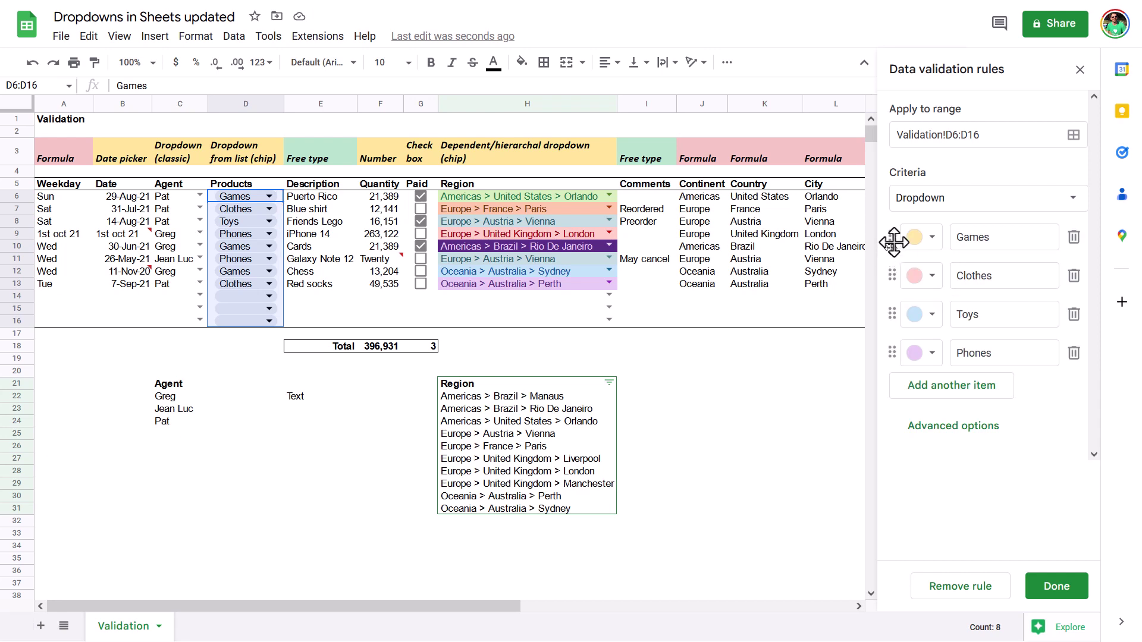
Move the Games item one place down in the Products dropdown rule and apply the rule changes to all matching dropdowns
left_click_drag(892, 238, 895, 280)
left_click(928, 281)
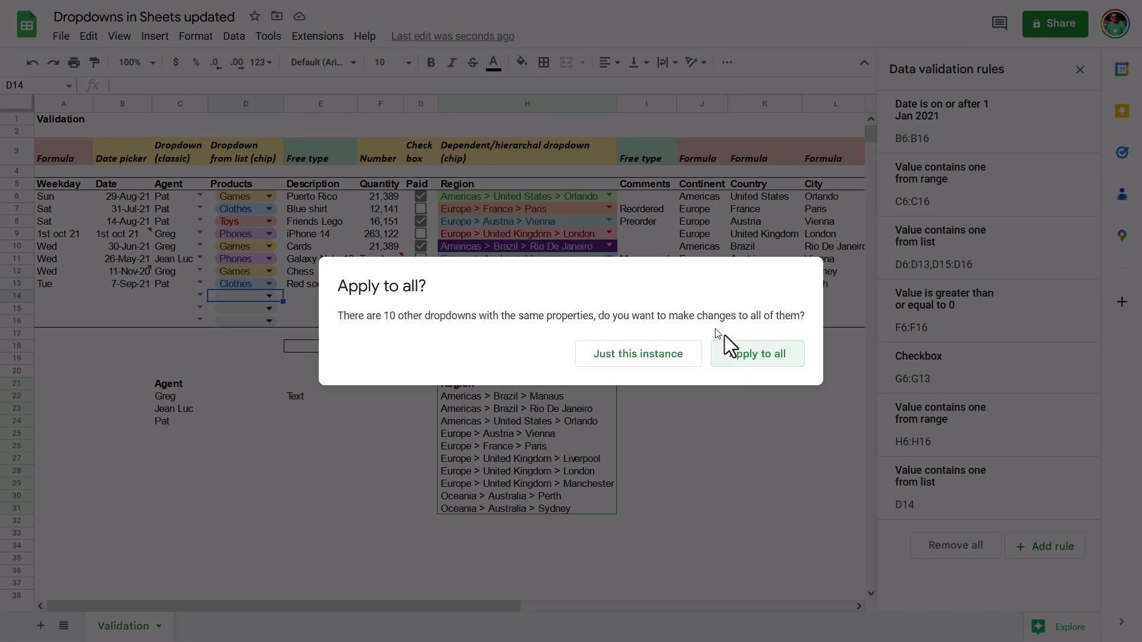
left_click(752, 364)
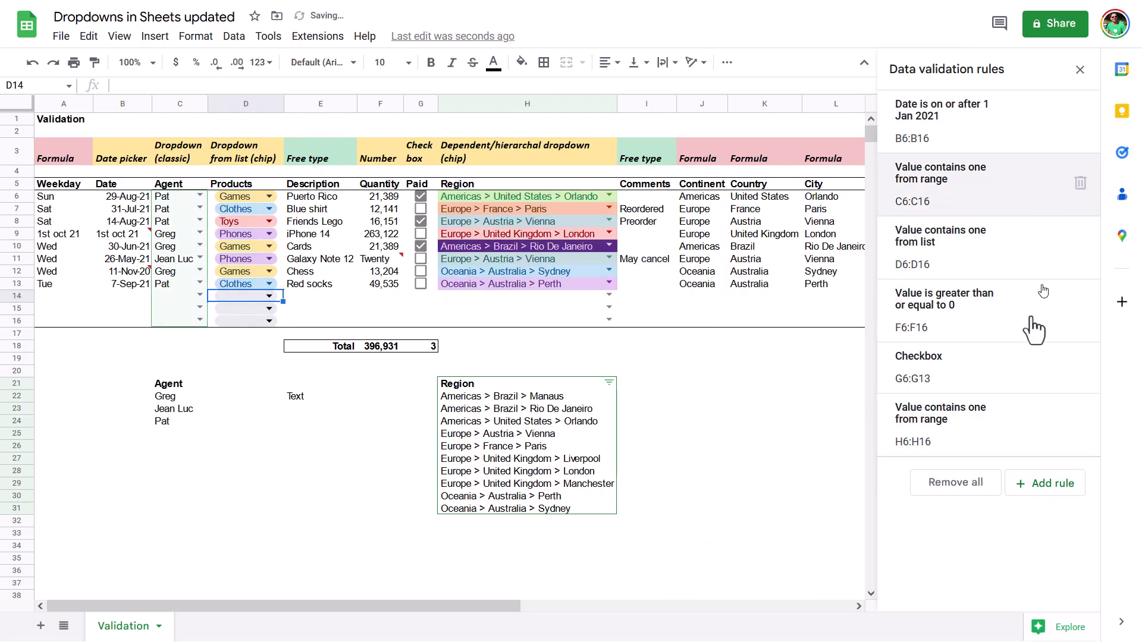
left_click(1078, 71)
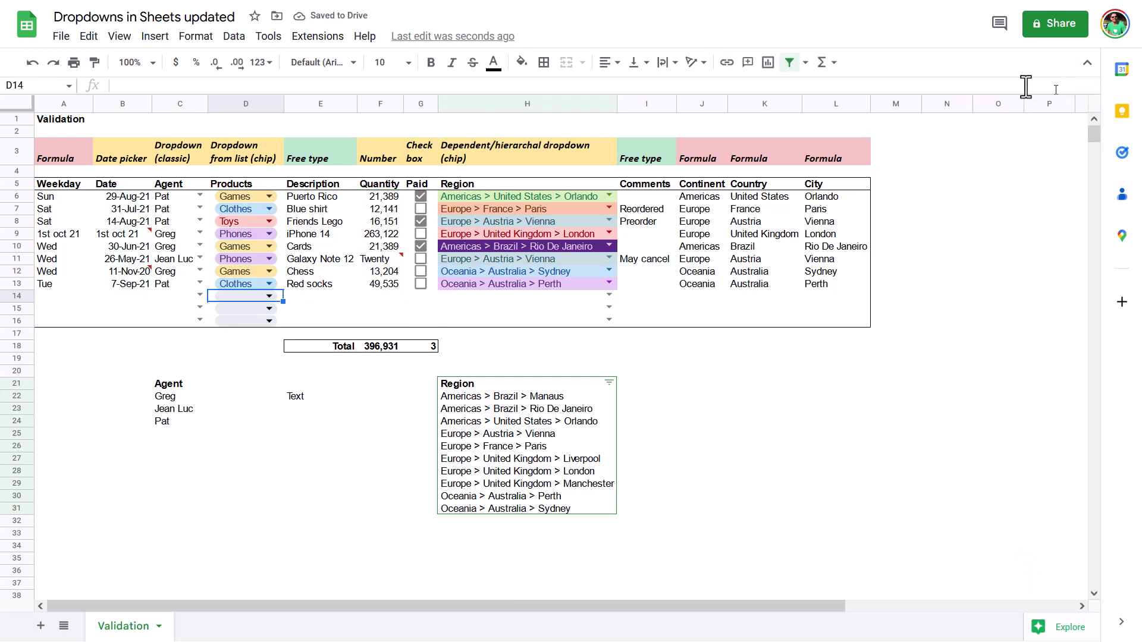
Review the data validation rules that exist on the Validation sheet
left_click(234, 37)
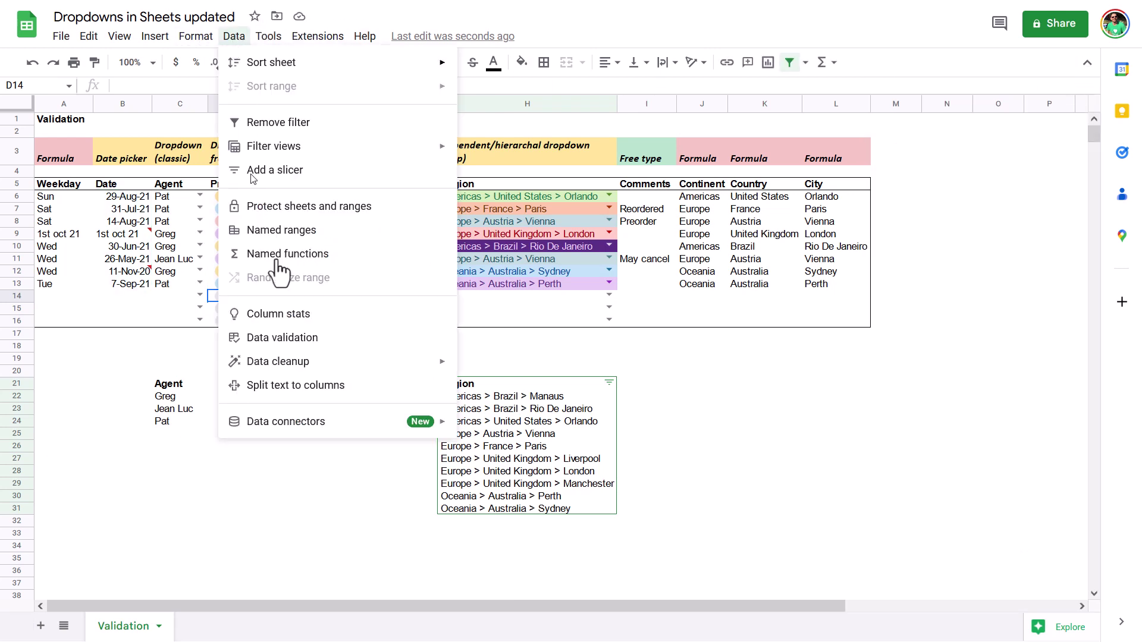
left_click(333, 345)
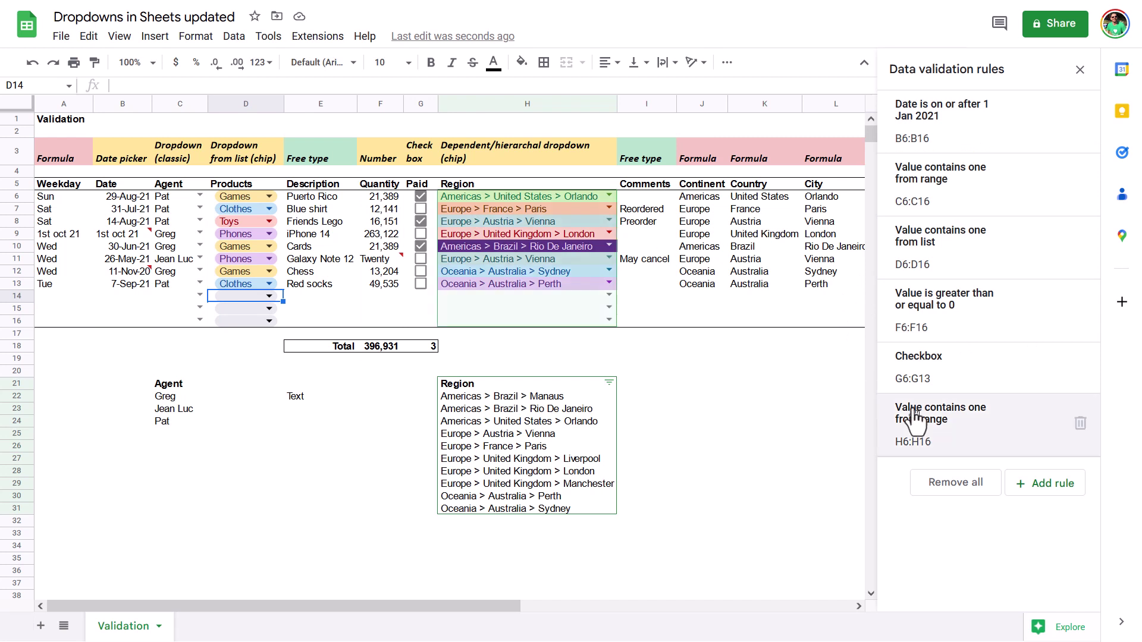
left_click(813, 408)
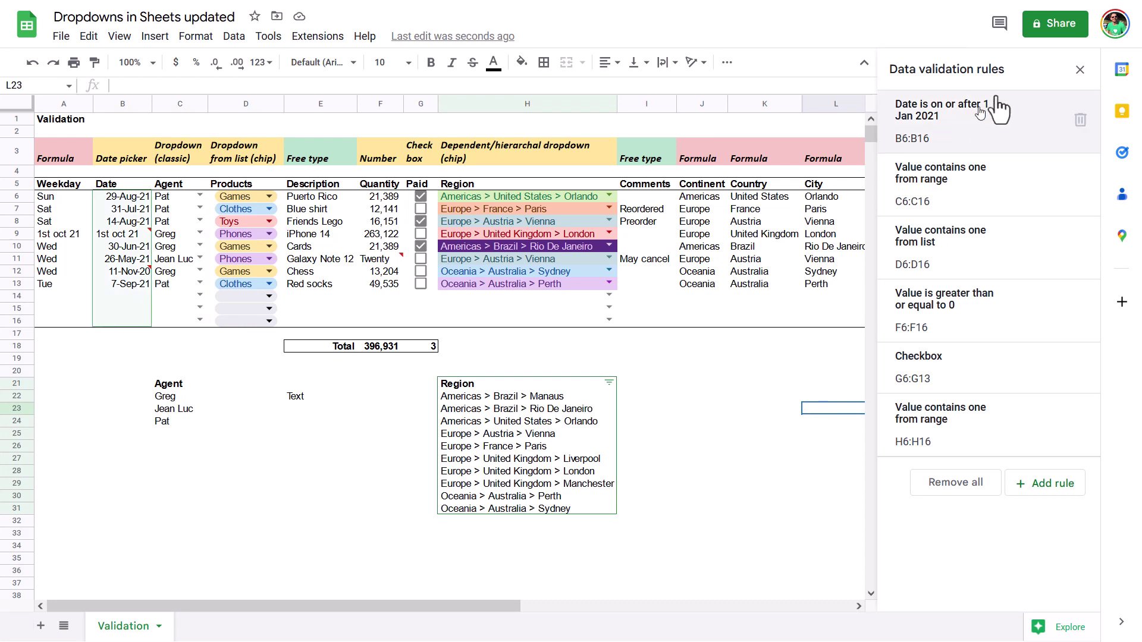
left_click(1080, 72)
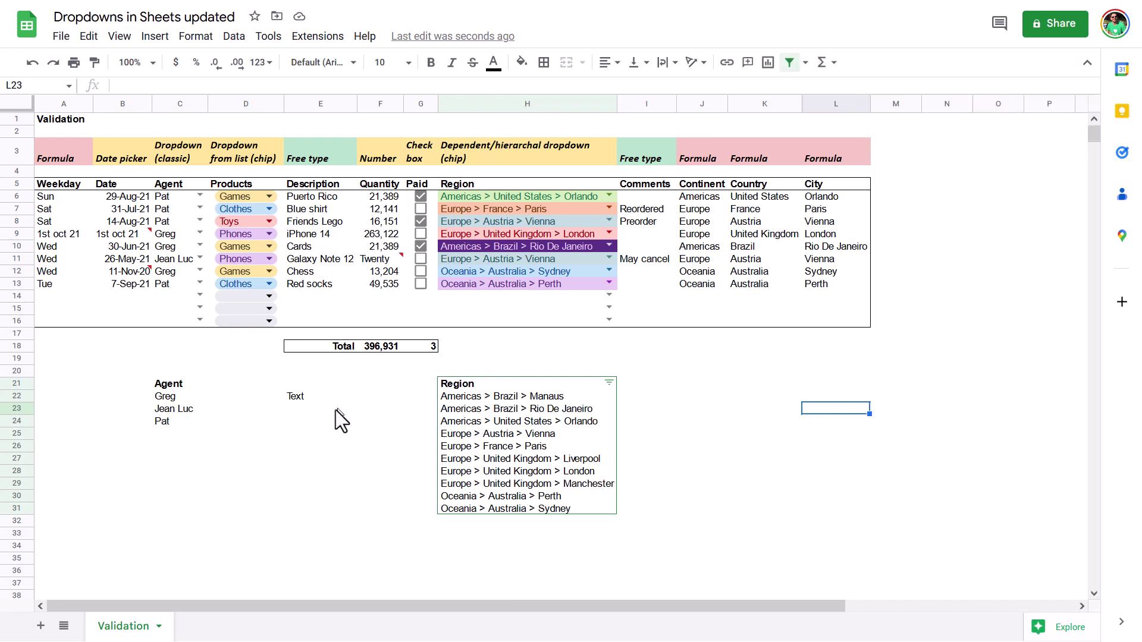
View the classic Agent dropdown's options in C6 and its source list in C22:C24
left_click(253, 444)
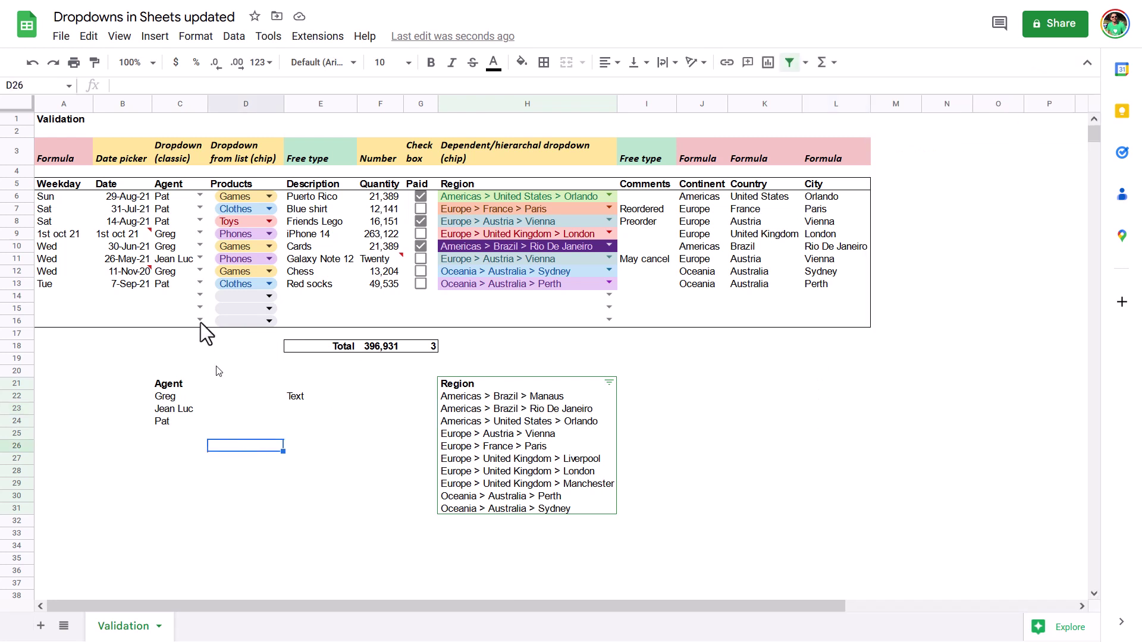
left_click(183, 202)
left_click(201, 197)
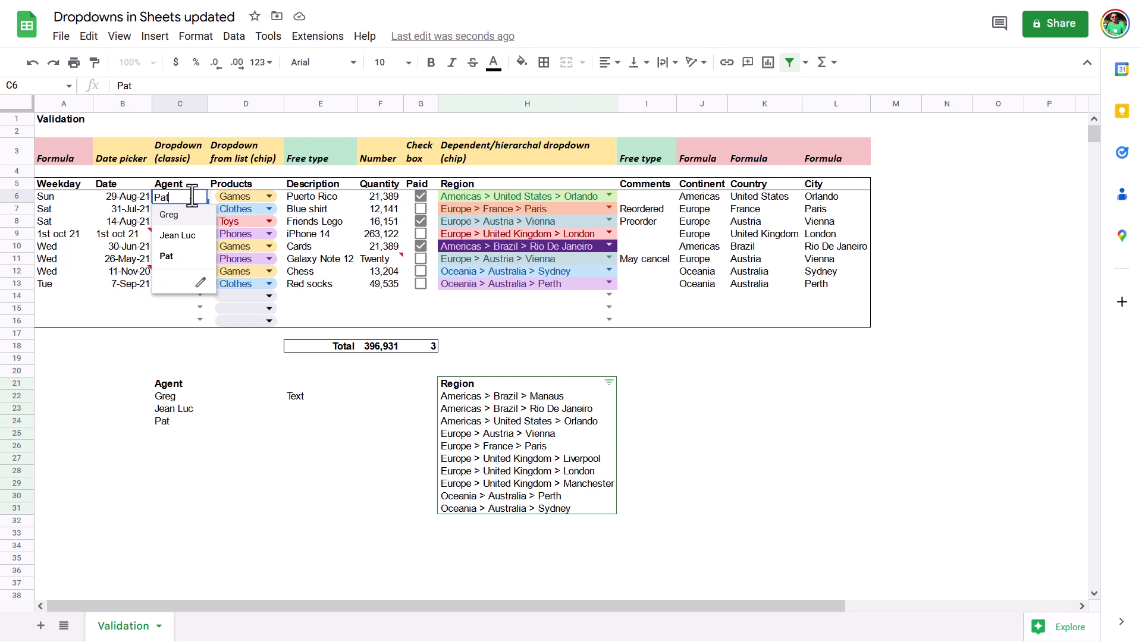
left_click(169, 310)
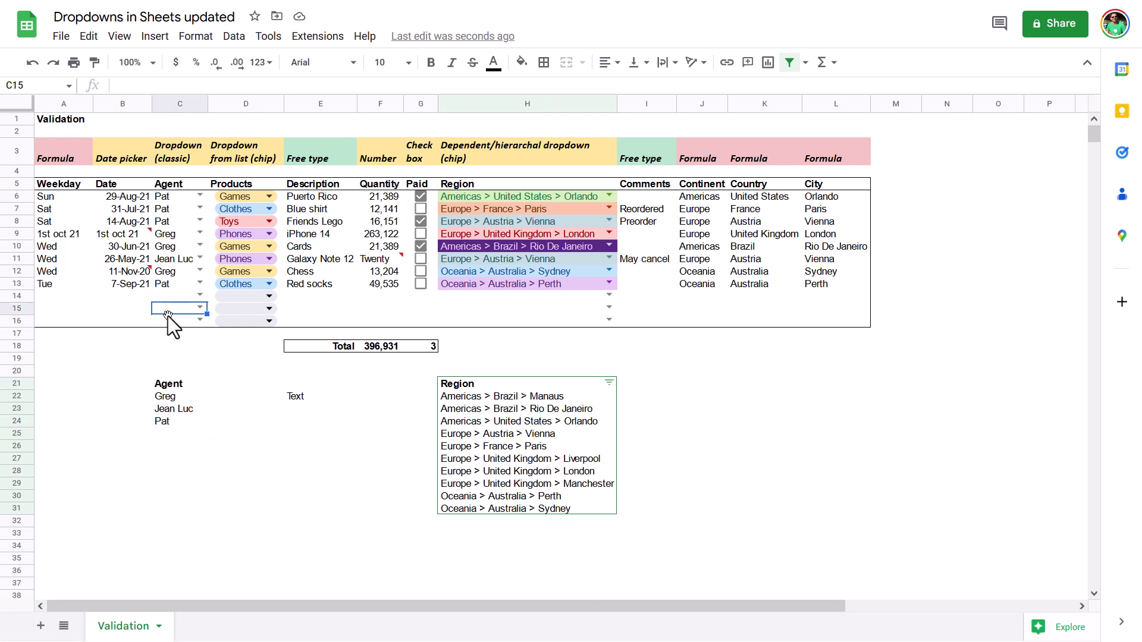
left_click(179, 201)
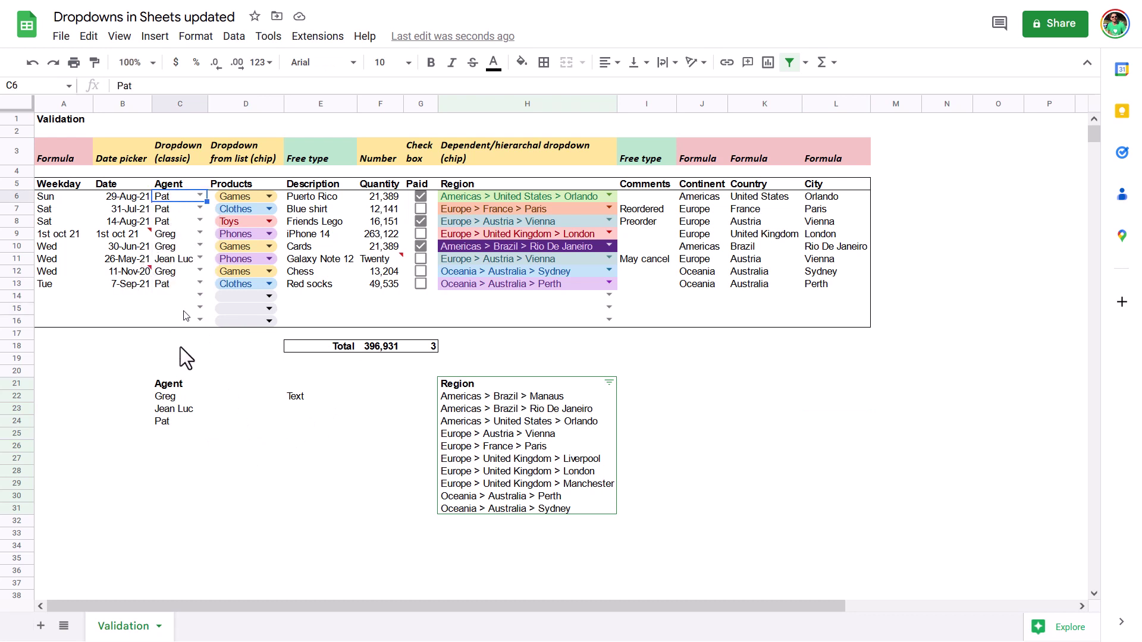
left_click_drag(179, 396, 180, 419)
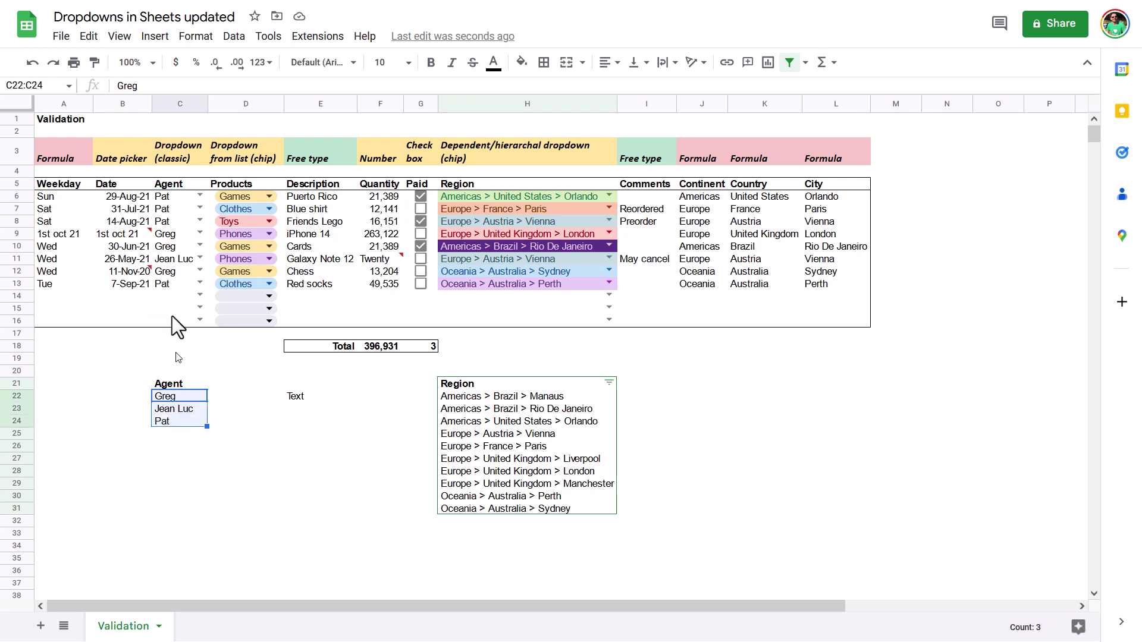
left_click(177, 234)
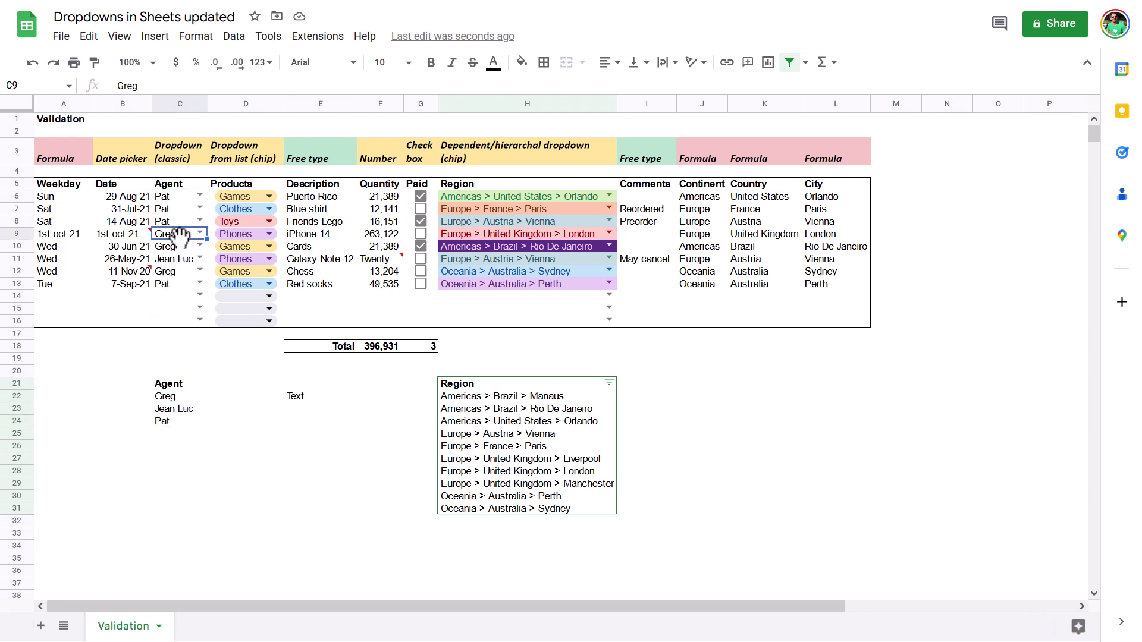
Show the date picker in B7, and tick and untick the Paid checkbox in G7
left_click(126, 202)
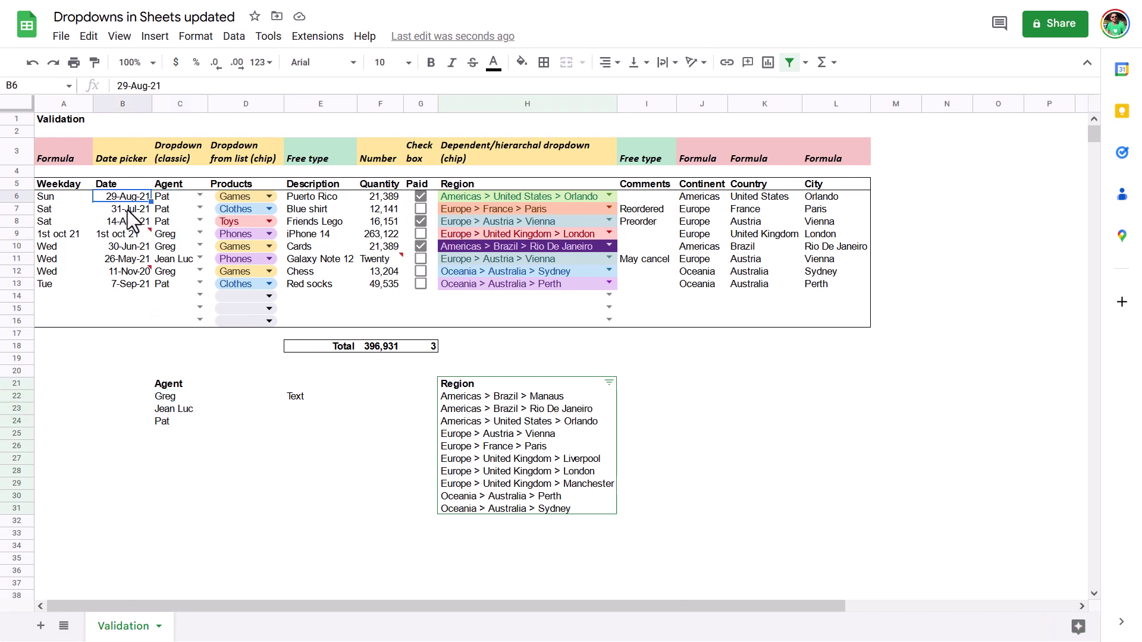
double_click(128, 209)
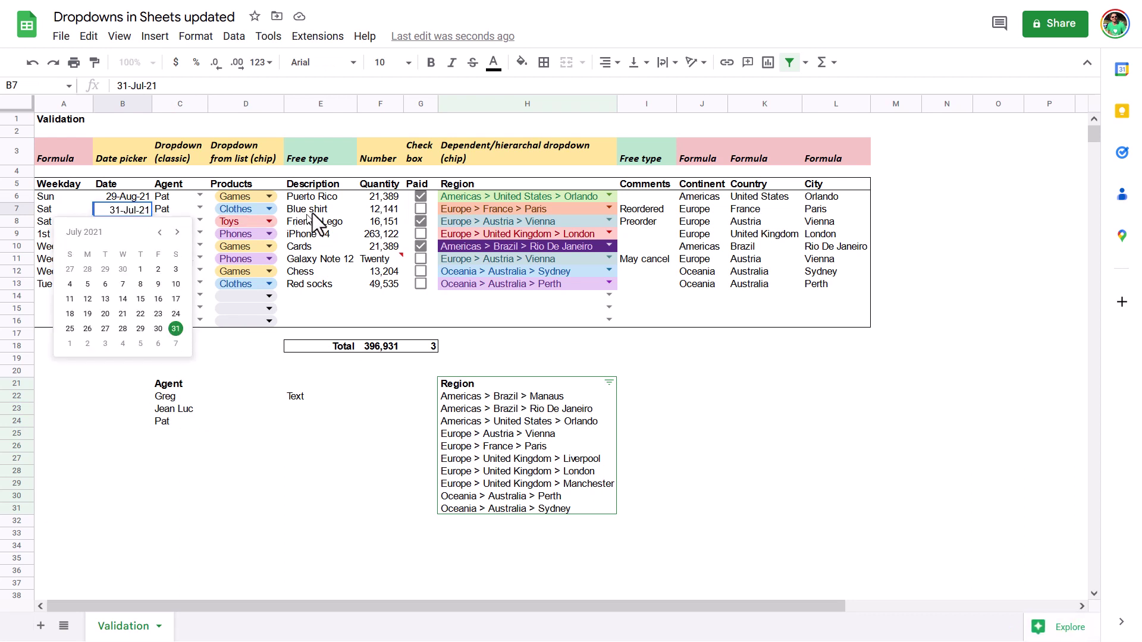
left_click(420, 209)
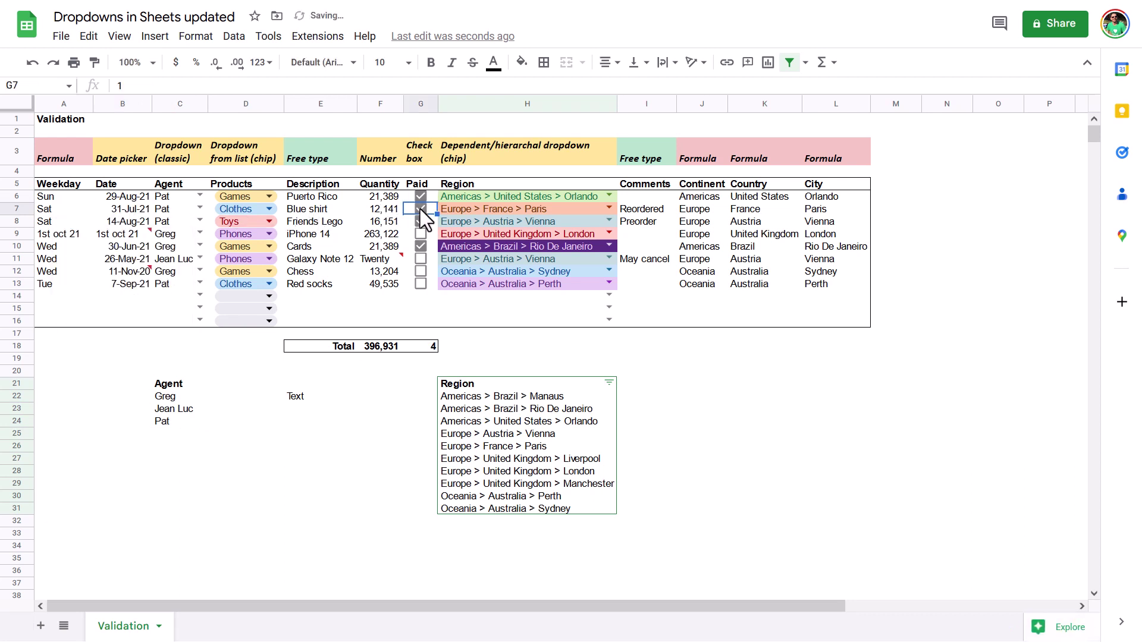
left_click(420, 208)
left_click(131, 200)
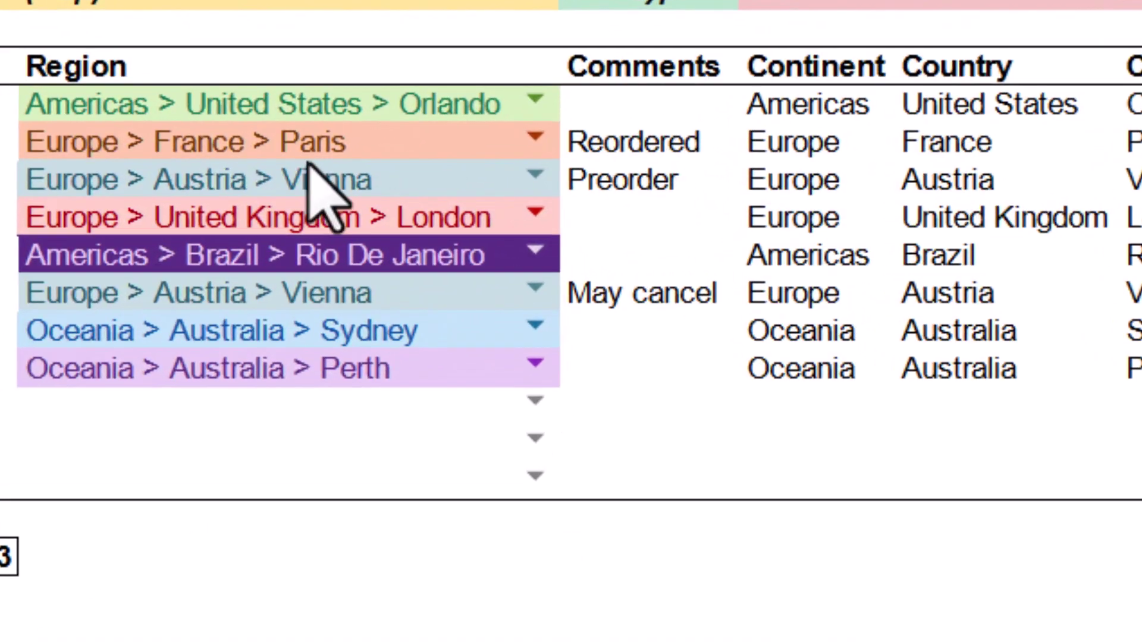
Examine the Region dropdown chips and the Continent and Country formula cells that depend on them
left_click(311, 177)
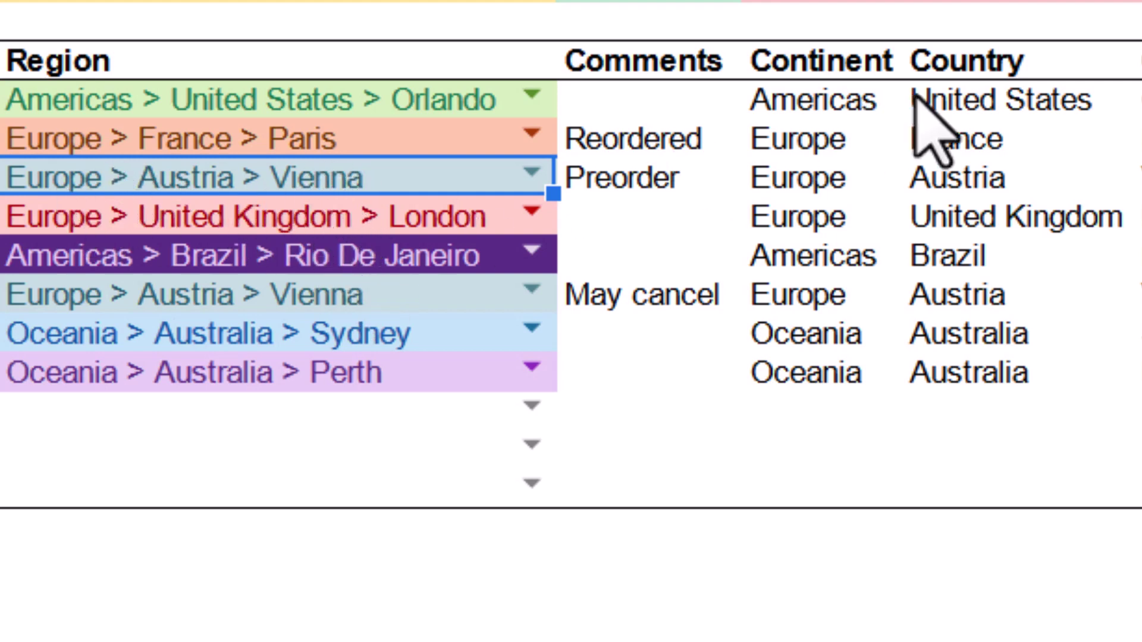
left_click(967, 110)
left_click(974, 140)
left_click(820, 142)
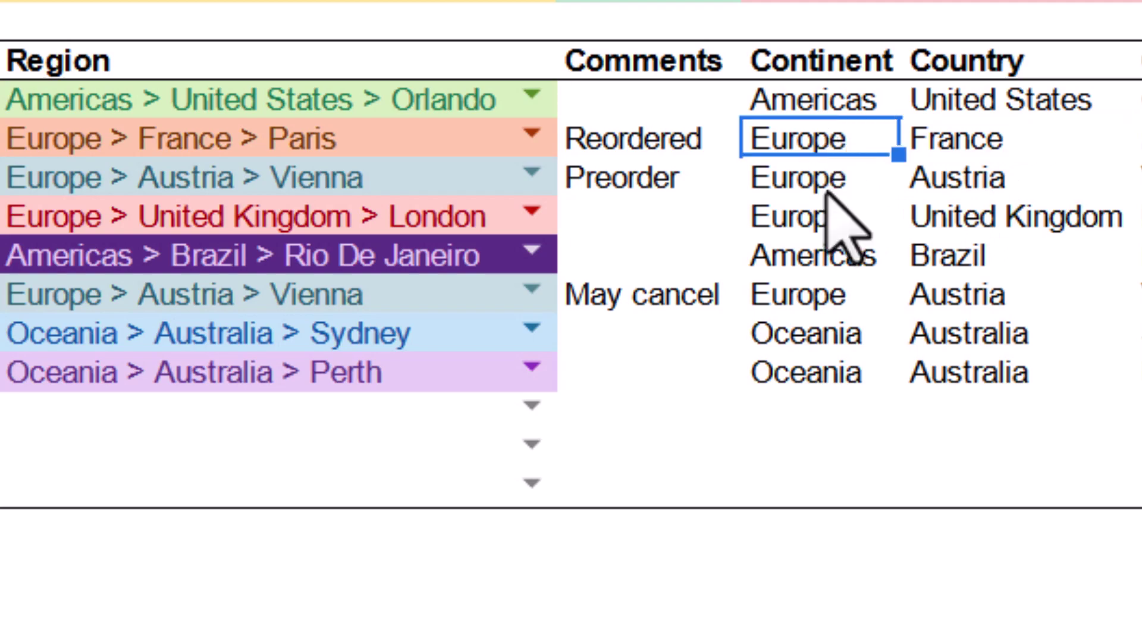
left_click(824, 182)
left_click(842, 295)
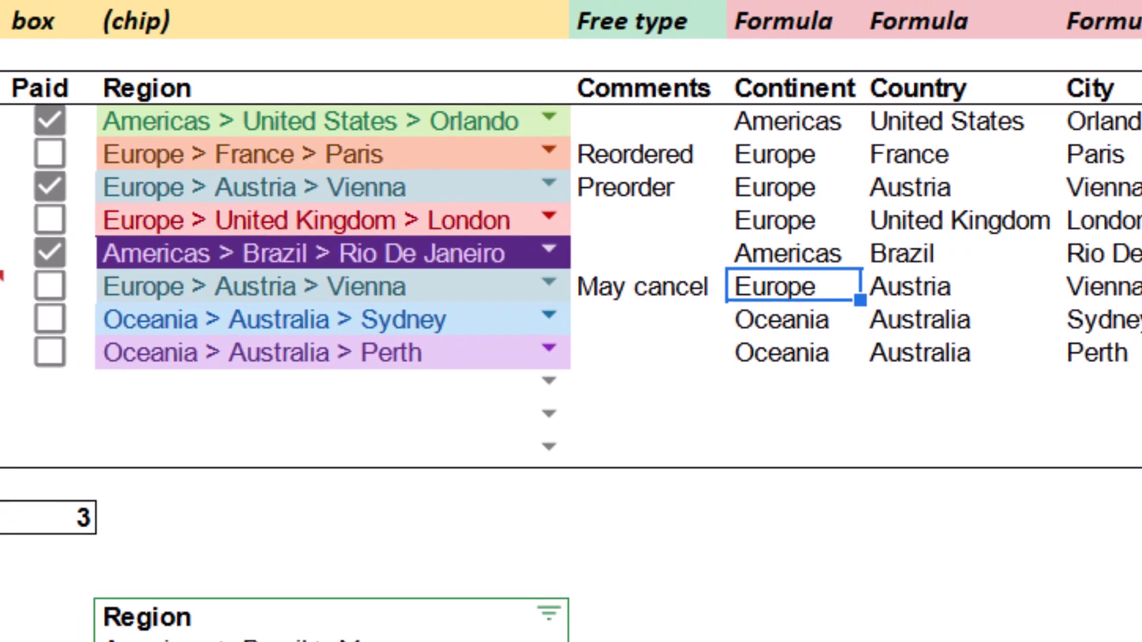
Duplicate the Validation sheet
left_click(320, 495)
right_click(123, 626)
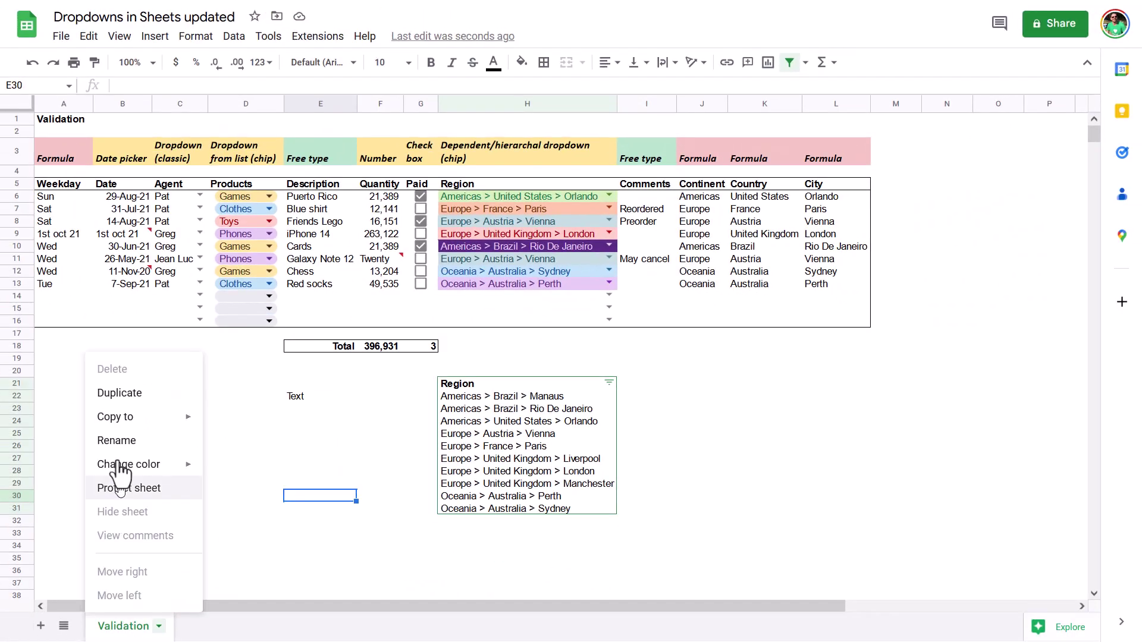
left_click(120, 393)
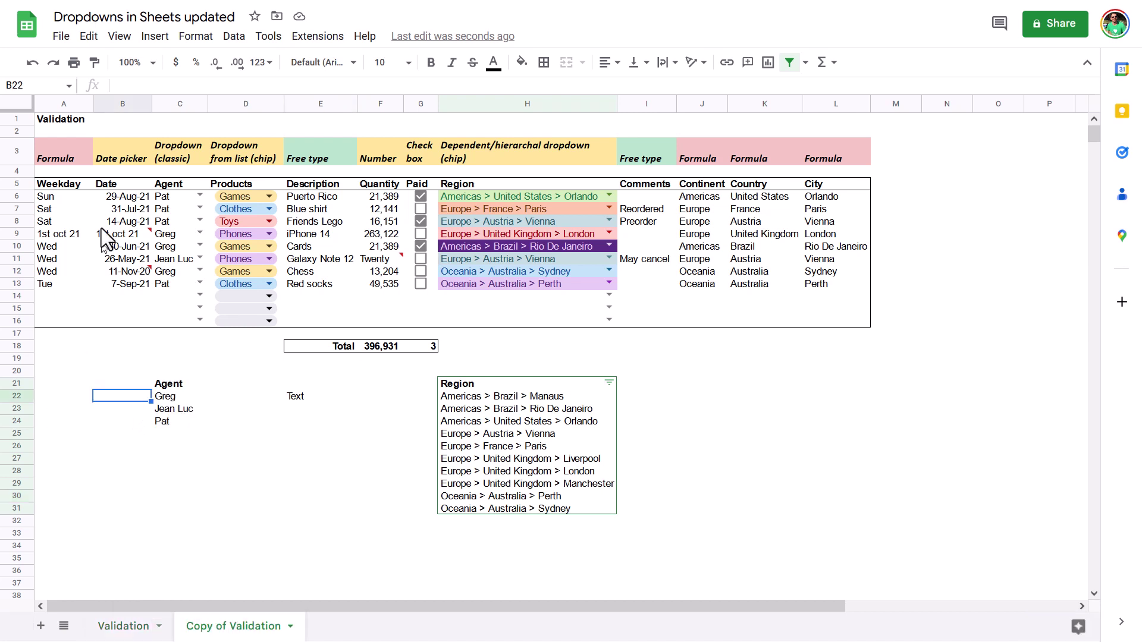
Remove all data validation rules from the table range A6:L16 on the copied sheet
left_click_drag(83, 199, 780, 298)
left_click(234, 36)
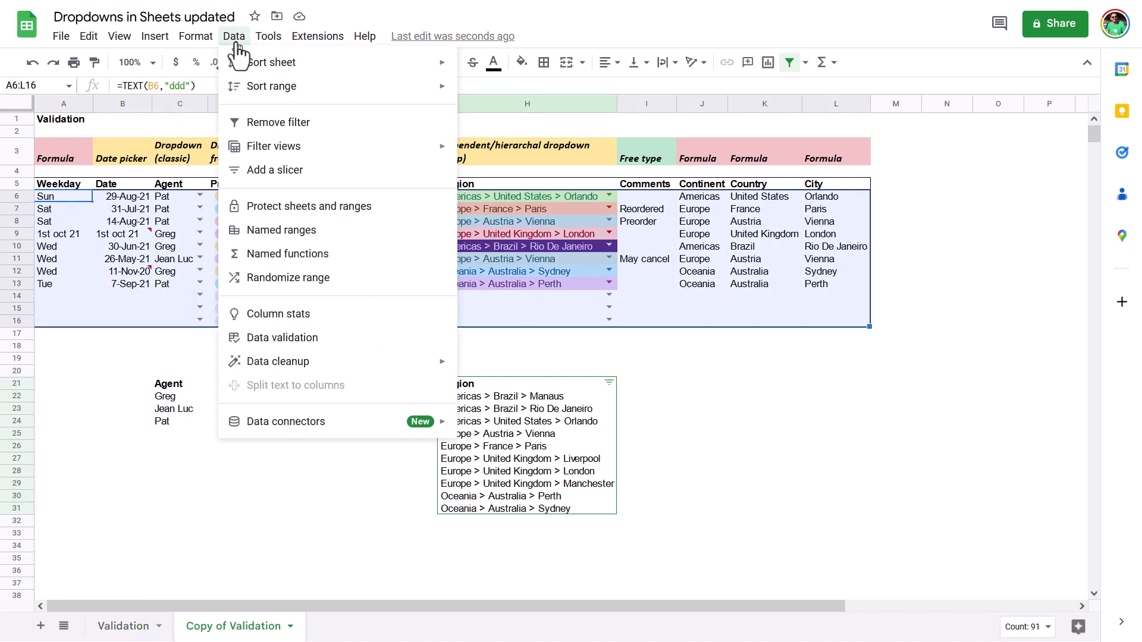
left_click(316, 337)
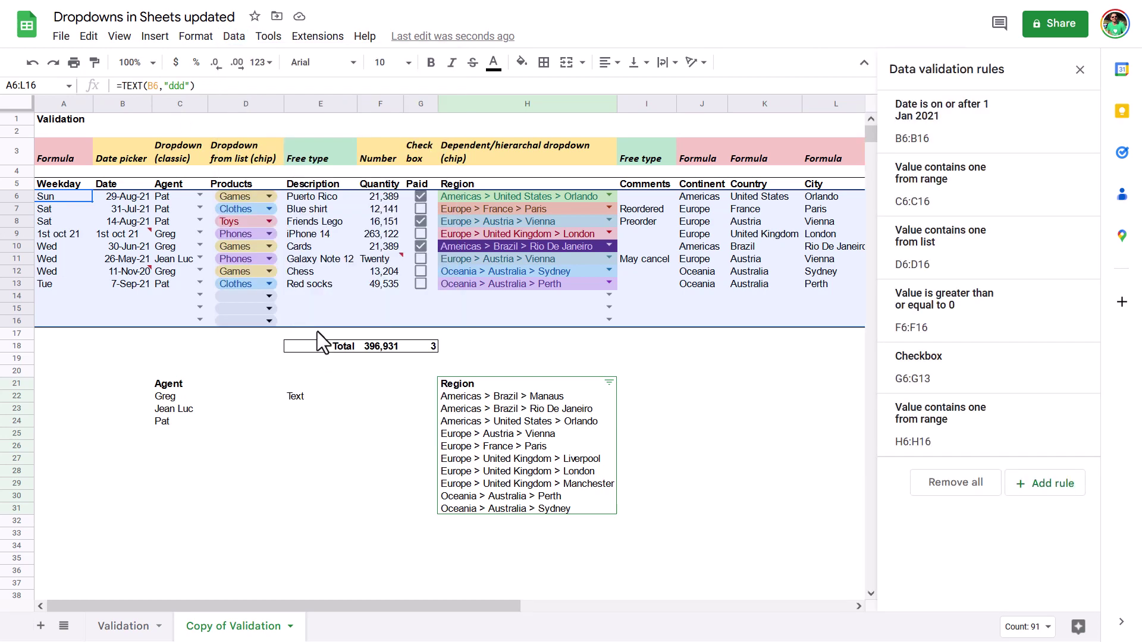
left_click(981, 483)
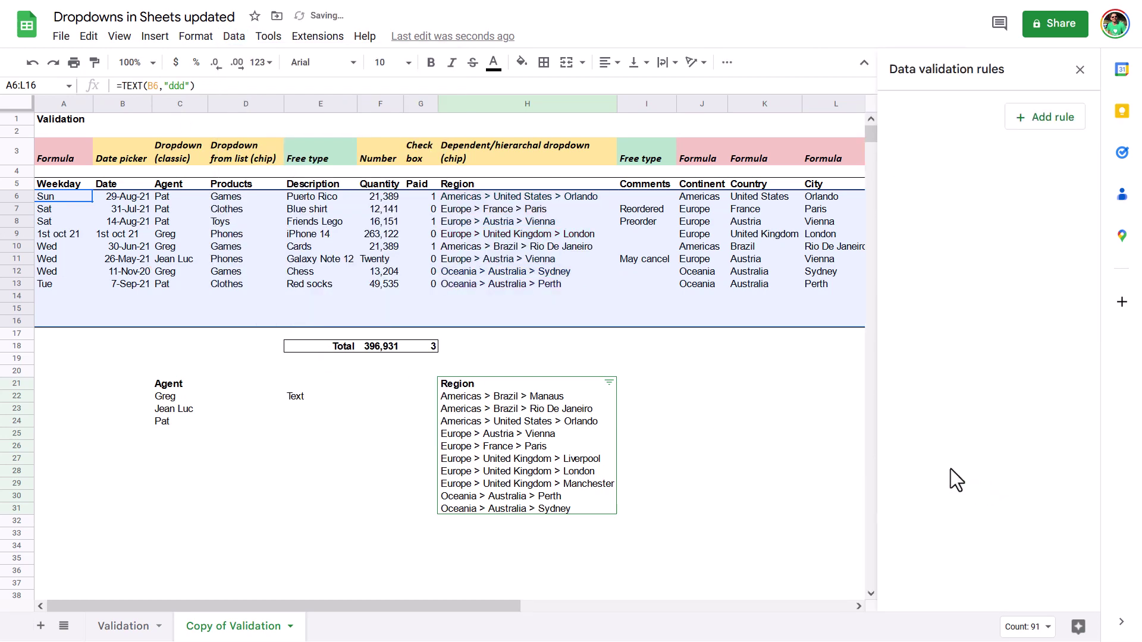
left_click(1083, 67)
left_click(218, 484)
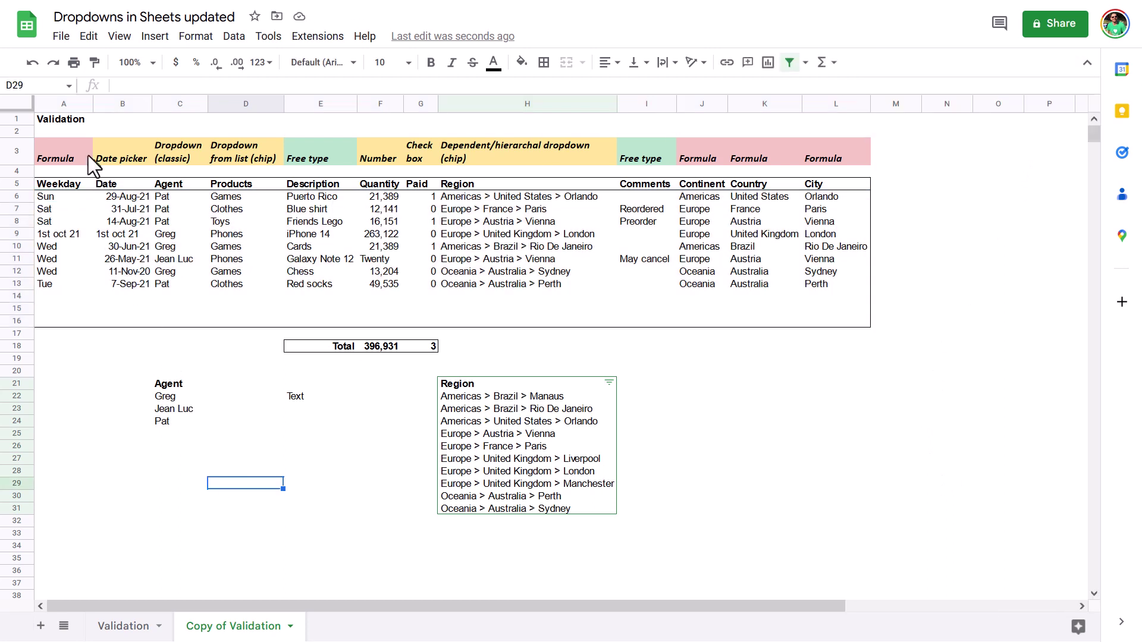
Review the colour-coded input type labels in row 3 above the table headers
left_click_drag(77, 158, 709, 158)
left_click(709, 157)
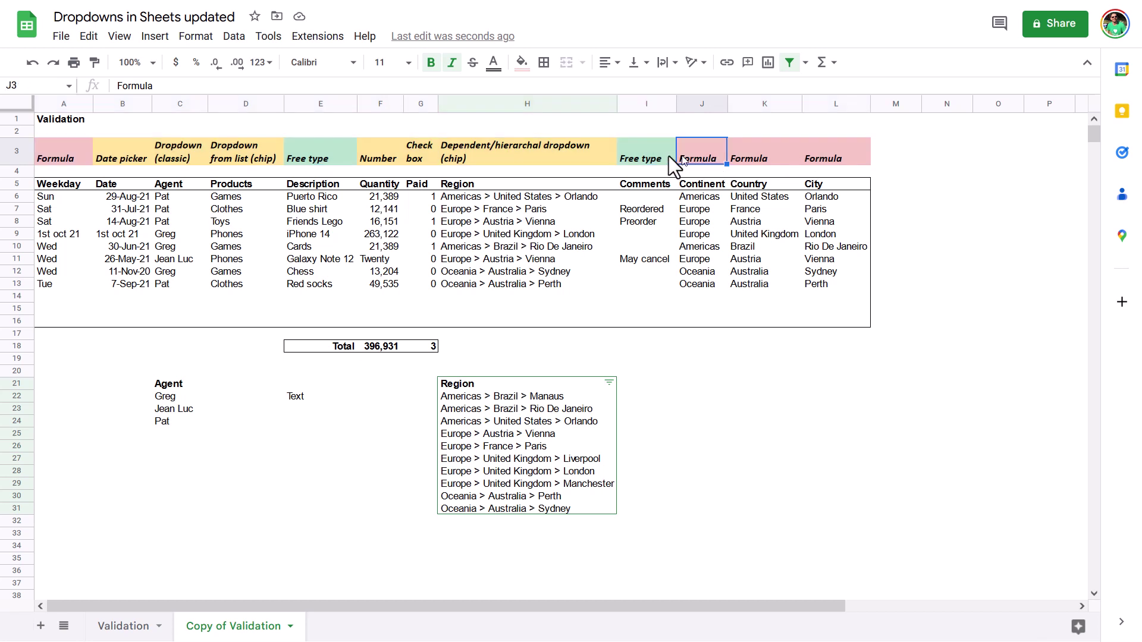
left_click(659, 152)
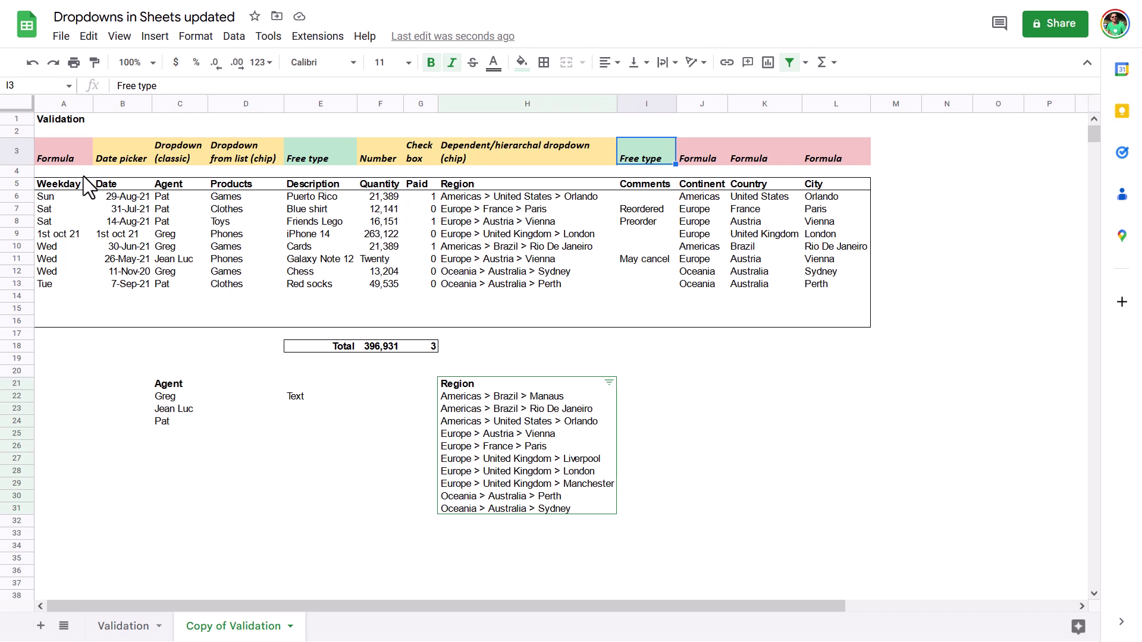
left_click(368, 462)
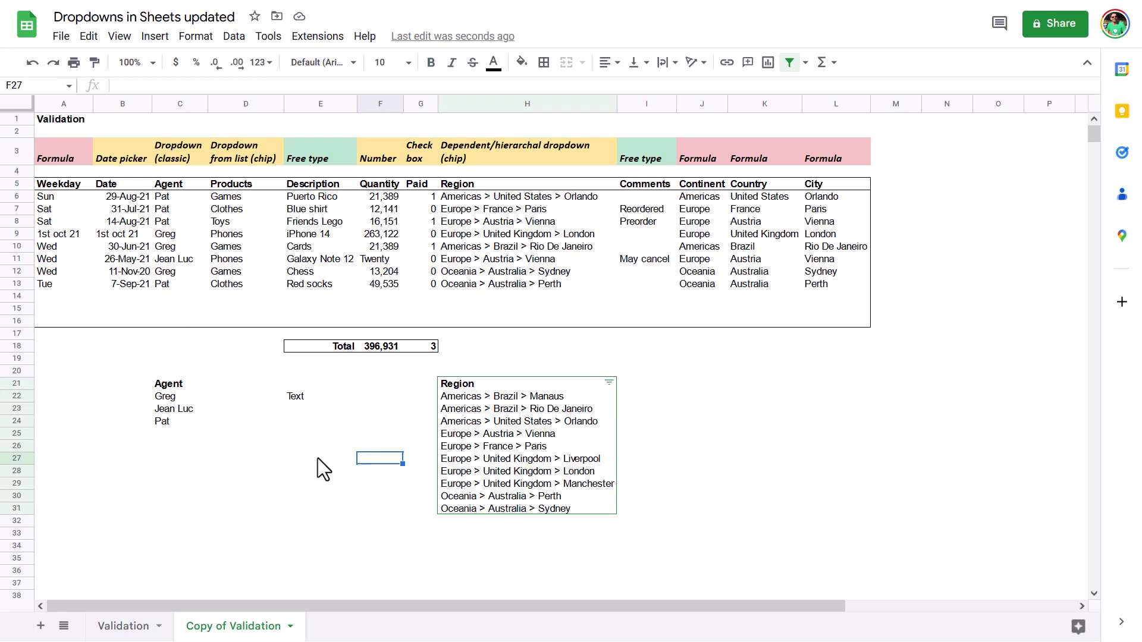
Add a new data validation rule to the Date cells B6:B16
left_click(129, 259)
left_click_drag(119, 196, 129, 321)
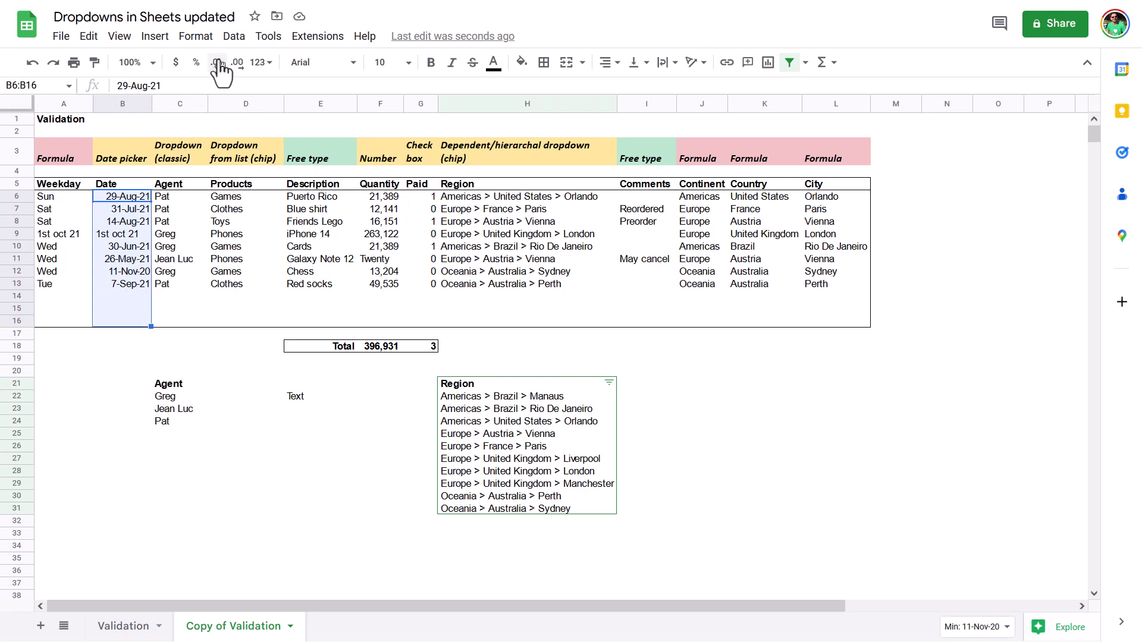
left_click(233, 37)
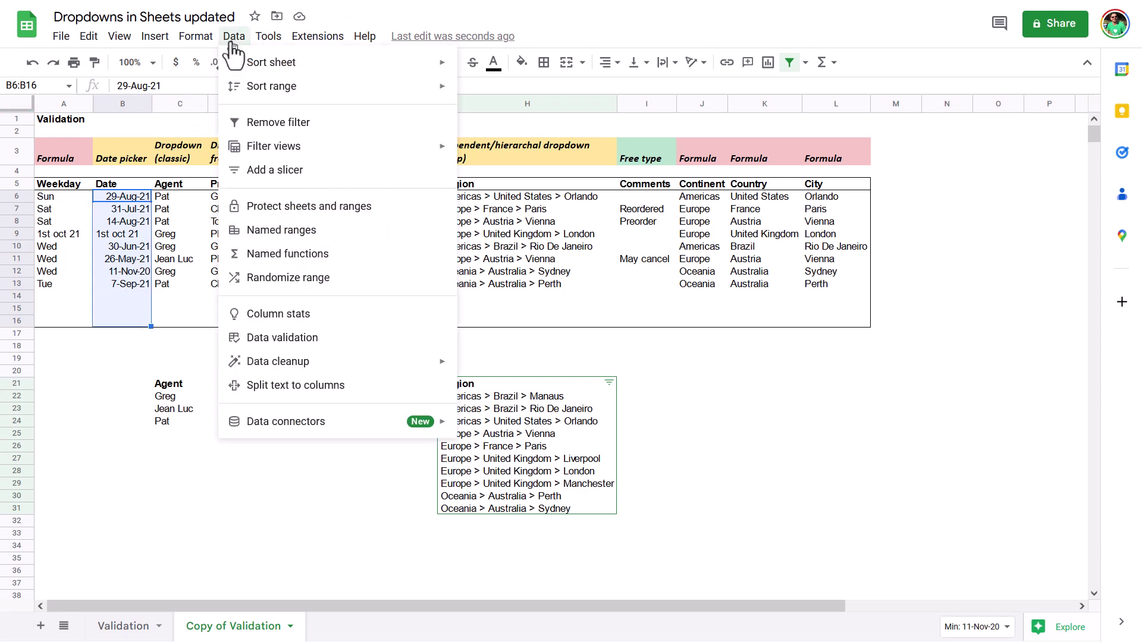
left_click(301, 338)
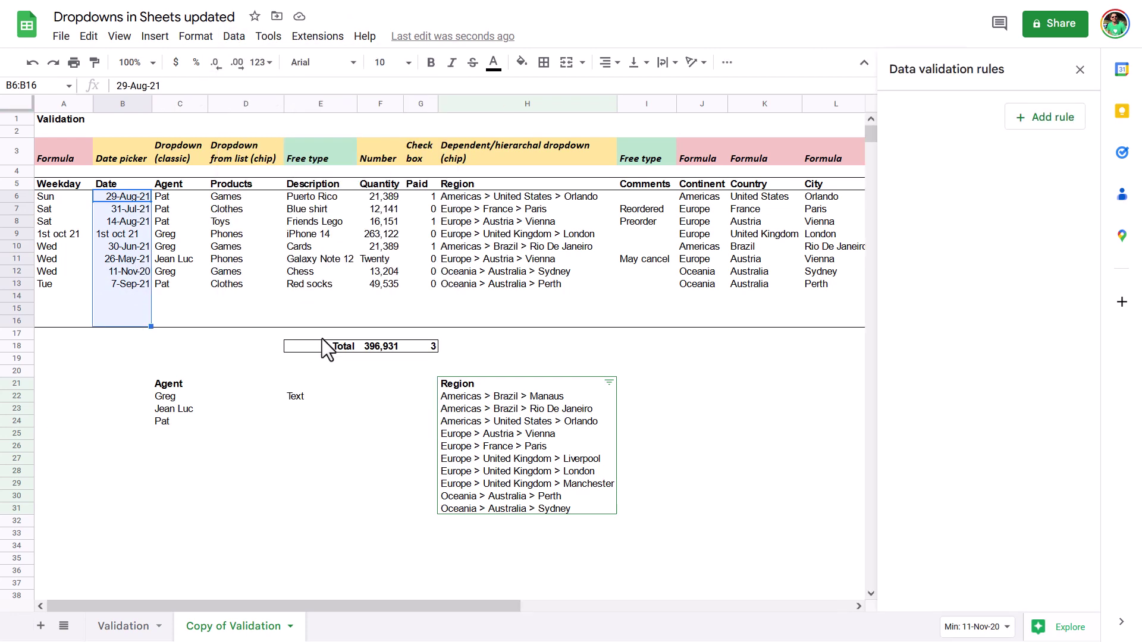
left_click(1058, 119)
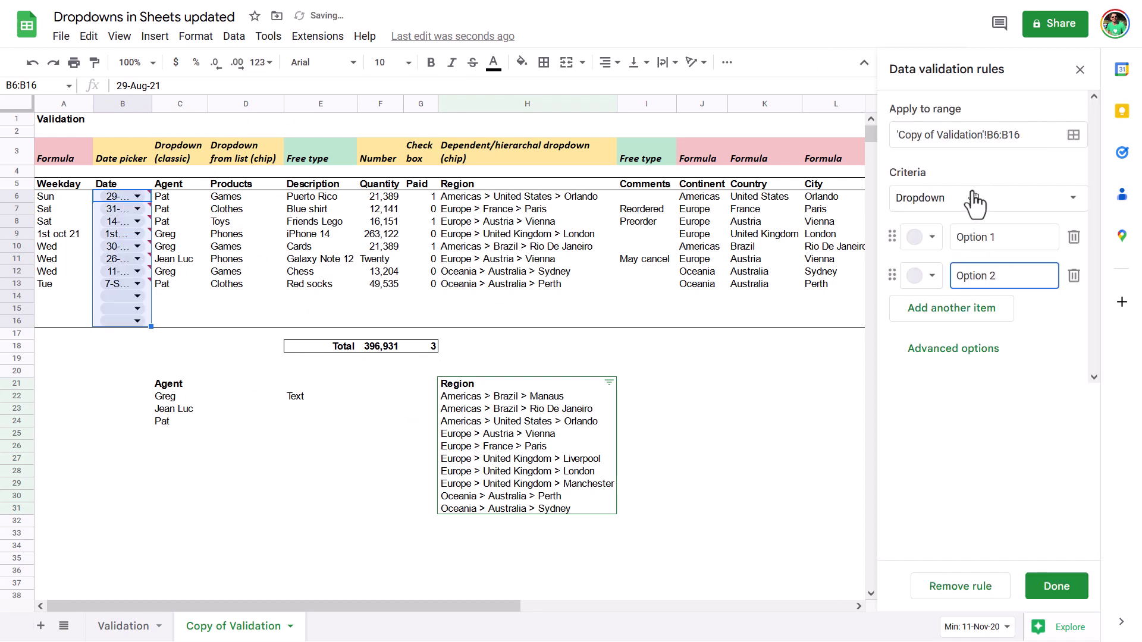
Set the Date rule's criteria to "Date is on or after" the exact date 1 Jan 2021 and save the rule
left_click(1010, 206)
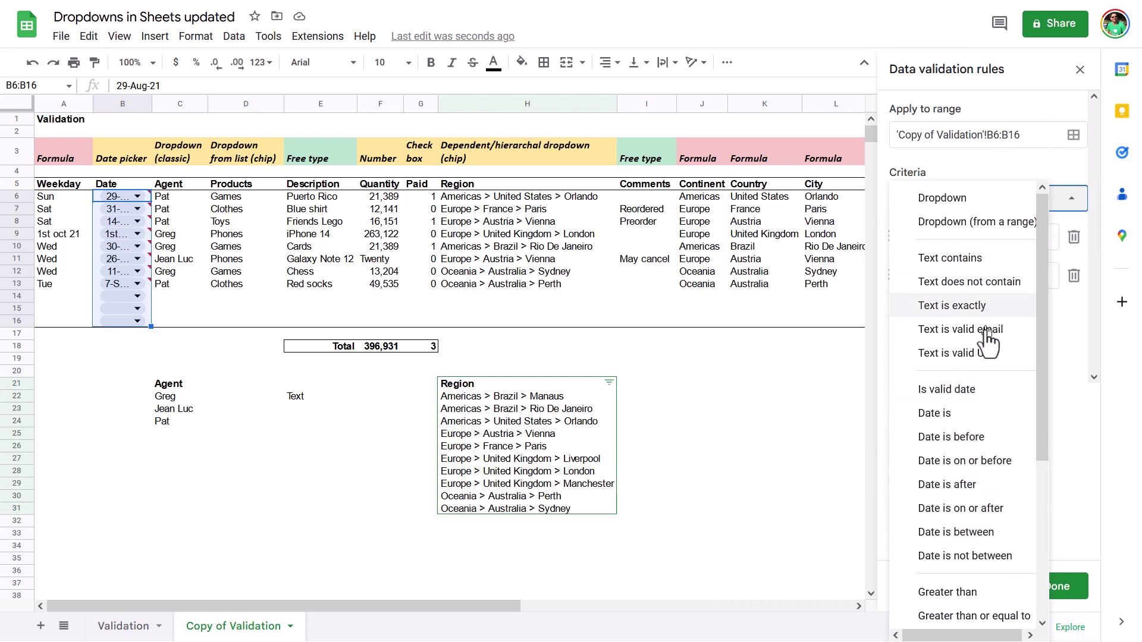
scroll(992, 449, "down", 1)
scroll(988, 464, "down", 5)
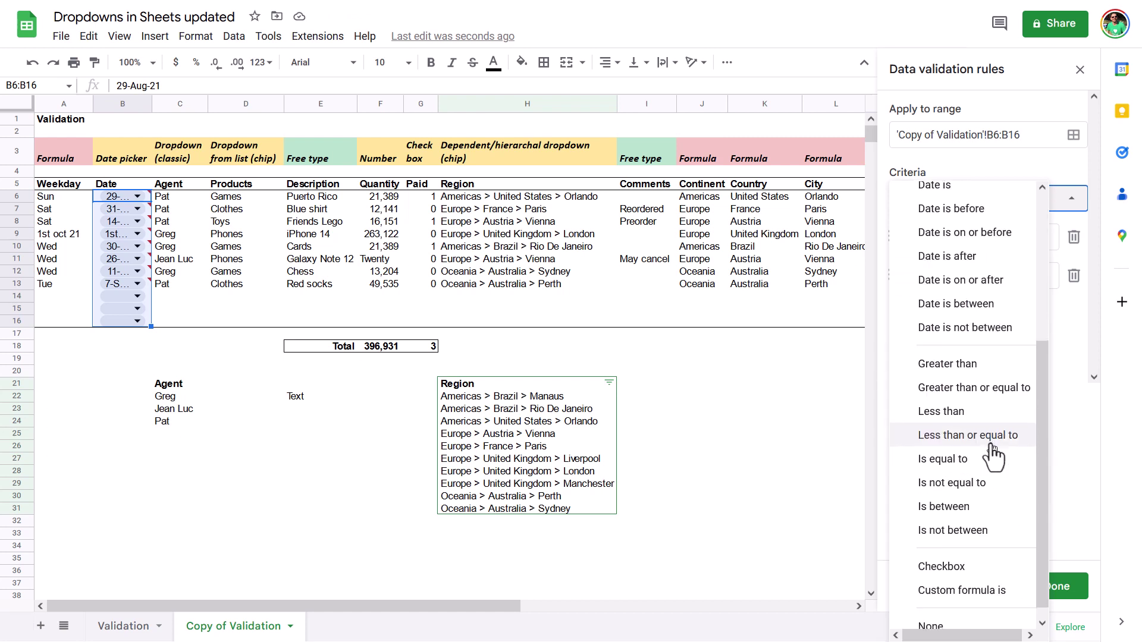
scroll(983, 467, "up", 5)
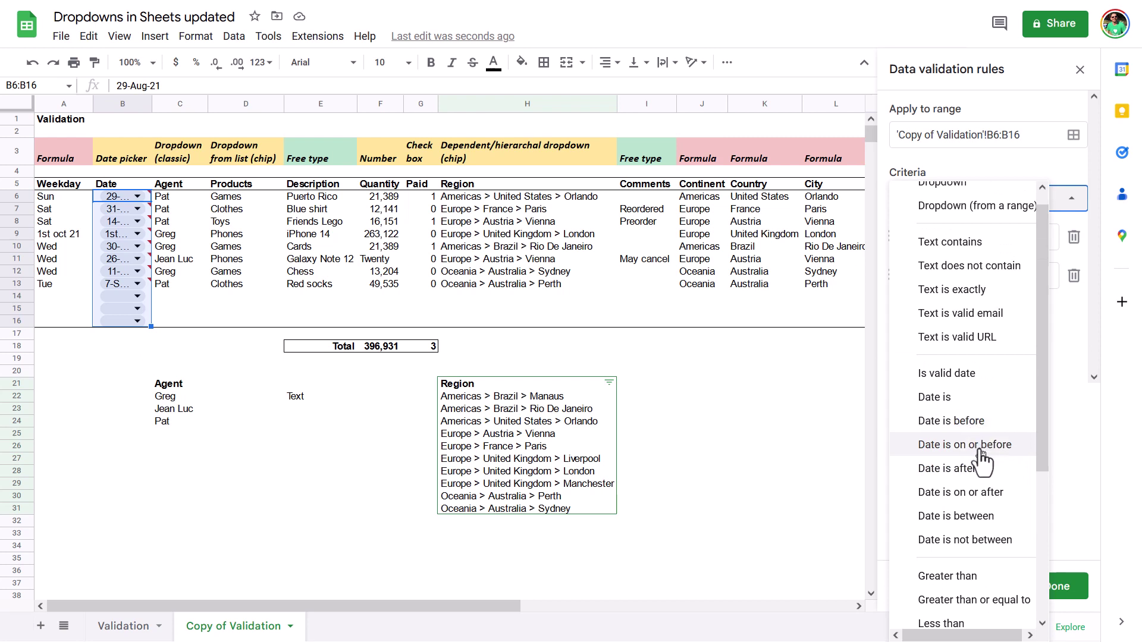
left_click(995, 496)
left_click(944, 231)
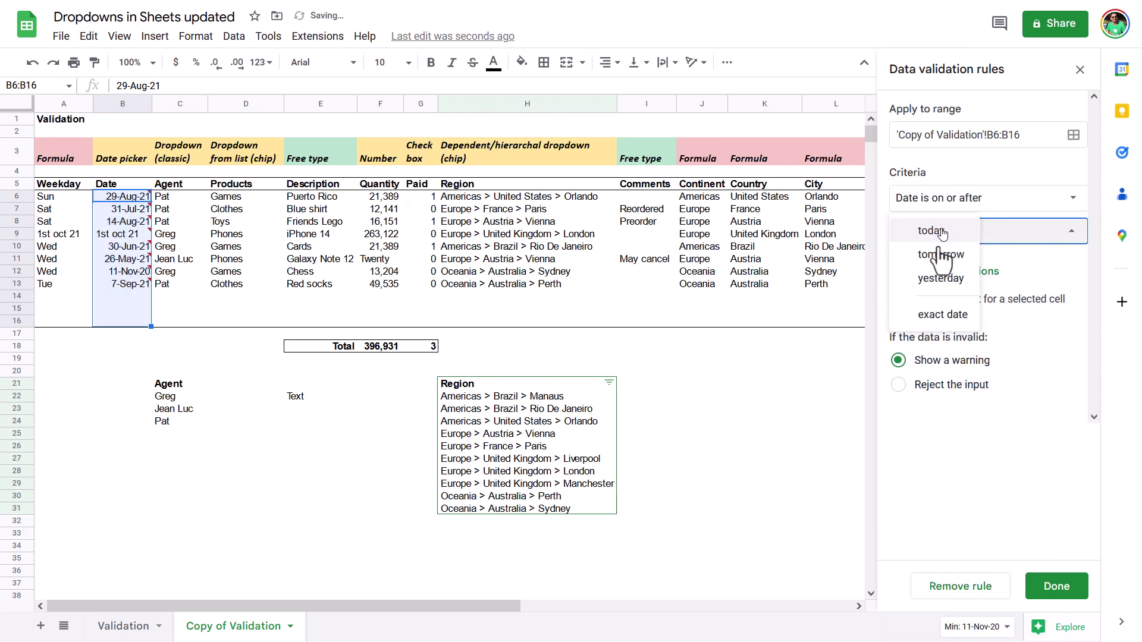
left_click(943, 321)
left_click(943, 273)
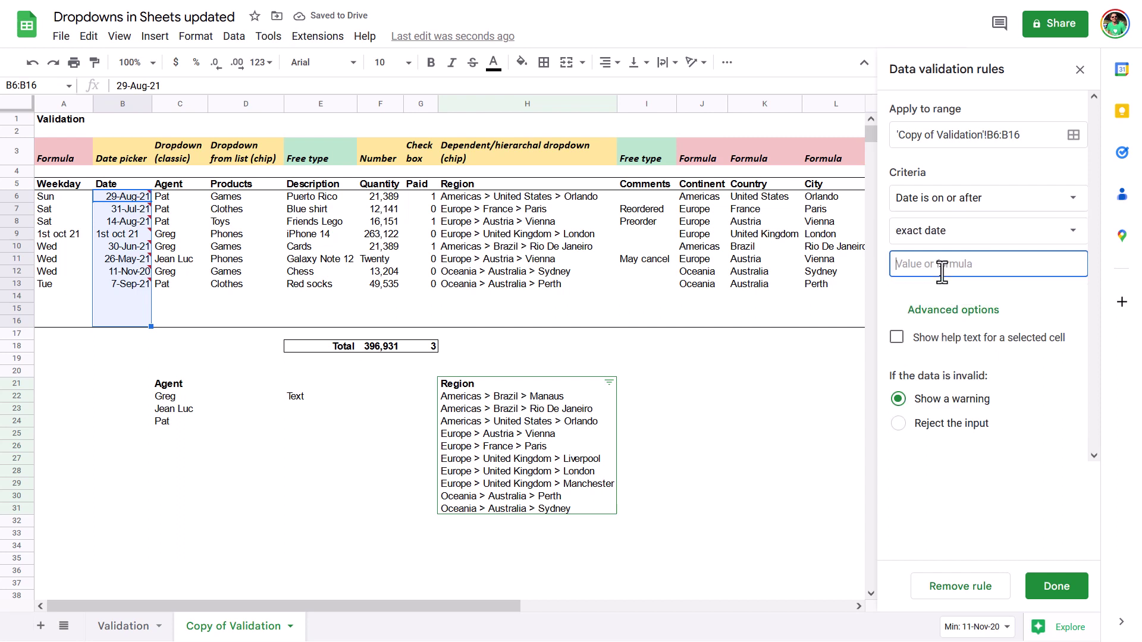
type("1 Jan 2021")
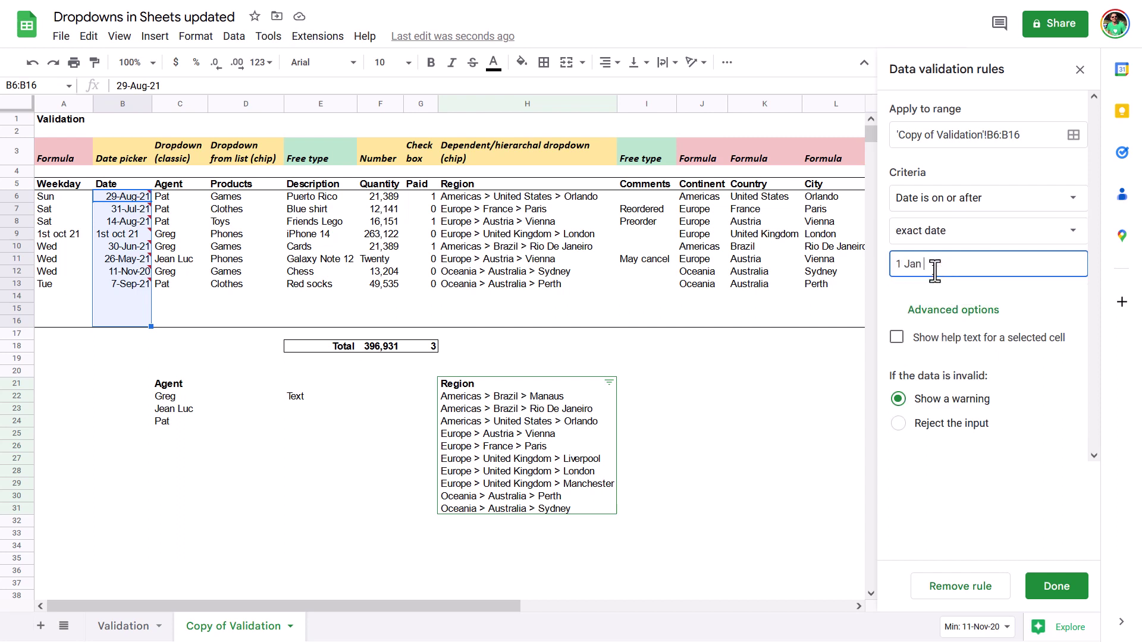
left_click(1078, 580)
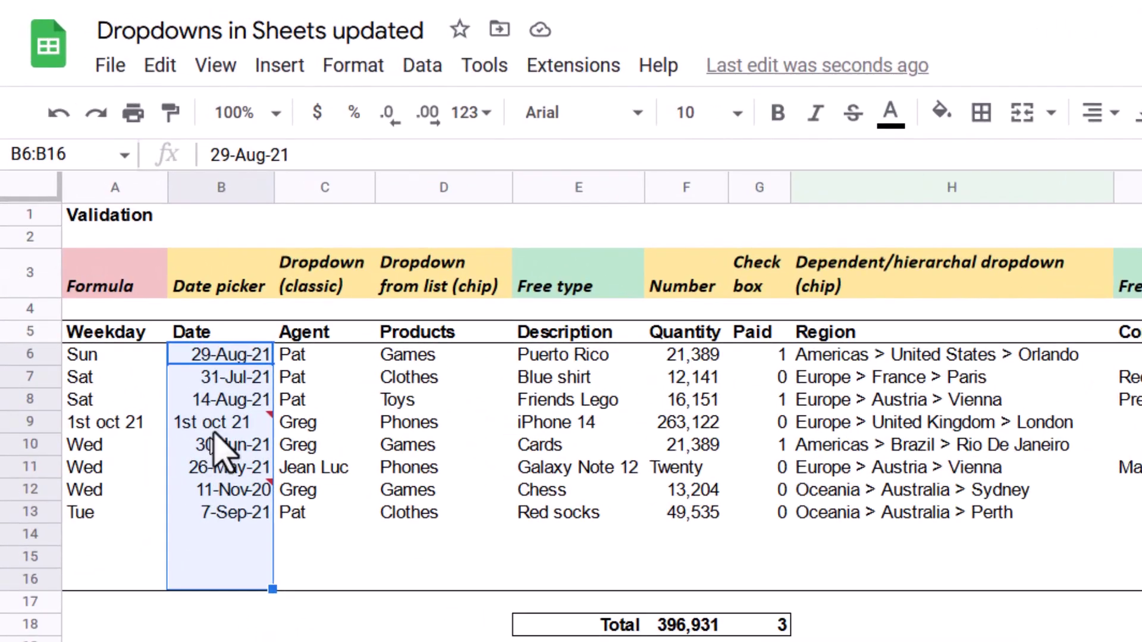
Check the validation messages on the flagged Date cells B9 and B12
left_click(217, 424)
left_click(223, 491)
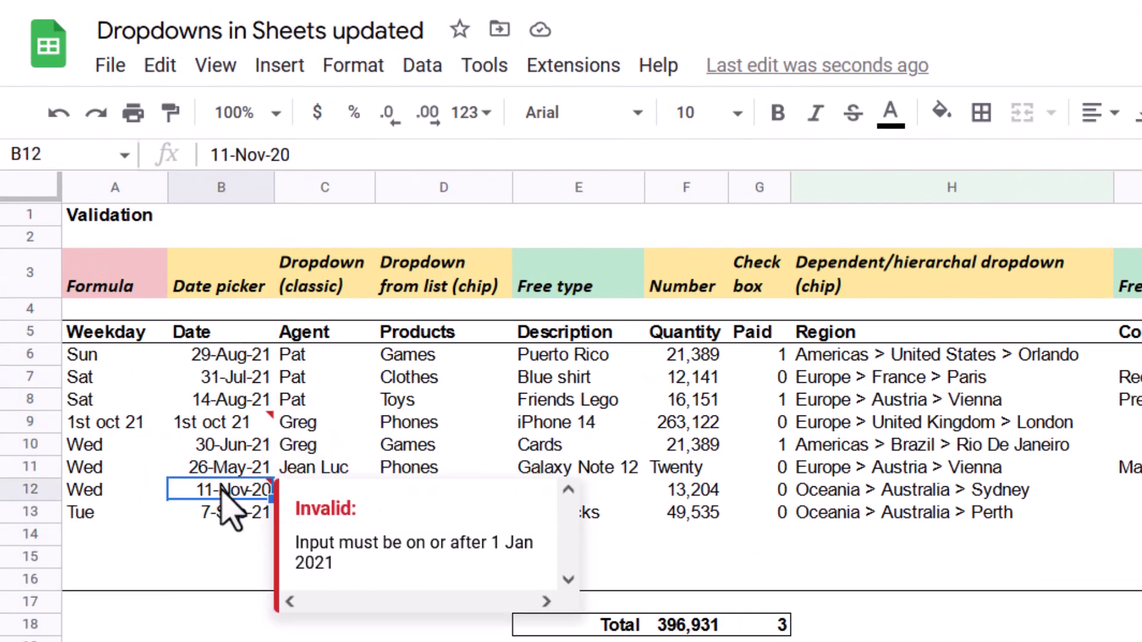
left_click(216, 423)
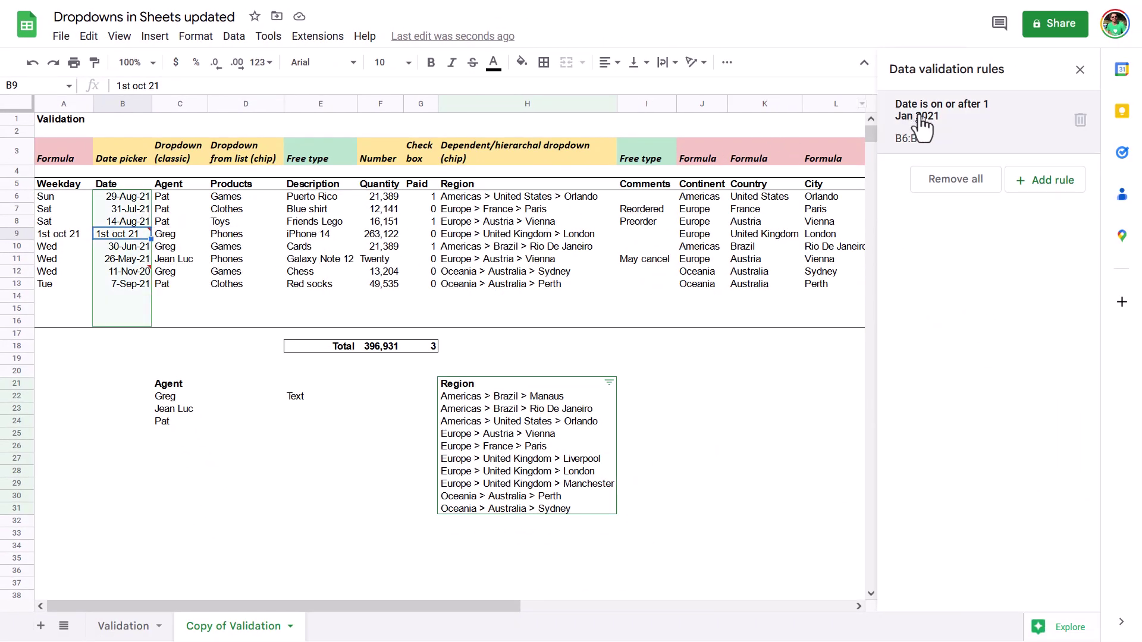
Reopen the Date column's validation rule and enable its help text, reading "Enter date after 1 Jan 2021"
left_click(931, 124)
left_click(935, 310)
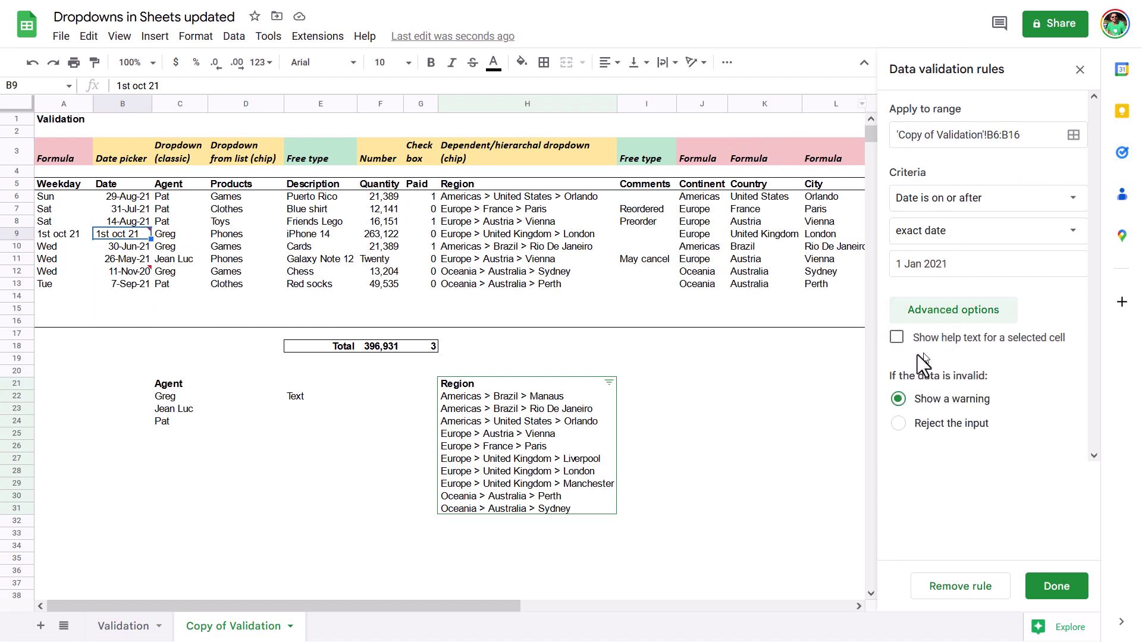
left_click(898, 340)
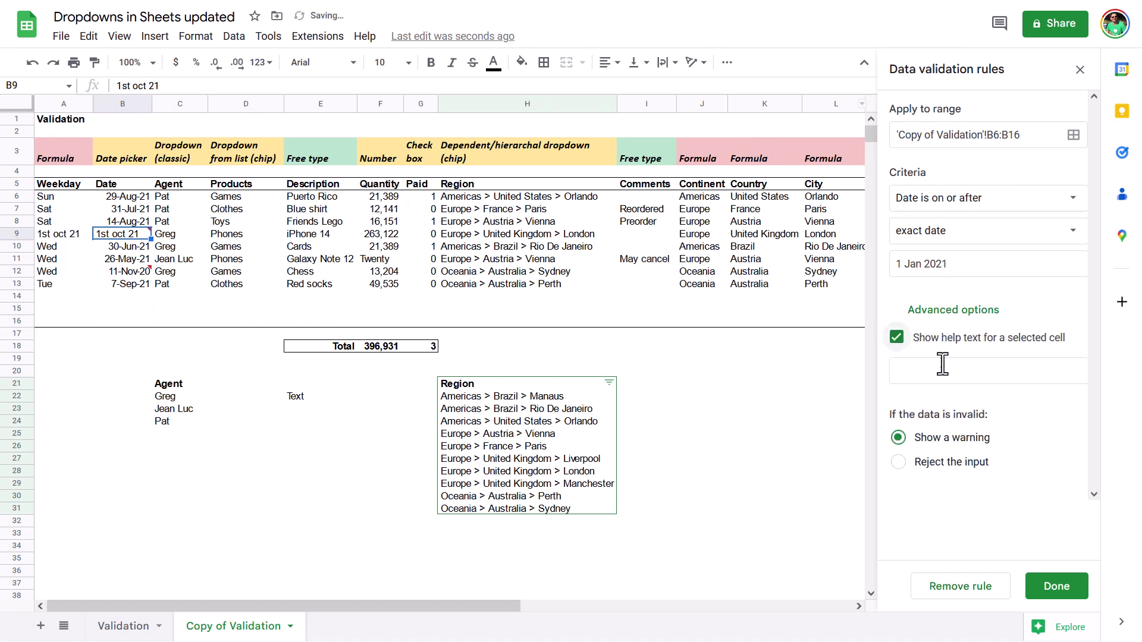
left_click(943, 369)
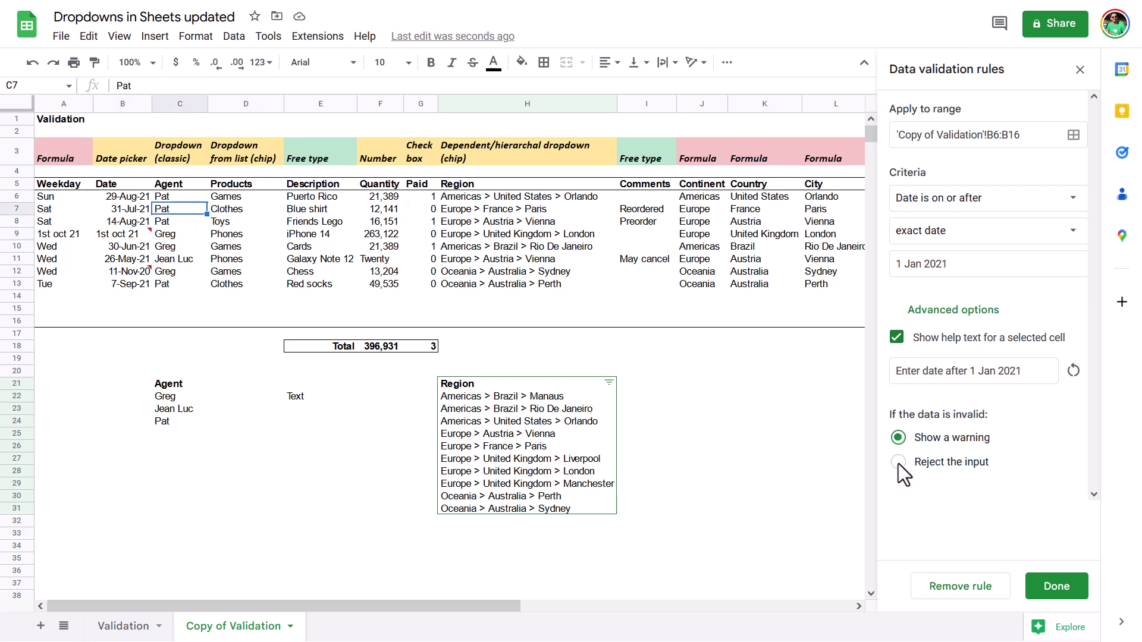
Test the warning setting by entering the invalid text asdas' in B7, and undo the entry
left_click(146, 212)
type("asdas")
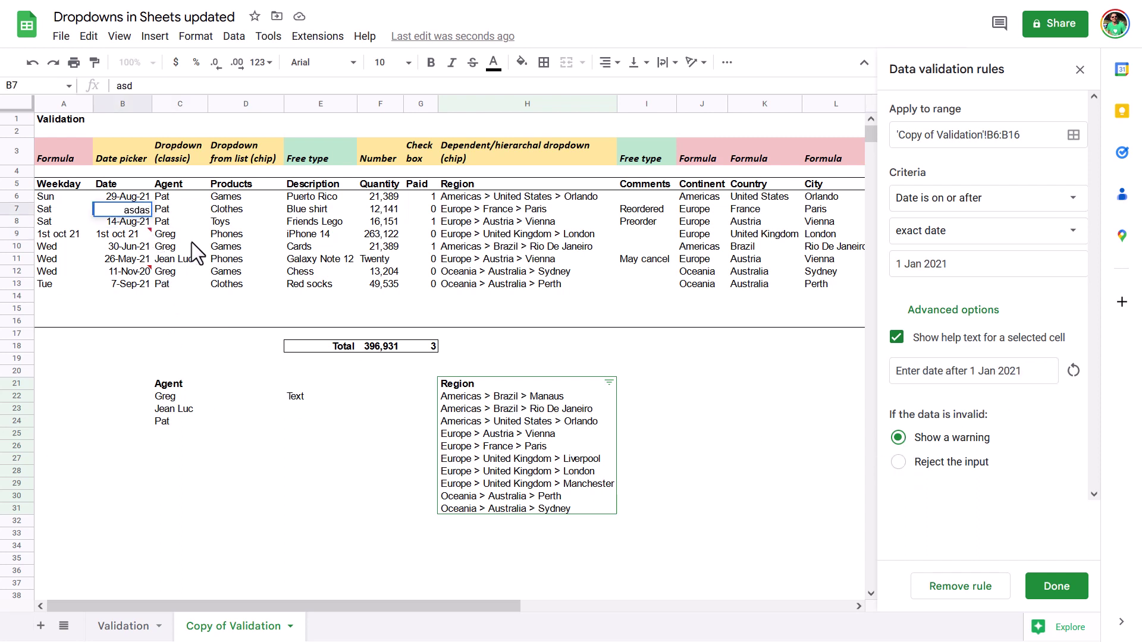
type("'")
key("Return")
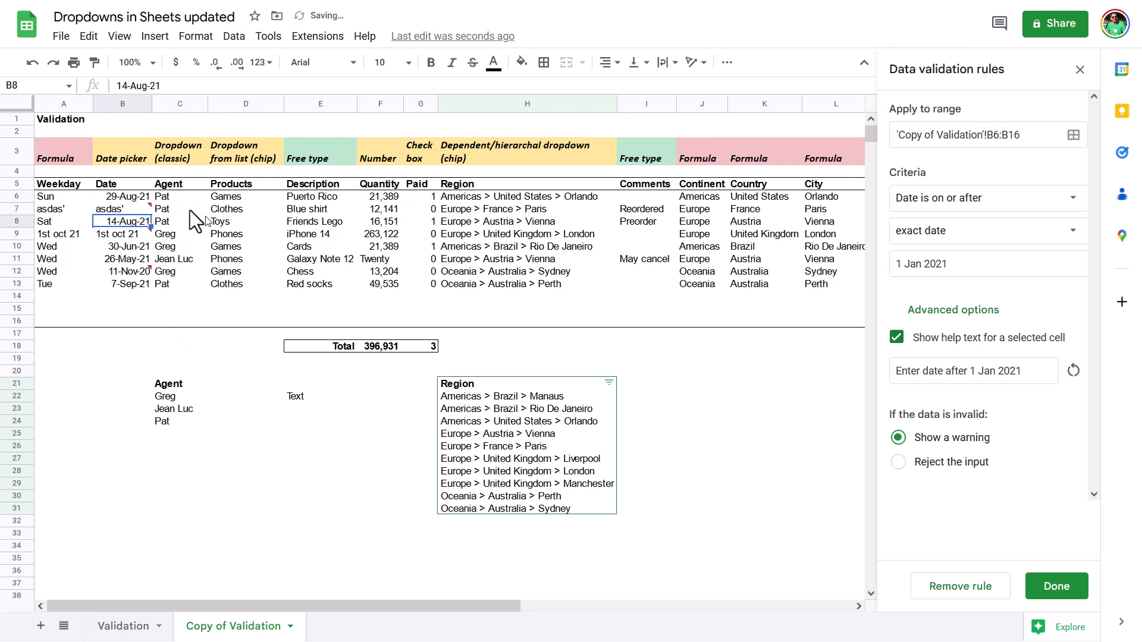
mouse_move(124, 209)
key("ctrl+z")
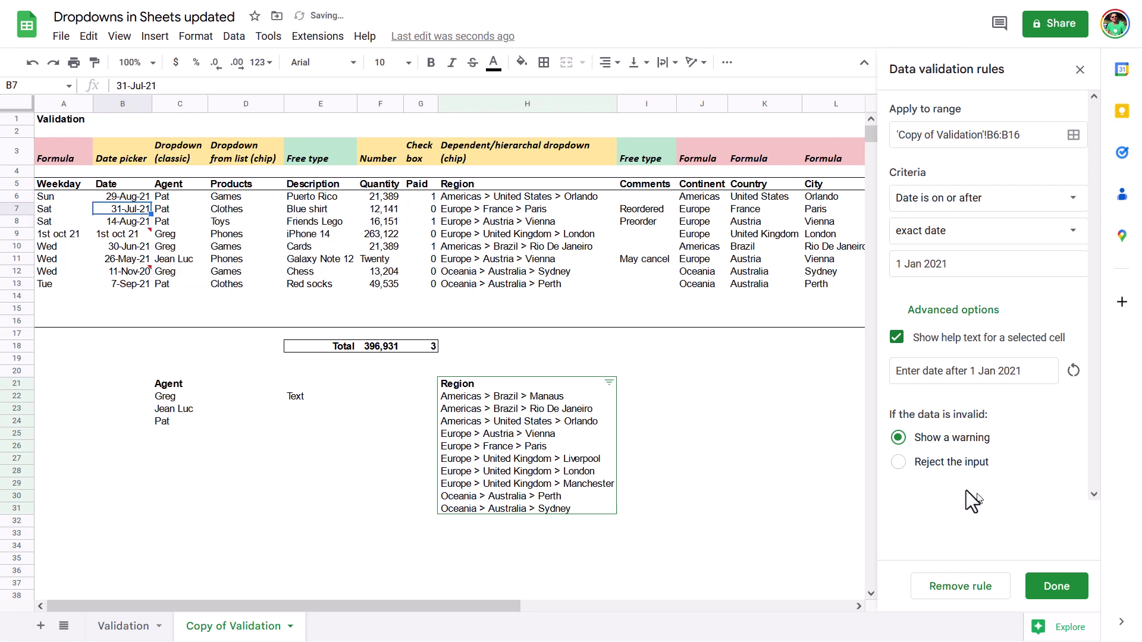
Make the Date rule reject invalid input and test it by re-entering the existing text date in B9
double_click(119, 232)
key("Return")
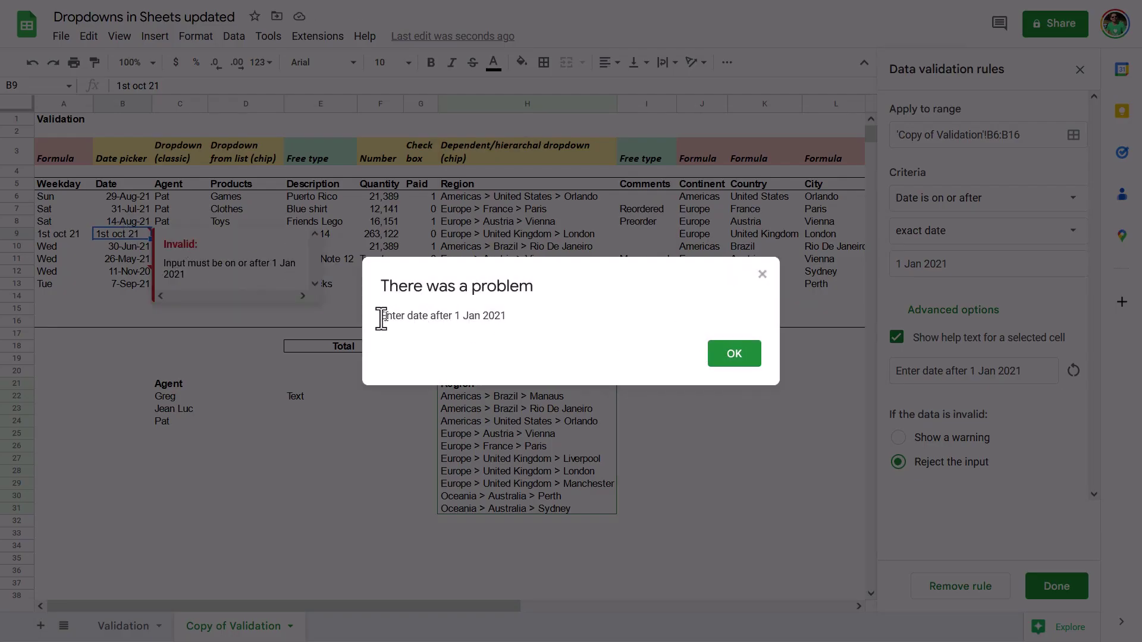
left_click(764, 275)
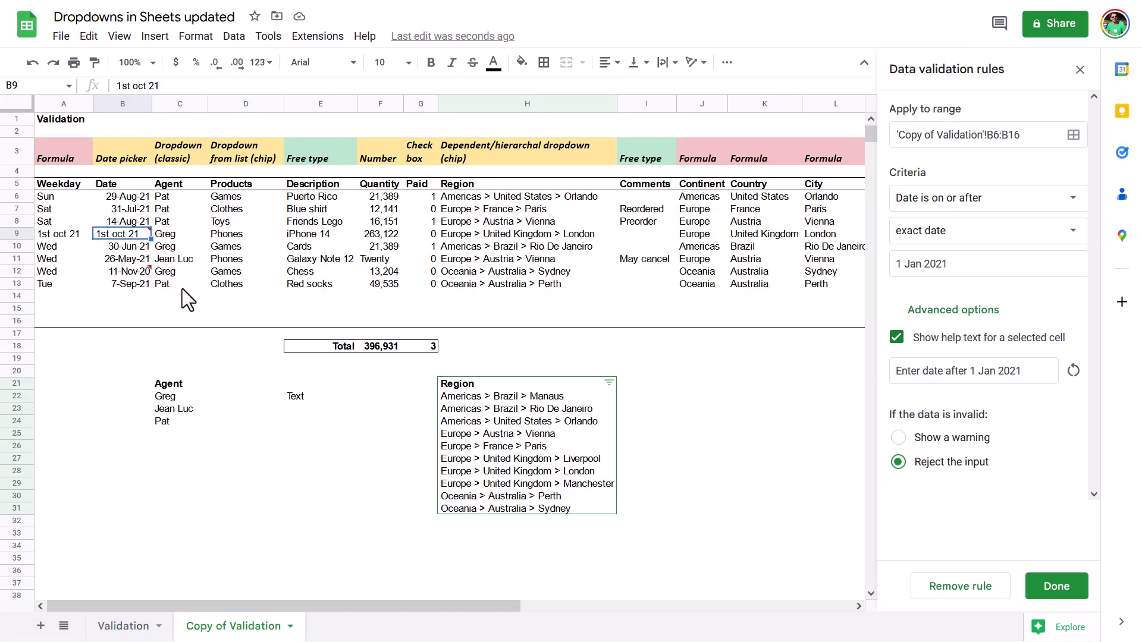
Examine the flagged Date cells B9 and B12 and the Weekday cell in row 9
left_click(127, 337)
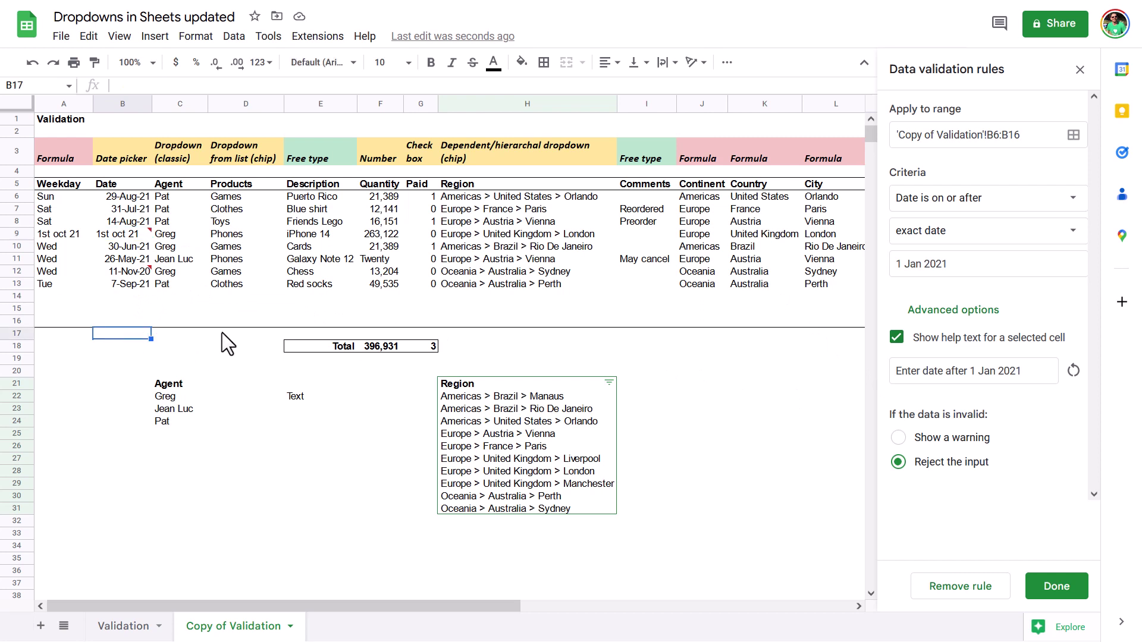
left_click(142, 234)
left_click(134, 259)
left_click(134, 272)
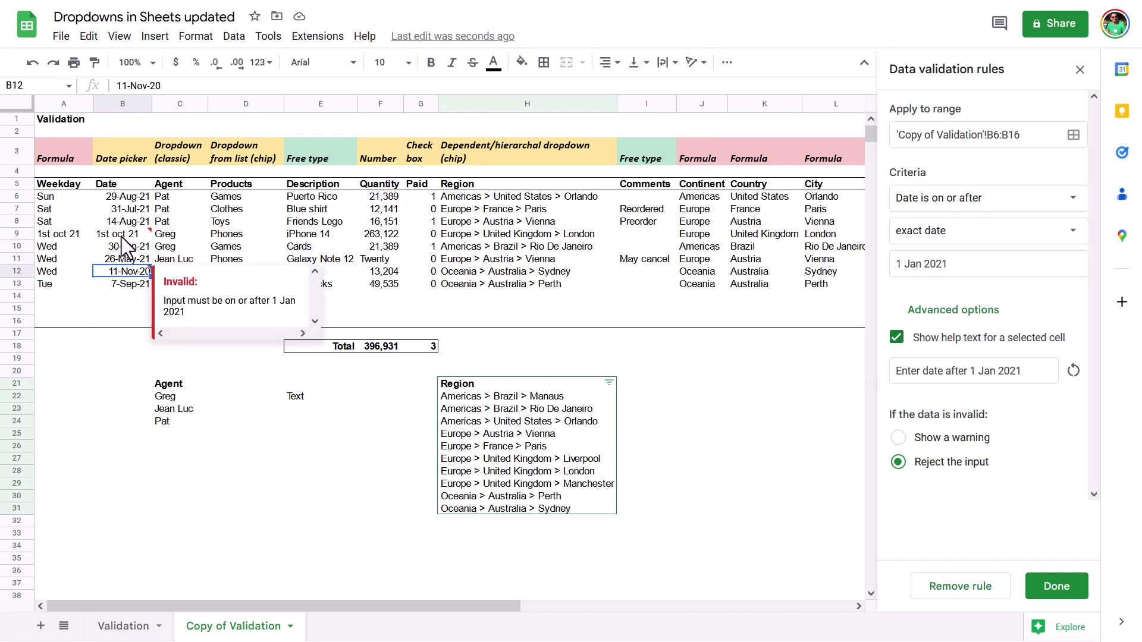
left_click(128, 235)
left_click(72, 238)
Correct the text date in B9 to 1 oct 21
left_click(134, 233)
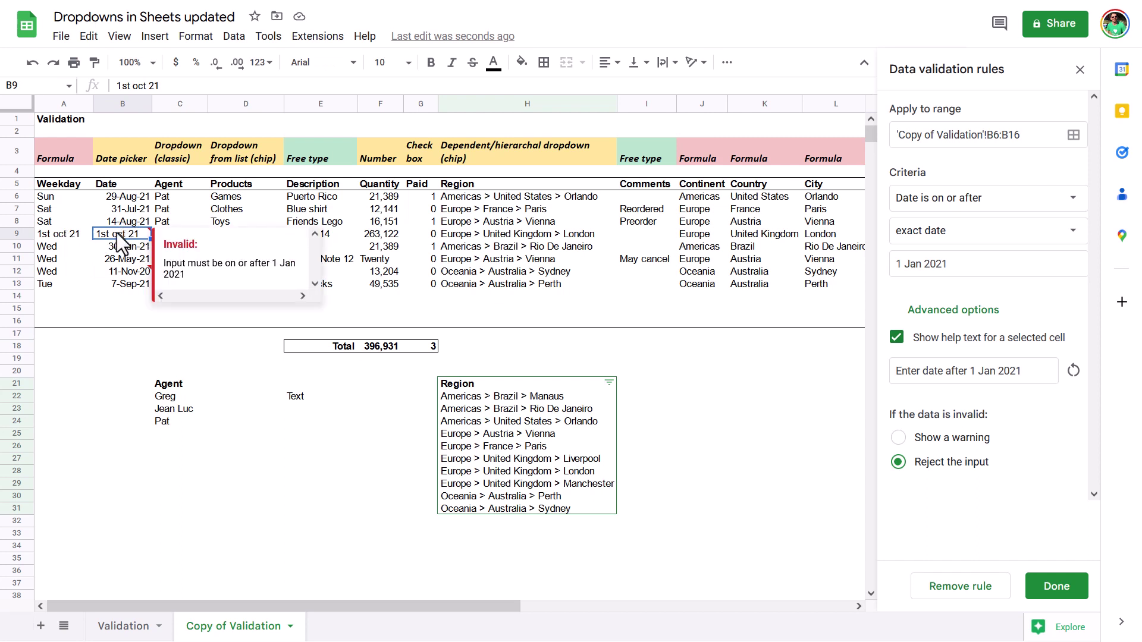
double_click(117, 233)
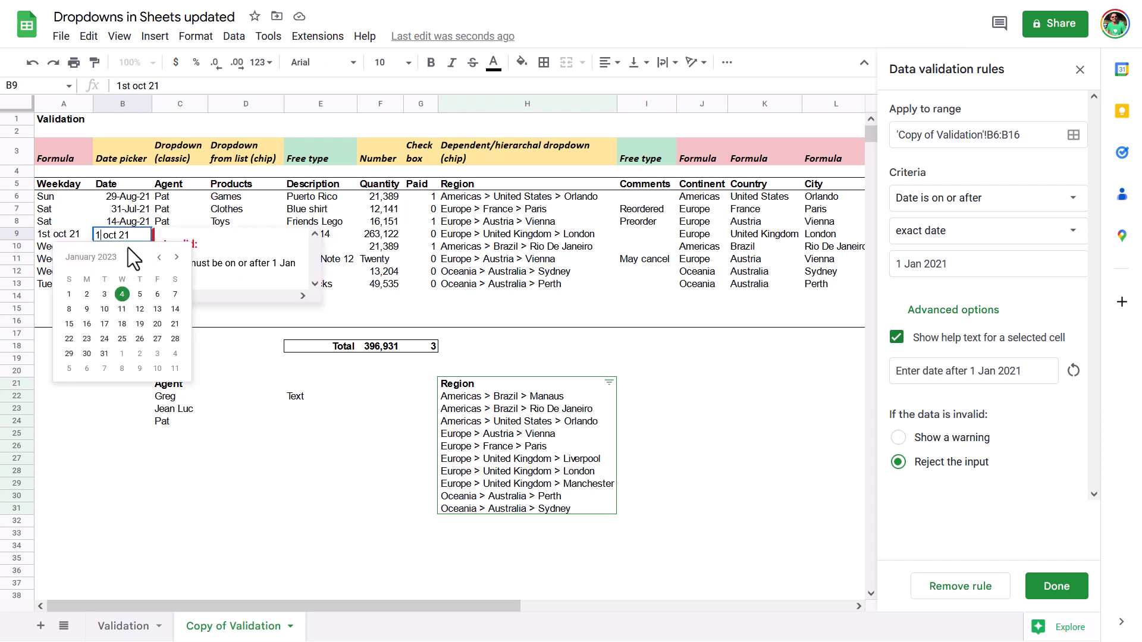
key("Return")
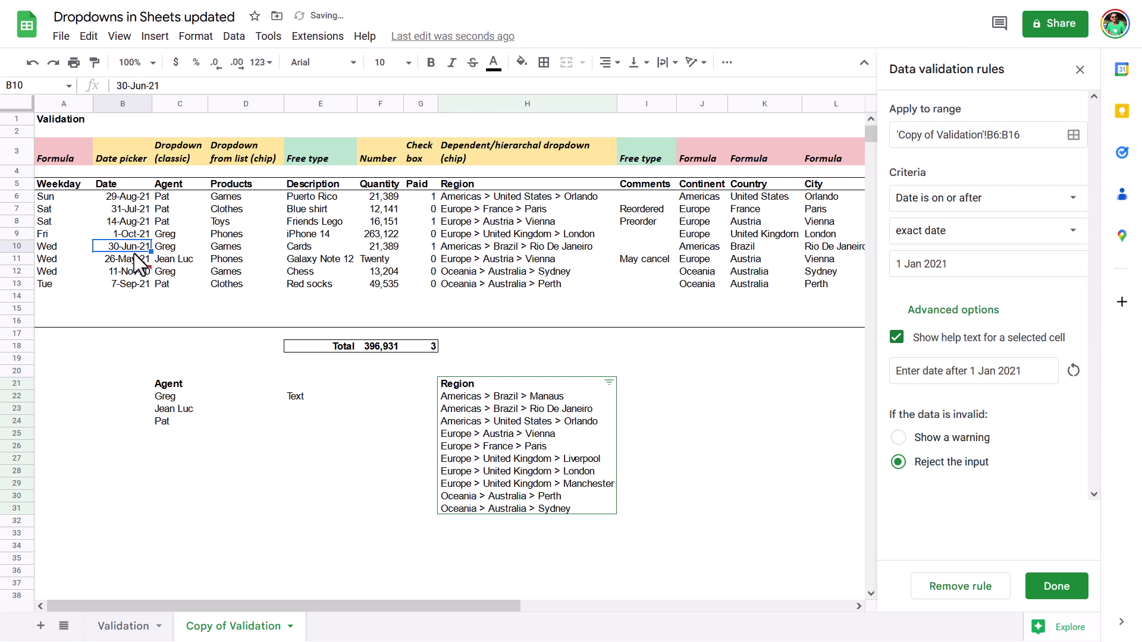
Replace the out-of-range date in B12 with 10 June 2021 using the date picker
left_click(124, 273)
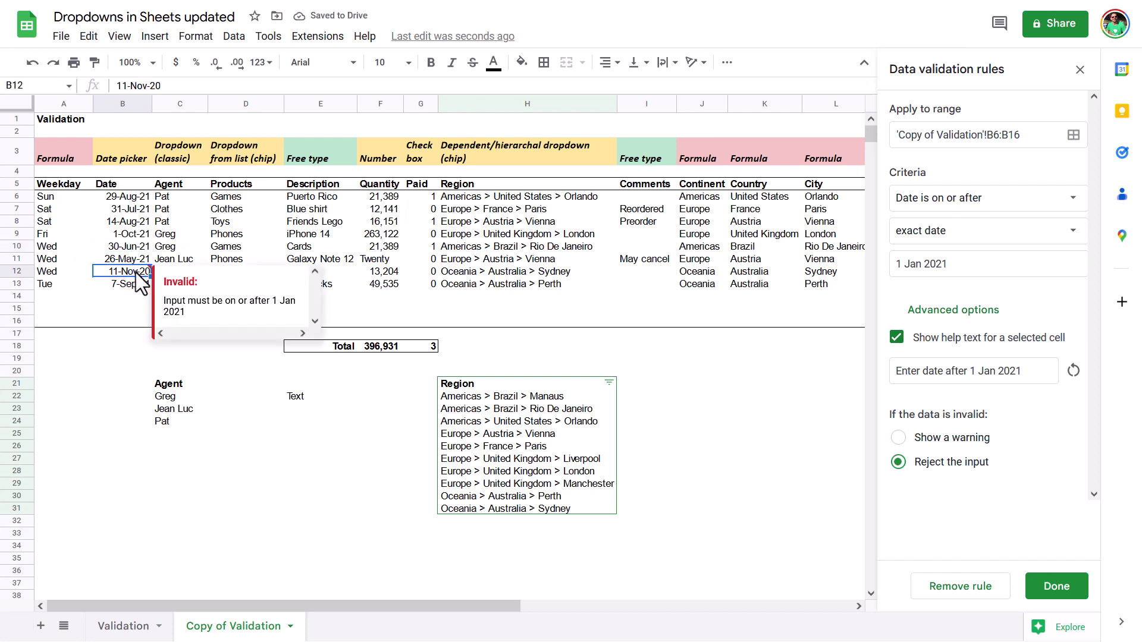
double_click(136, 271)
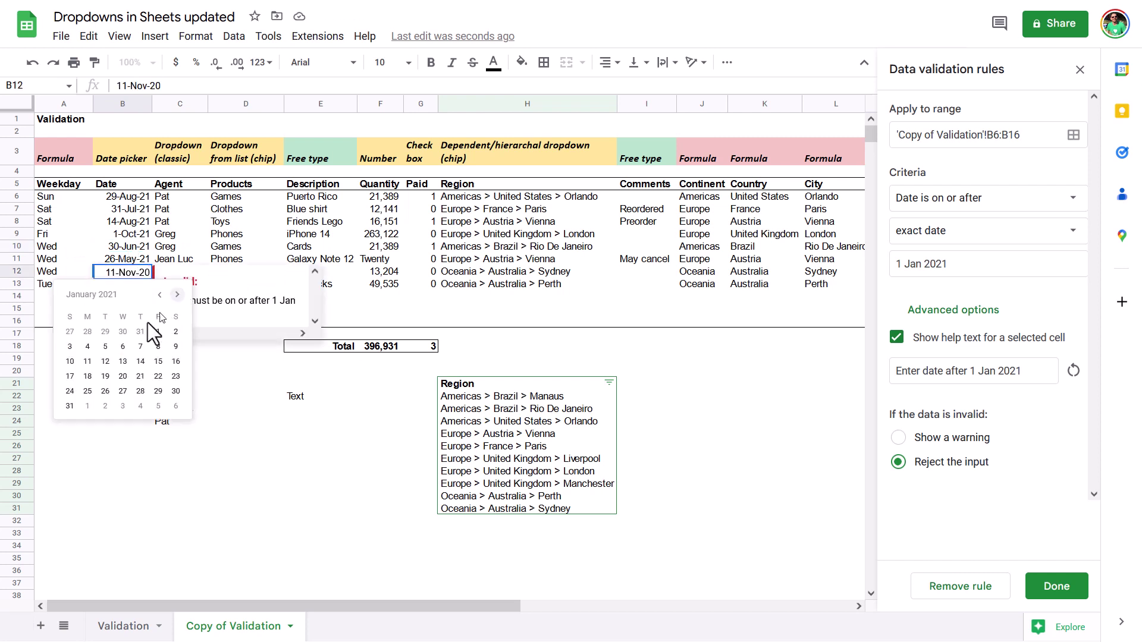
left_click(177, 295)
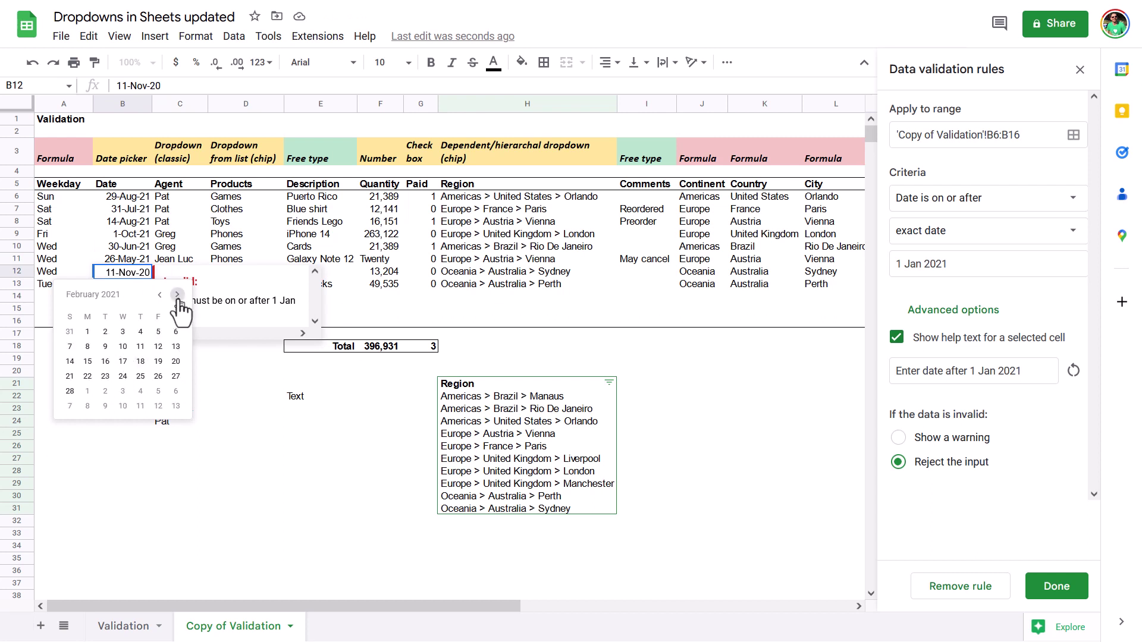
left_click(177, 296)
left_click(177, 295)
left_click(177, 295)
left_click(177, 296)
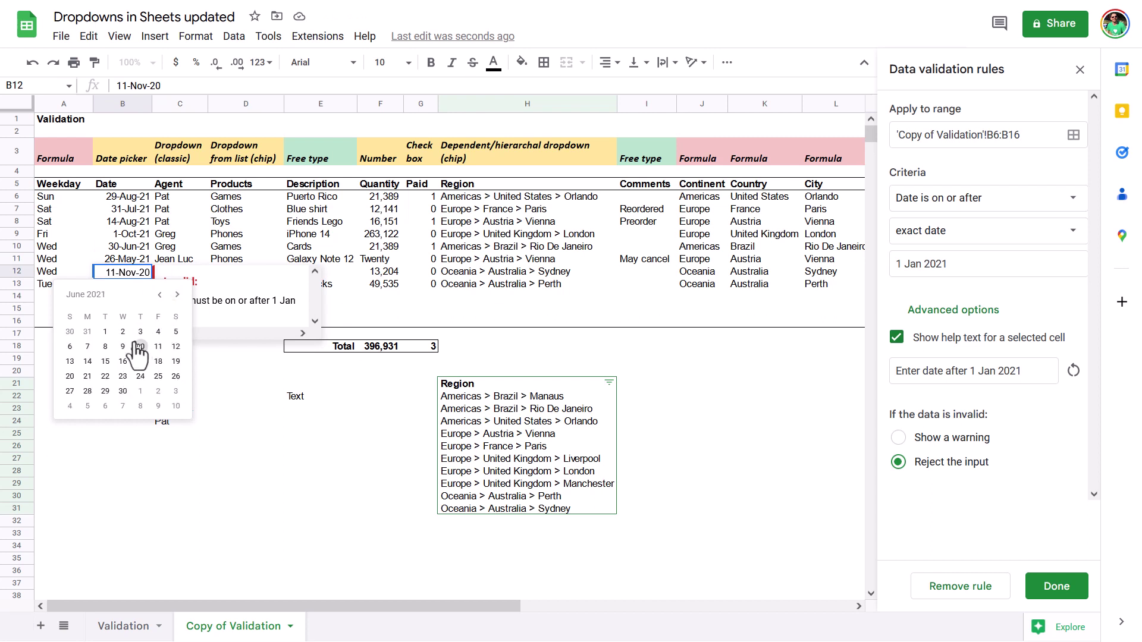
left_click(138, 347)
left_click(118, 384)
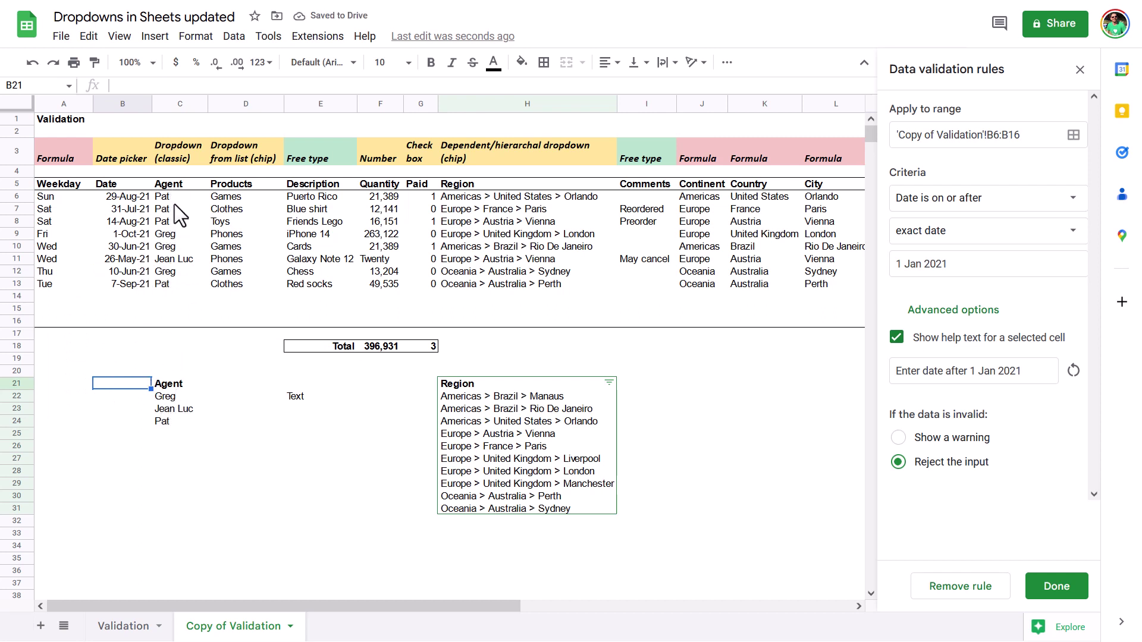
Add a dropdown from a range to Agent cells C6:C13, sourced from C22:C31, and check the choices offered in C6
left_click_drag(177, 199, 176, 285)
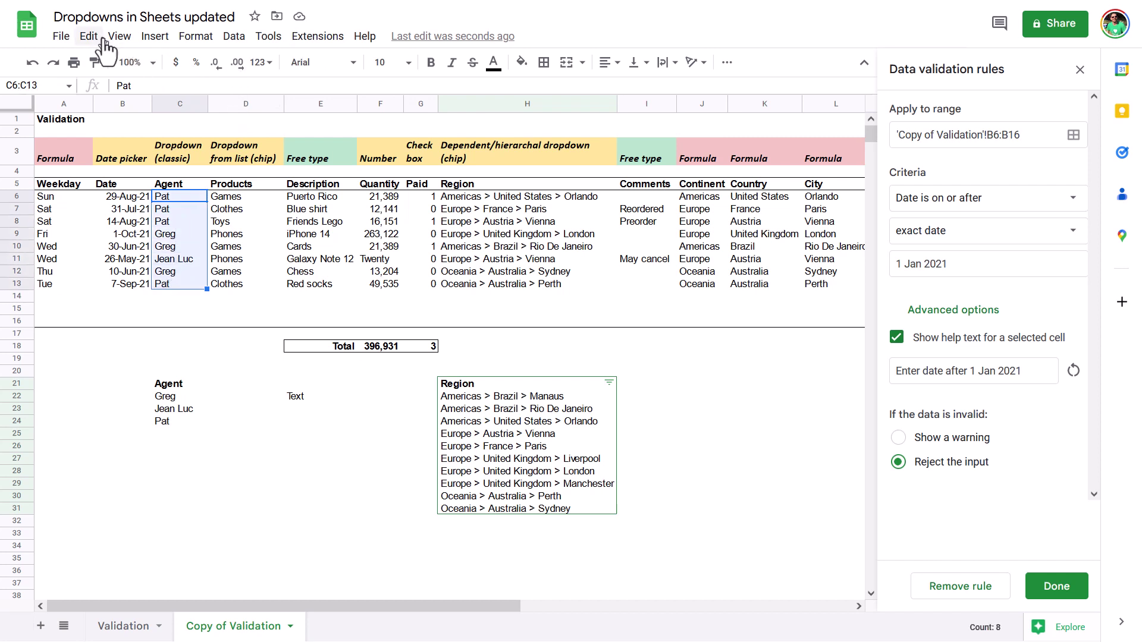
left_click(154, 38)
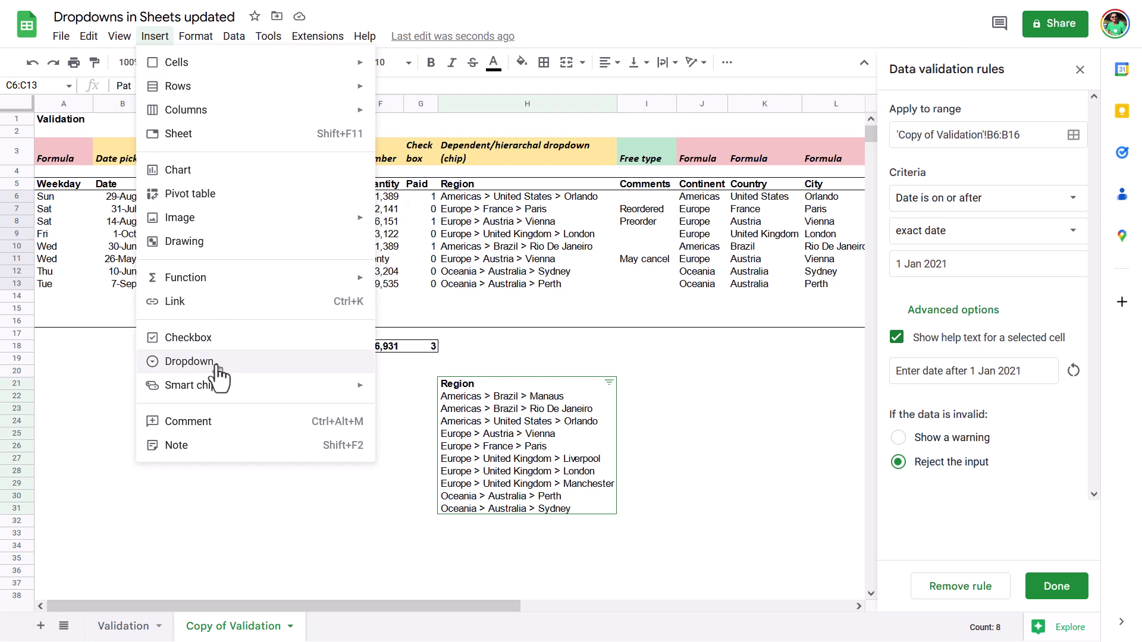
left_click(189, 362)
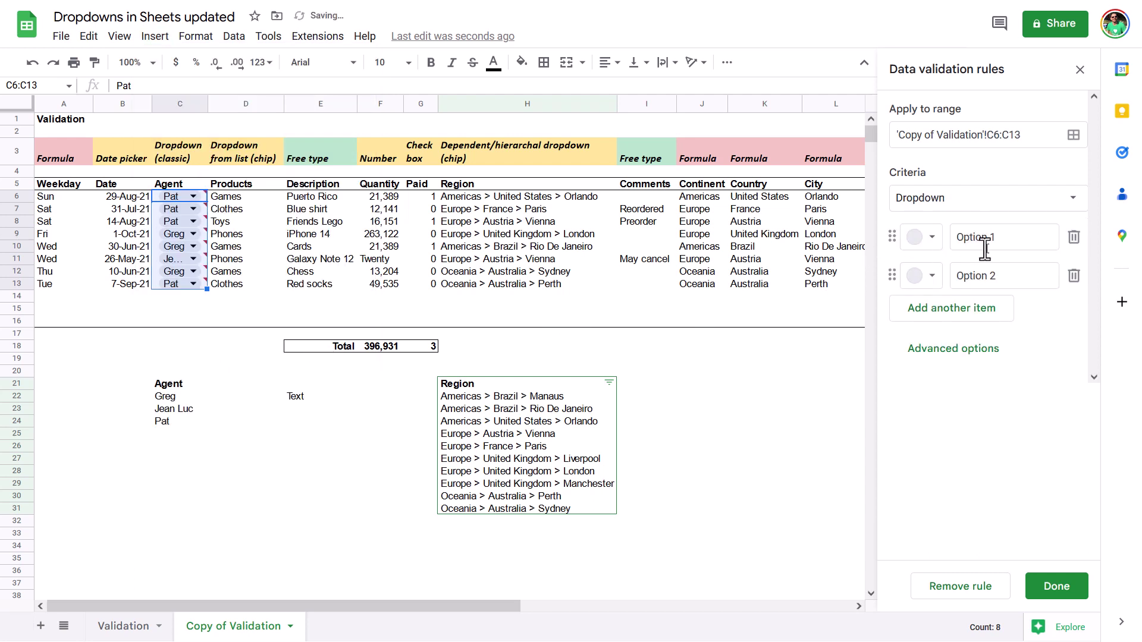
left_click(1013, 205)
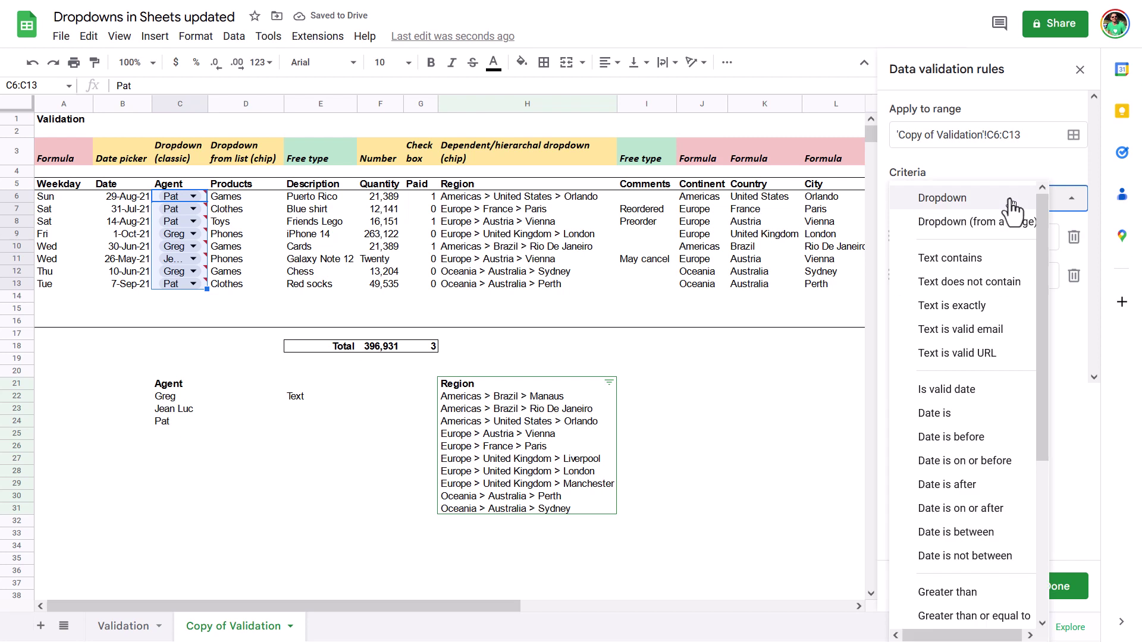
left_click(978, 224)
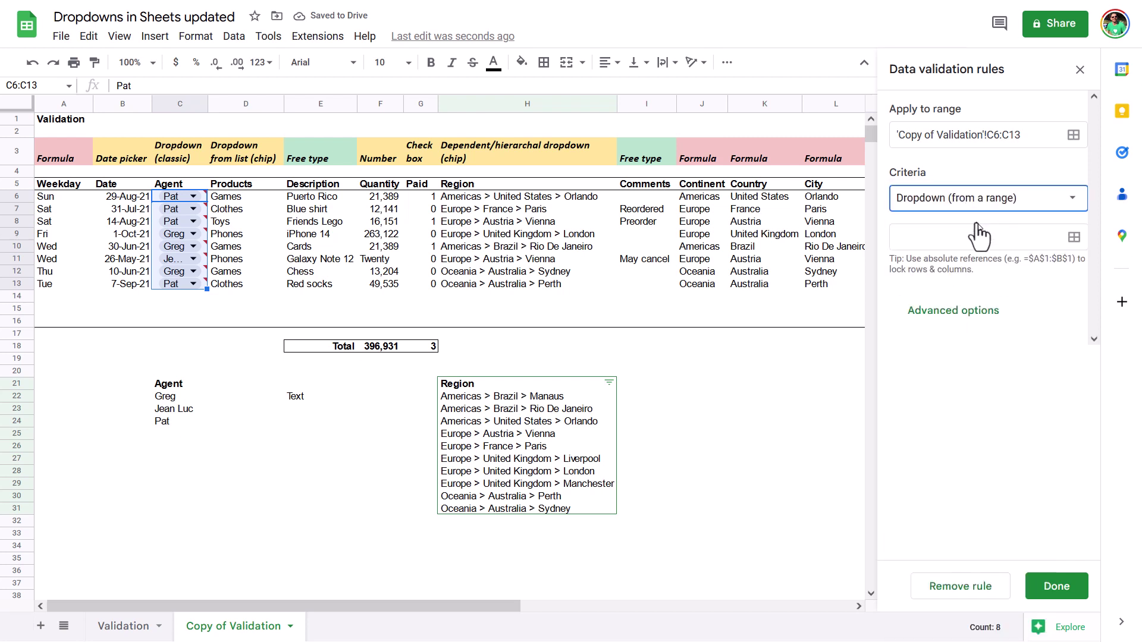
left_click(1075, 238)
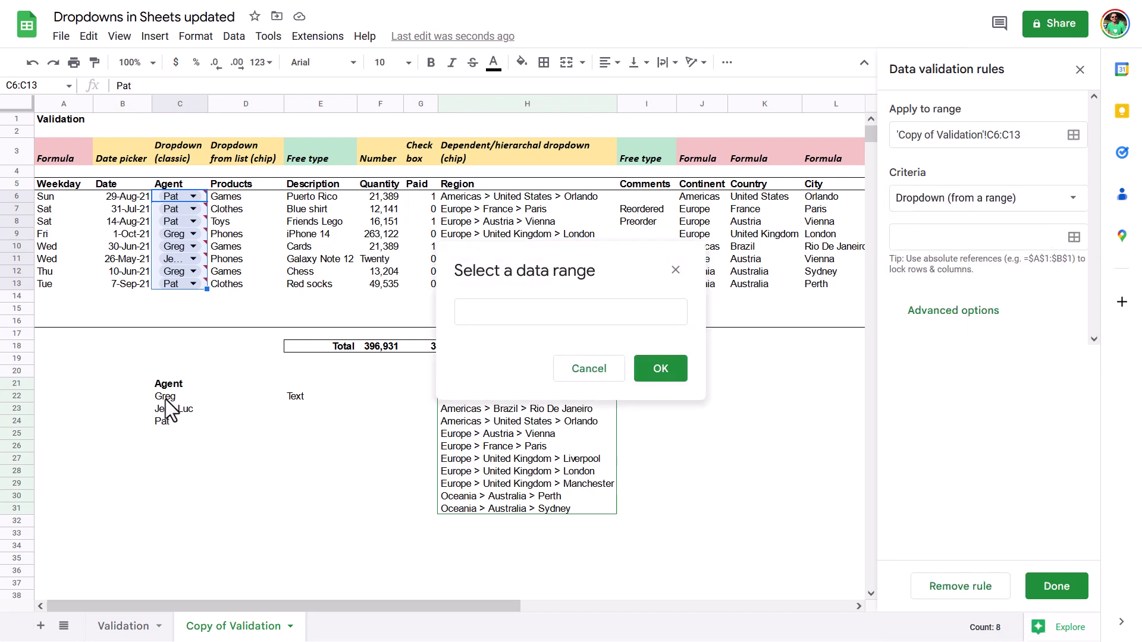
left_click_drag(166, 402, 180, 509)
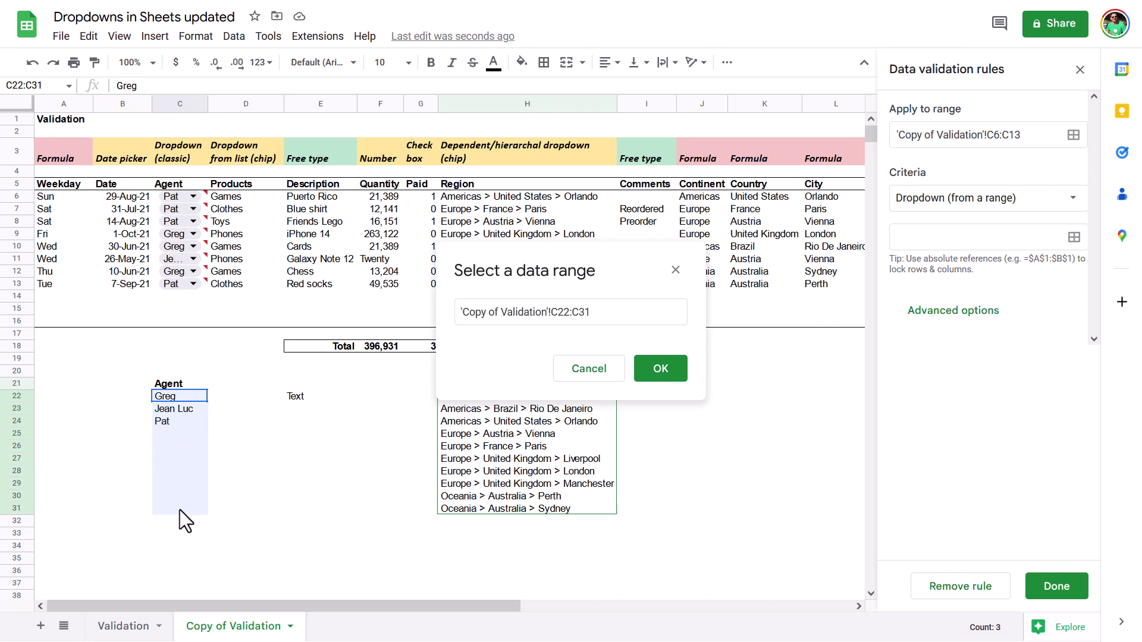
left_click(661, 370)
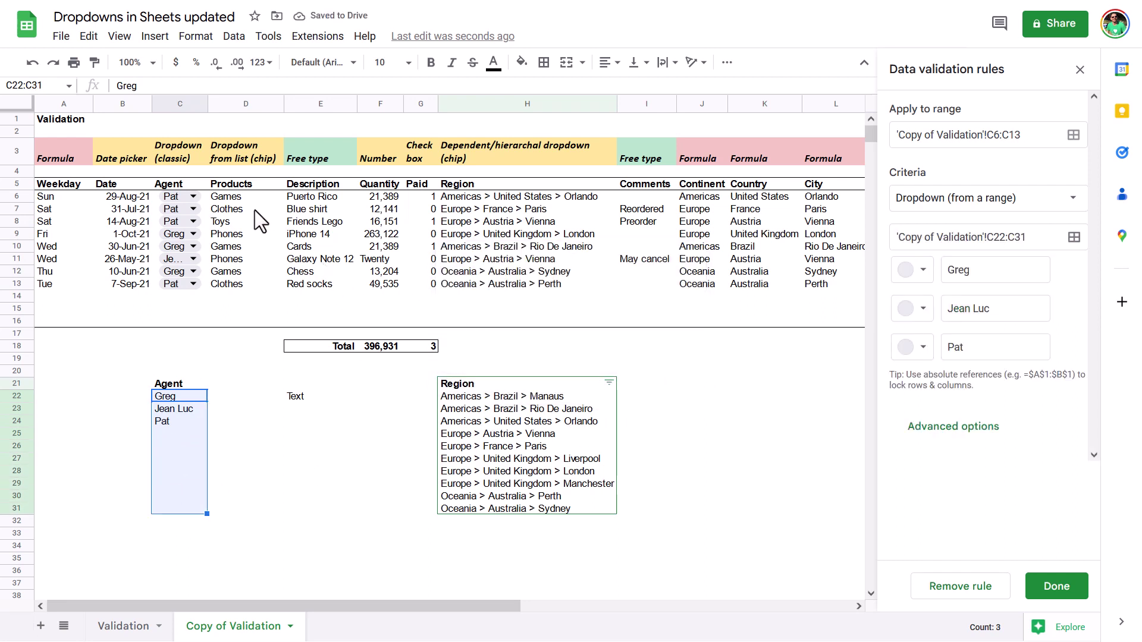
left_click(193, 196)
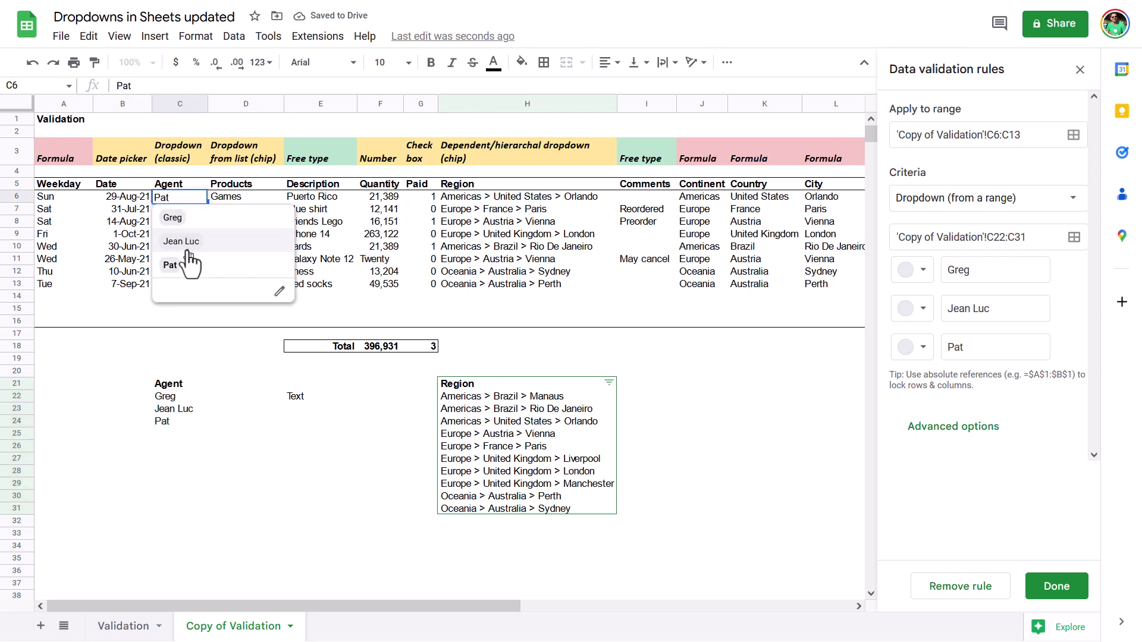
left_click(188, 409)
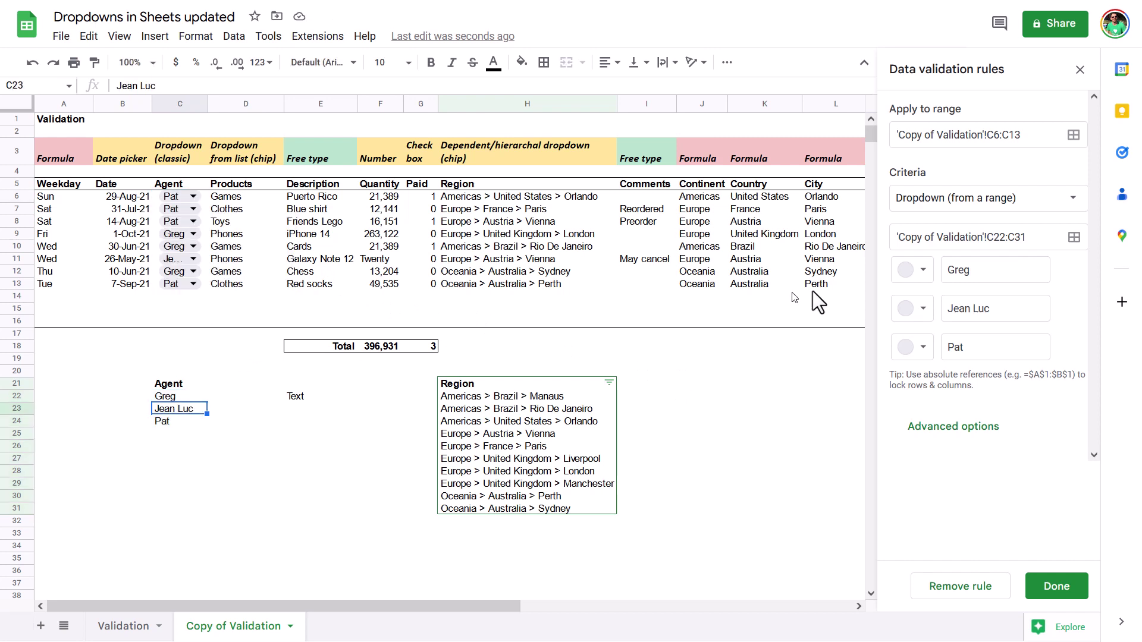
Colour the first agent option light orange and the second light yellow, and check the coloured choices in C7
left_click(920, 272)
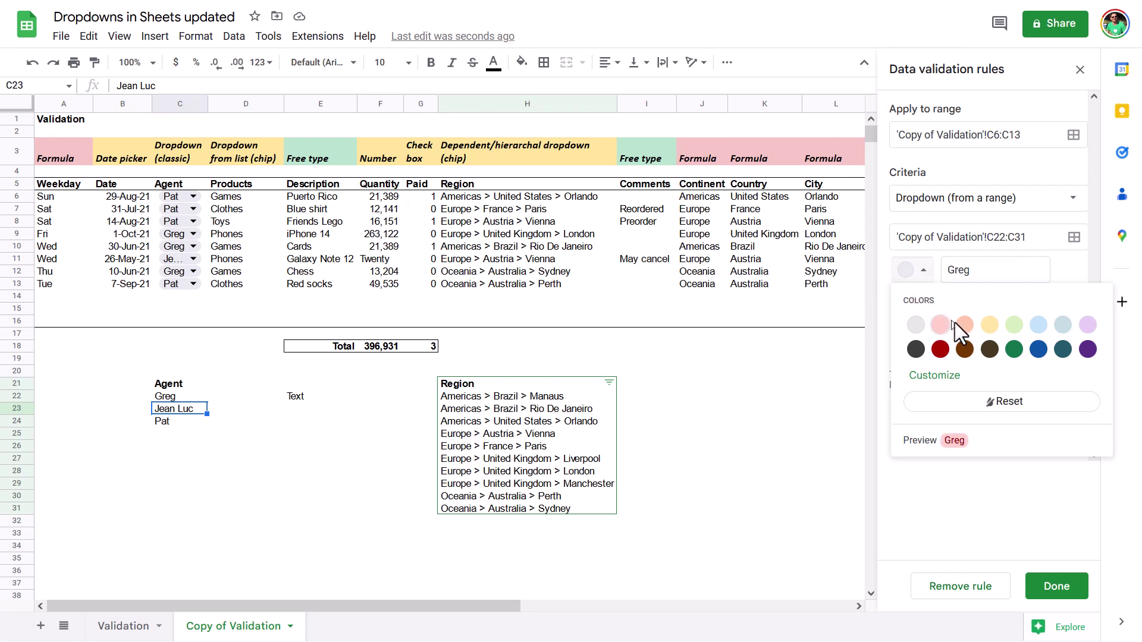
left_click(963, 325)
left_click(917, 309)
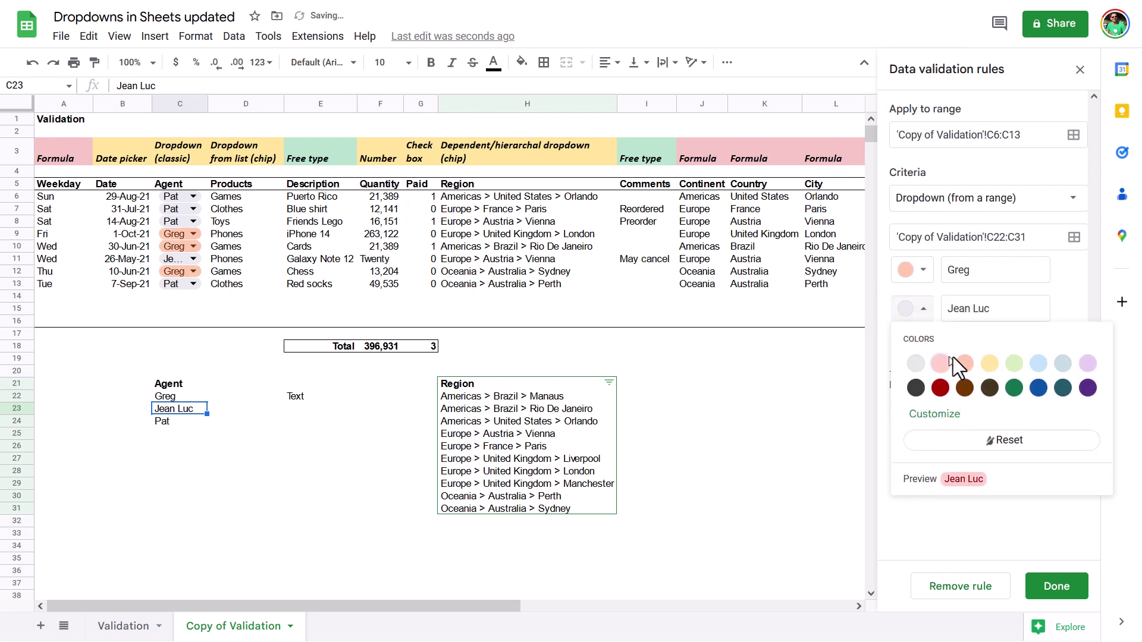
left_click(990, 364)
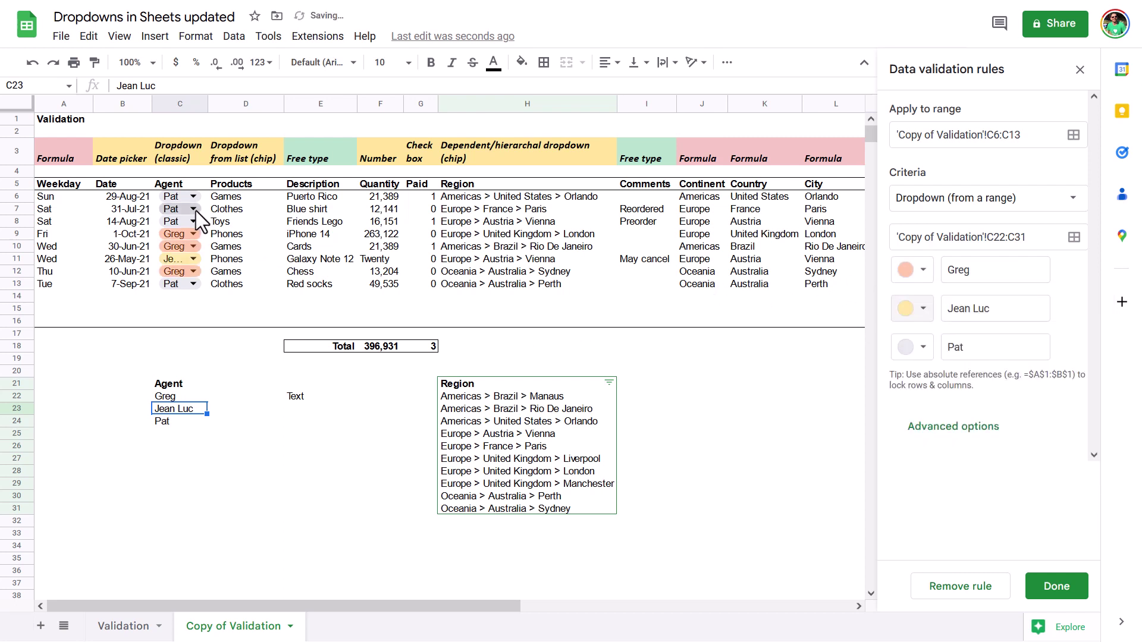
left_click(193, 209)
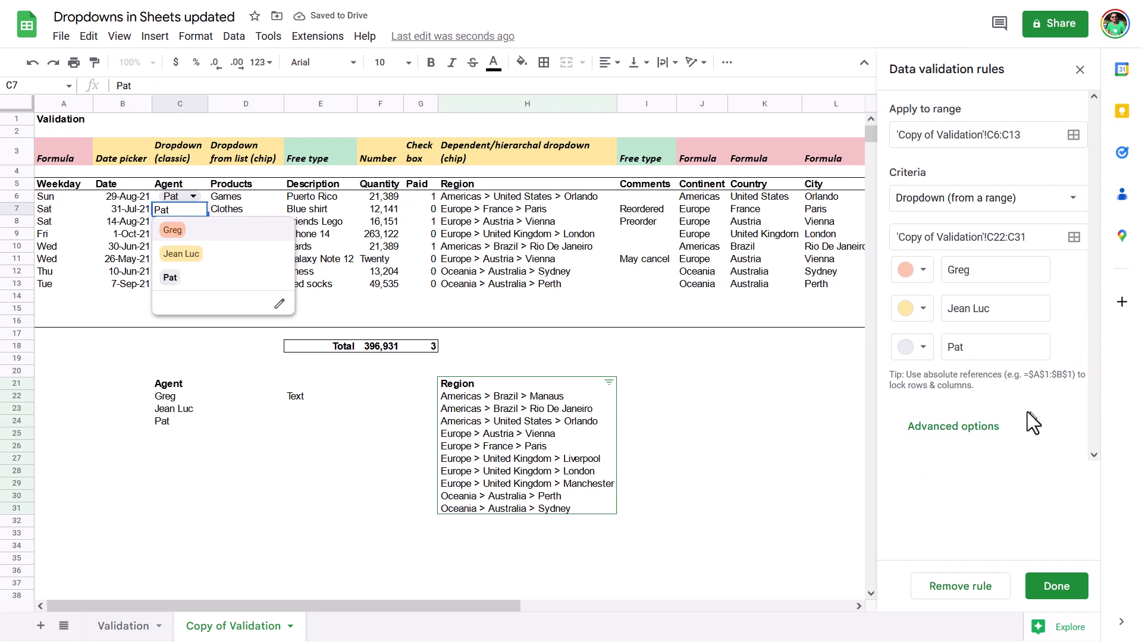
Try the Arrow and Plain text display styles on the Agent dropdown, return it to Chip and close the rule
left_click(959, 429)
scroll(1001, 439, "down", 3)
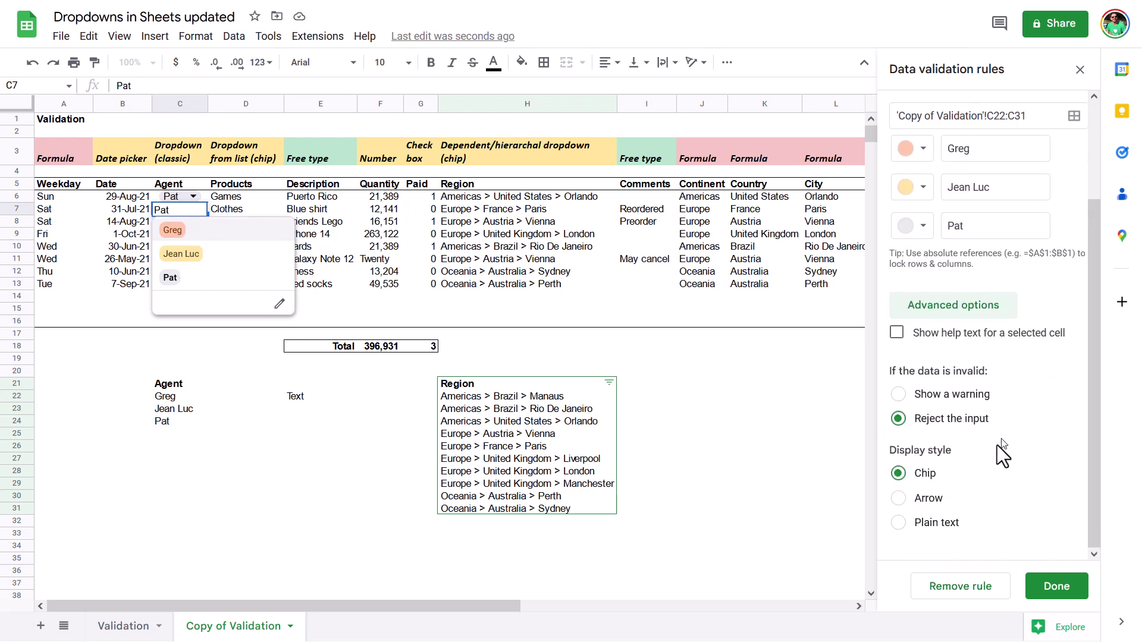
left_click(899, 498)
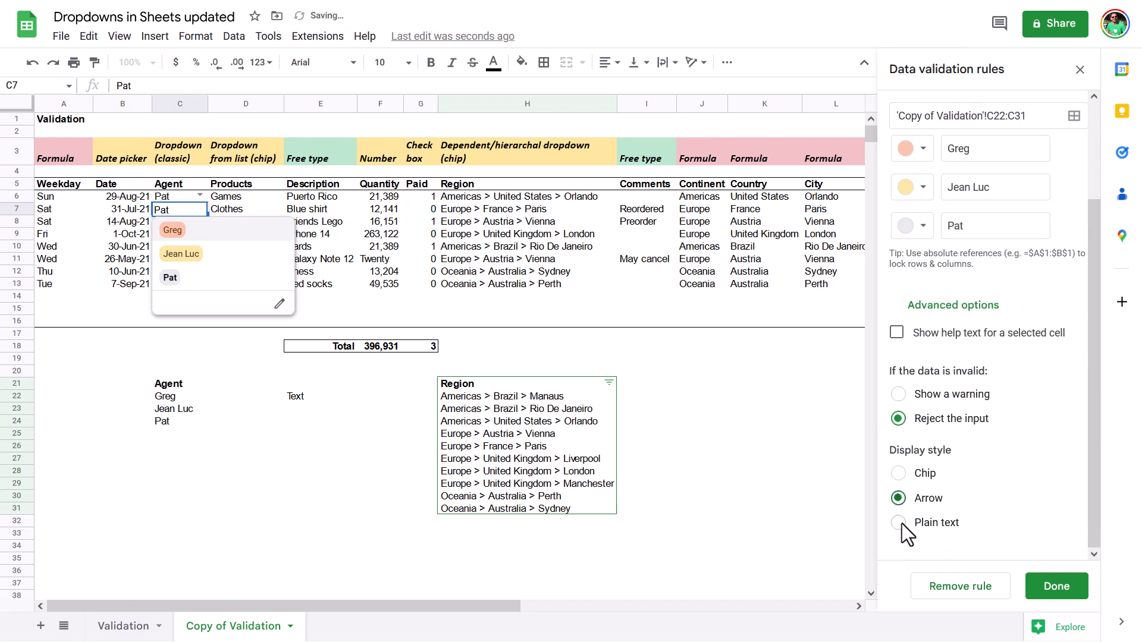
left_click(899, 473)
left_click(899, 523)
left_click(254, 423)
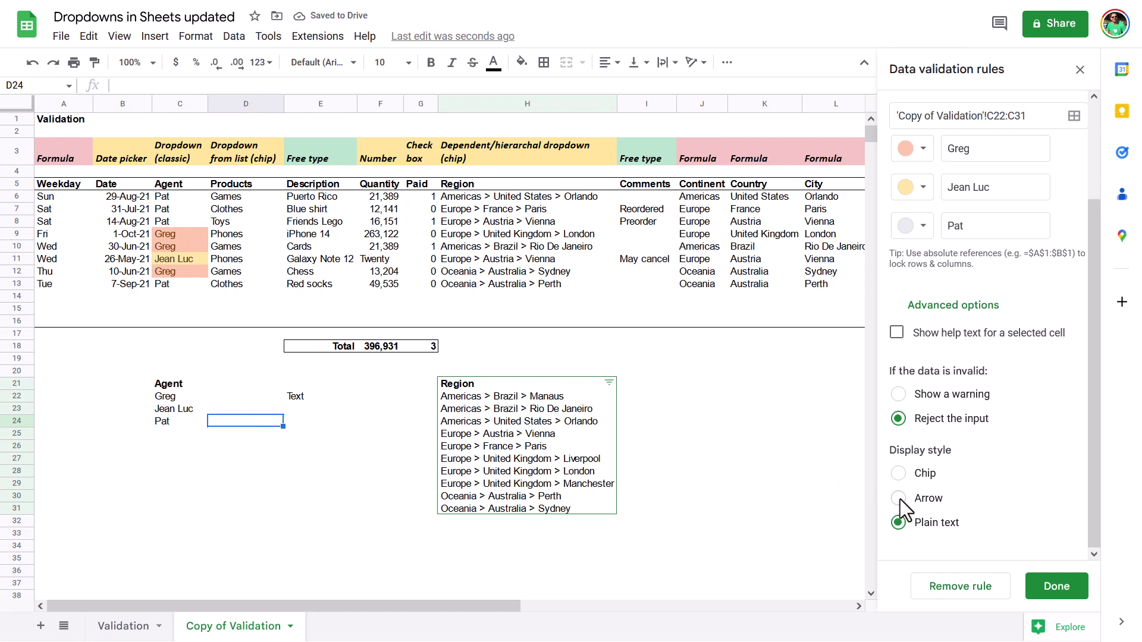
left_click(899, 473)
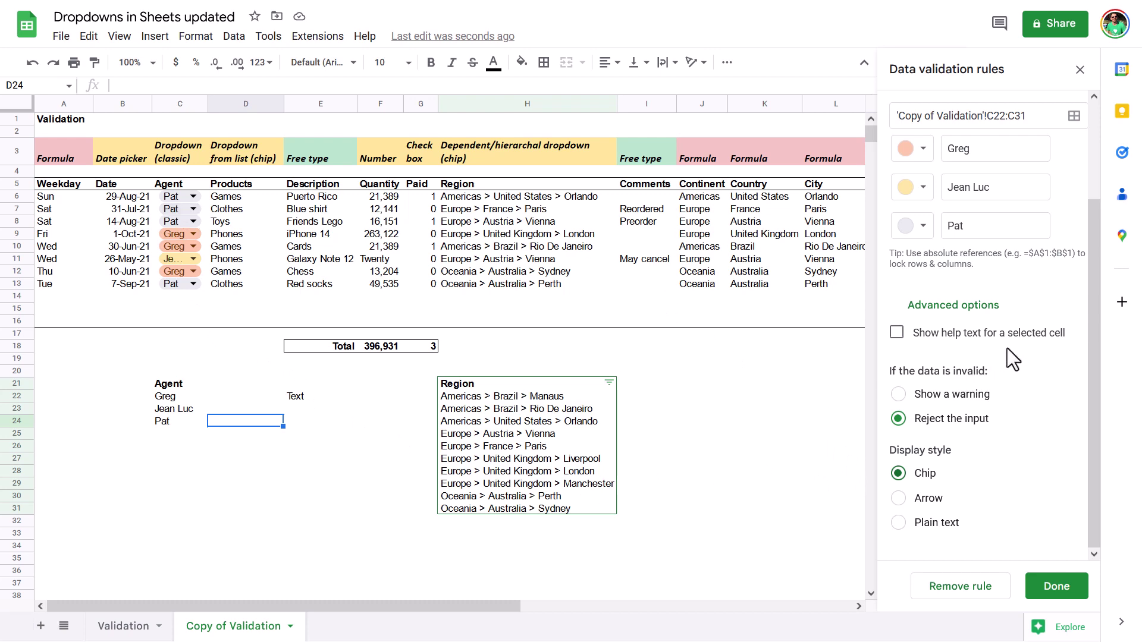
scroll(1008, 348, "up", 2)
scroll(1007, 351, "down", 2)
left_click(244, 347)
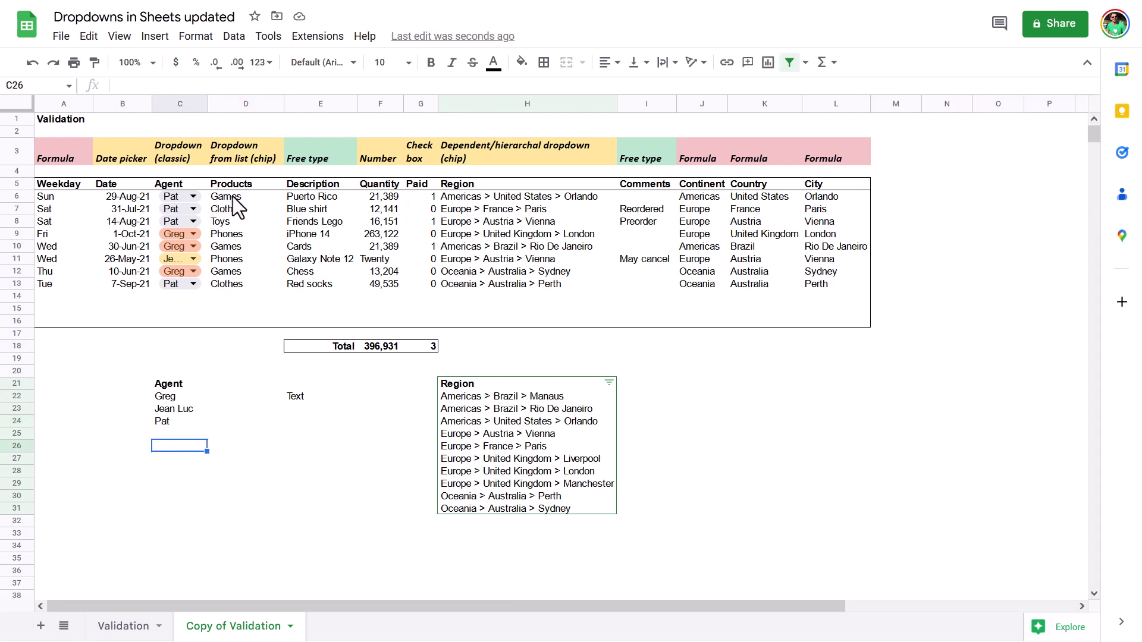
Insert a dropdown on the Products cells D6:D16
left_click_drag(233, 197, 227, 316)
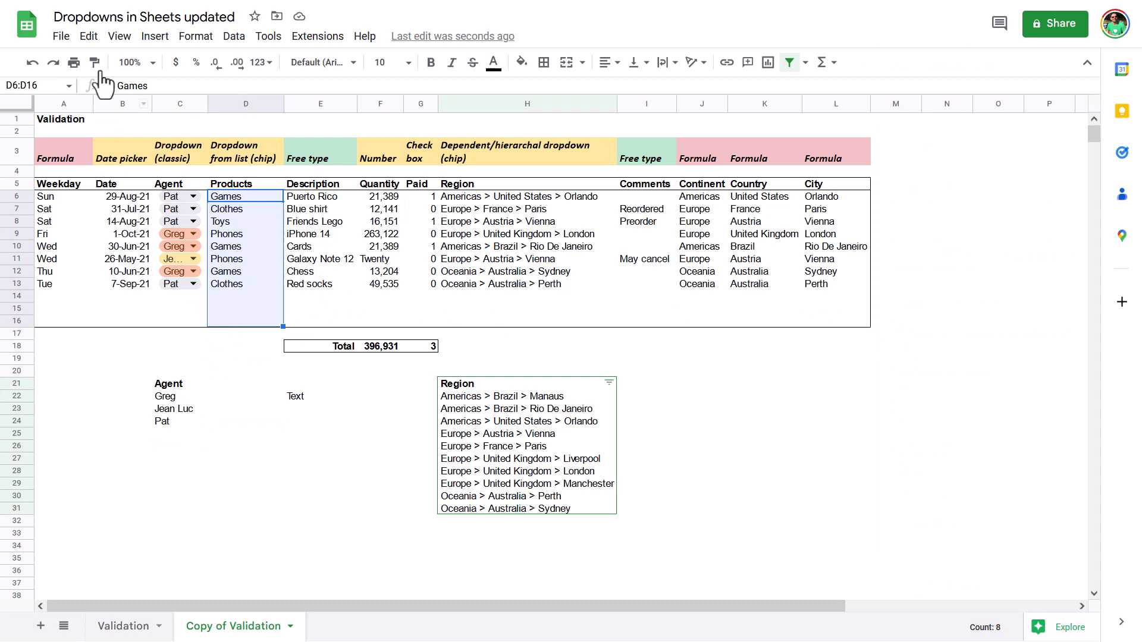
left_click(154, 38)
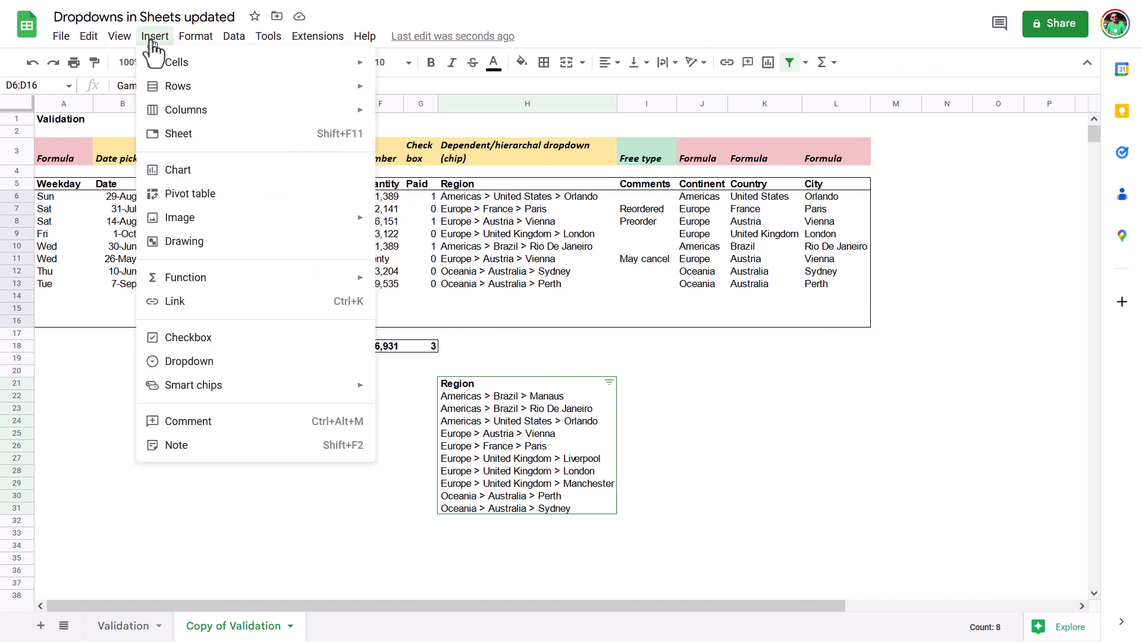
left_click(211, 364)
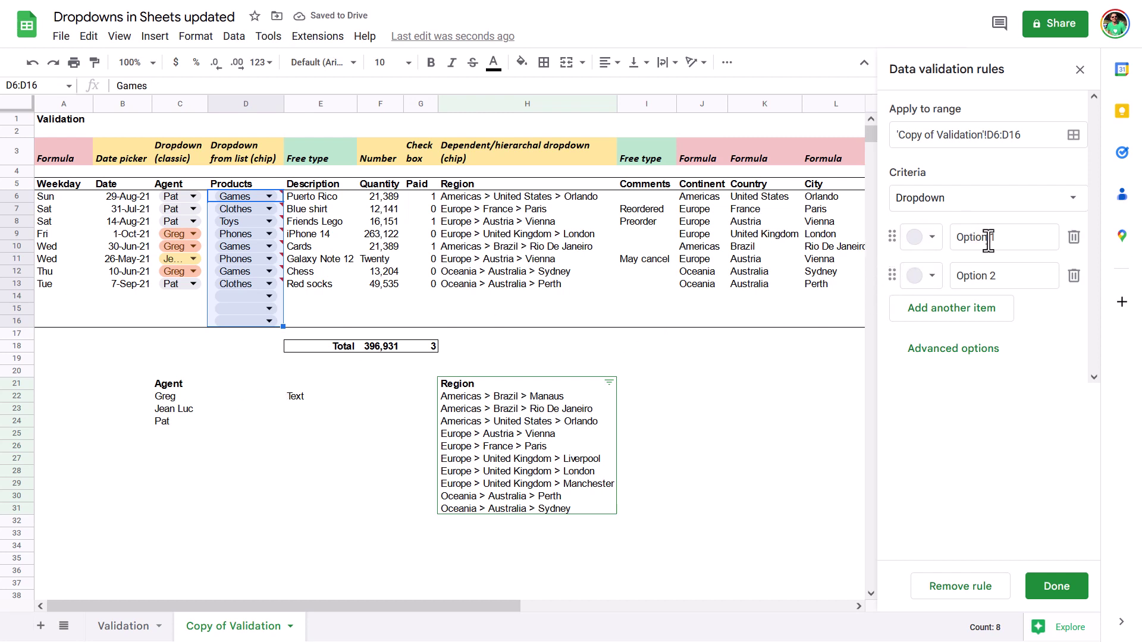
Define the Products dropdown options as Games, Toys, Phones and Clothes
left_click(1008, 237)
left_click_drag(1008, 237, 942, 237)
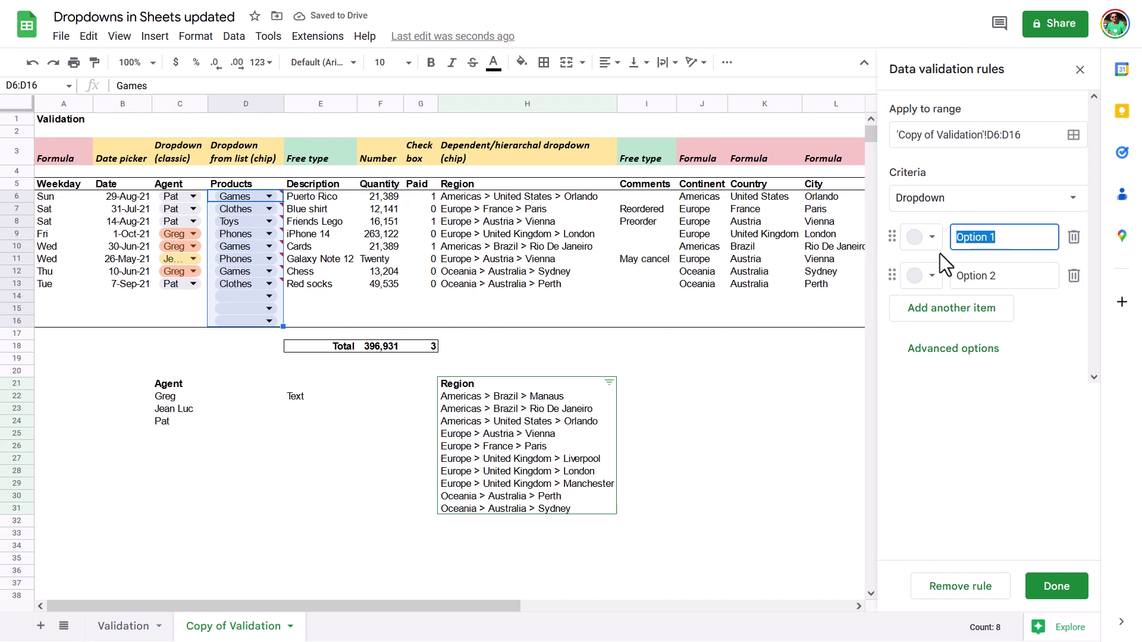
type("Games")
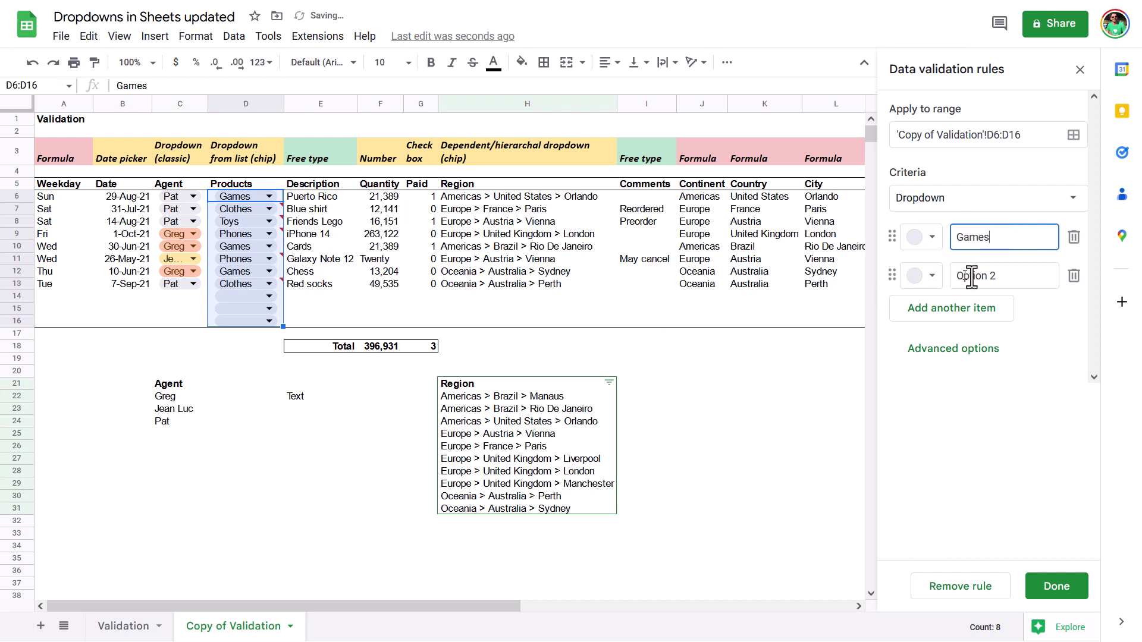
triple_click(978, 276)
type("Toy")
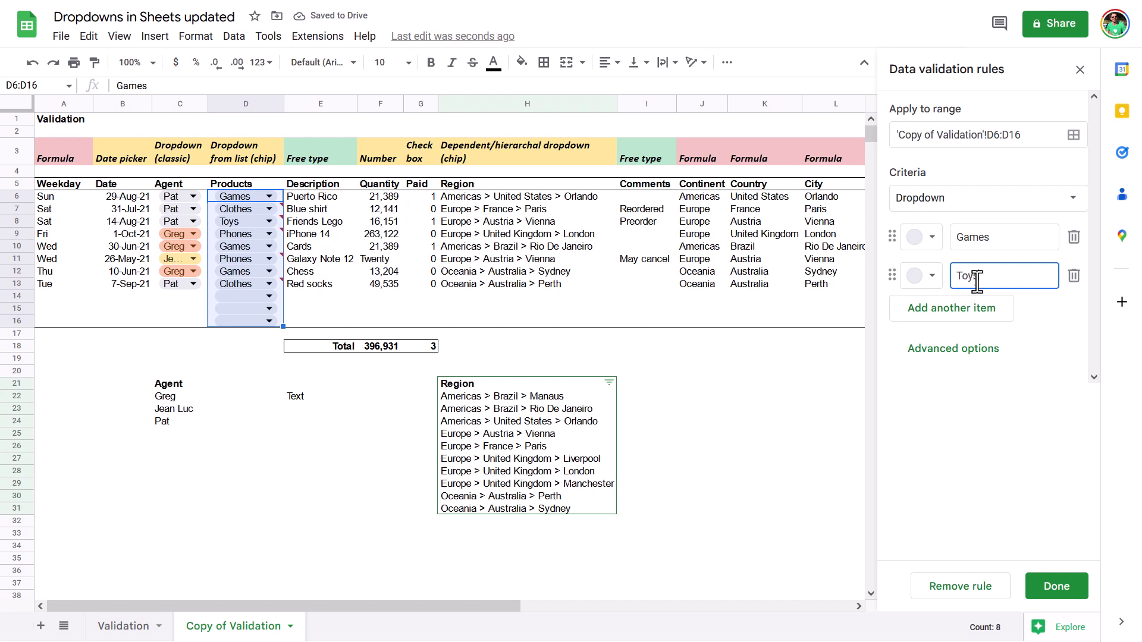
type("s")
left_click(964, 312)
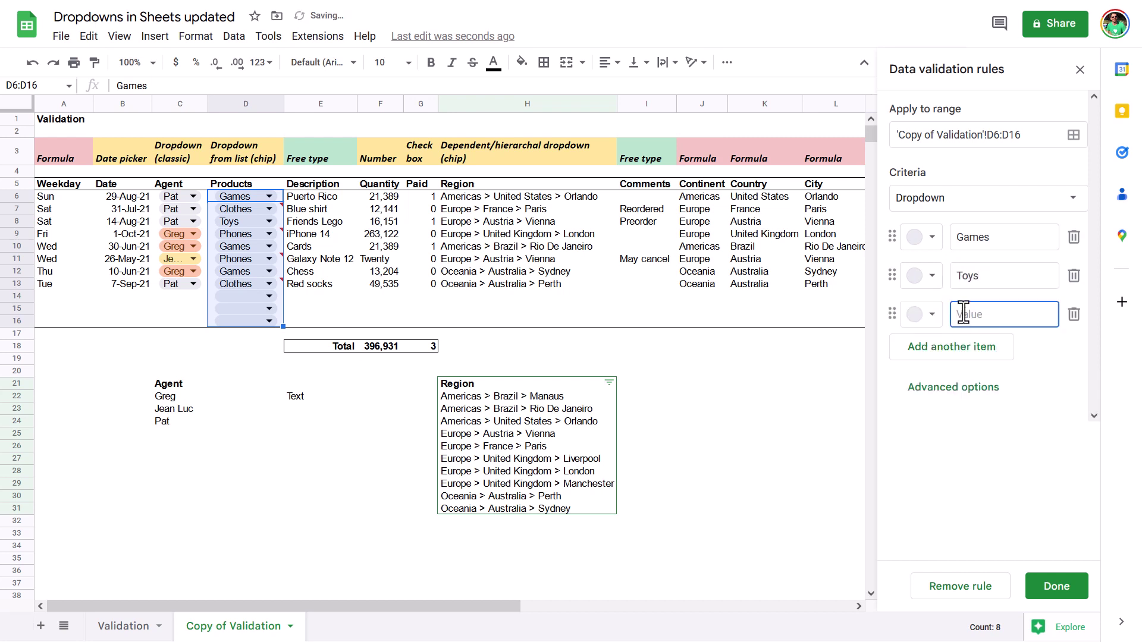
type("Phones")
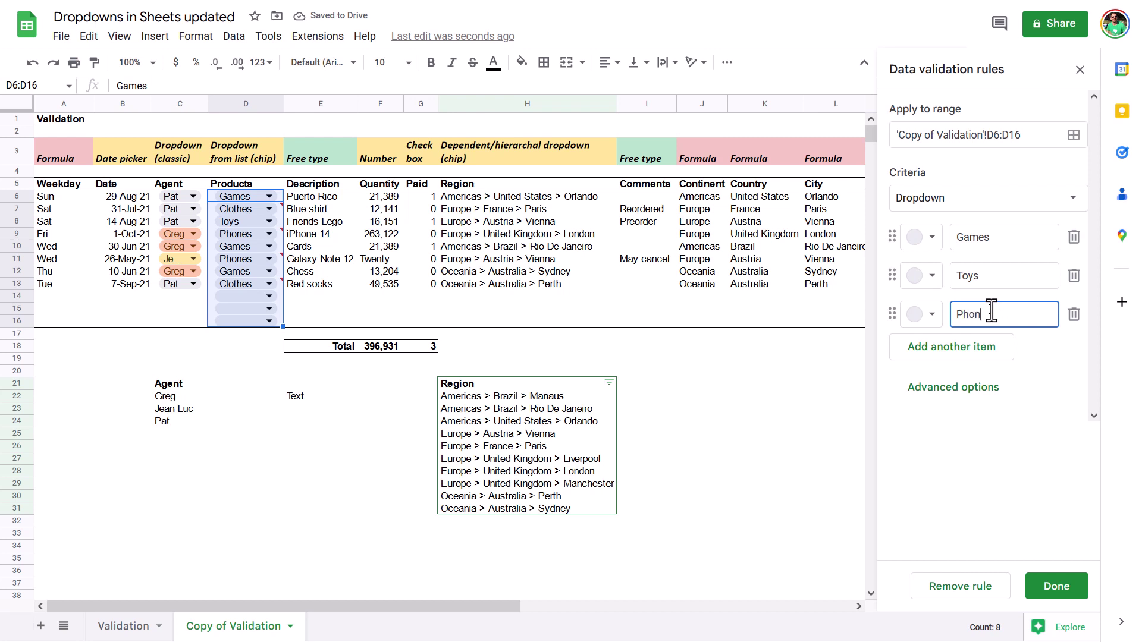
left_click(940, 351)
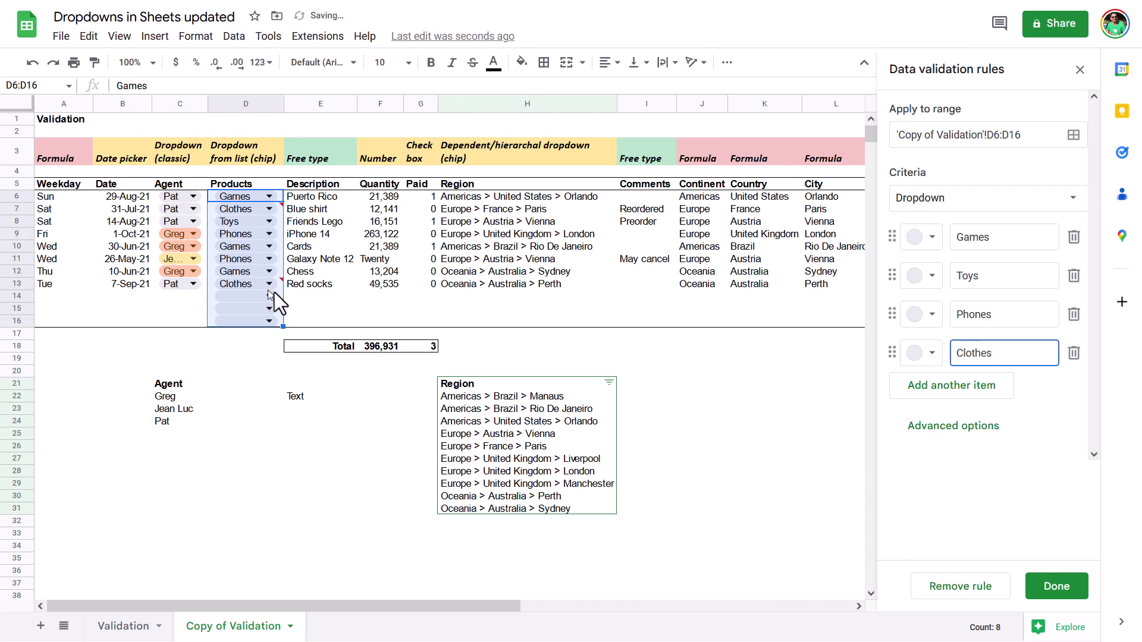
Colour the Products options: Clothes dark red, Phones dark blue, Toys dark purple and Games dark grey
left_click(924, 354)
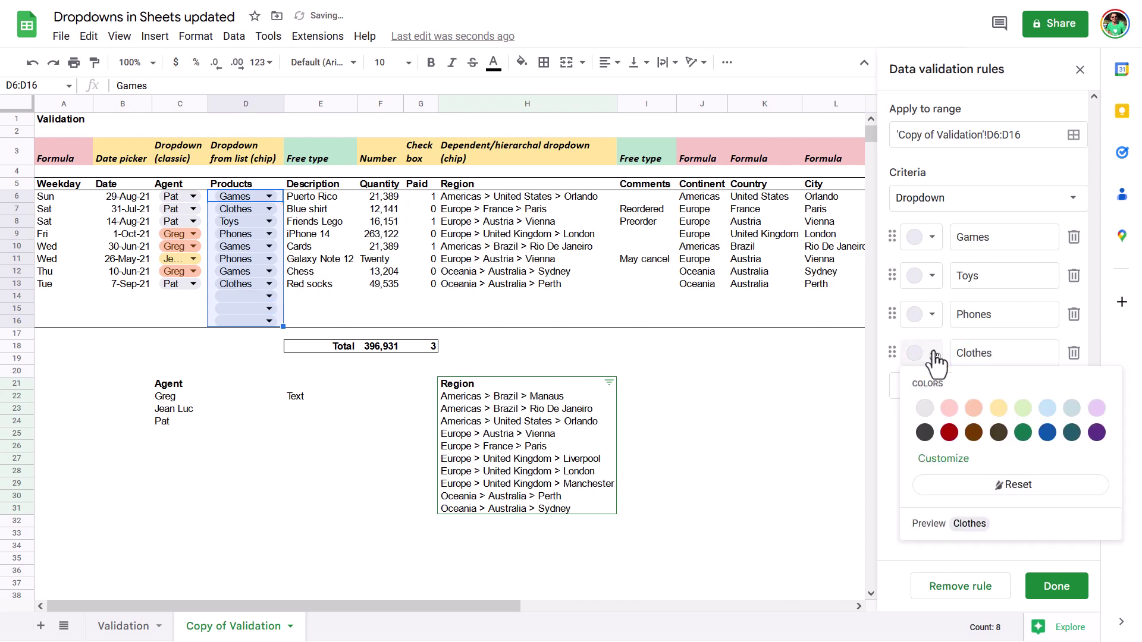
left_click(949, 433)
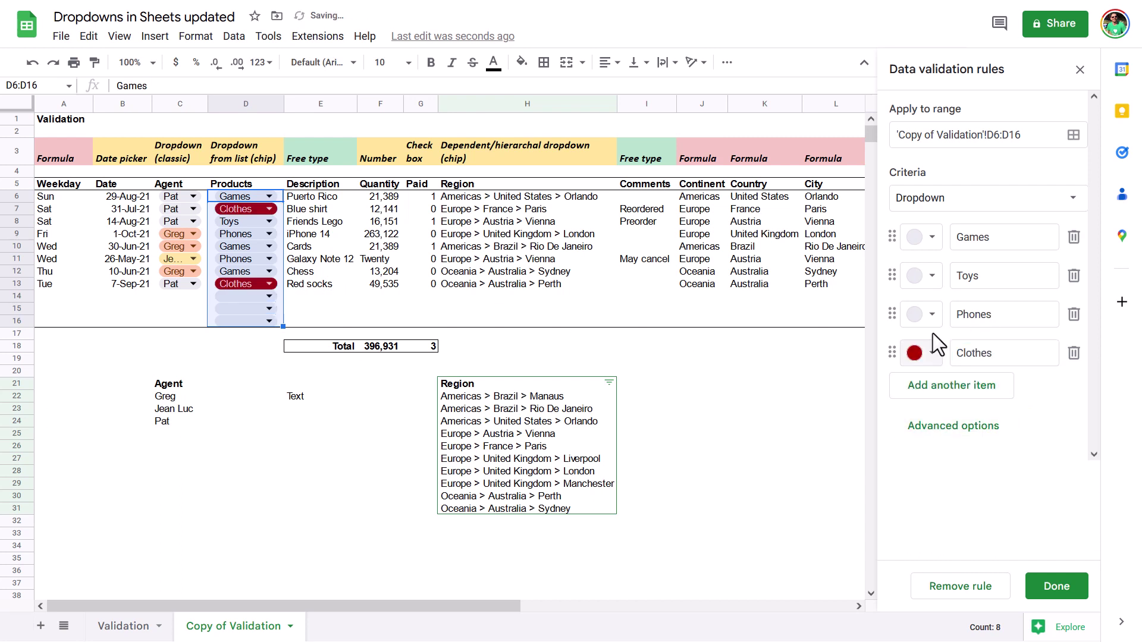
left_click(922, 314)
left_click(1048, 394)
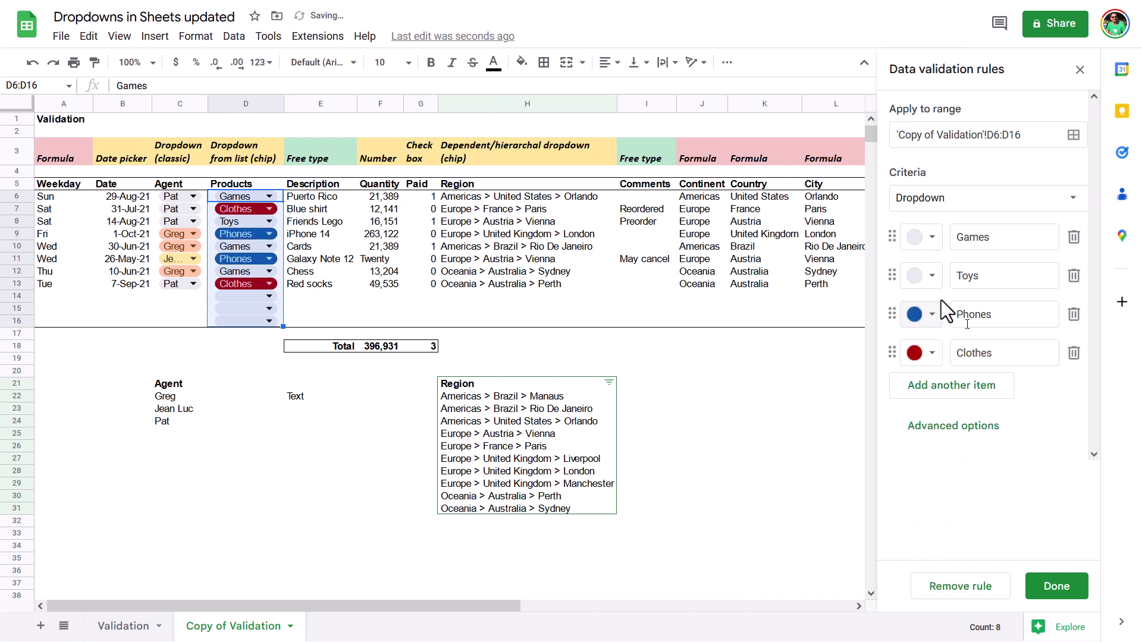
left_click(922, 275)
left_click(1100, 359)
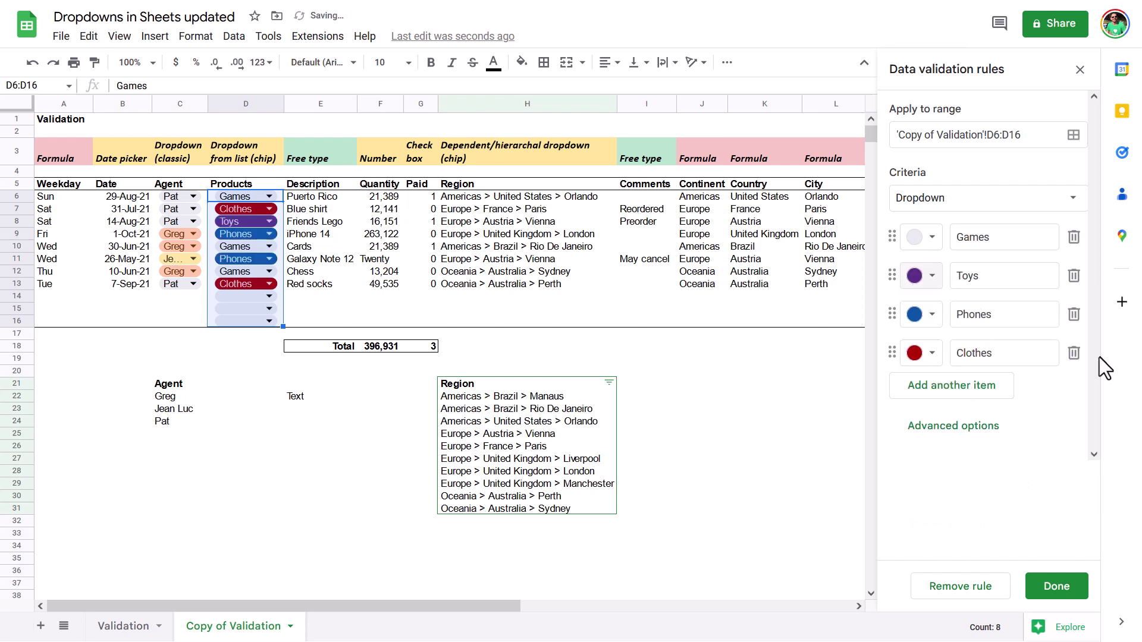
left_click(922, 237)
left_click(925, 316)
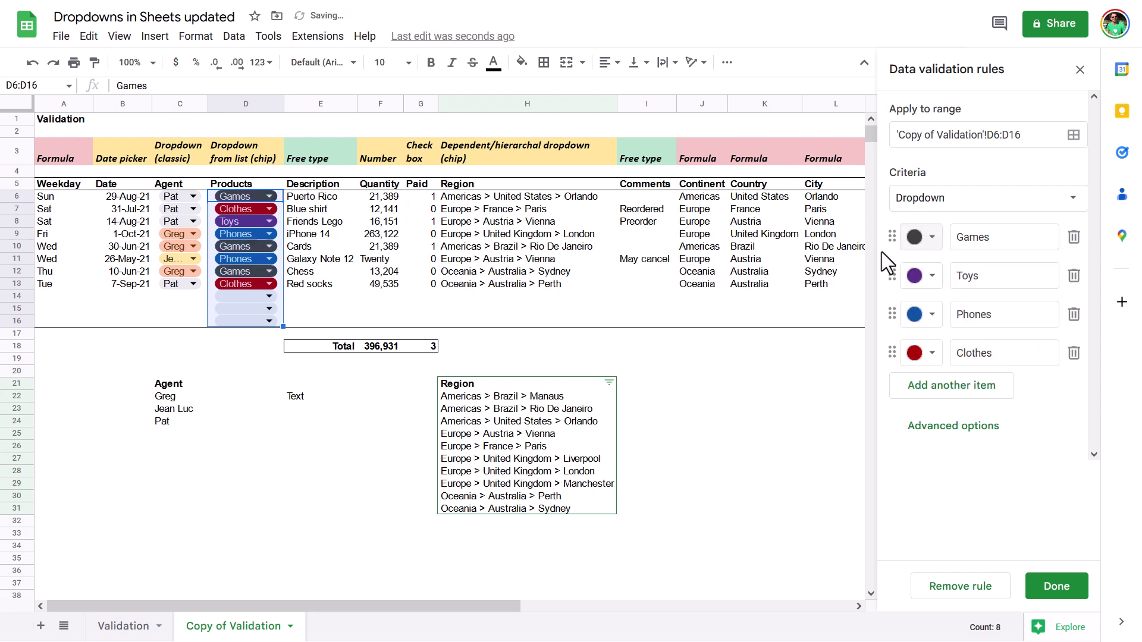
Move the Games option below Phones in the Products rule and check the option order in D7's dropdown
left_click_drag(888, 237, 890, 314)
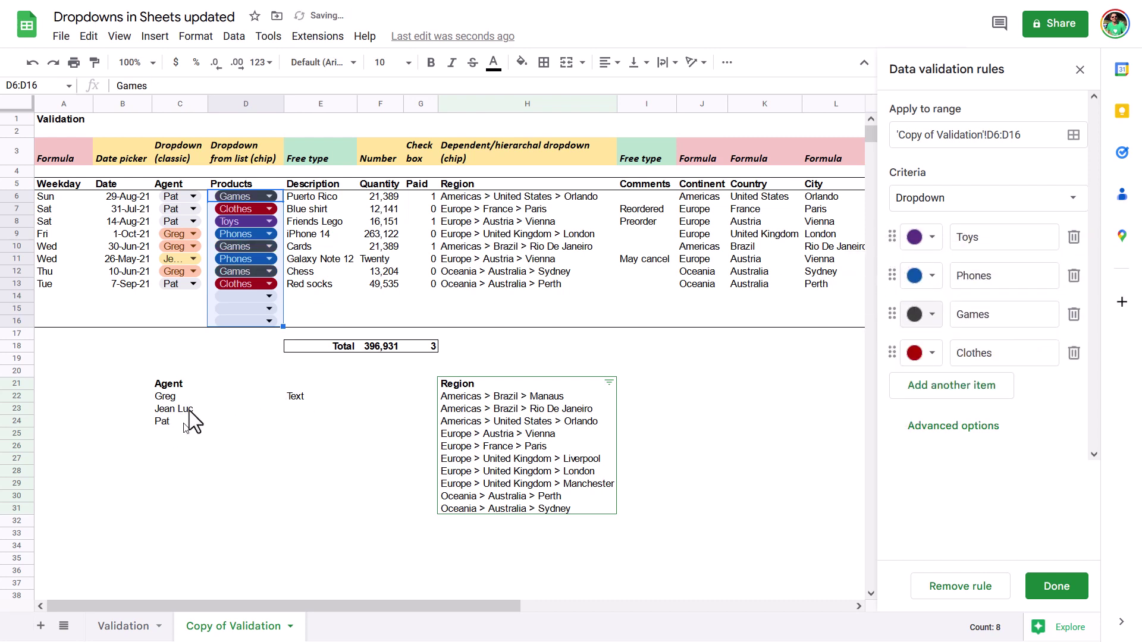
double_click(269, 210)
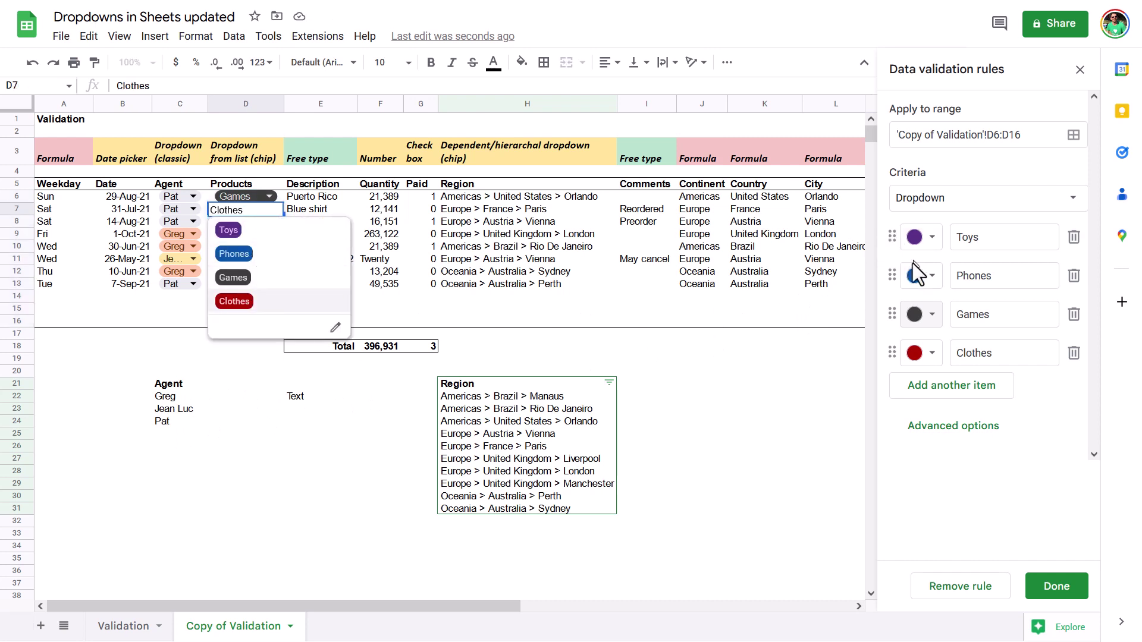
Reorder the Products dropdown options as Phones, Games, Toys, Clothes and show the rule's advanced options
left_click_drag(891, 274, 888, 235)
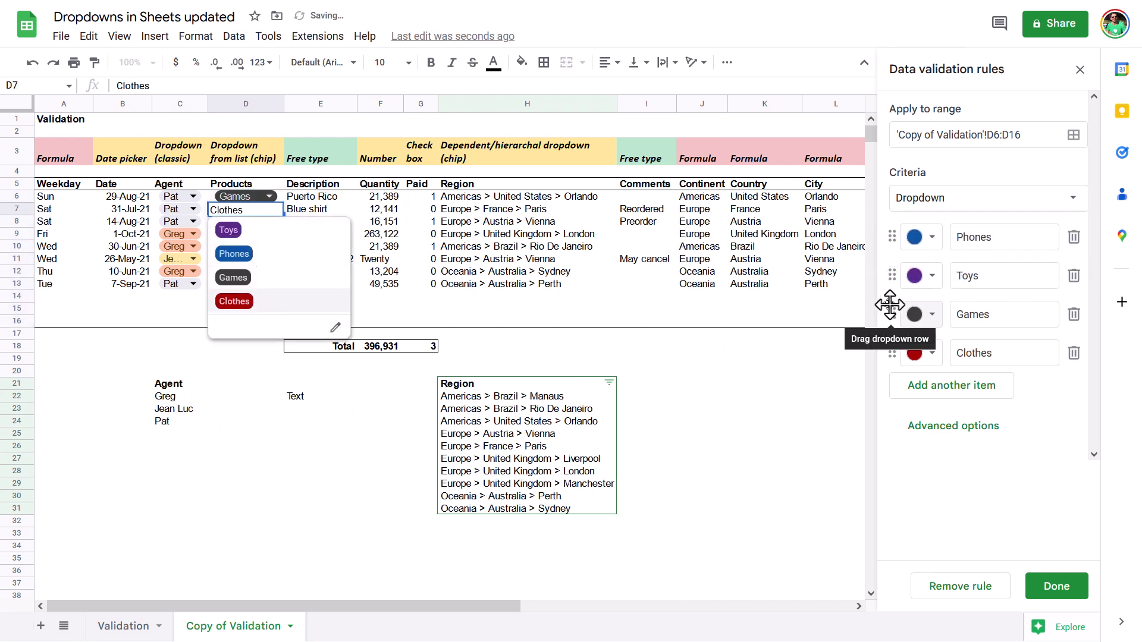
left_click_drag(890, 277, 890, 261)
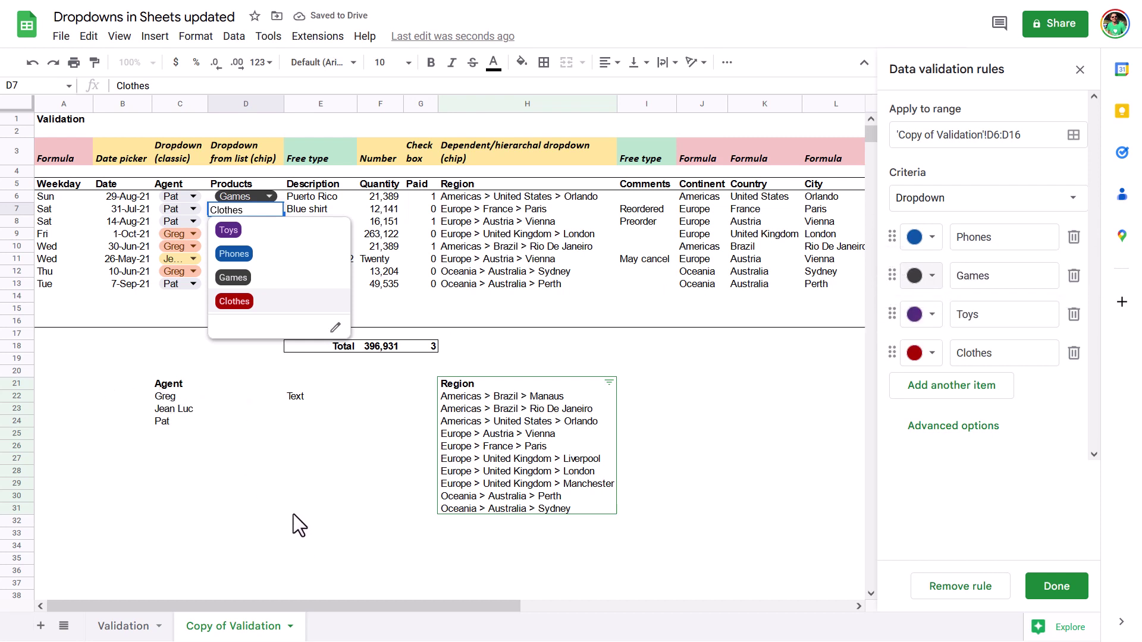
left_click(970, 434)
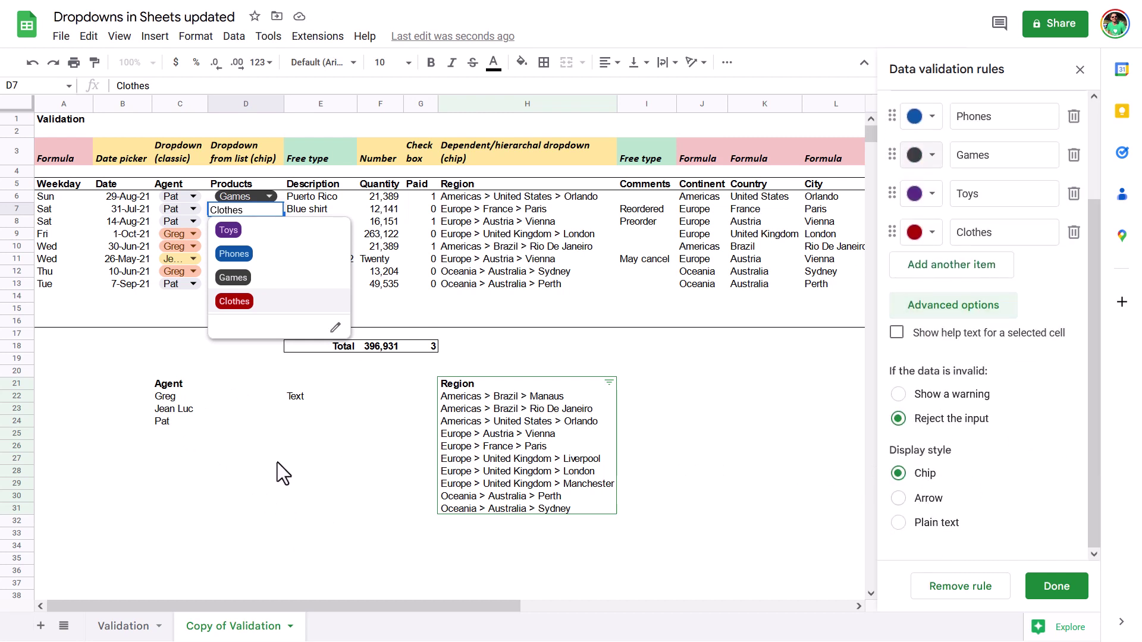
Enter =SORT(UNIQUE(D6:D16)) in D22 to list the distinct products alphabetically
left_click(241, 396)
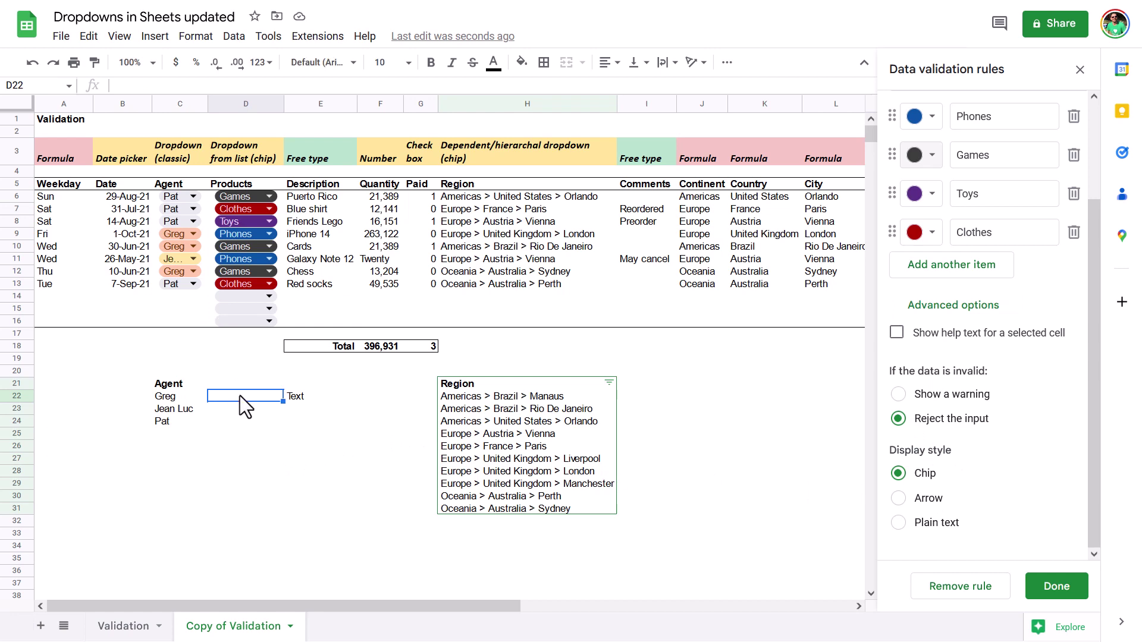
type("=sor")
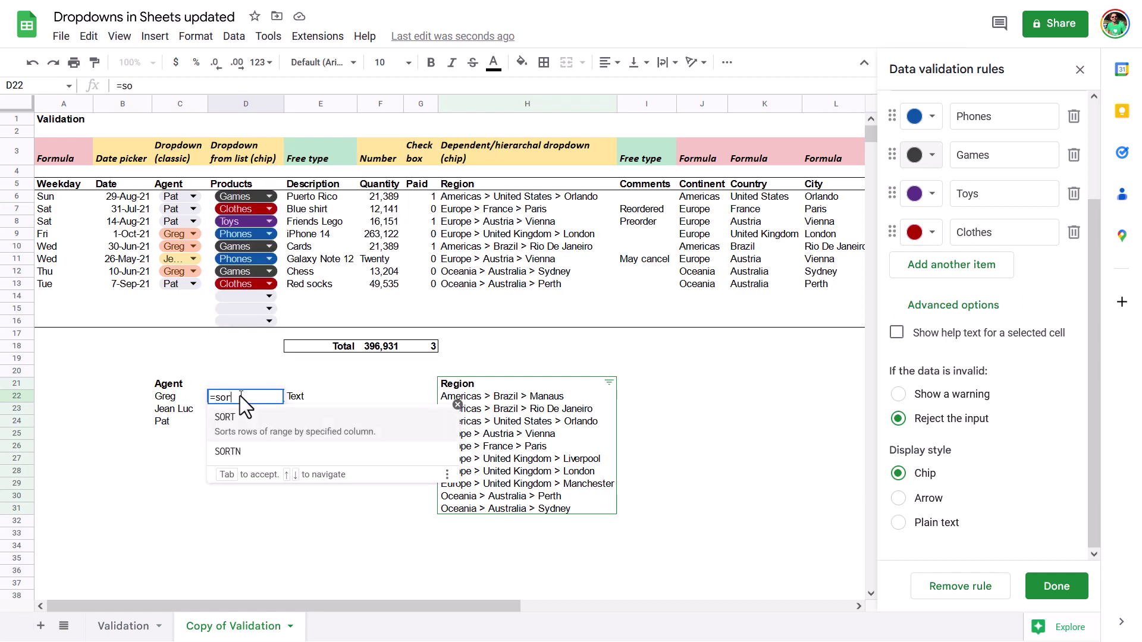
type("t")
key("Tab")
type("uniq")
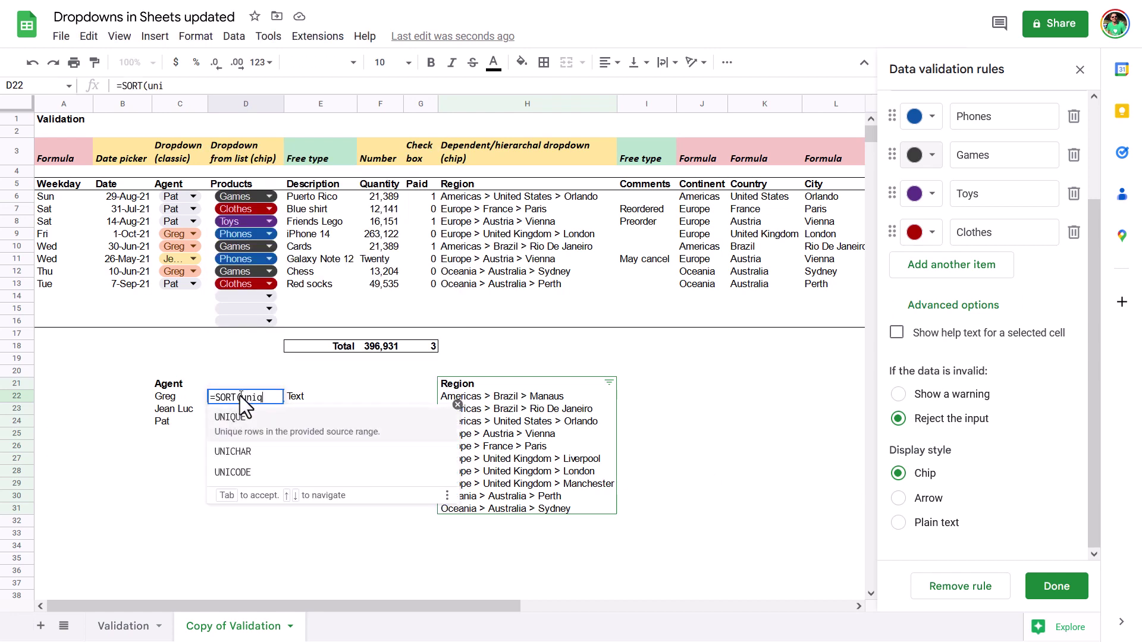
key("Tab")
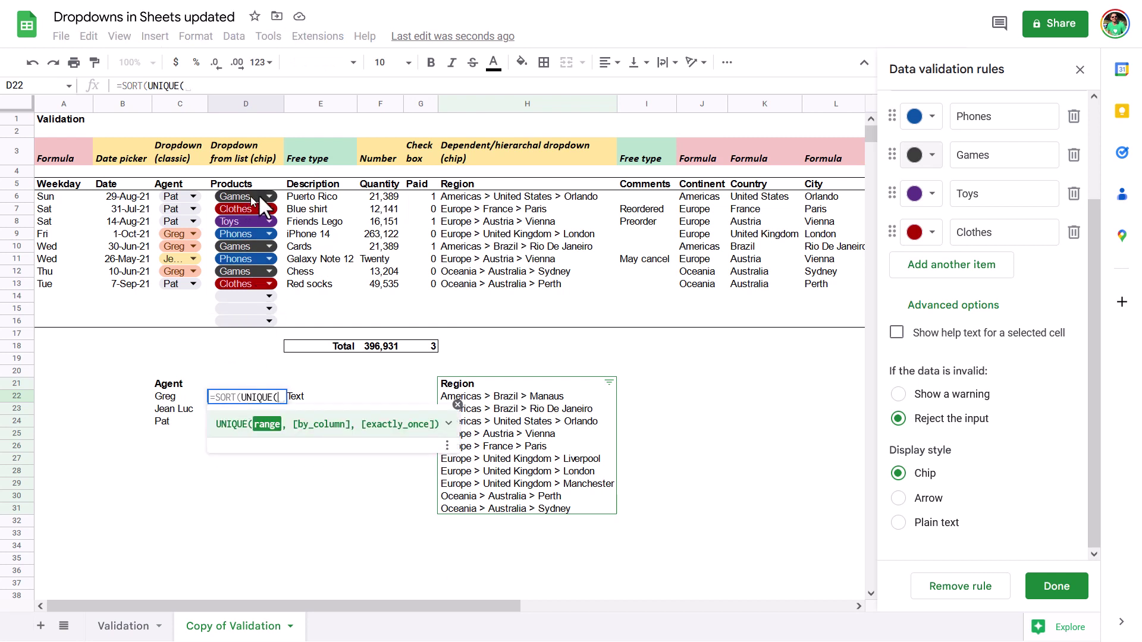
left_click_drag(250, 195, 246, 319)
type("))")
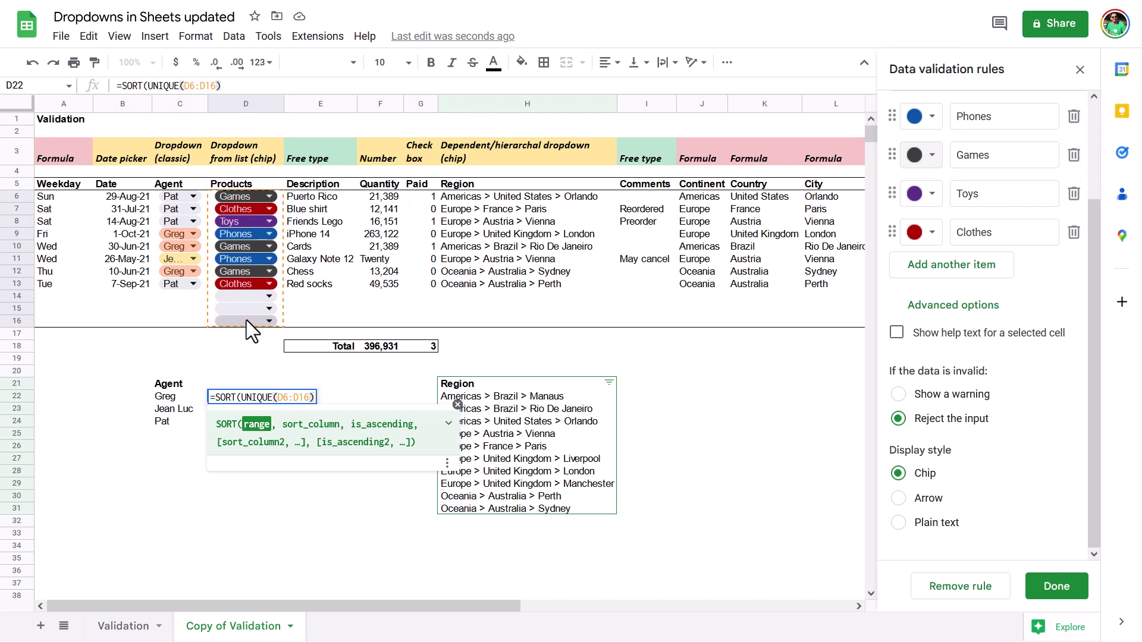
key("Return")
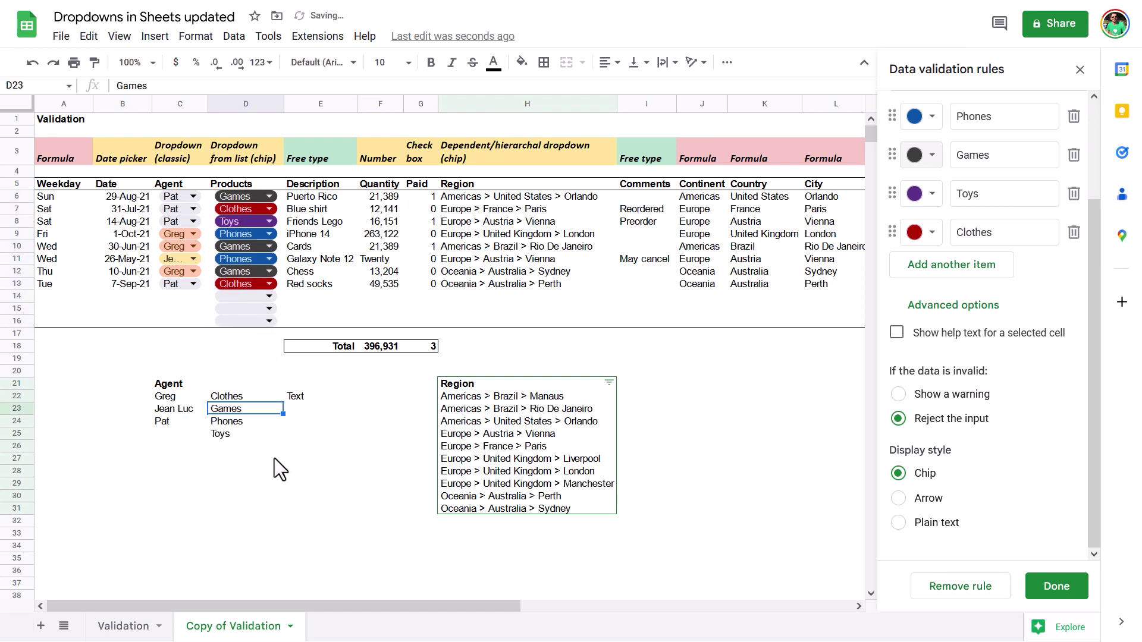
Copy the product list in D22:D25 and paste it as values only starting at D28
left_click_drag(248, 397, 249, 435)
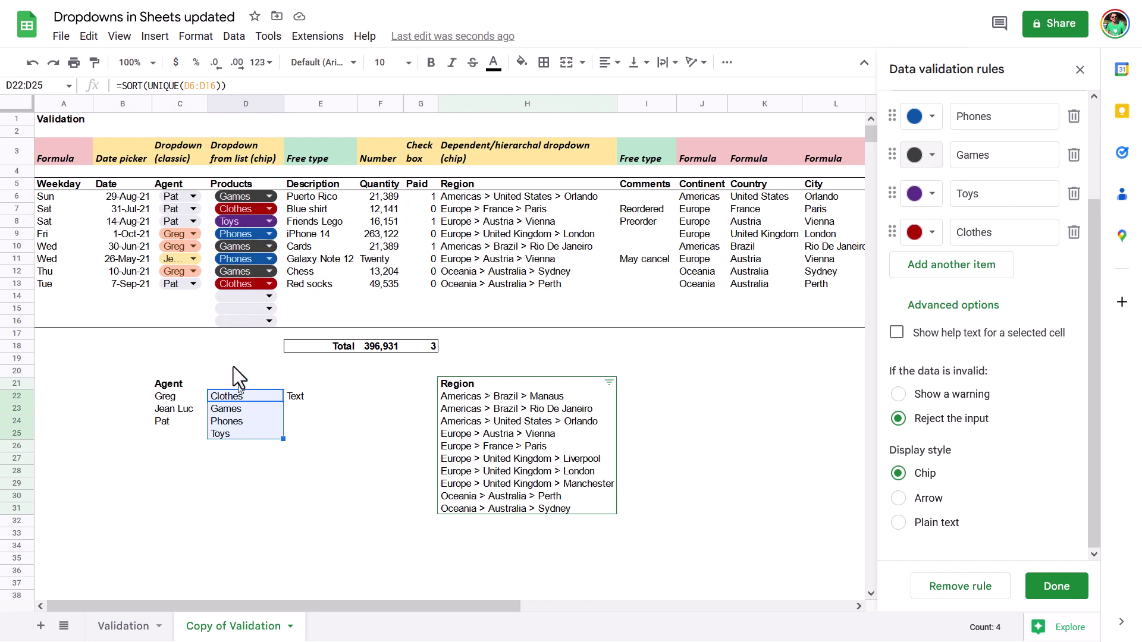
left_click(239, 381)
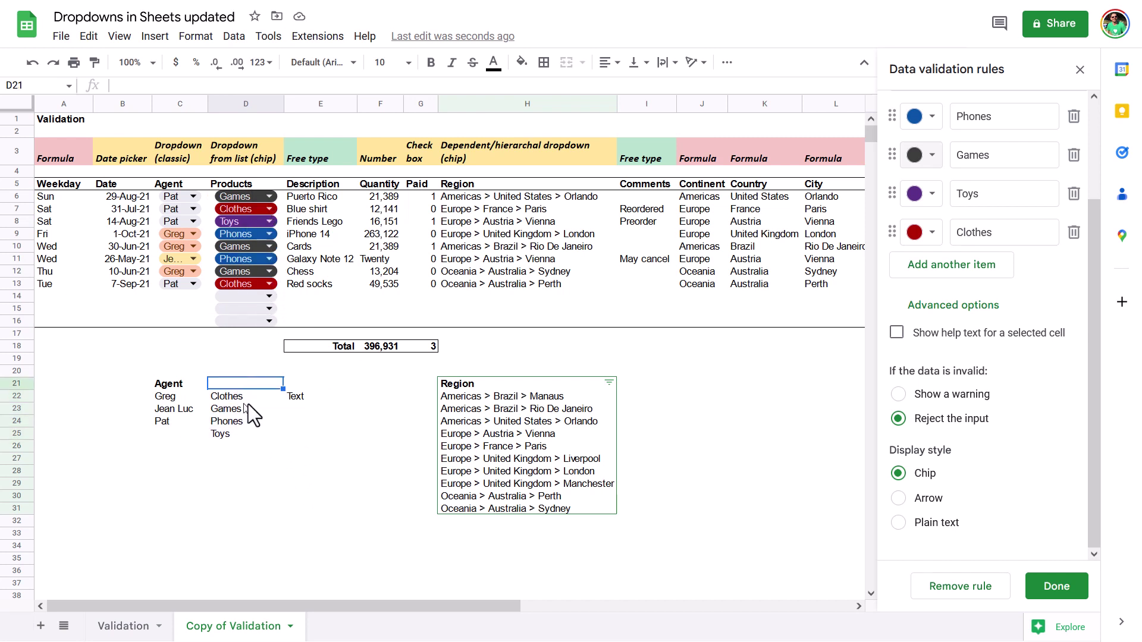
key("Down")
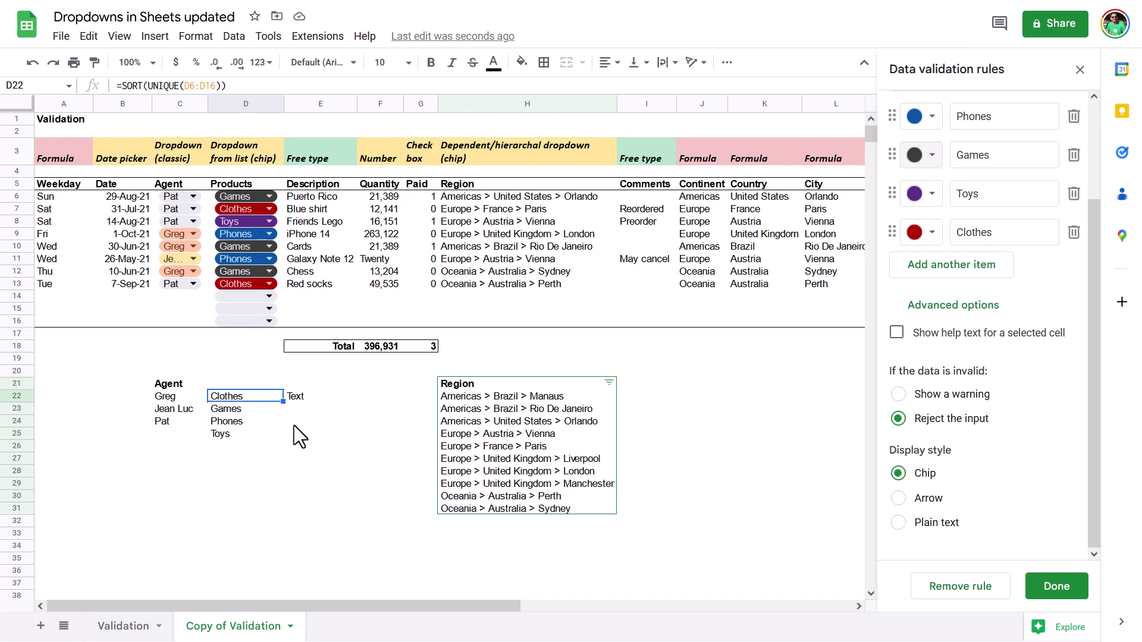
key("ctrl+shift+Down")
key("ctrl+c")
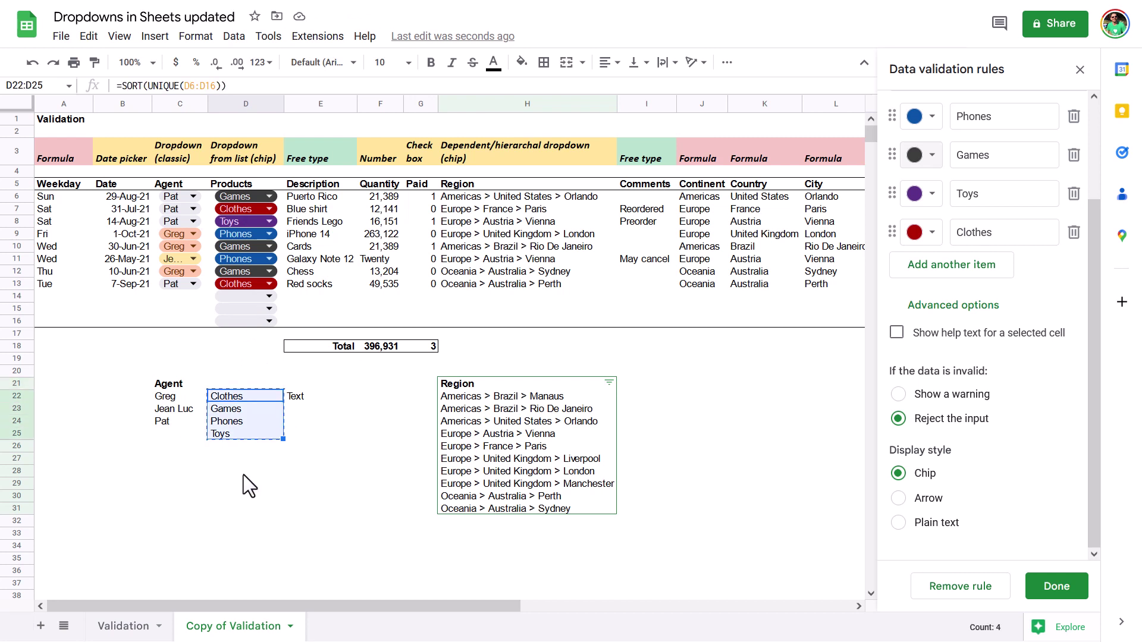
right_click(244, 475)
mouse_move(365, 255)
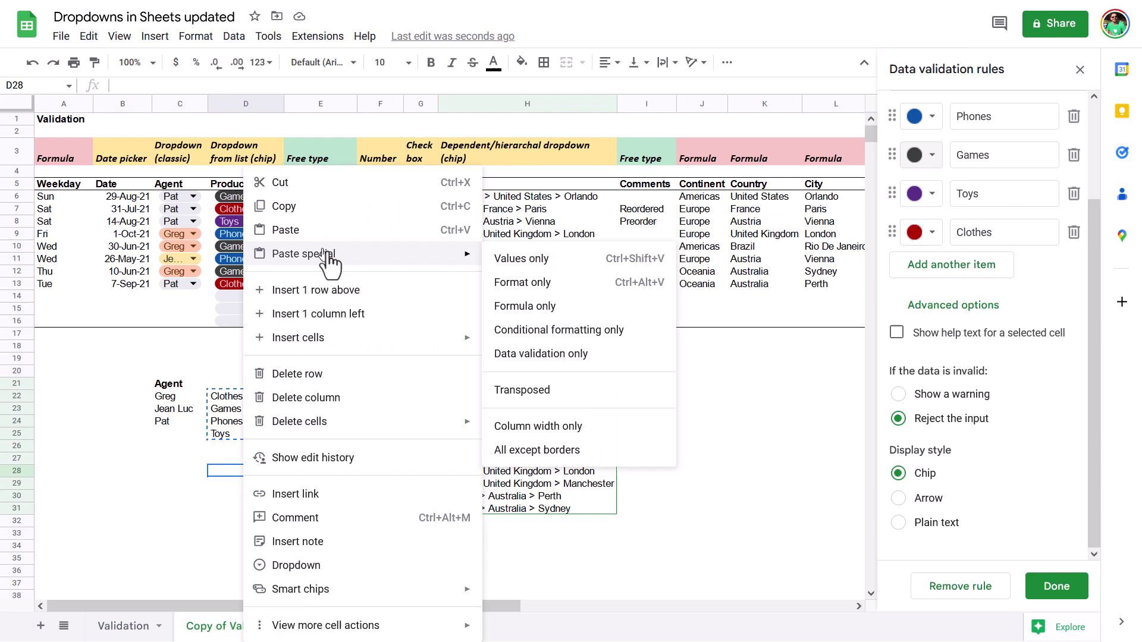
left_click(504, 265)
Clear the pasted values in D28:D31 and the sorted product list in D21:D26
key("Delete")
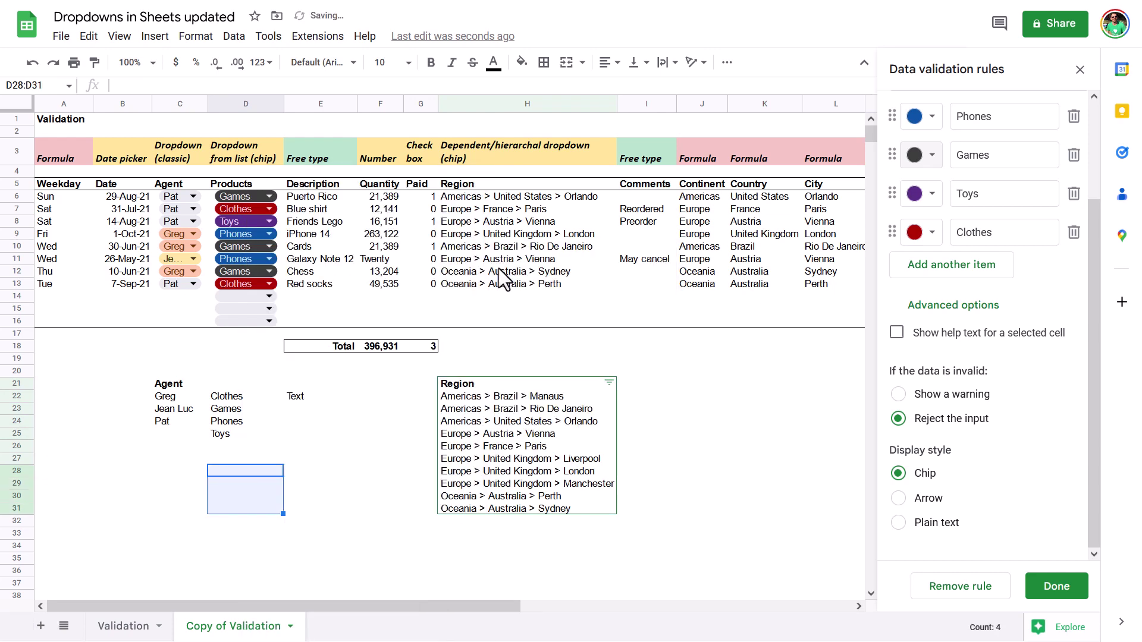
left_click_drag(251, 383, 260, 441)
key("Delete")
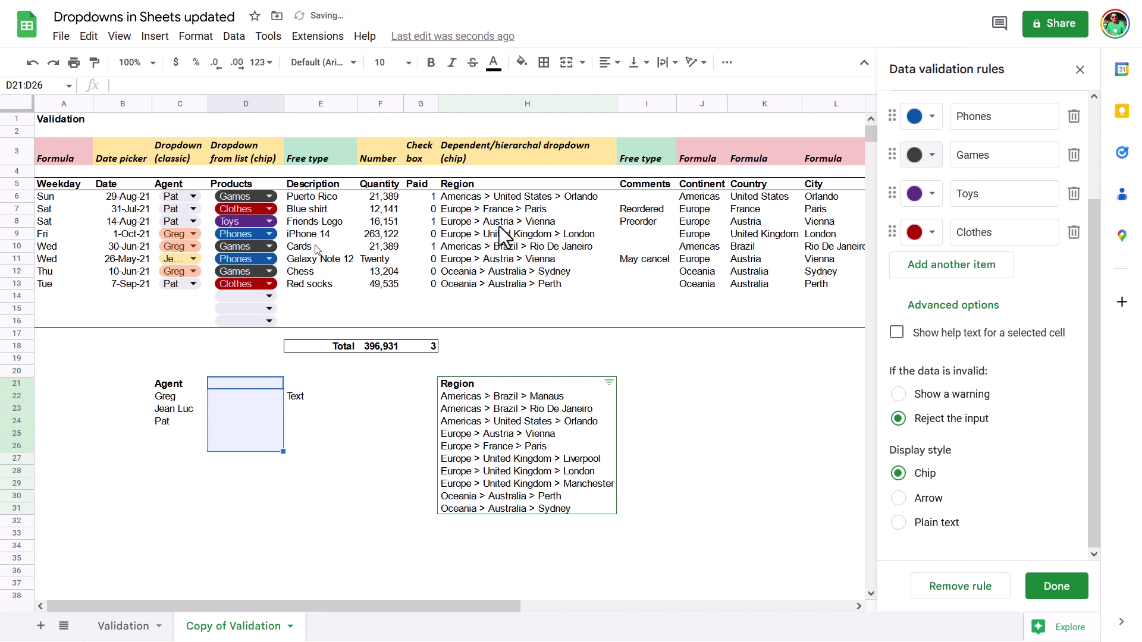
scroll(955, 226, "up", 3)
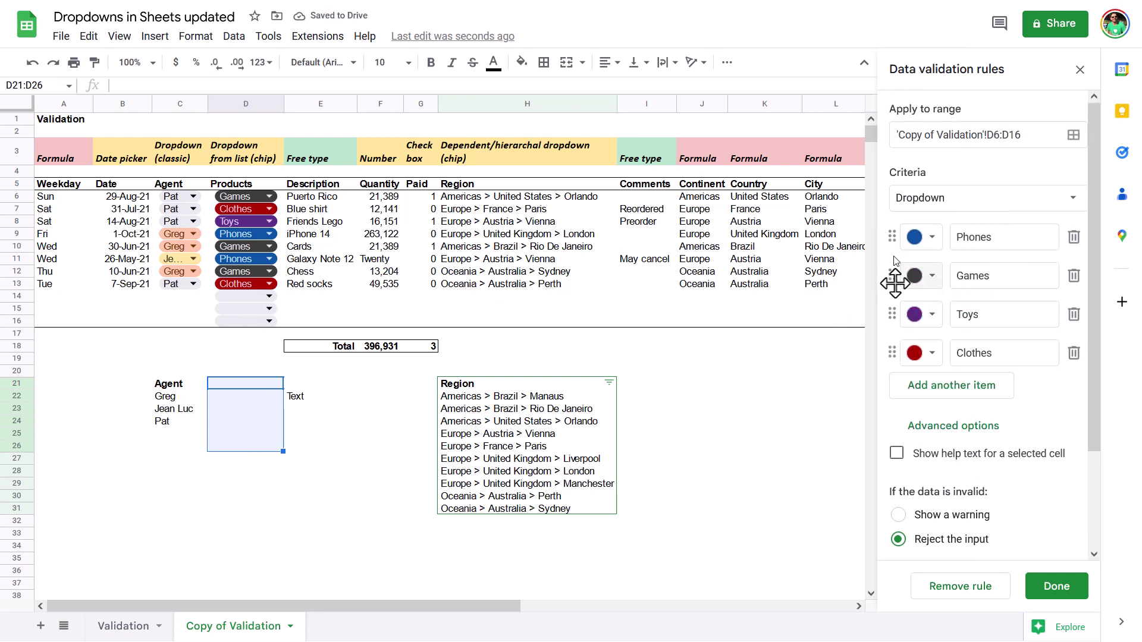
left_click(321, 198)
left_click(317, 219)
left_click(321, 246)
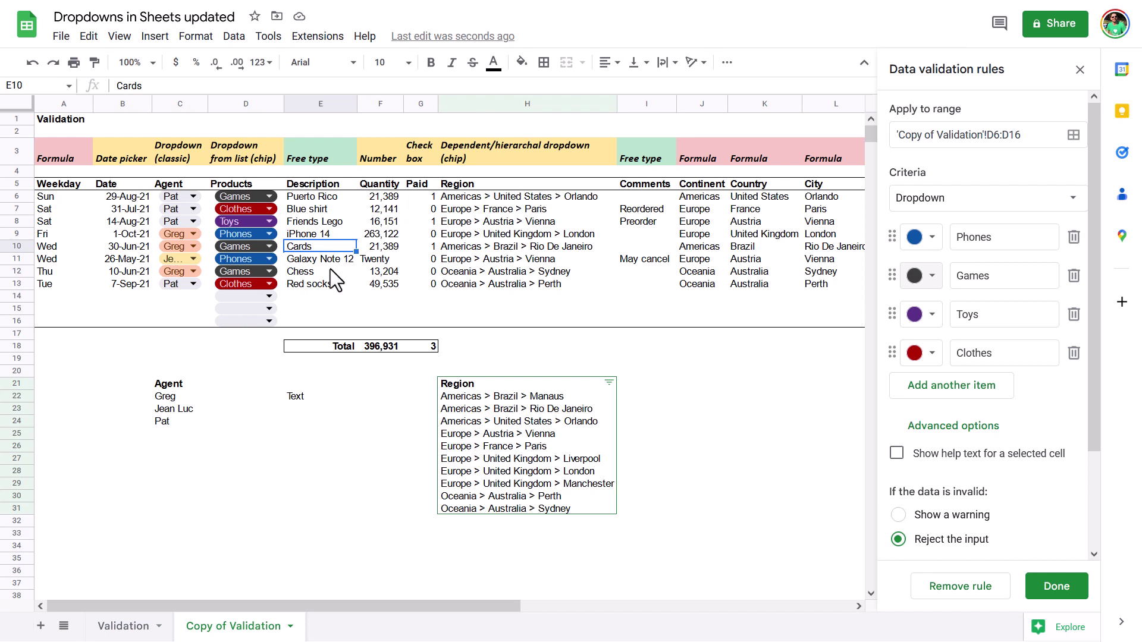
left_click(299, 384)
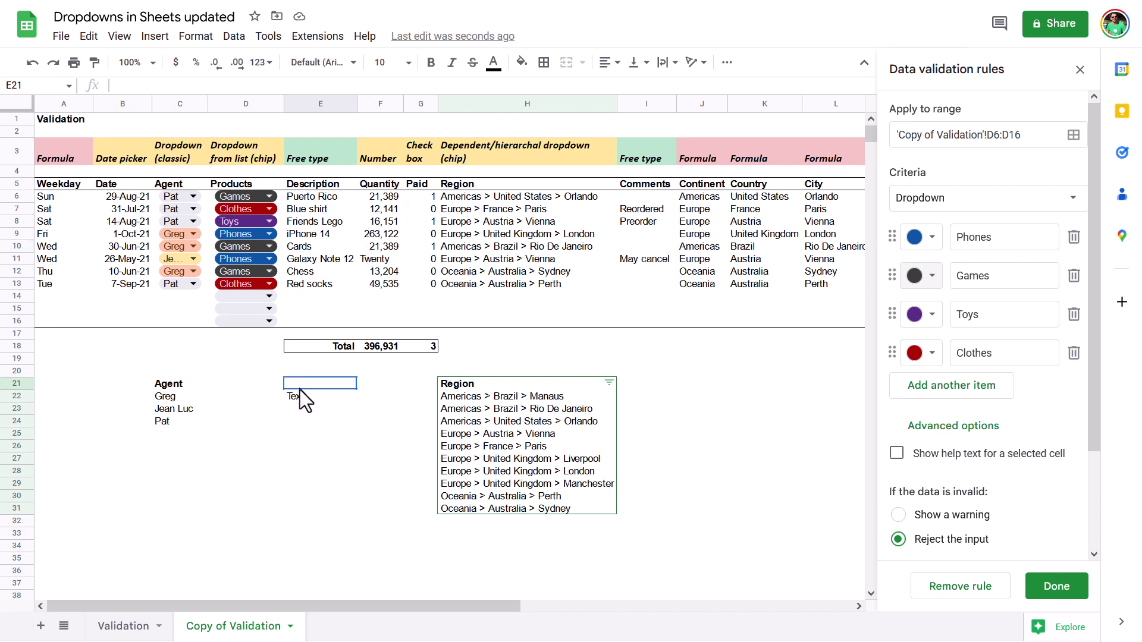
left_click(327, 238)
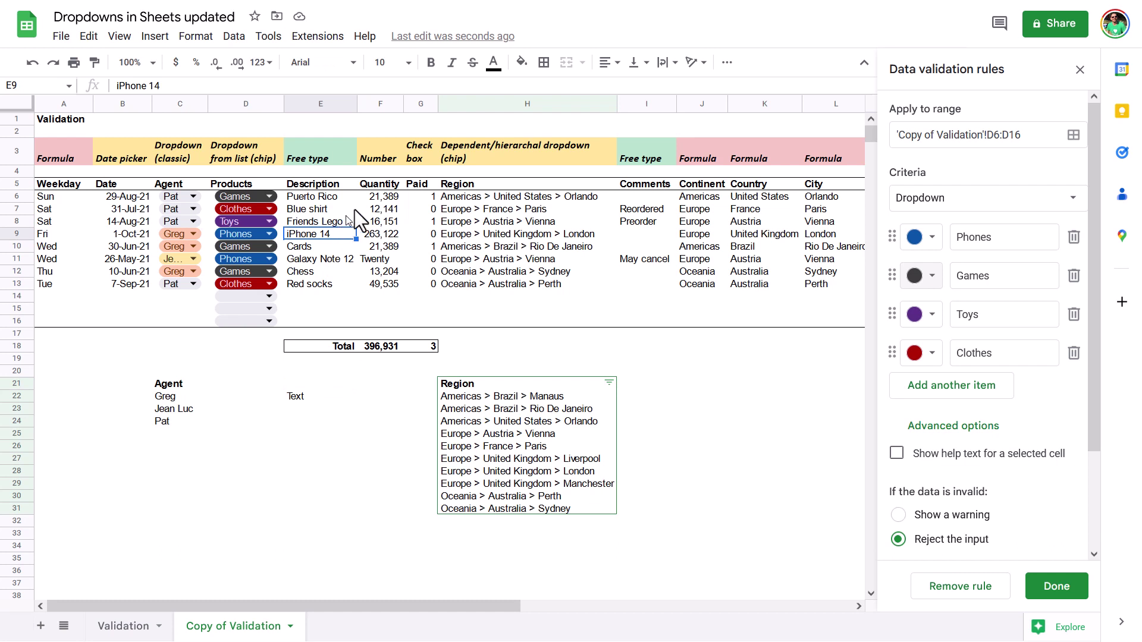
Finish the Products rule and add a validation rule to Quantity cells F6:F16 requiring values greater than or equal to 0
left_click_drag(392, 196, 387, 326)
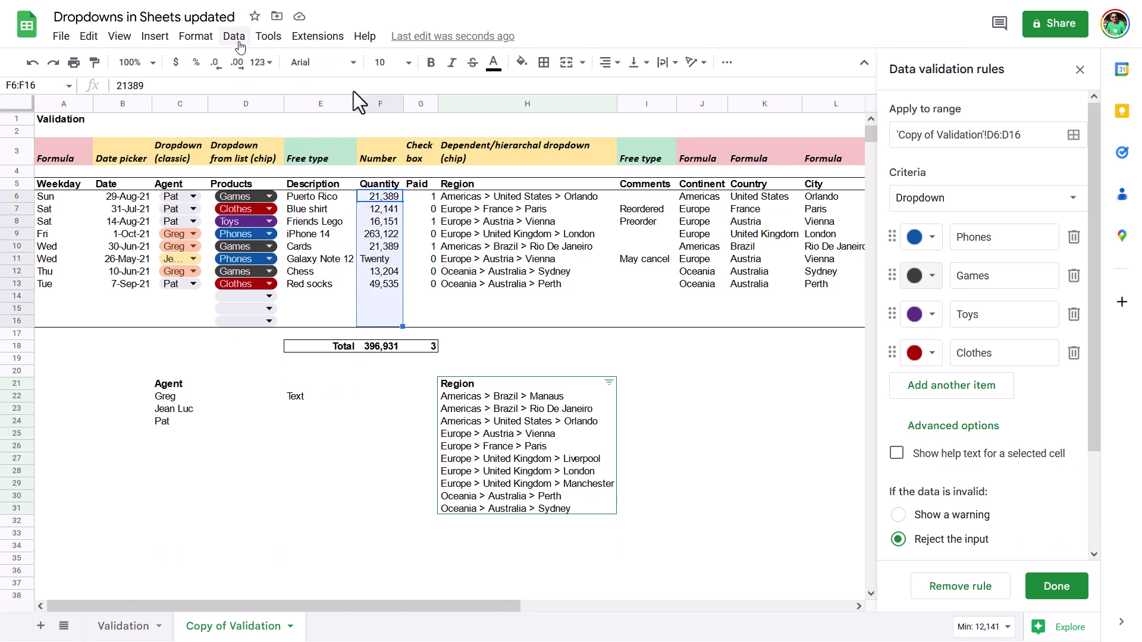
left_click(1052, 589)
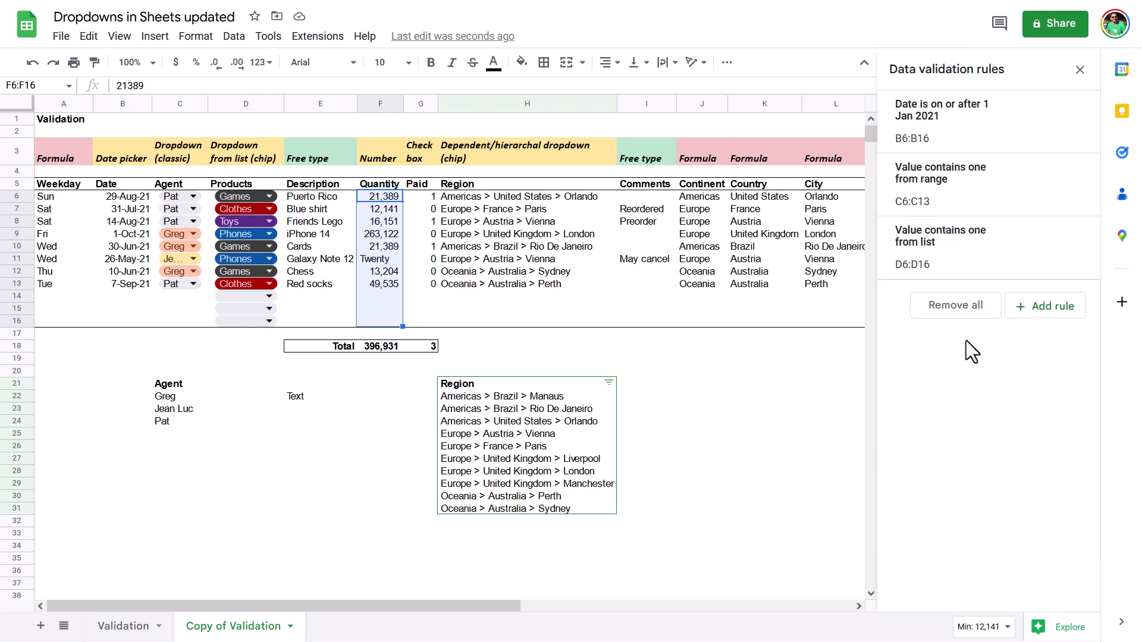
left_click(1038, 310)
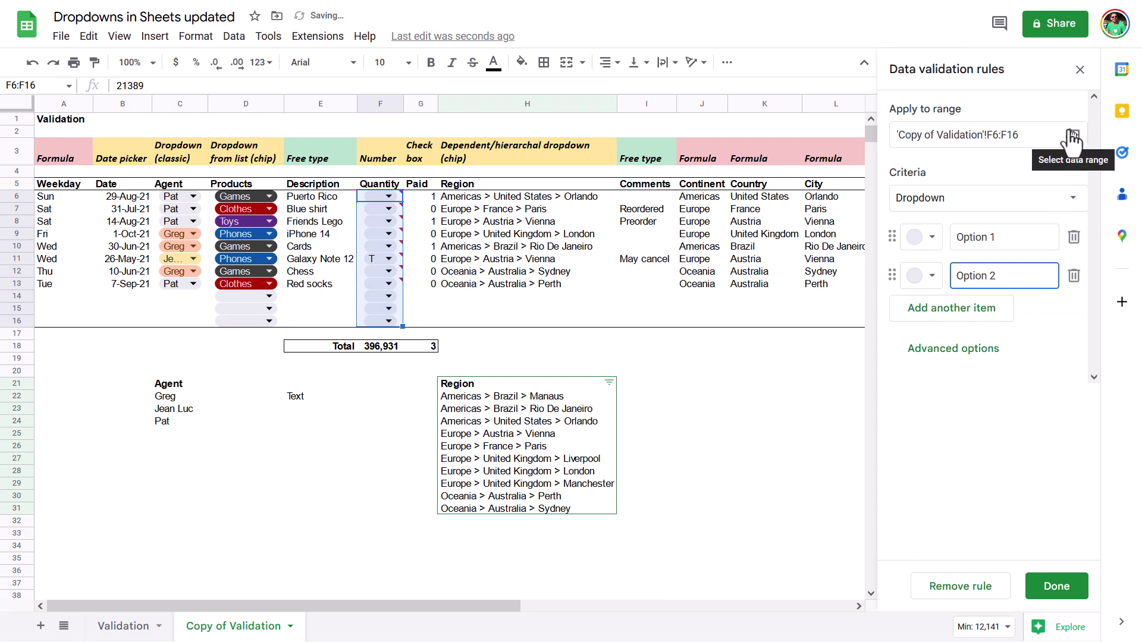
left_click(1046, 200)
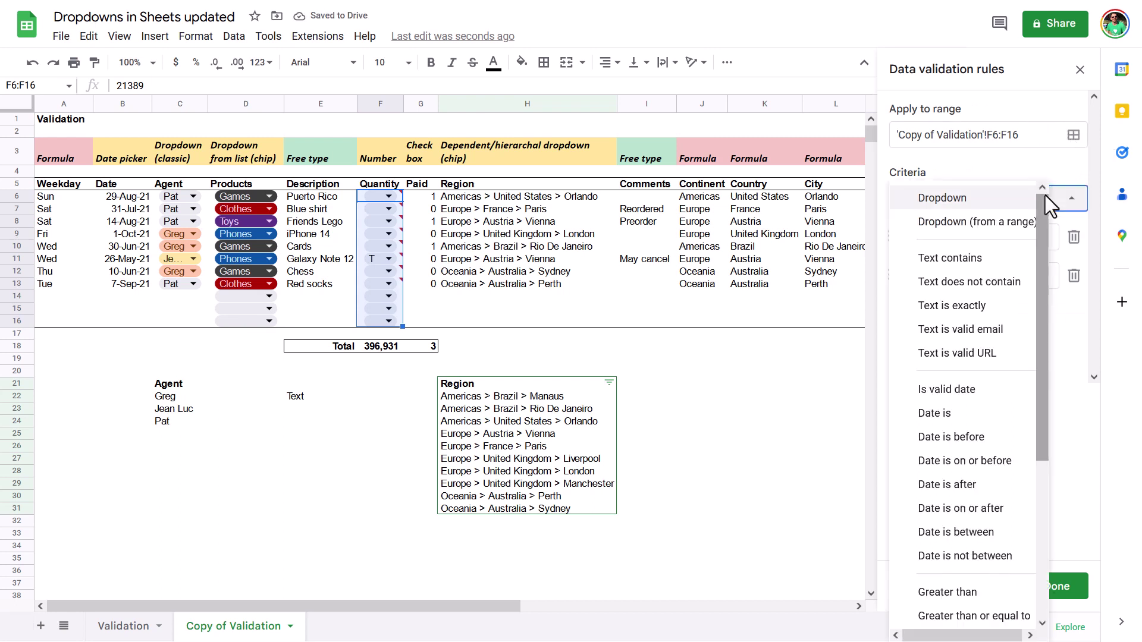
left_click(976, 615)
left_click(962, 239)
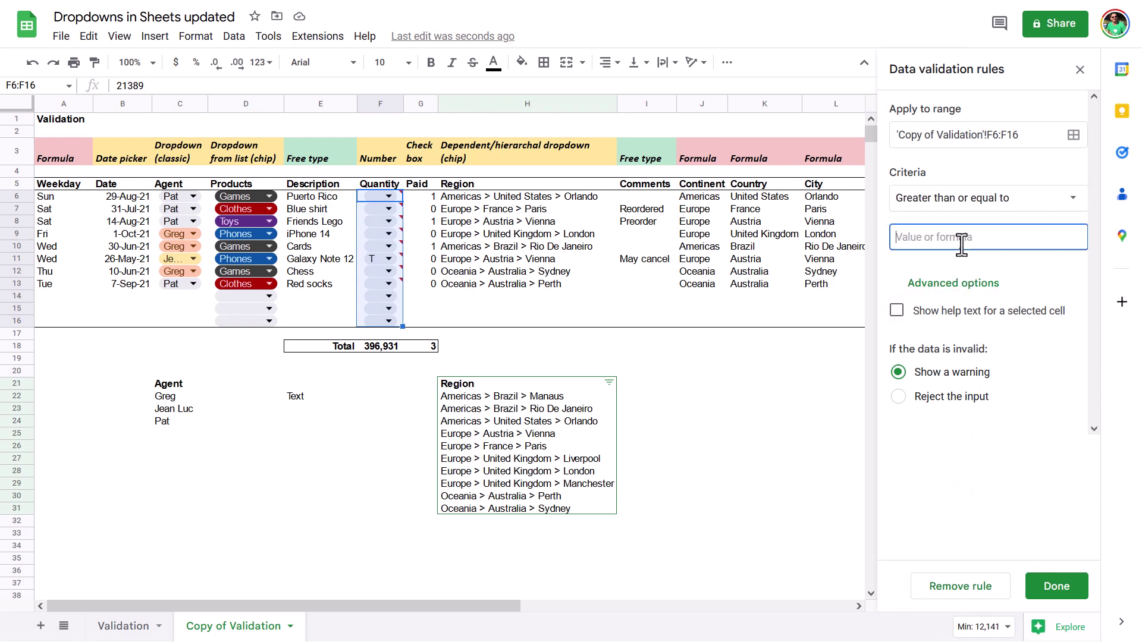
type("0")
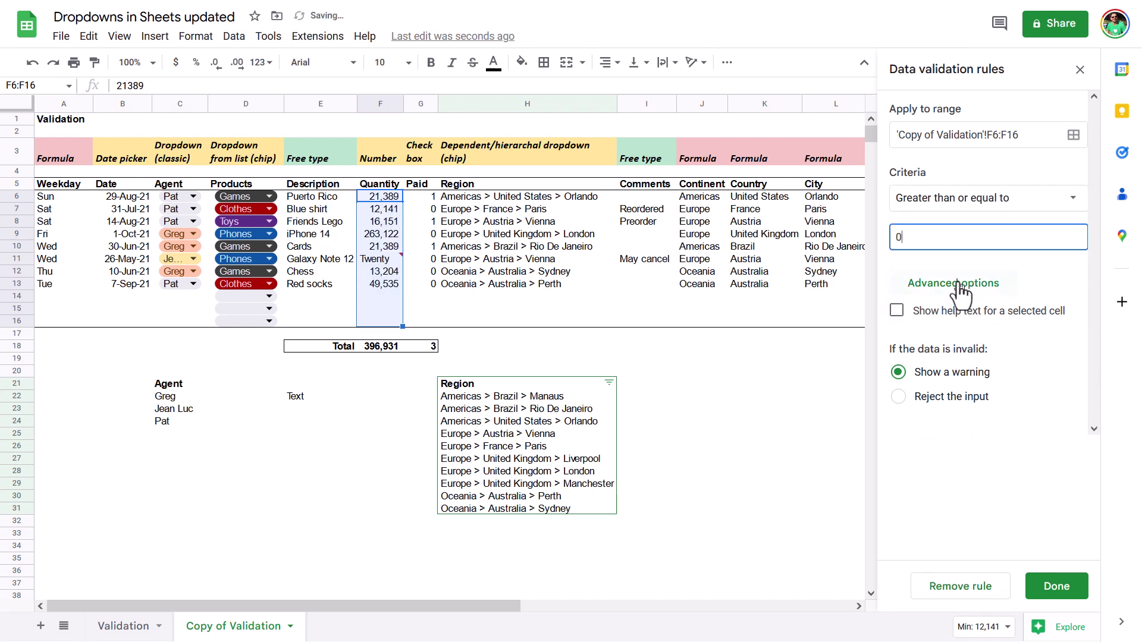
left_click(959, 290)
left_click(960, 292)
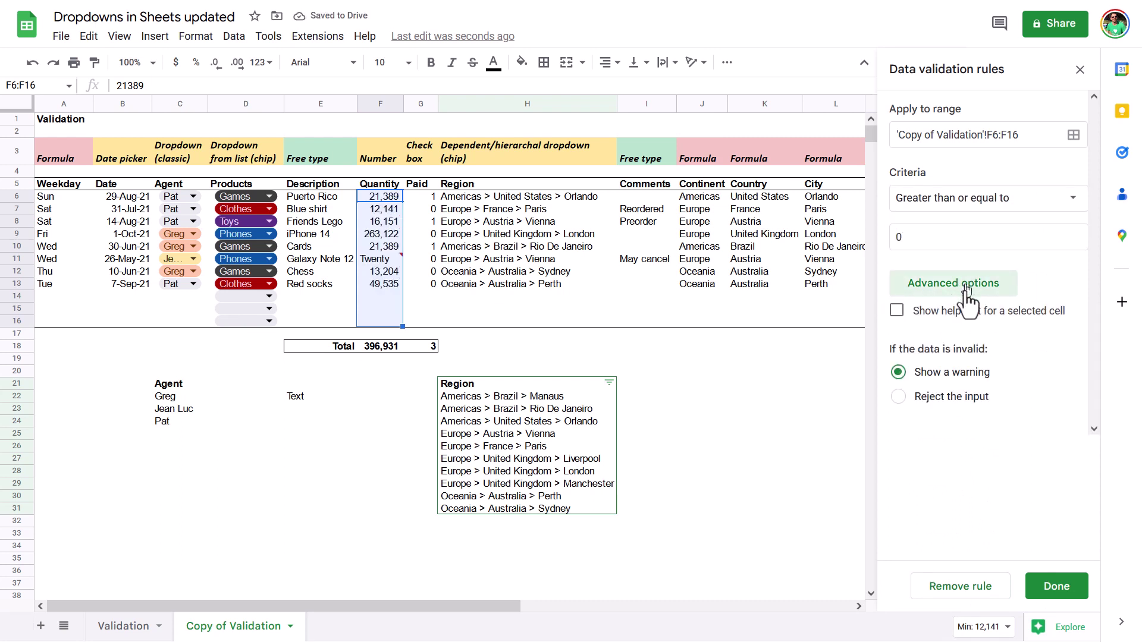
Replace the text quantity in F11 with the number 20
left_click(383, 265)
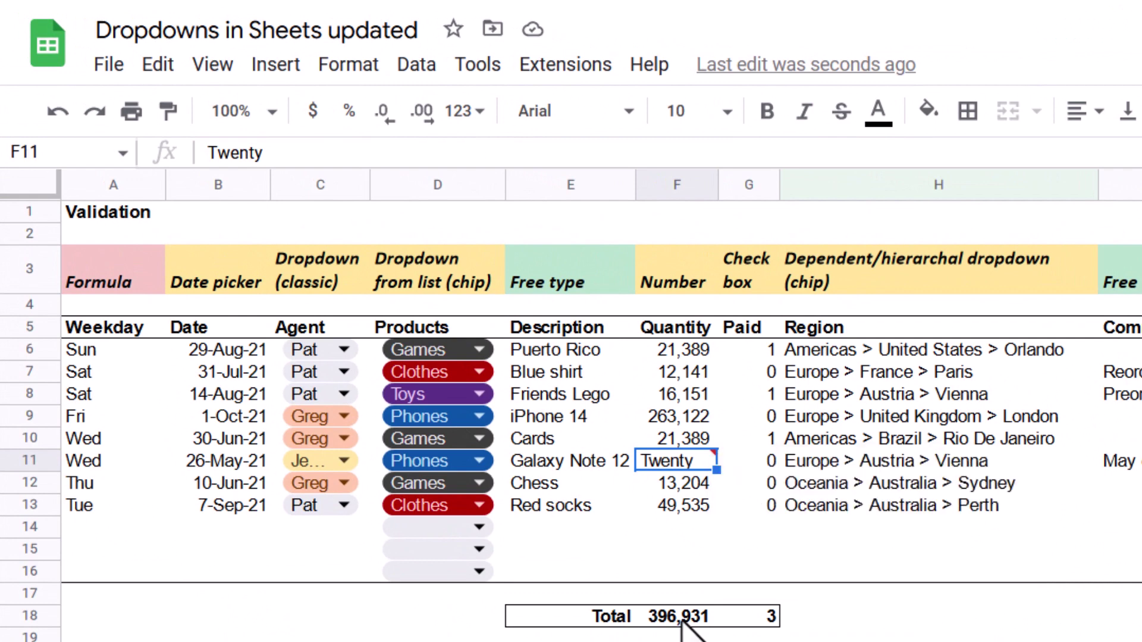
type("20")
key("Return")
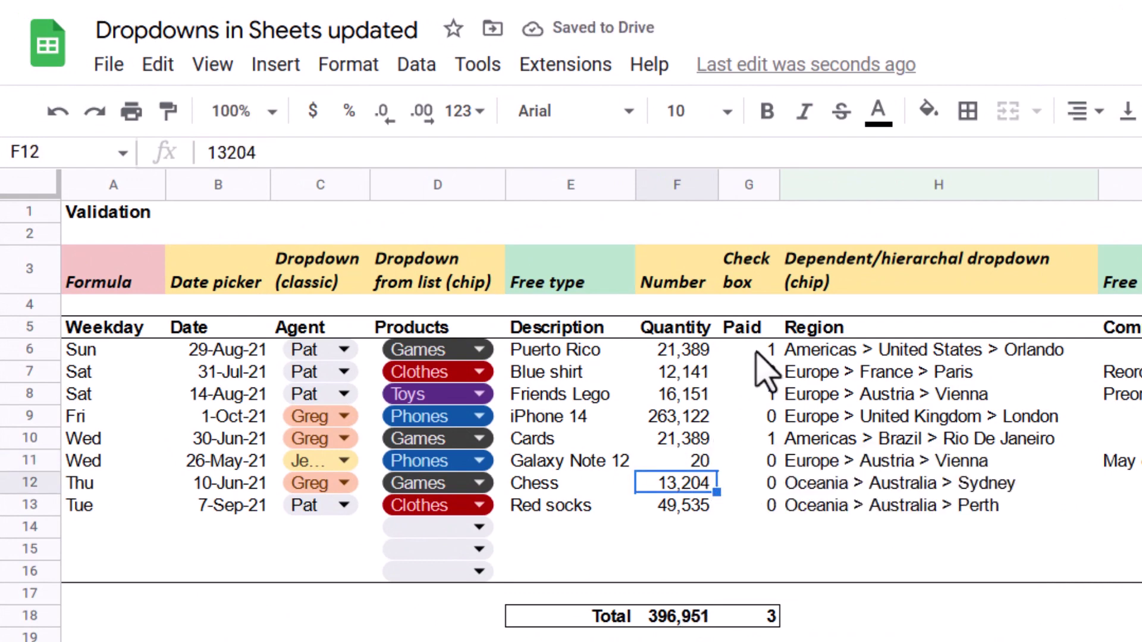
Insert checkboxes in the Paid cells G6:G16
left_click_drag(753, 352, 744, 549)
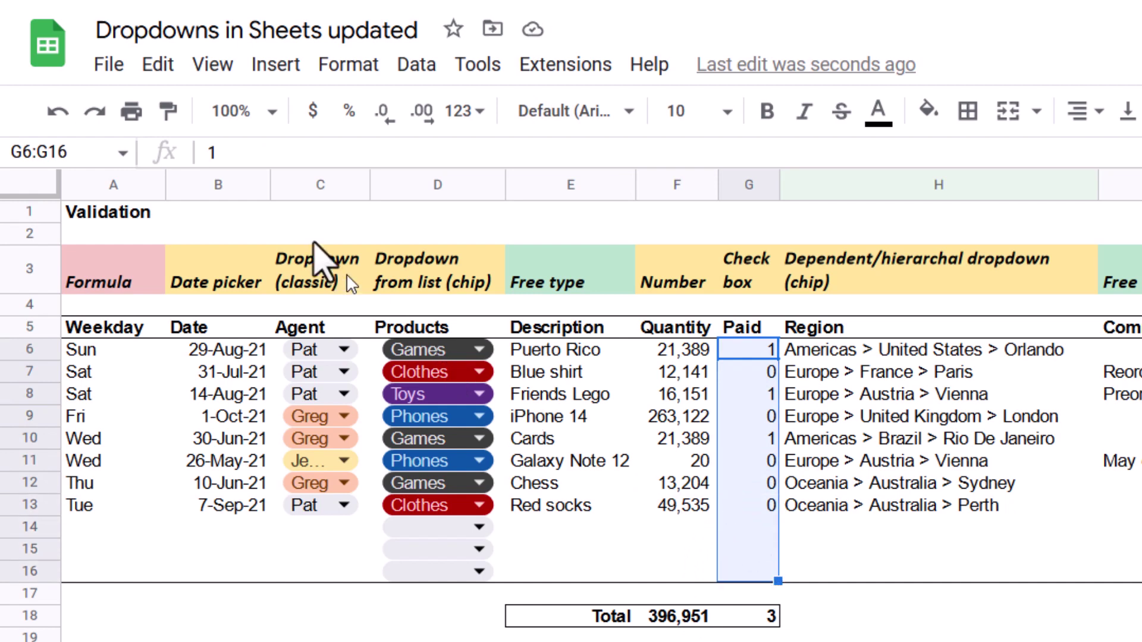
left_click(274, 66)
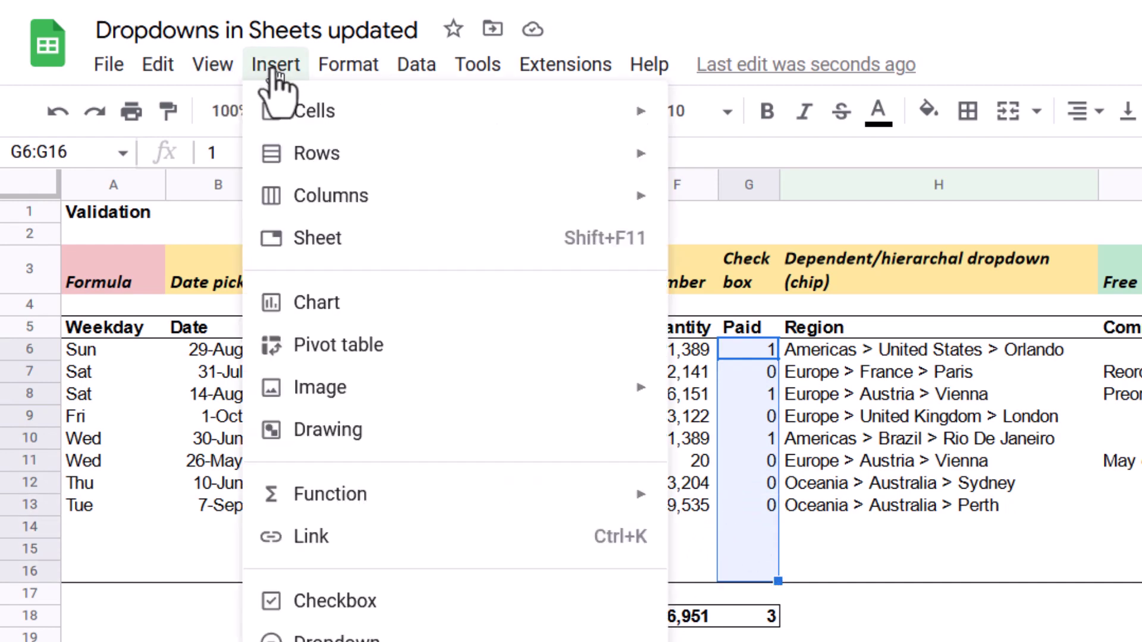
left_click(336, 602)
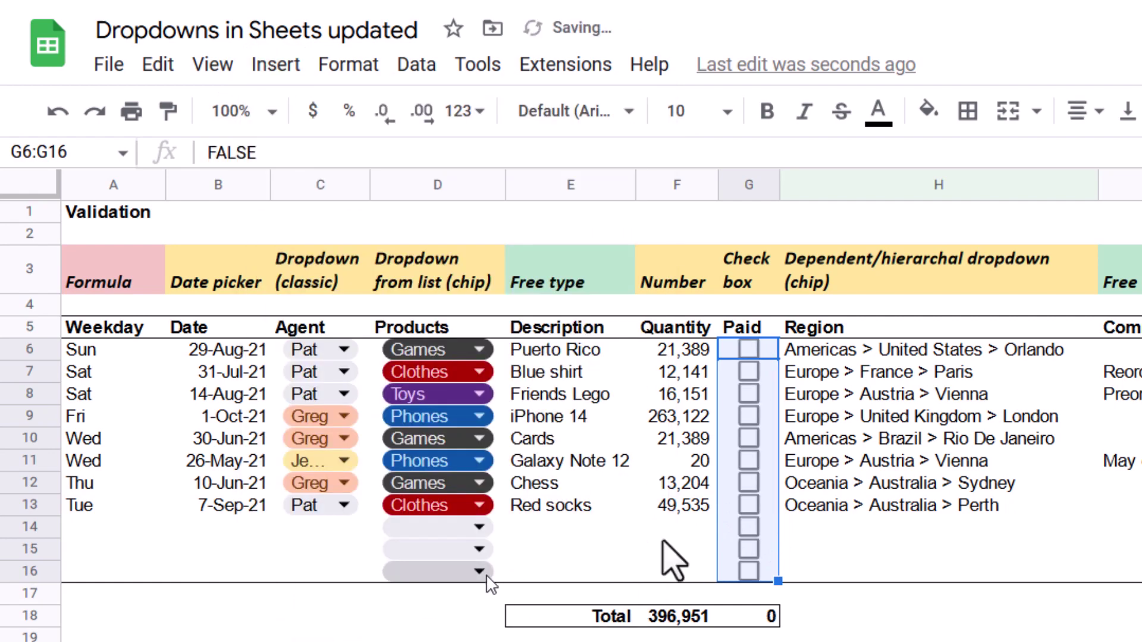
Tick the Paid checkboxes in rows 6, 9 and 11 and finish the Quantity validation rule
left_click(748, 349)
left_click(748, 415)
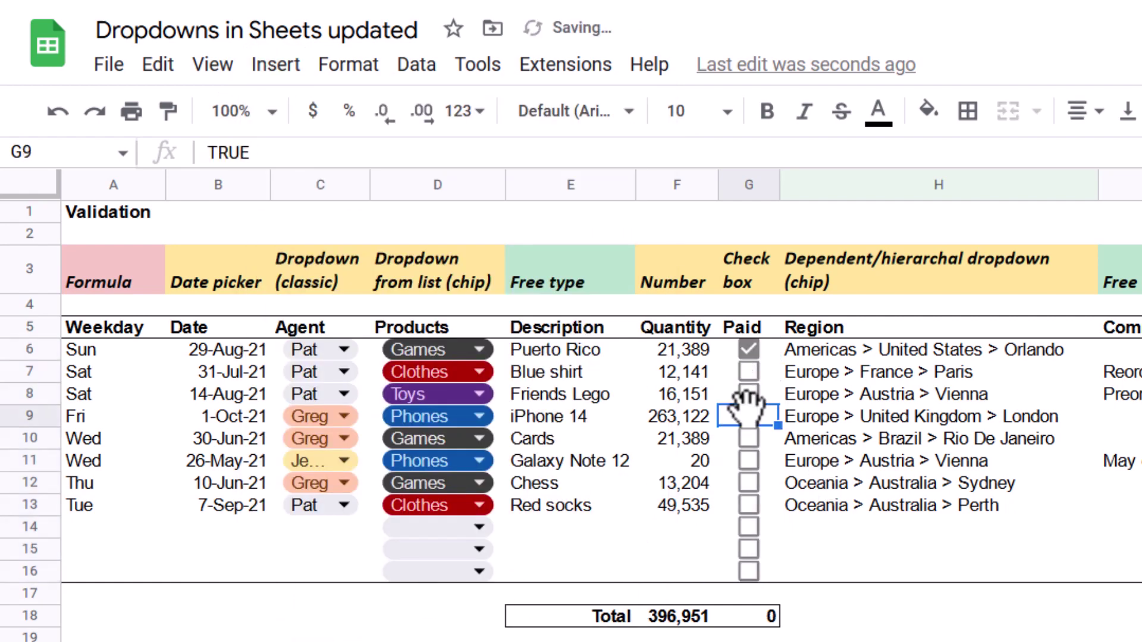
left_click(748, 461)
left_click(766, 506)
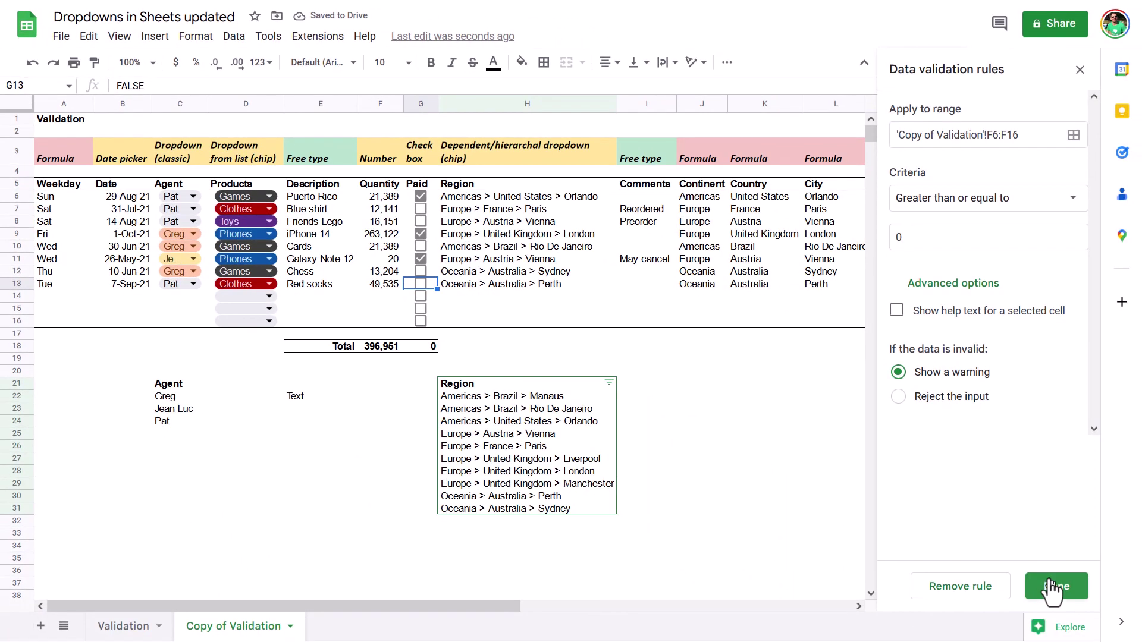
left_click(1056, 586)
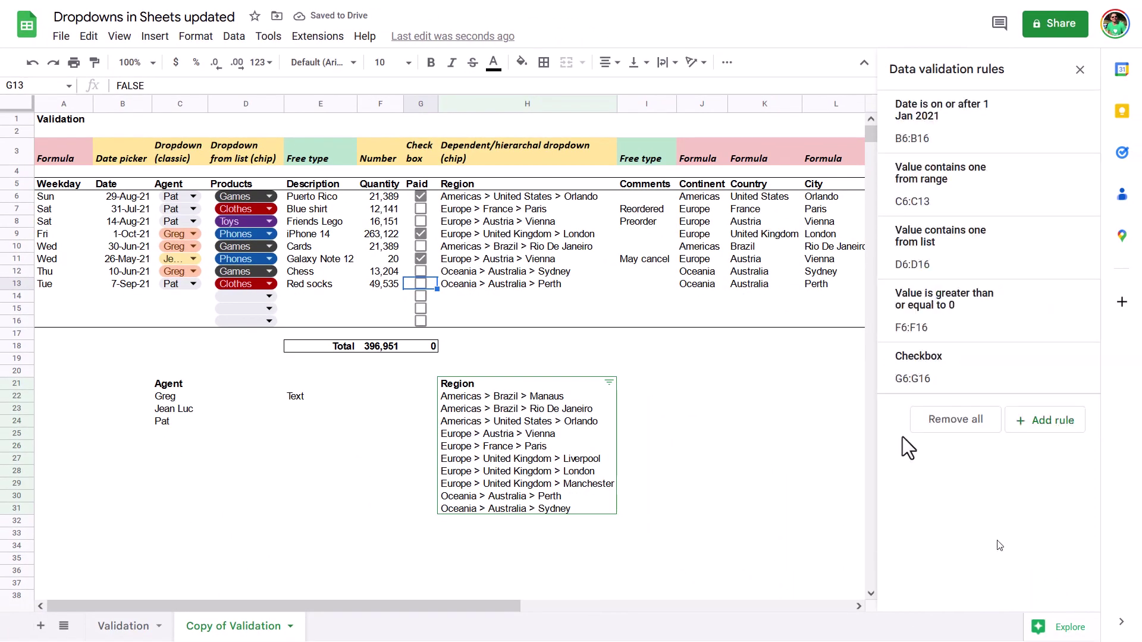
Give the Paid checkbox rule for G6:G16 custom cell values of 1 when checked and 0 when unchecked
left_click(931, 366)
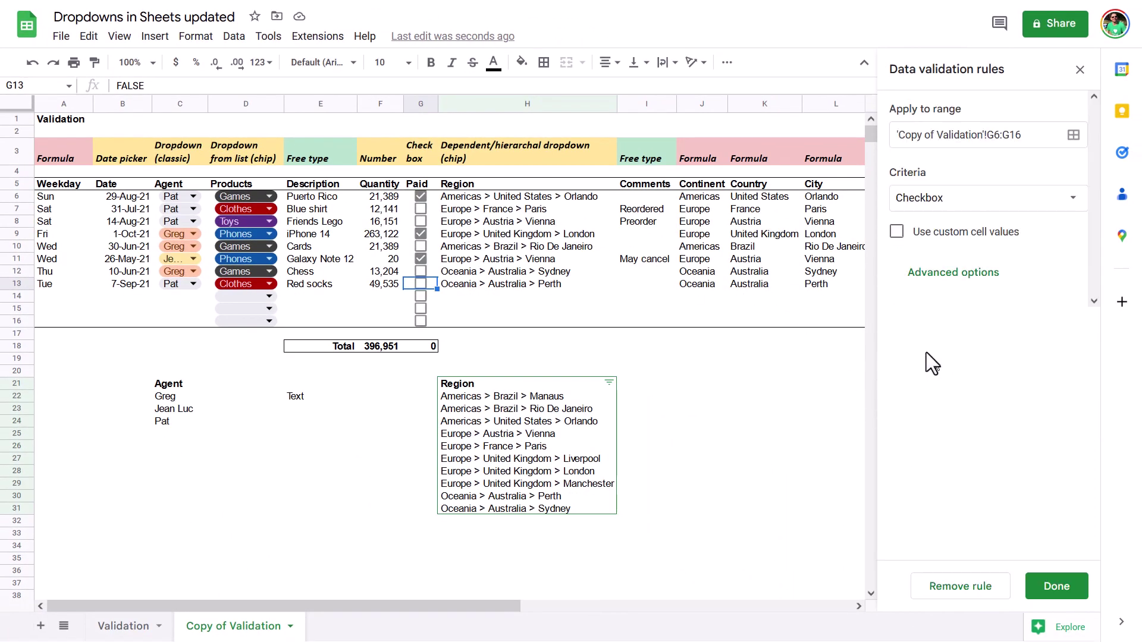
left_click(898, 233)
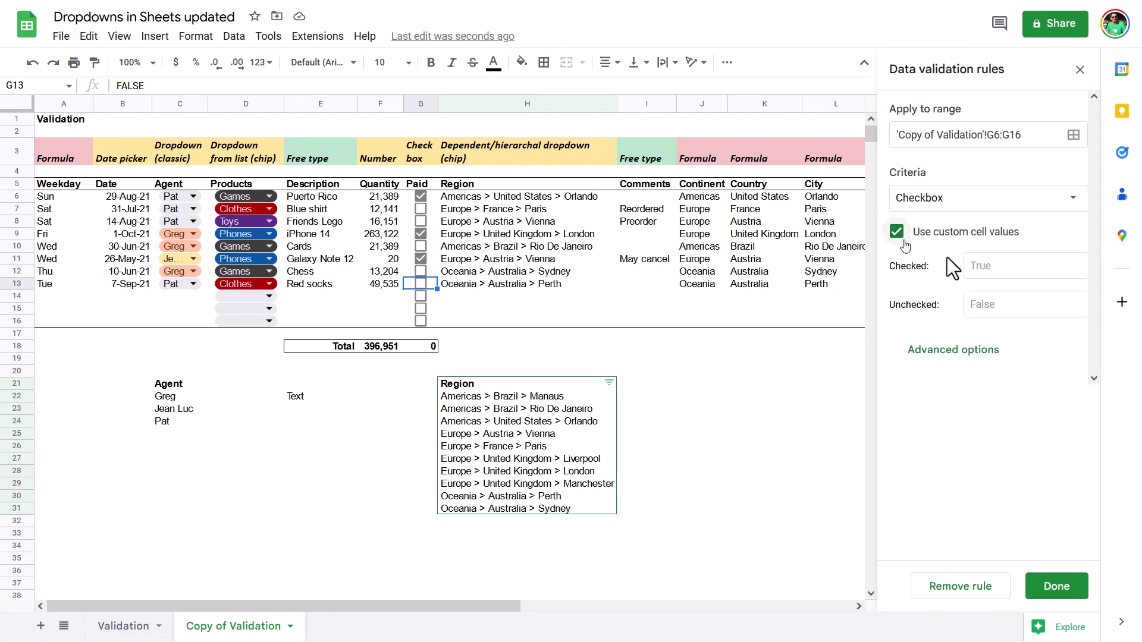
left_click(980, 262)
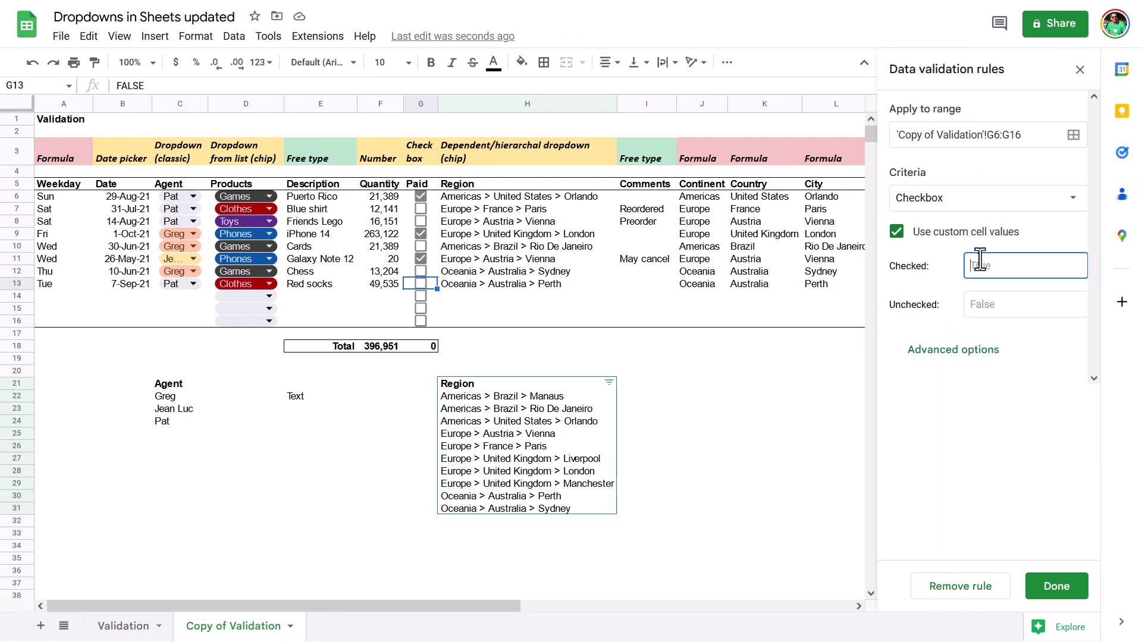
left_click(984, 305)
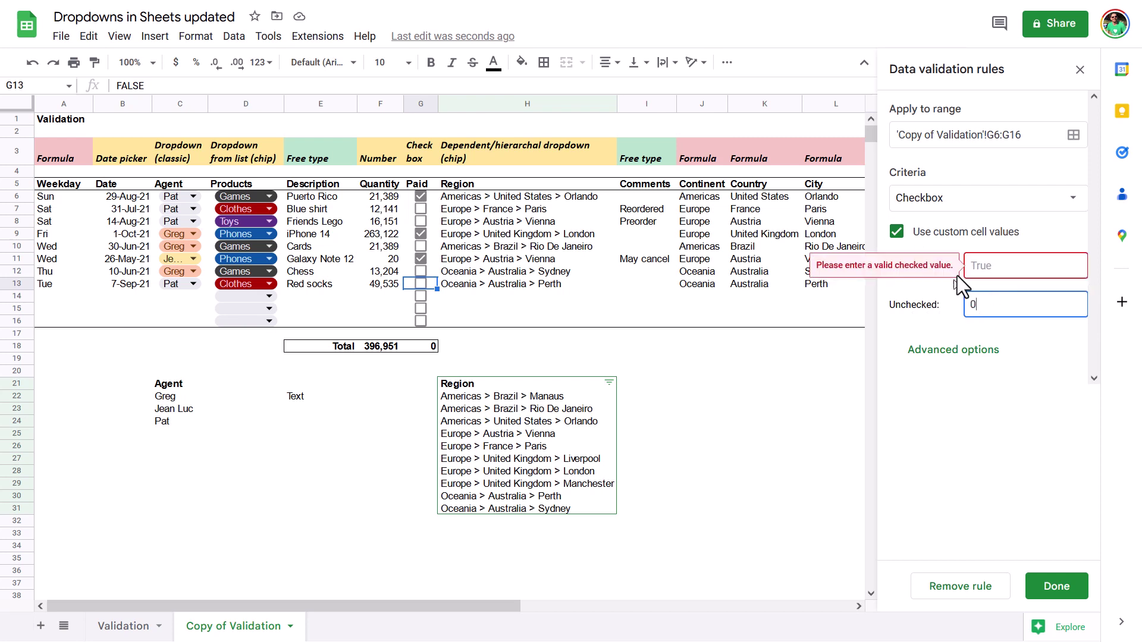
left_click(971, 269)
type("1")
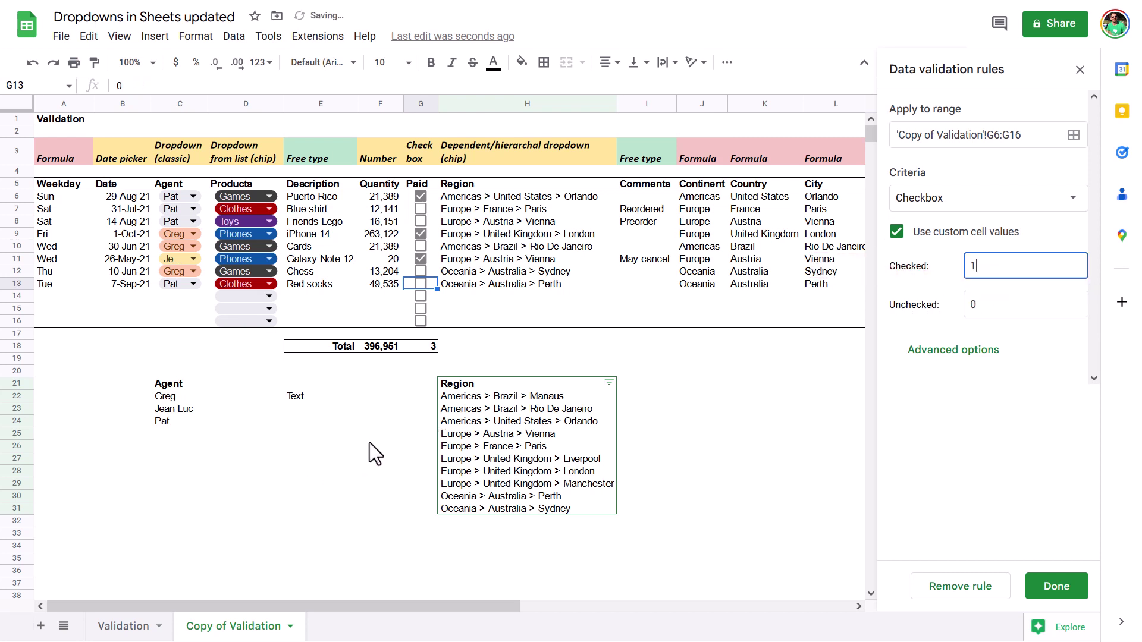
Check the Paid total formula in G18 and tick the Paid checkboxes in rows 14 and 12
left_click(369, 442)
double_click(423, 348)
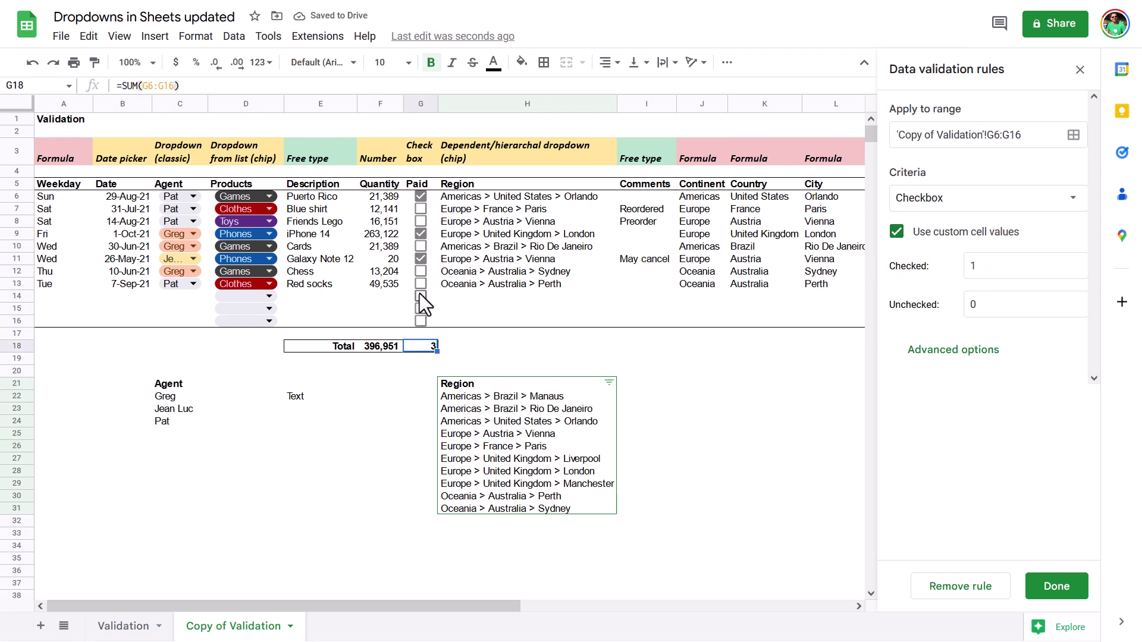
left_click(422, 295)
left_click(421, 273)
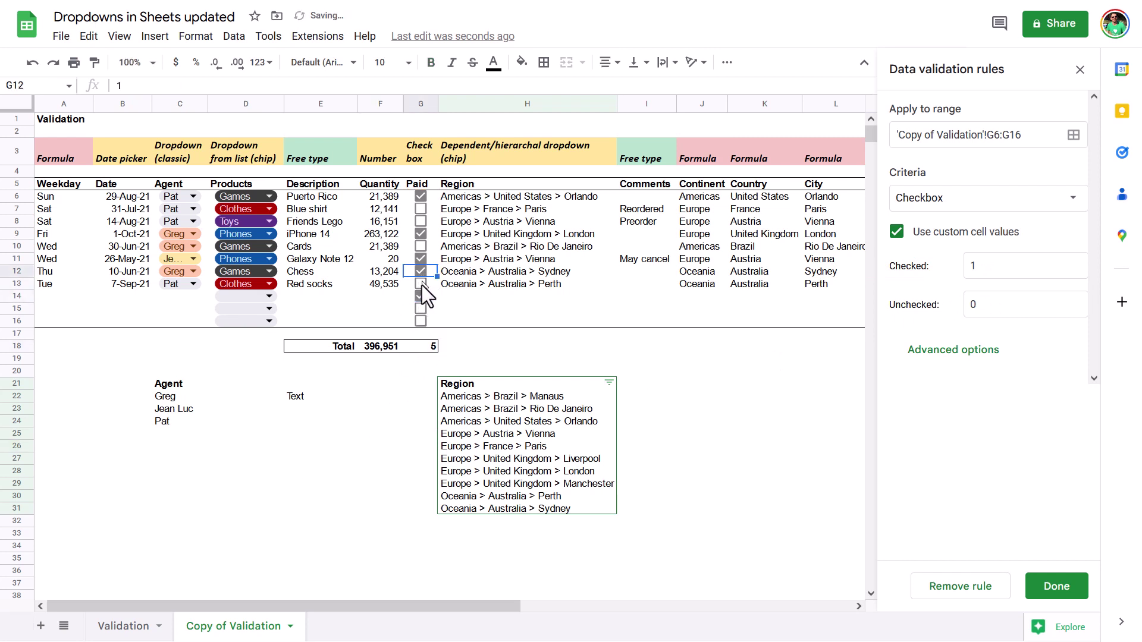
Show the checkbox rule's advanced options and inspect the hierarchical Region entries in H6 and H22
left_click(952, 356)
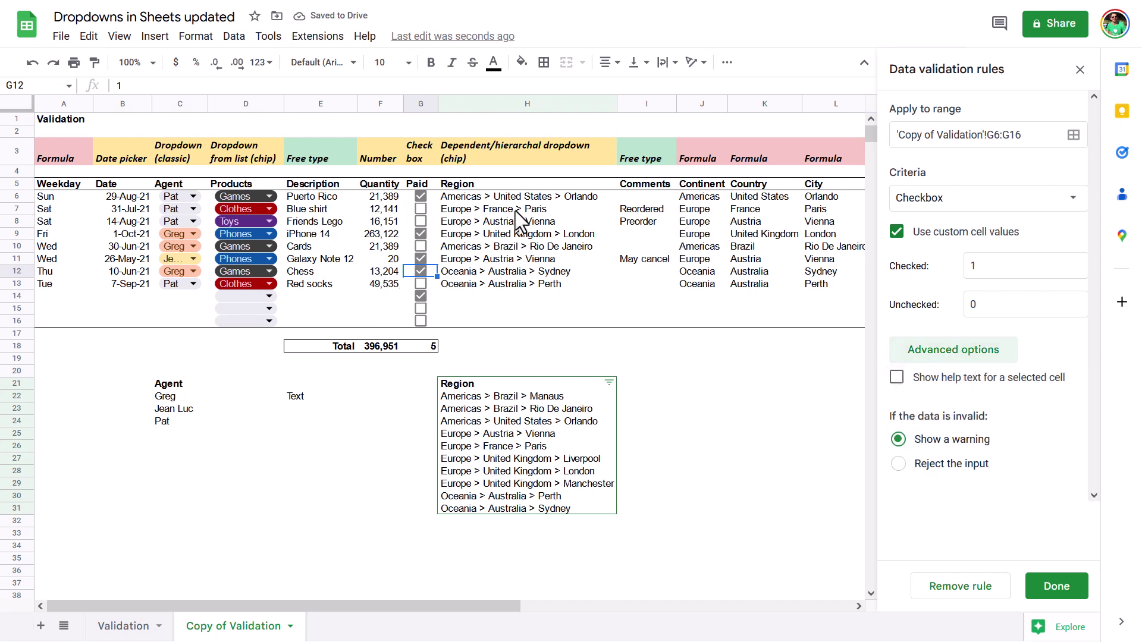
left_click(528, 197)
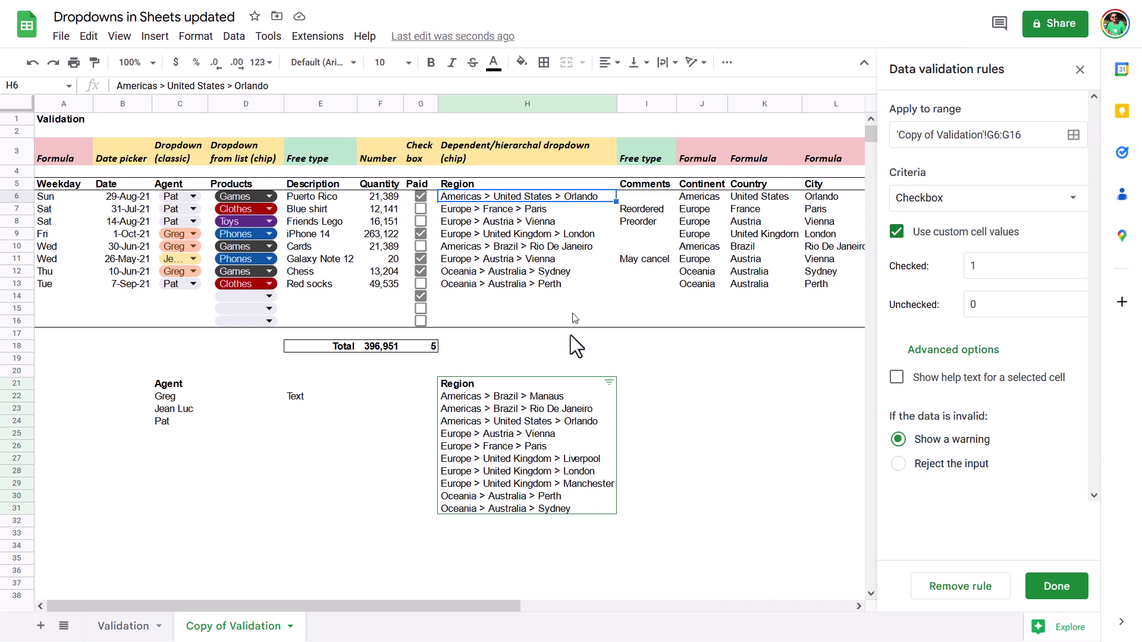
left_click(562, 398)
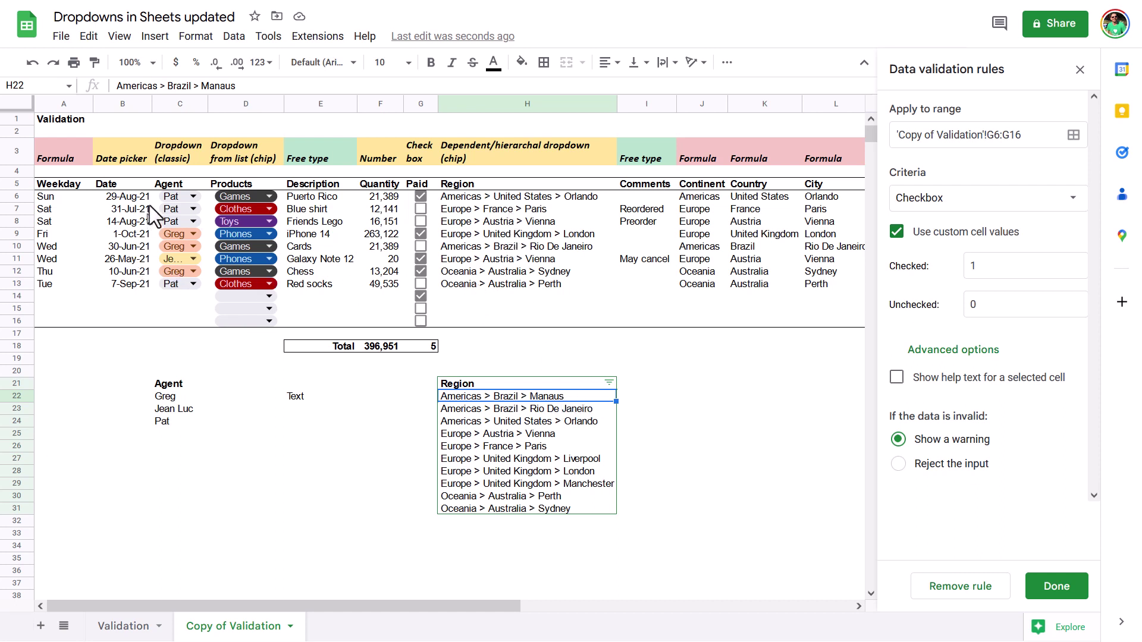
Try filtering the Products dropdown in D8 with "p", clear the filter and choose Toys
left_click(150, 223)
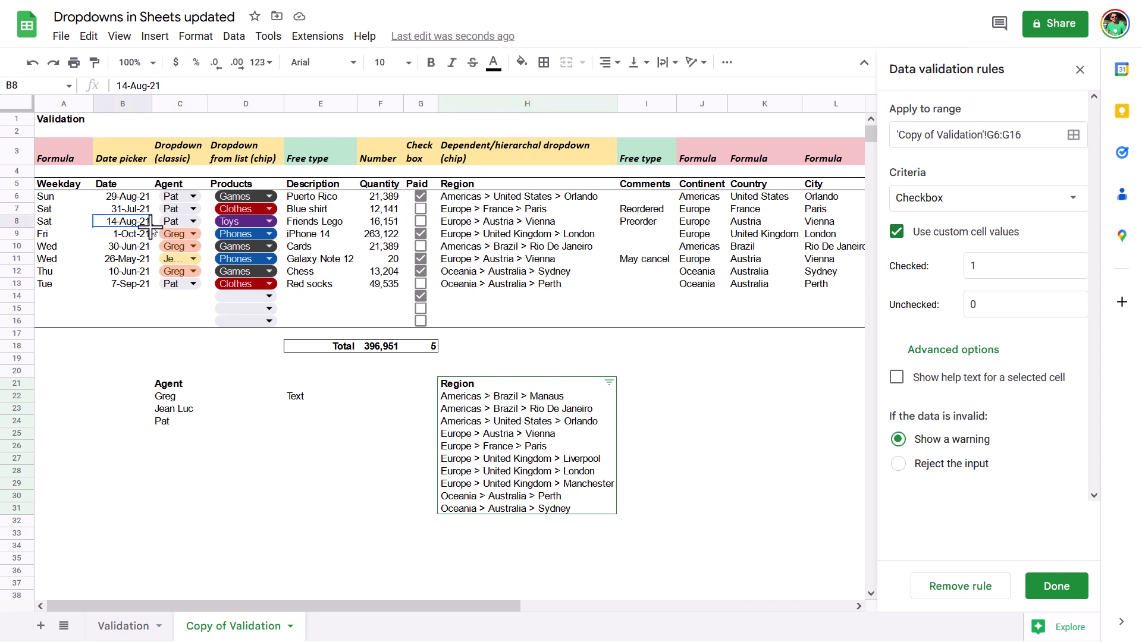
key("Right")
key("Right")
key("Return")
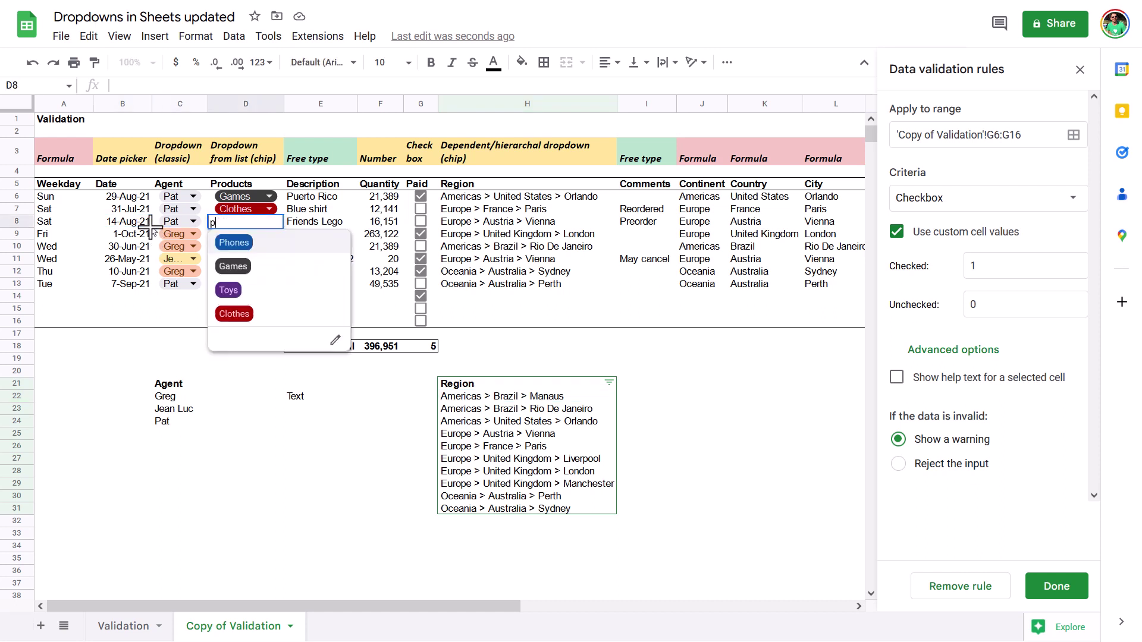
type("p")
key("BackSpace")
key("Down")
key("Down")
key("Return")
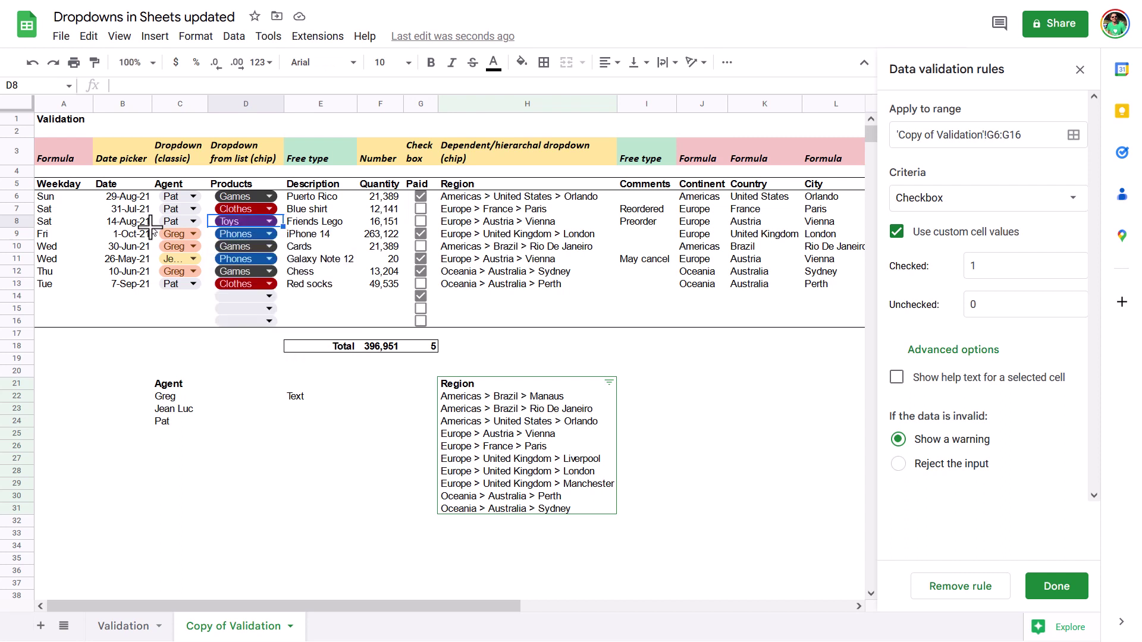
Finish the checkbox rule and add a new data validation rule for the Region cells H6:H16
left_click_drag(529, 197, 523, 323)
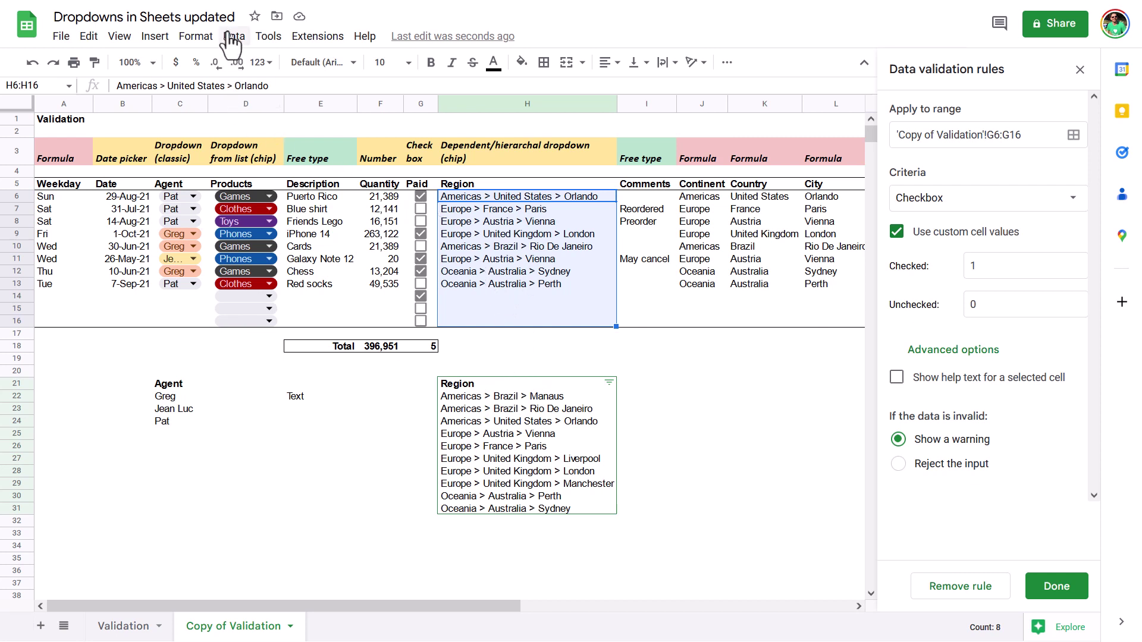
left_click(155, 37)
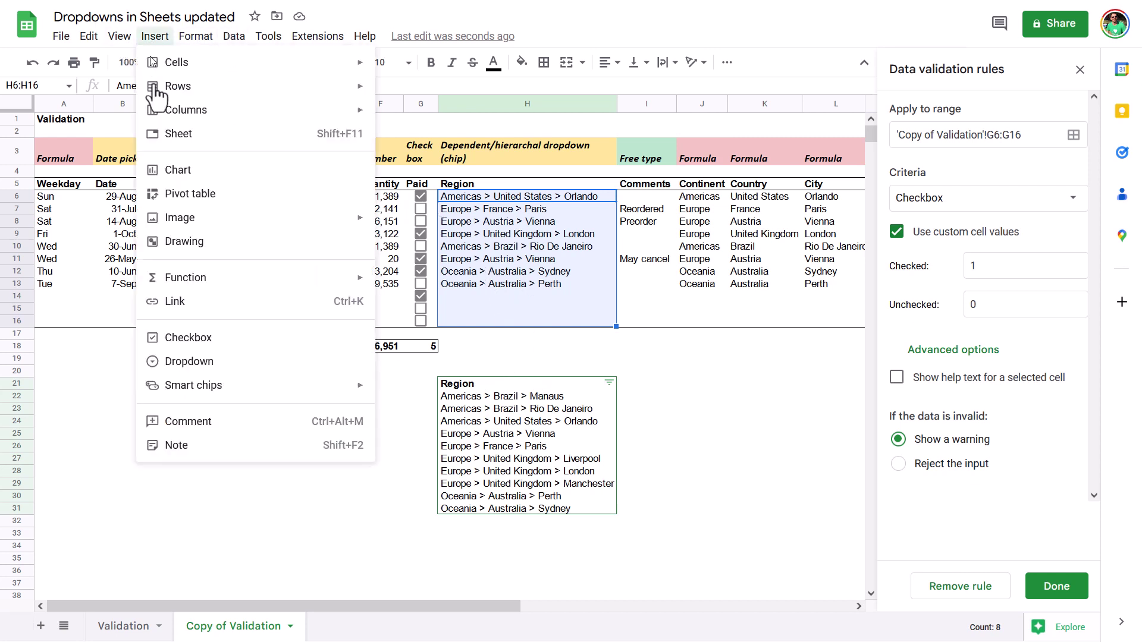
mouse_move(212, 386)
left_click(1052, 585)
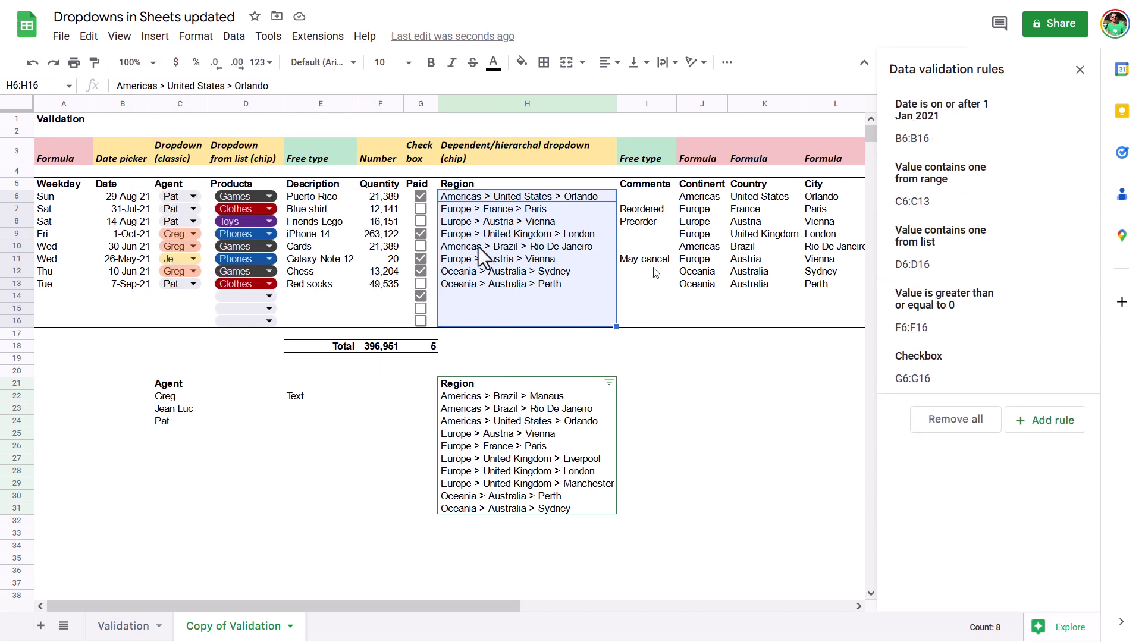
left_click(1029, 434)
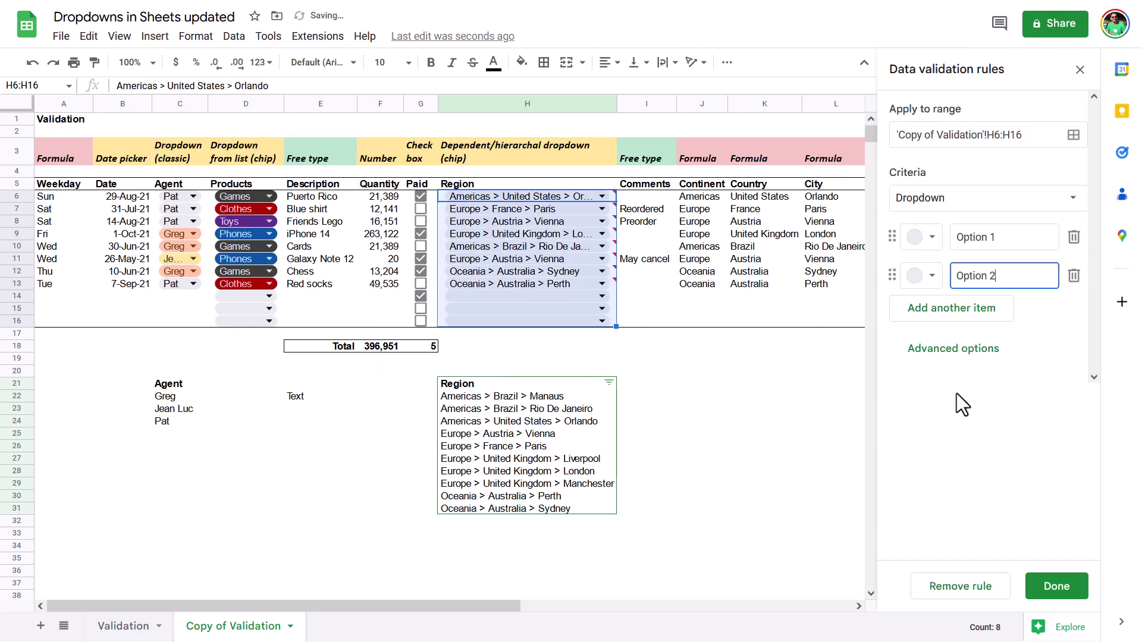
Set the Region rule to a dropdown from a range, using H22:H38 on the copied sheet as its source
left_click(947, 202)
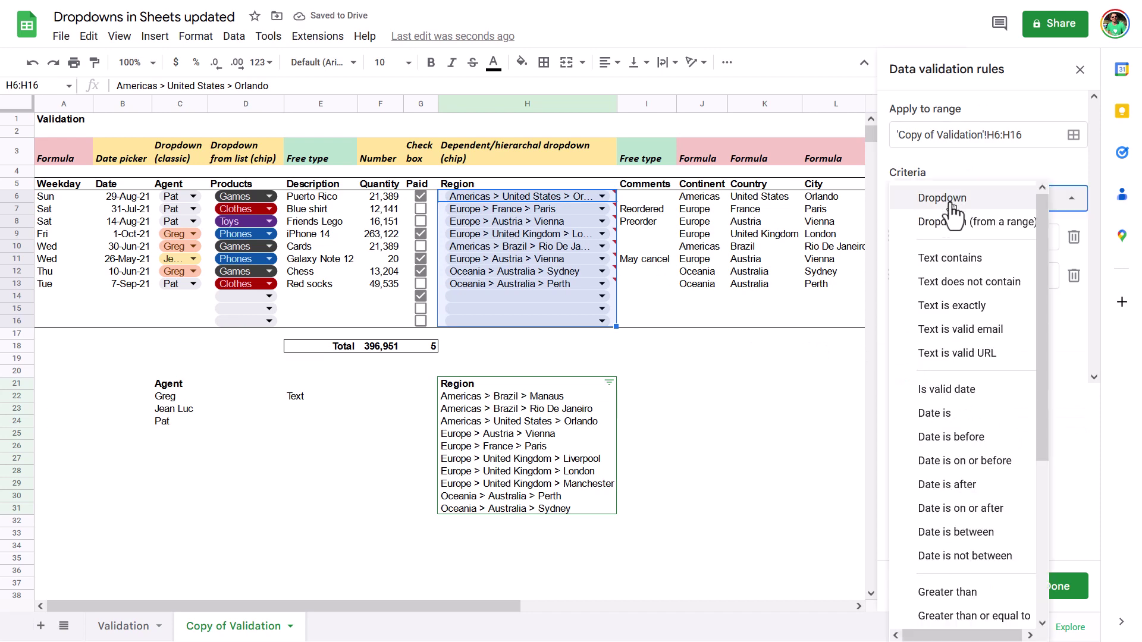
left_click(946, 200)
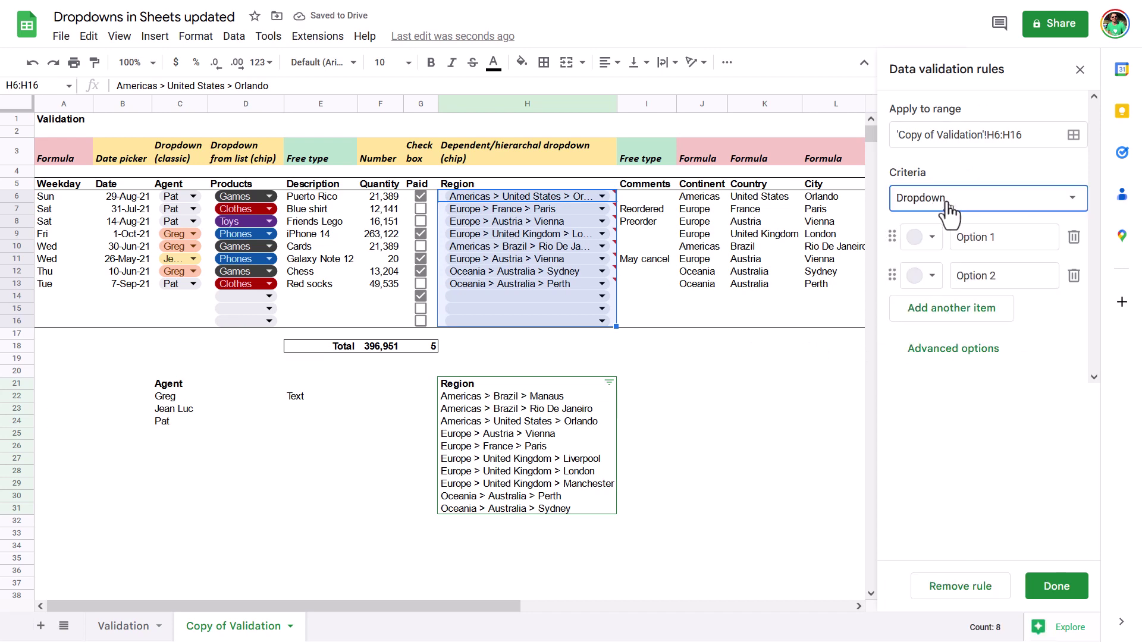
left_click(948, 206)
left_click(959, 225)
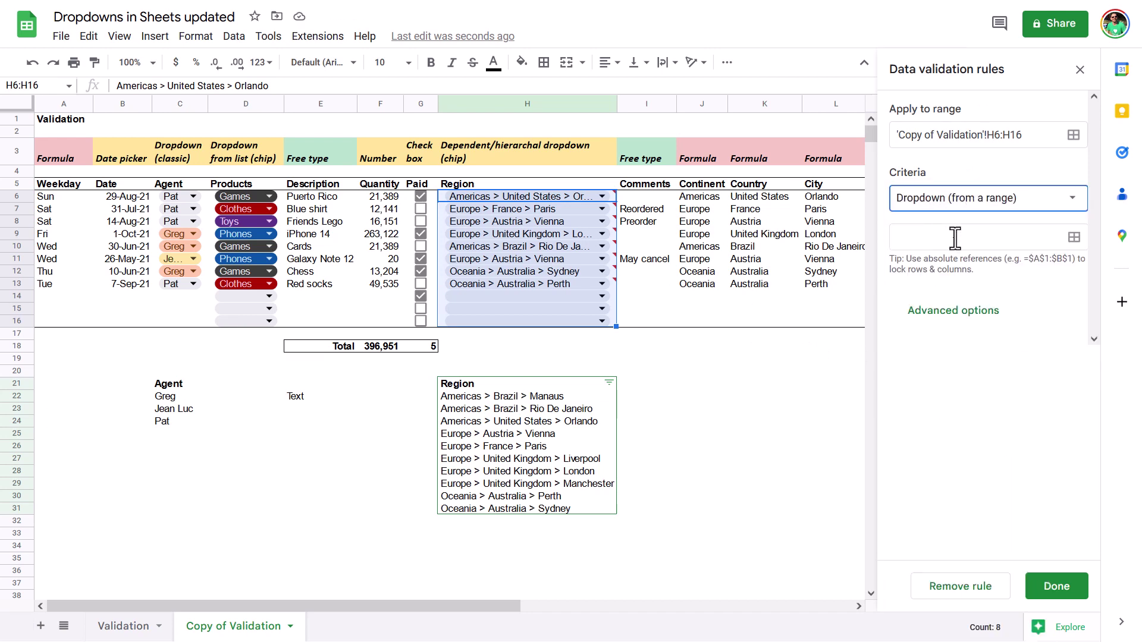
left_click(1074, 235)
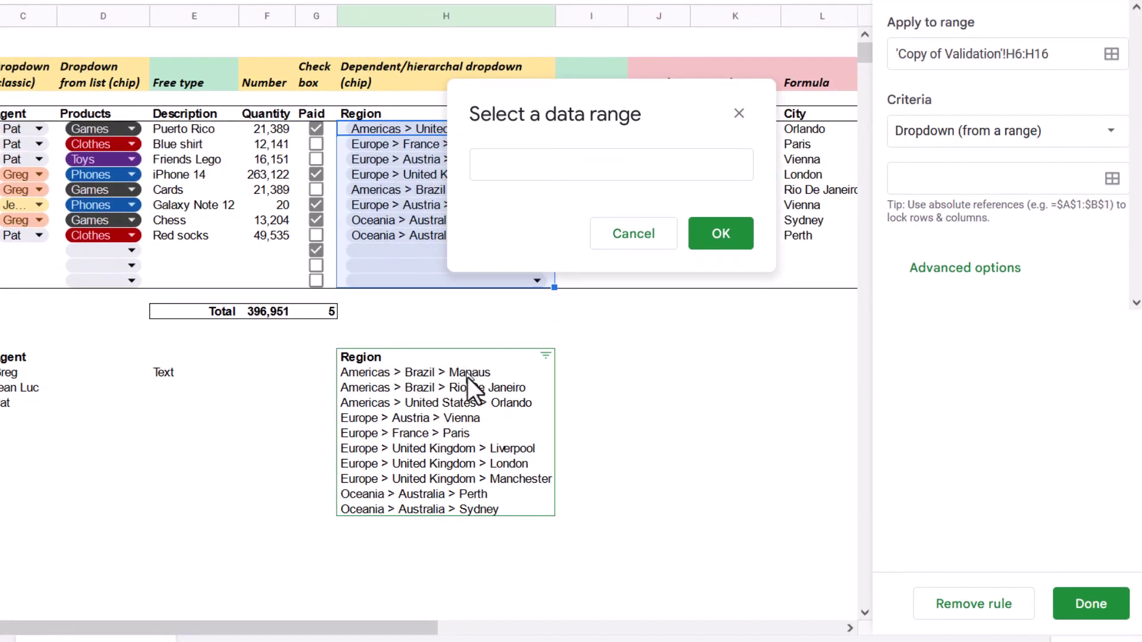
left_click_drag(467, 374, 467, 613)
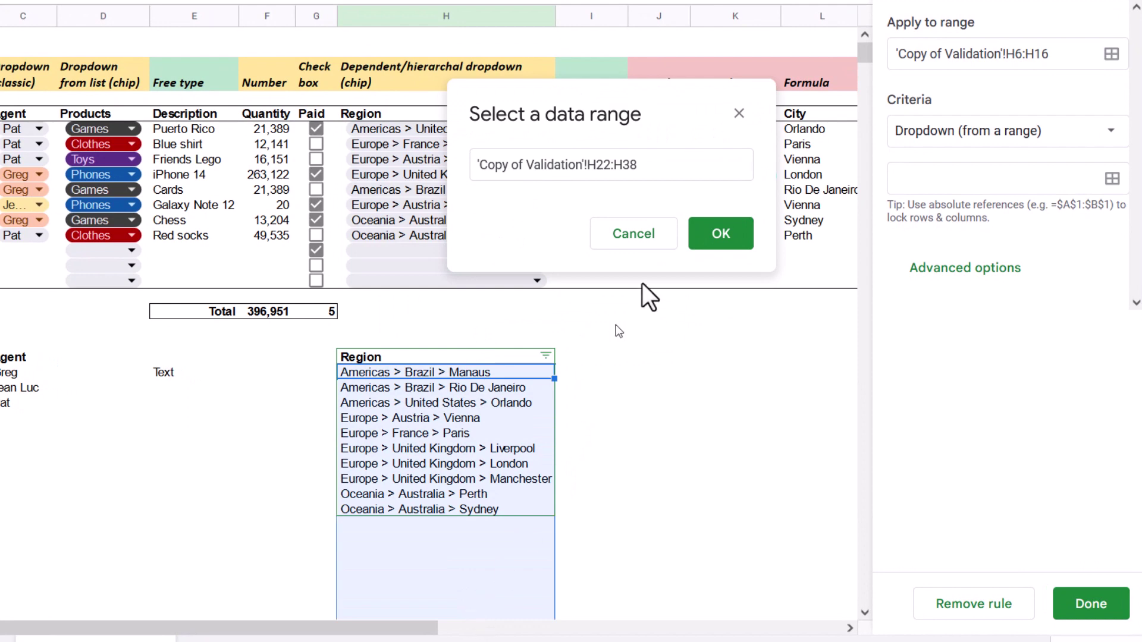
left_click(694, 246)
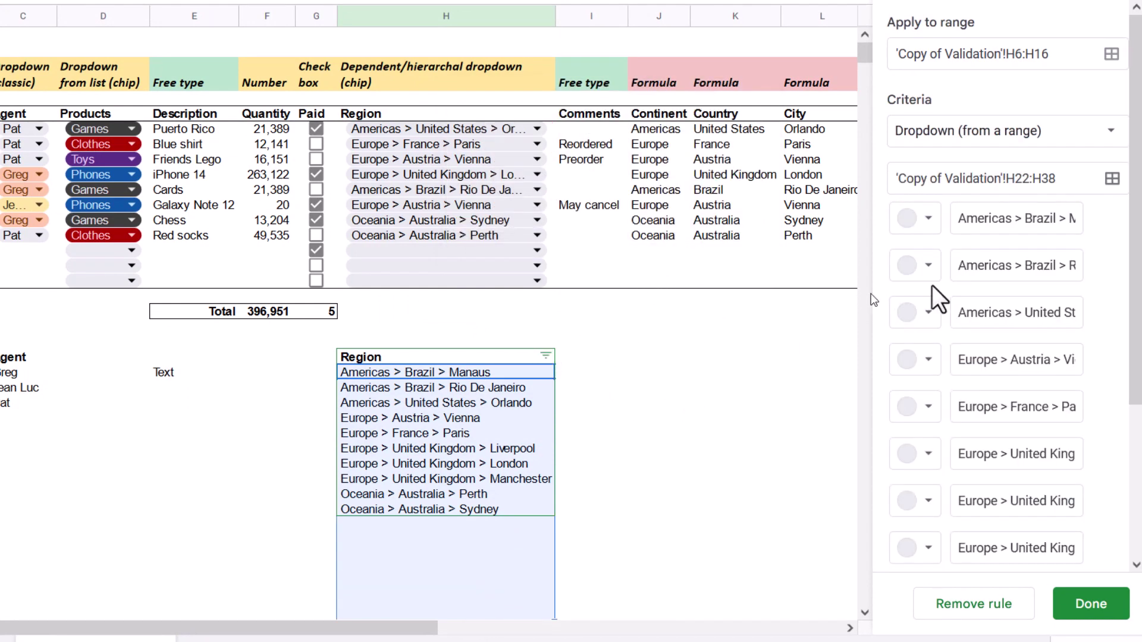
Compare the Arrow and Chip display styles in the Region rule's advanced options and settle on Arrow
scroll(994, 288, "down", 4)
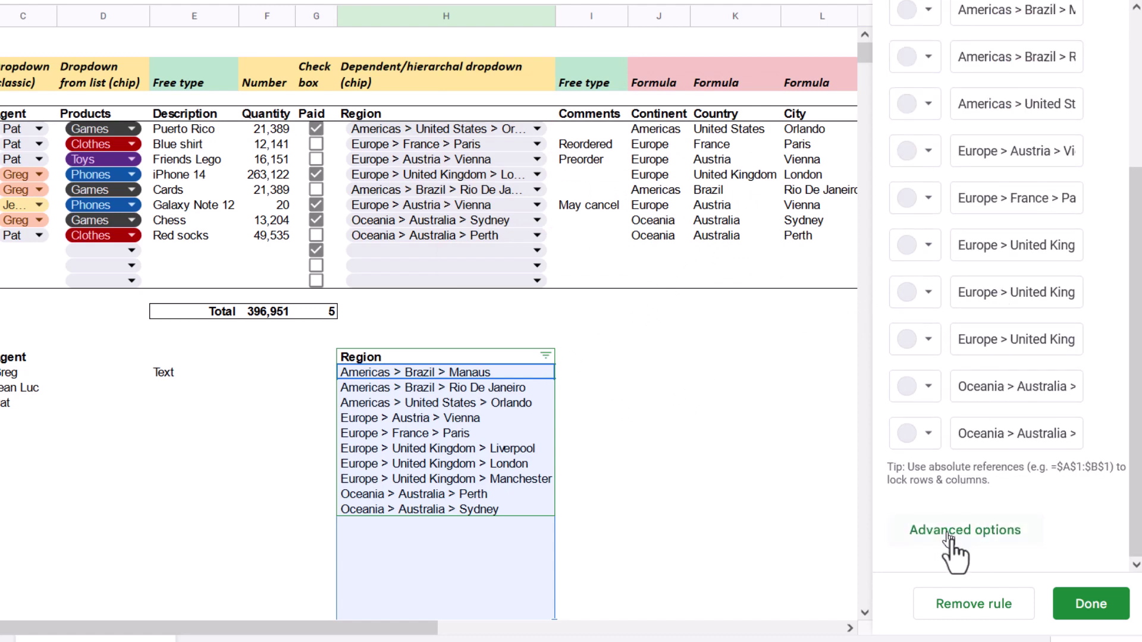
left_click(955, 531)
scroll(970, 485, "down", 4)
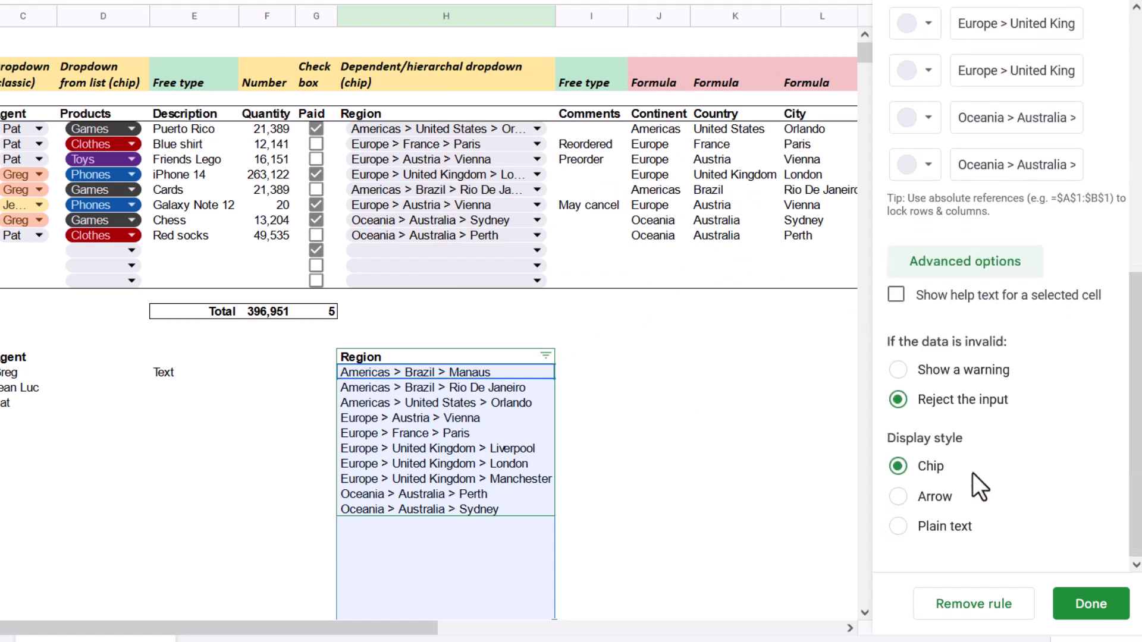
left_click(929, 497)
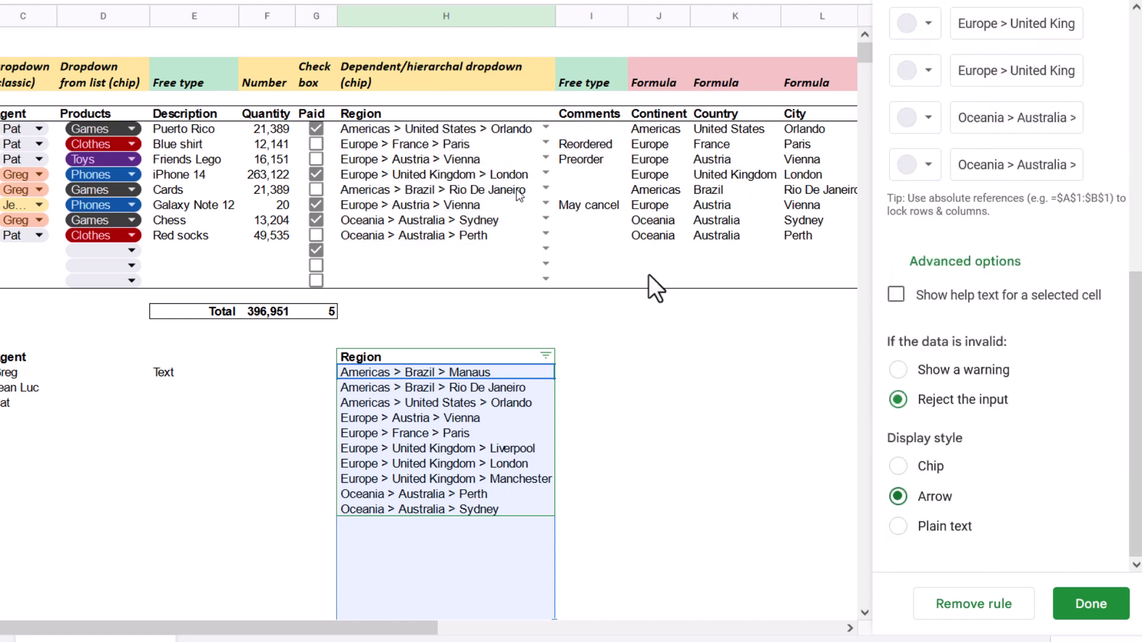
left_click(897, 465)
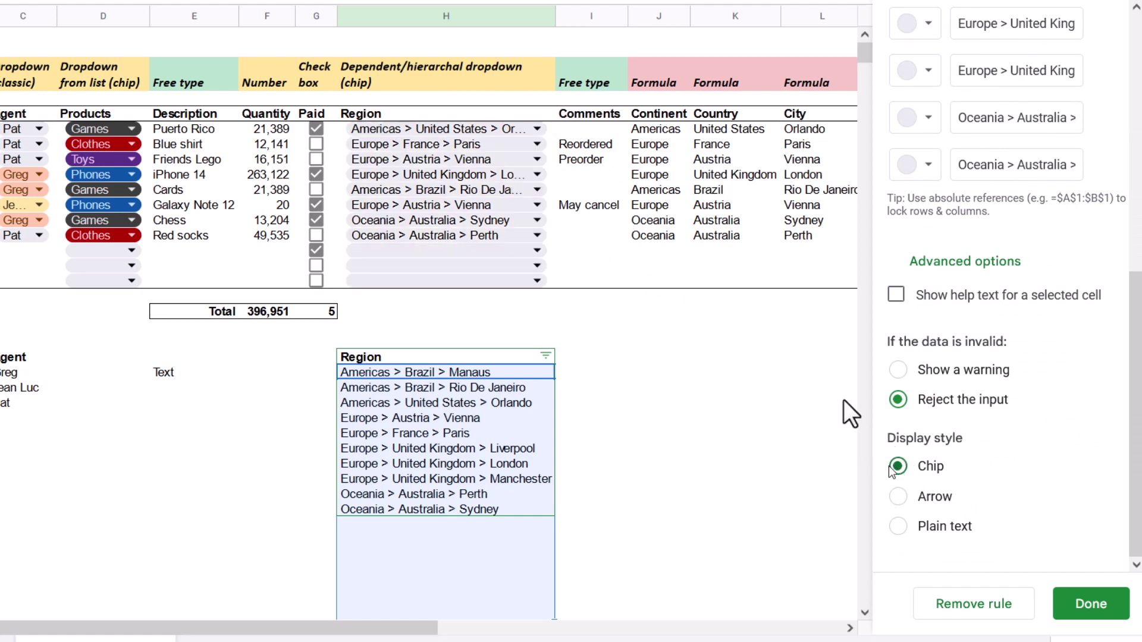
left_click(907, 496)
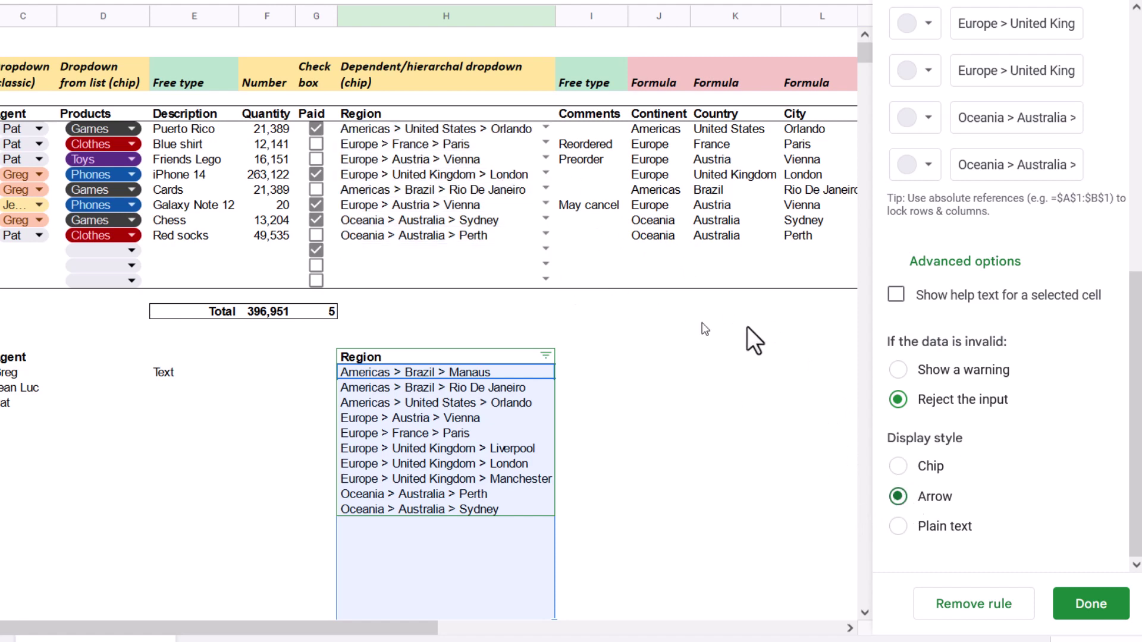
Colour the Vienna option light red, the London option light green and the Rio De Janeiro option light blue in the Region rule
scroll(973, 218, "up", 5)
left_click(927, 159)
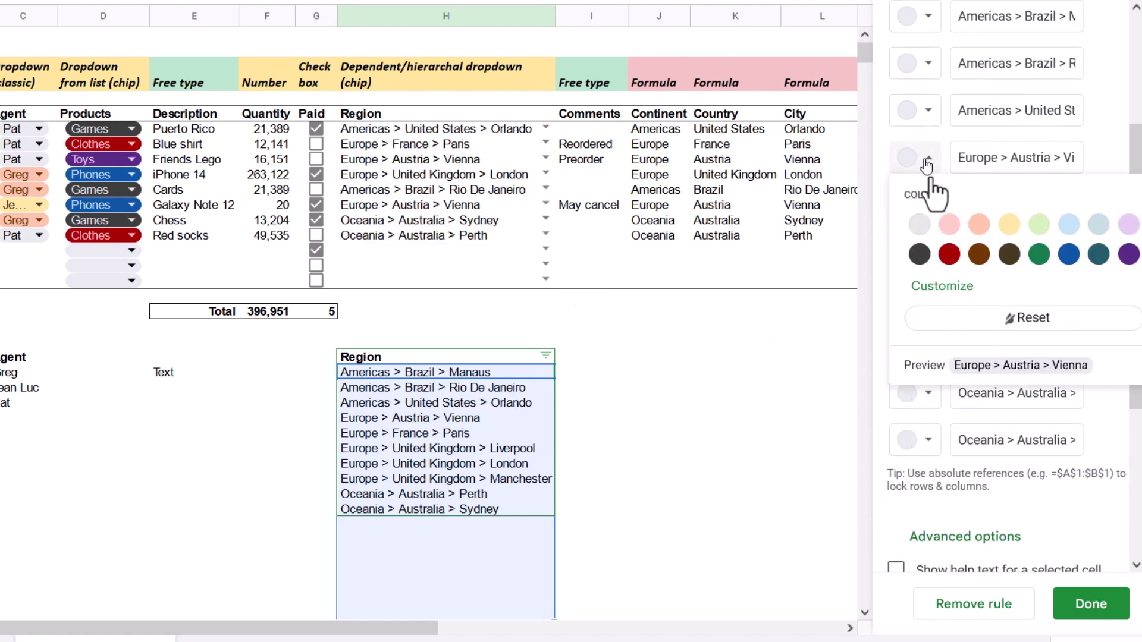
left_click(949, 225)
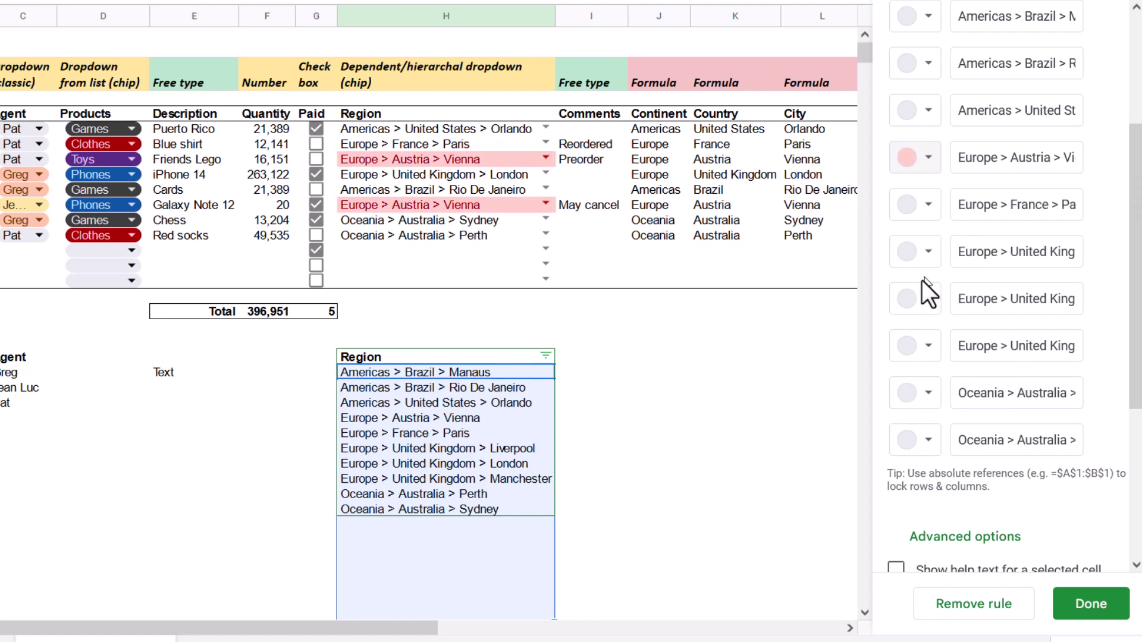
left_click(921, 298)
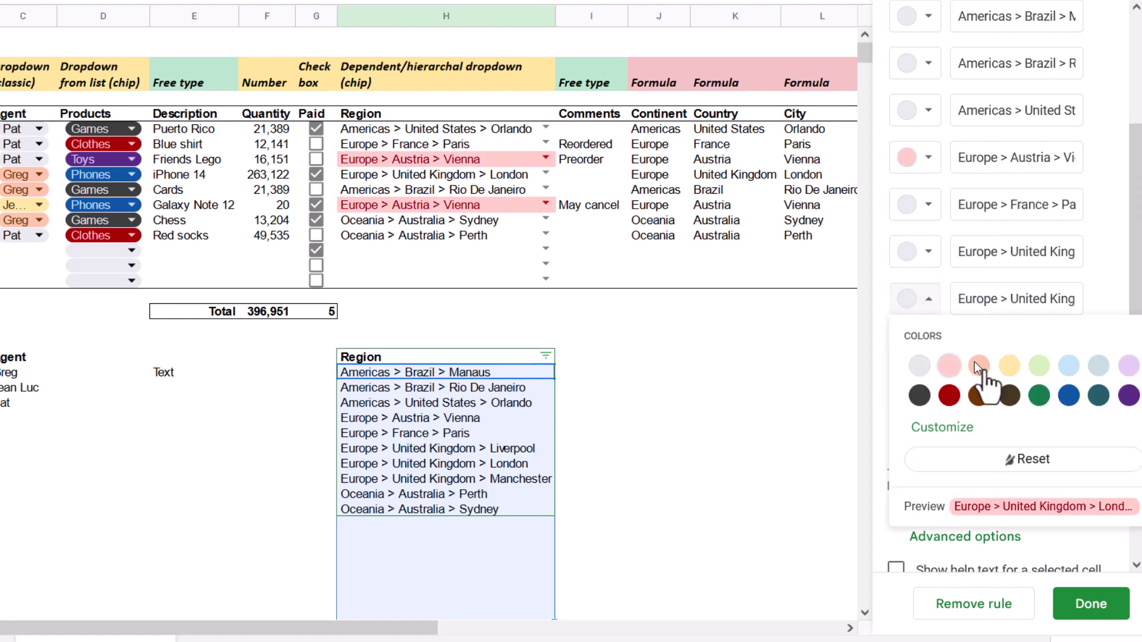
left_click(1040, 364)
scroll(998, 180, "up", 3)
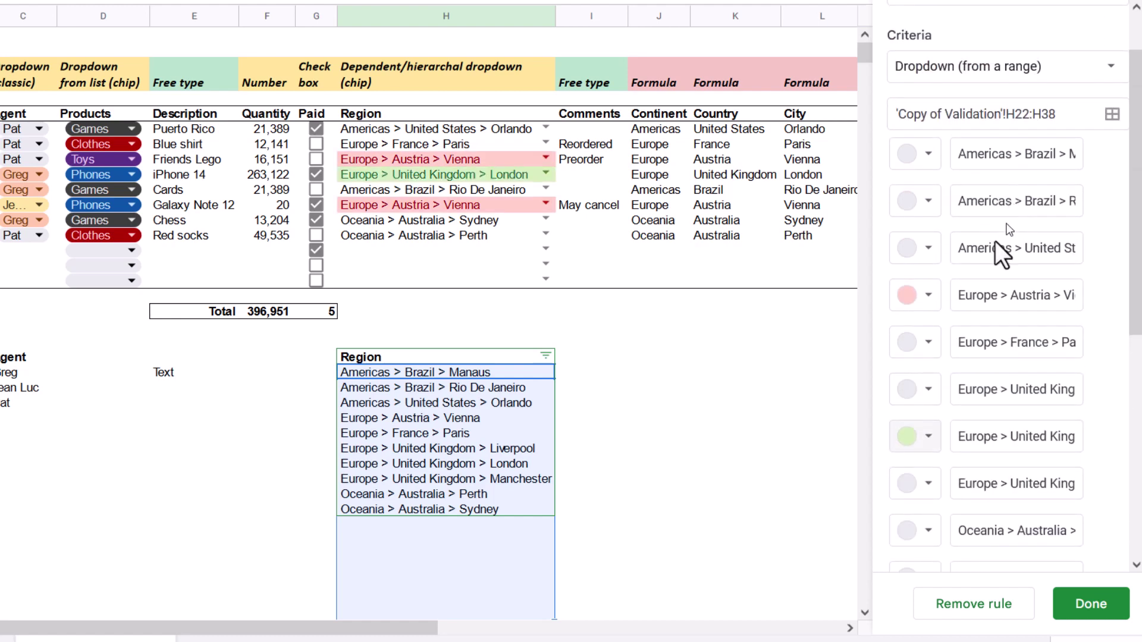
left_click(925, 225)
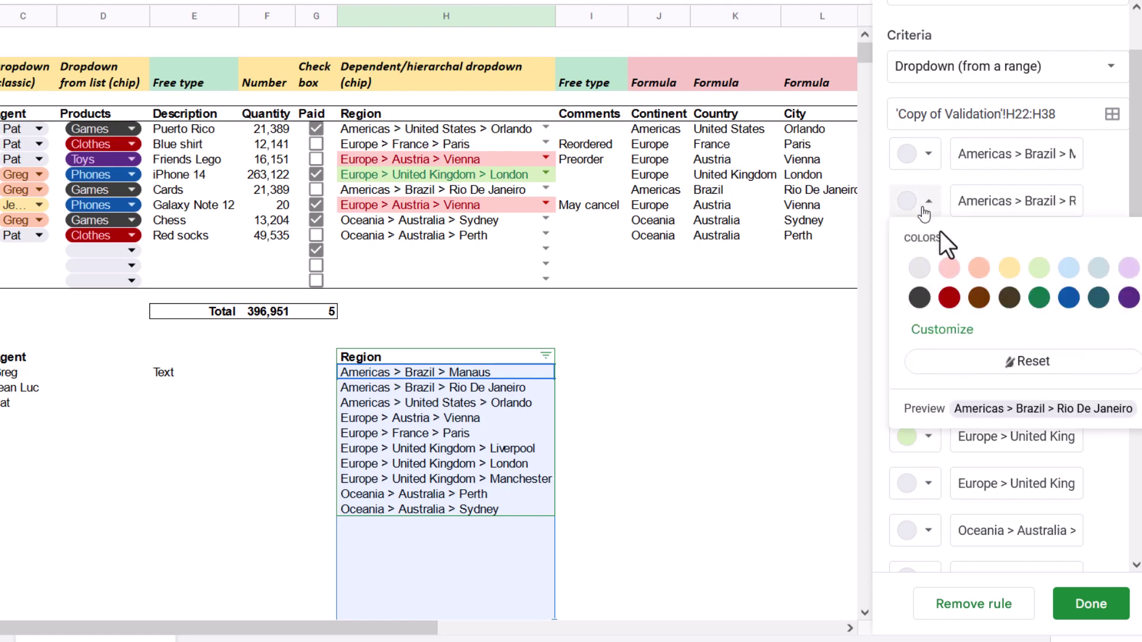
left_click(1071, 269)
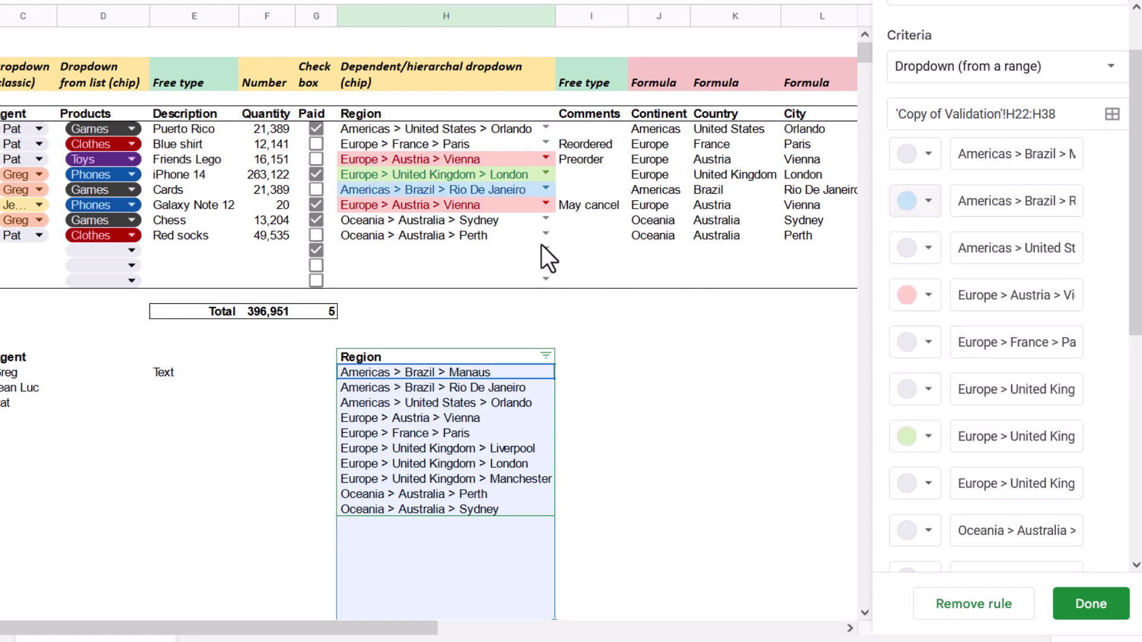
Choose Americas > Brazil > Rio De Janeiro from the Region dropdown in cell H15
left_click(545, 264)
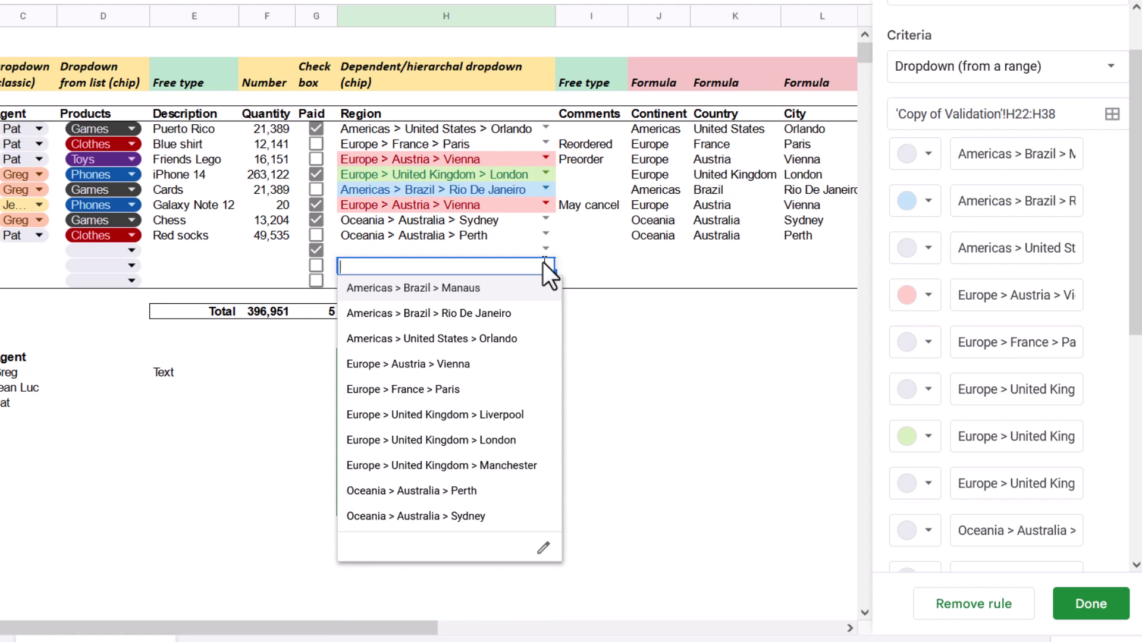
left_click(488, 313)
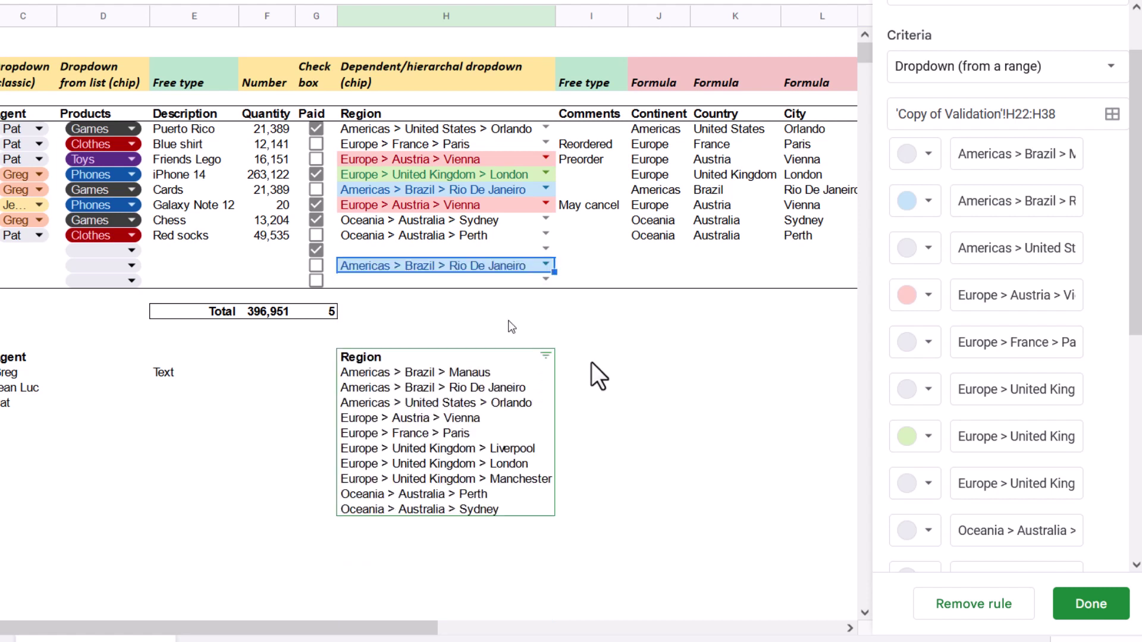
left_click(647, 398)
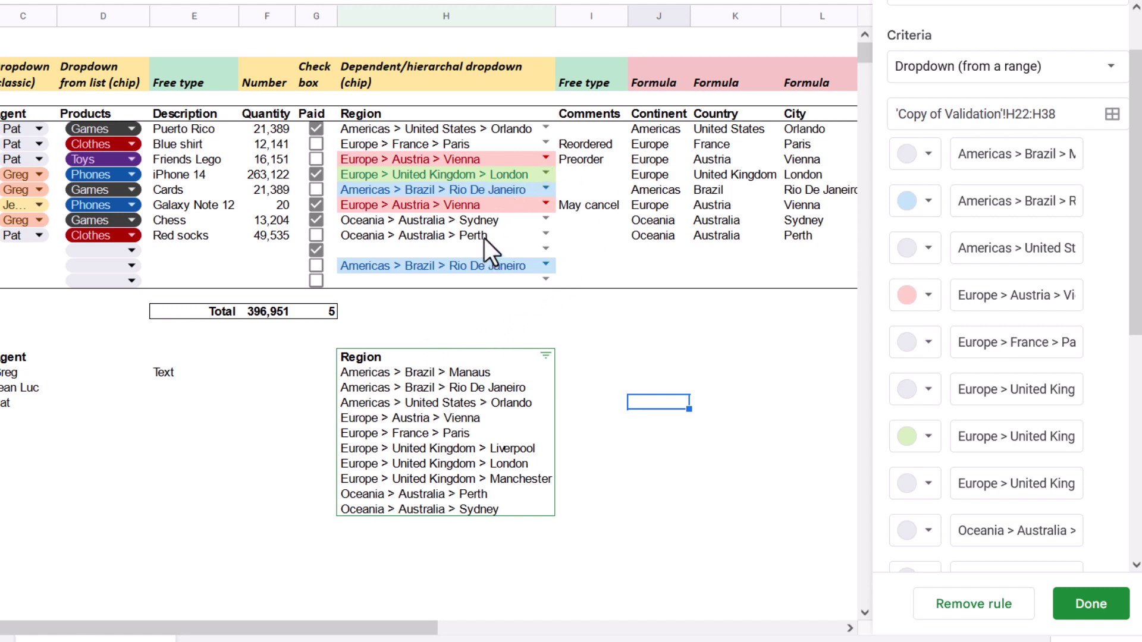
Change the city in H12 from Sydney to Melbourne and misspell Paris as Pariss in H7
left_click(475, 208)
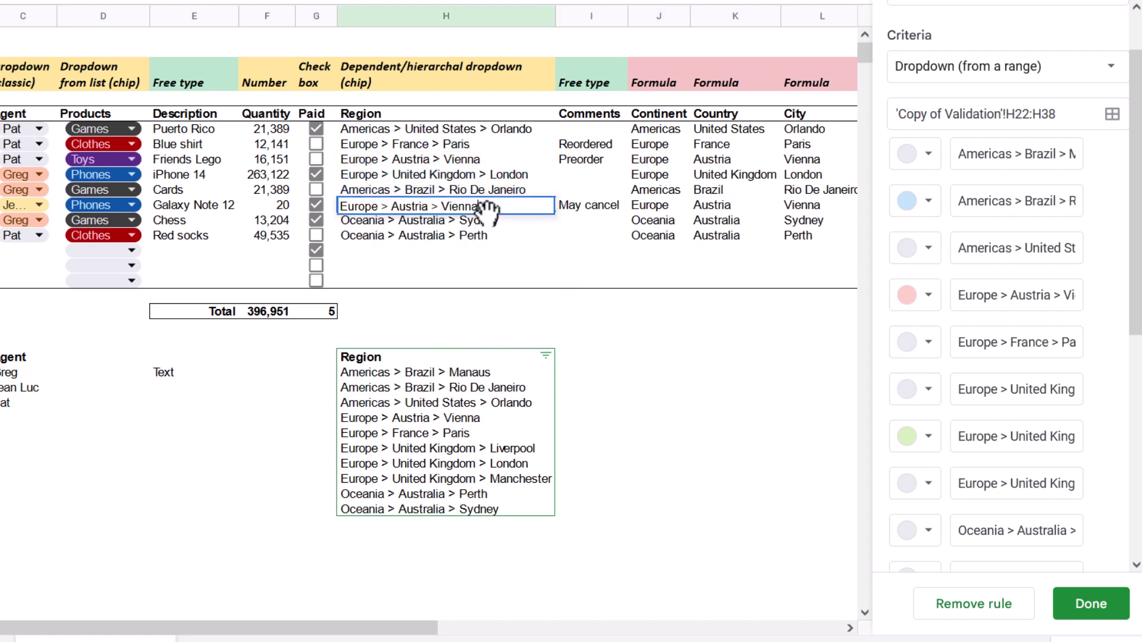
double_click(487, 208)
key("Left")
key("Return")
key("ctrl+shift+Left")
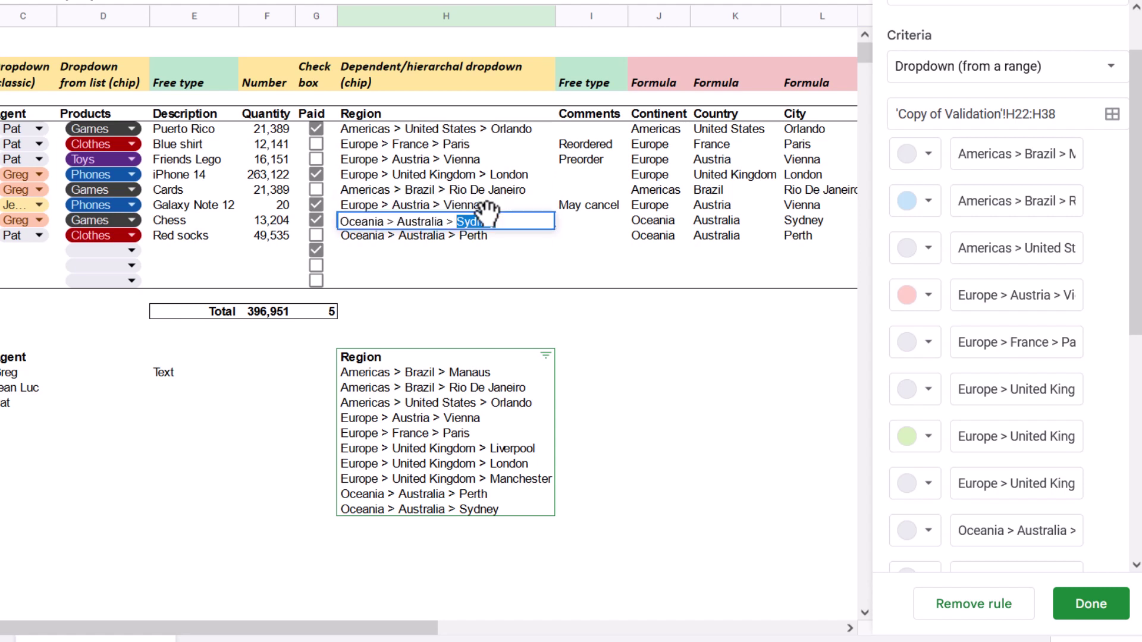
type("Melbour")
key("Return")
double_click(489, 147)
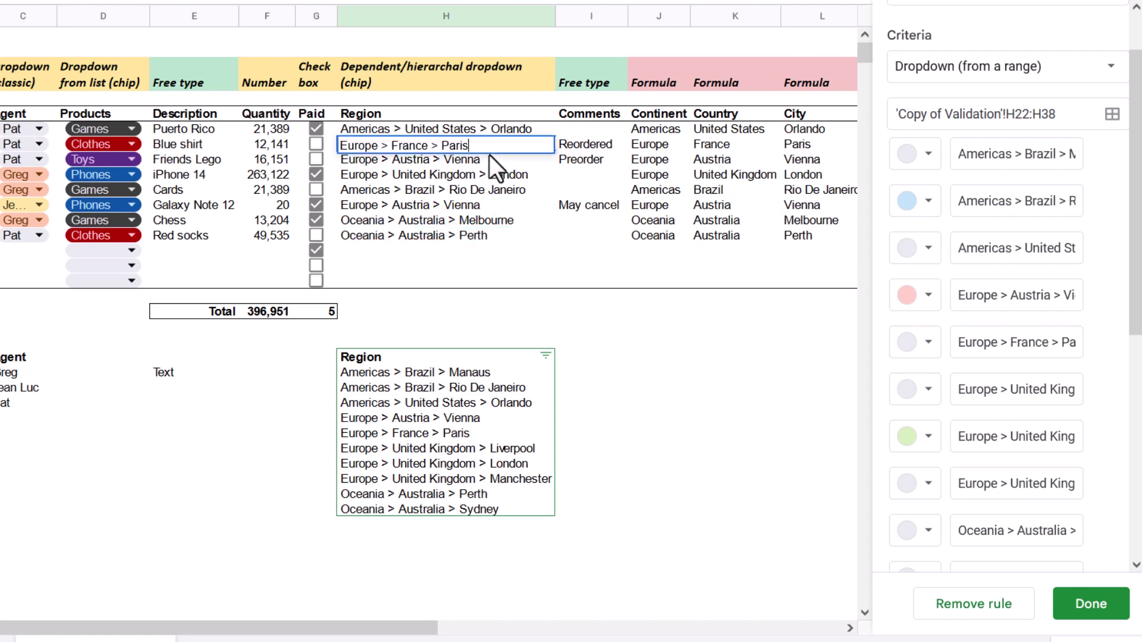
type("s")
key("shift+Return")
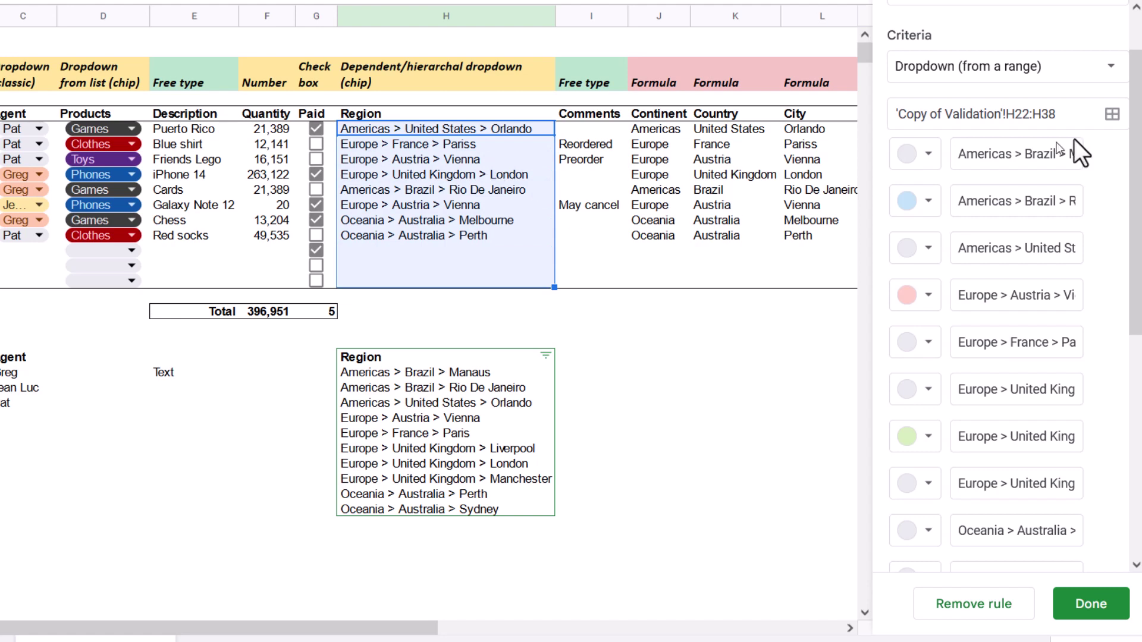
Add a validation rule for the Region cells H6:H16 as a dropdown from range H22:H35 on the copied sheet
left_click(991, 612)
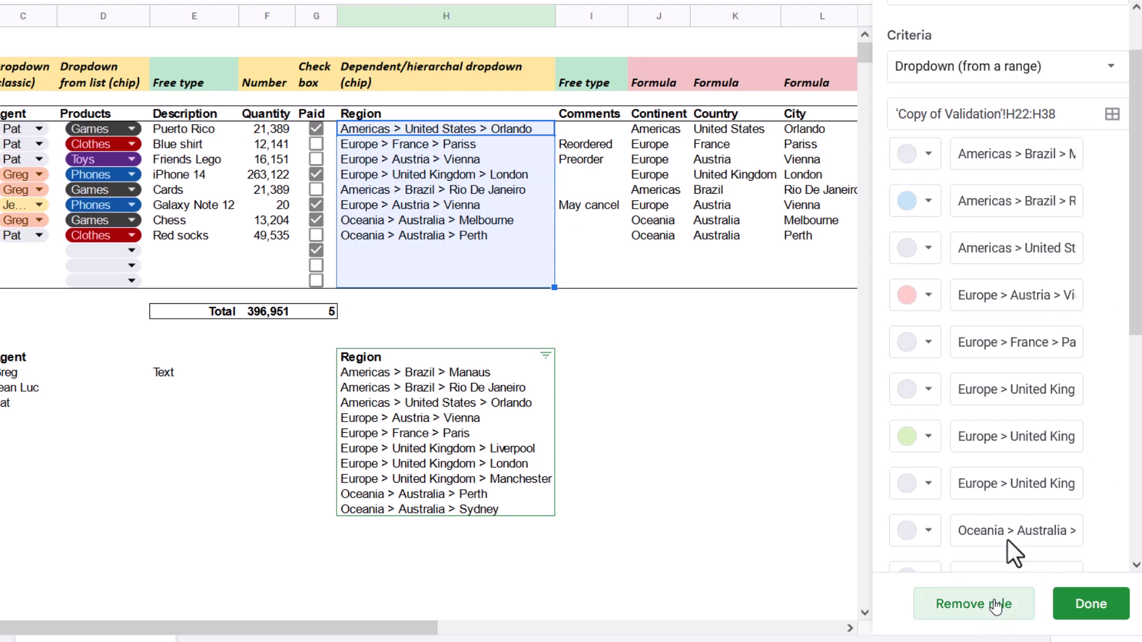
left_click(1068, 408)
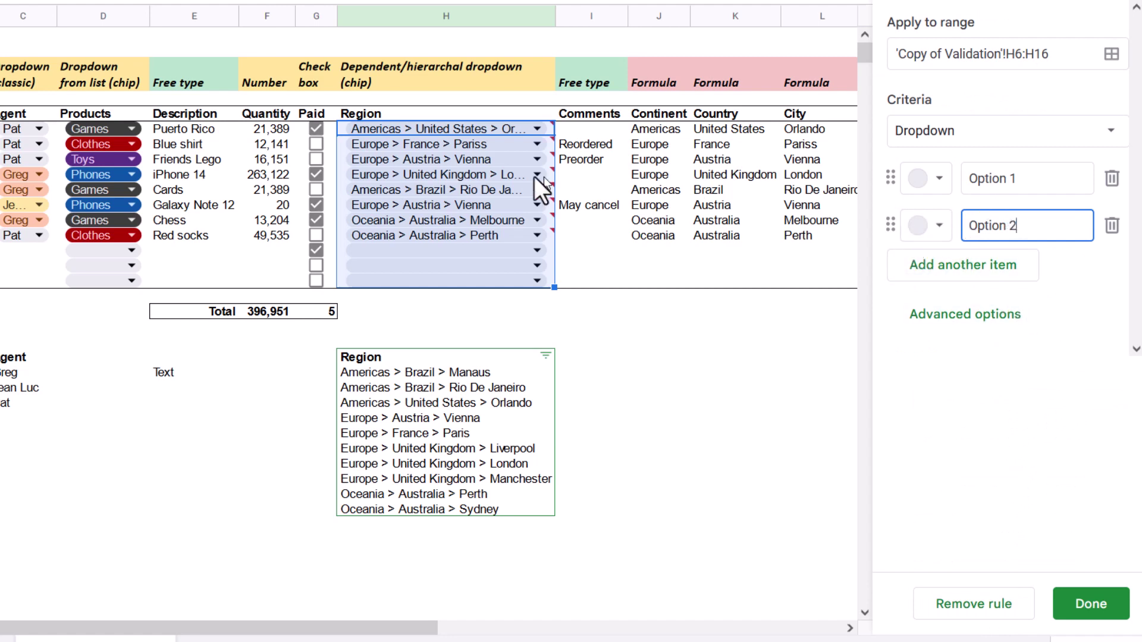
left_click(936, 146)
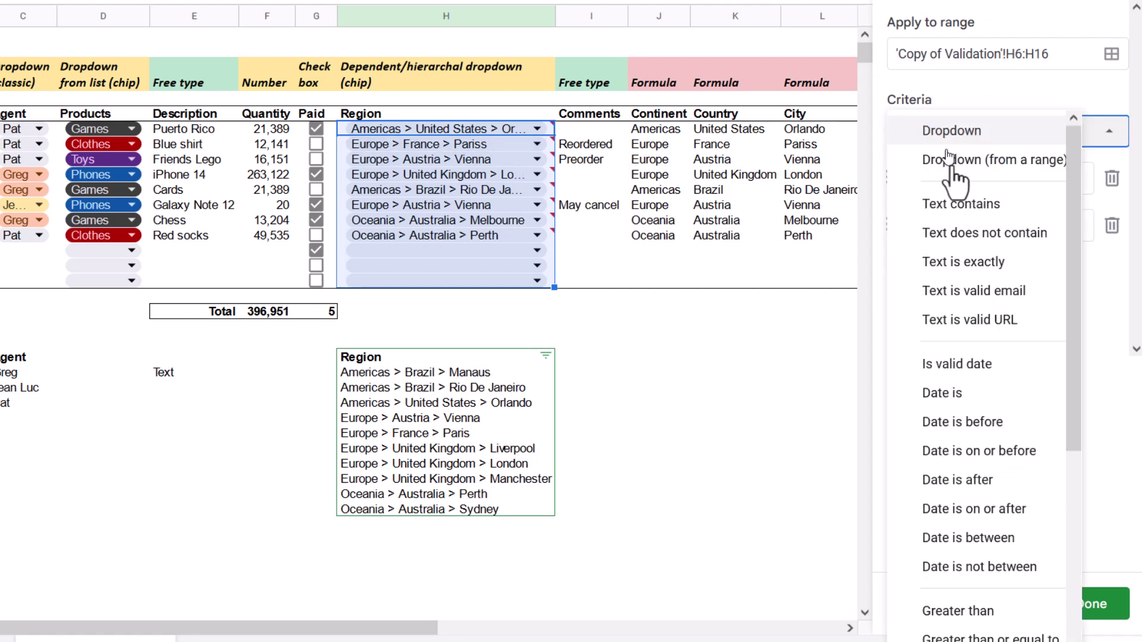
left_click(962, 164)
left_click(1112, 178)
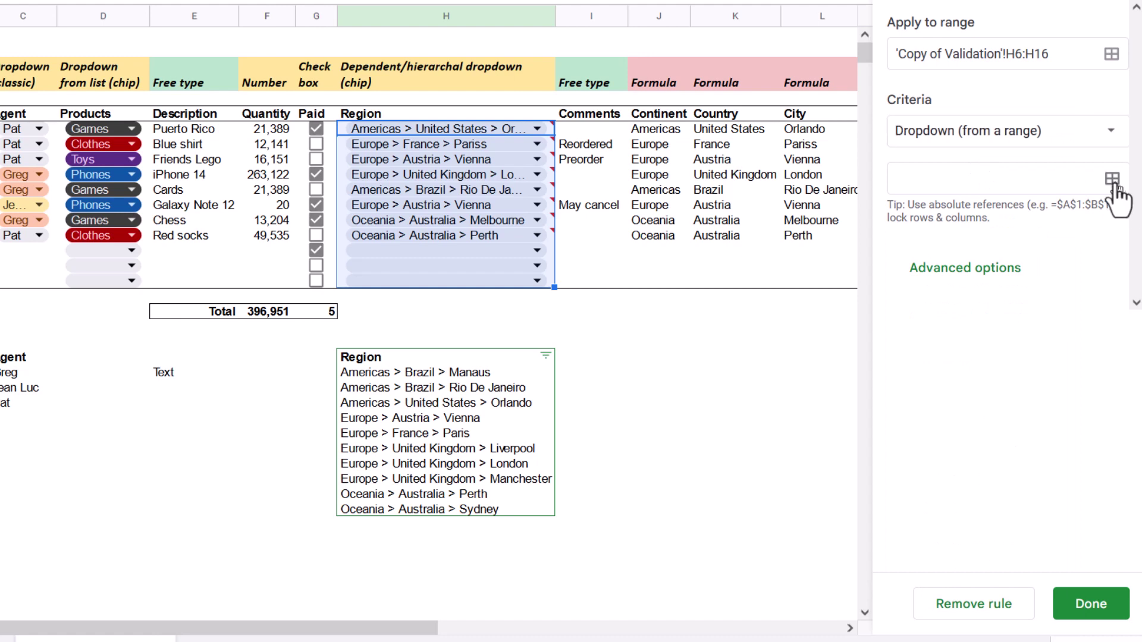
left_click_drag(480, 209, 522, 156)
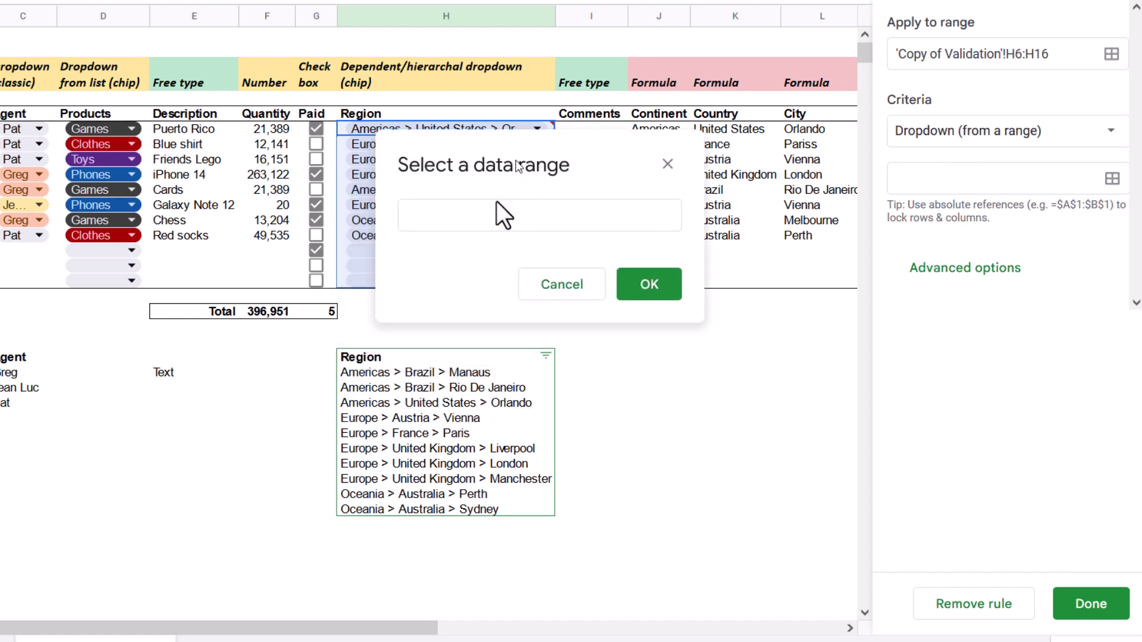
left_click_drag(451, 375, 466, 576)
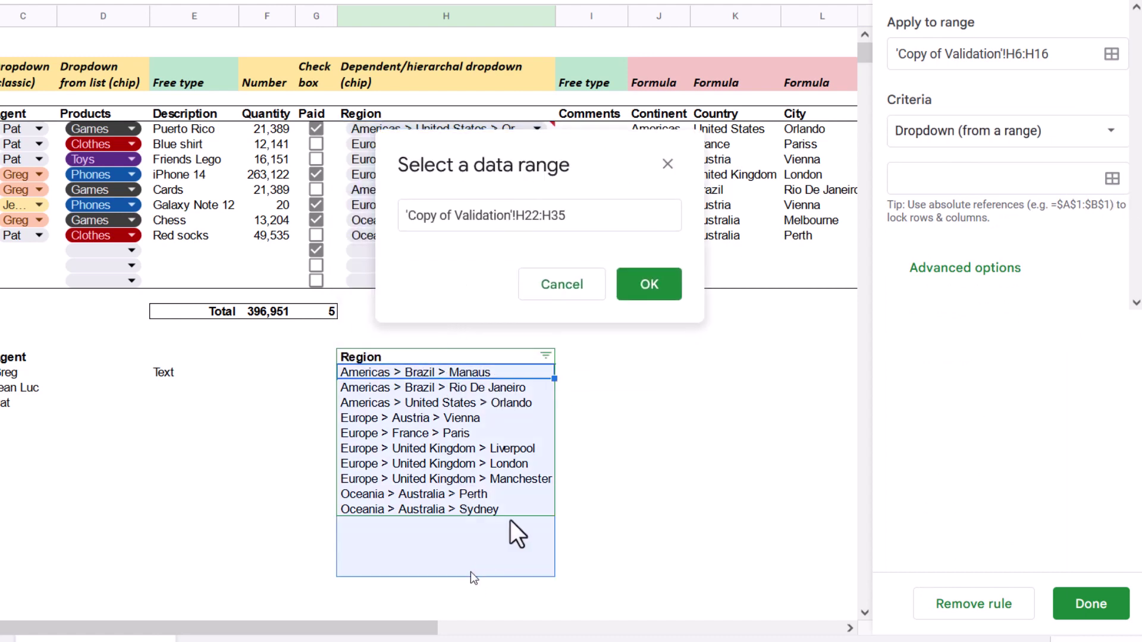
left_click(644, 286)
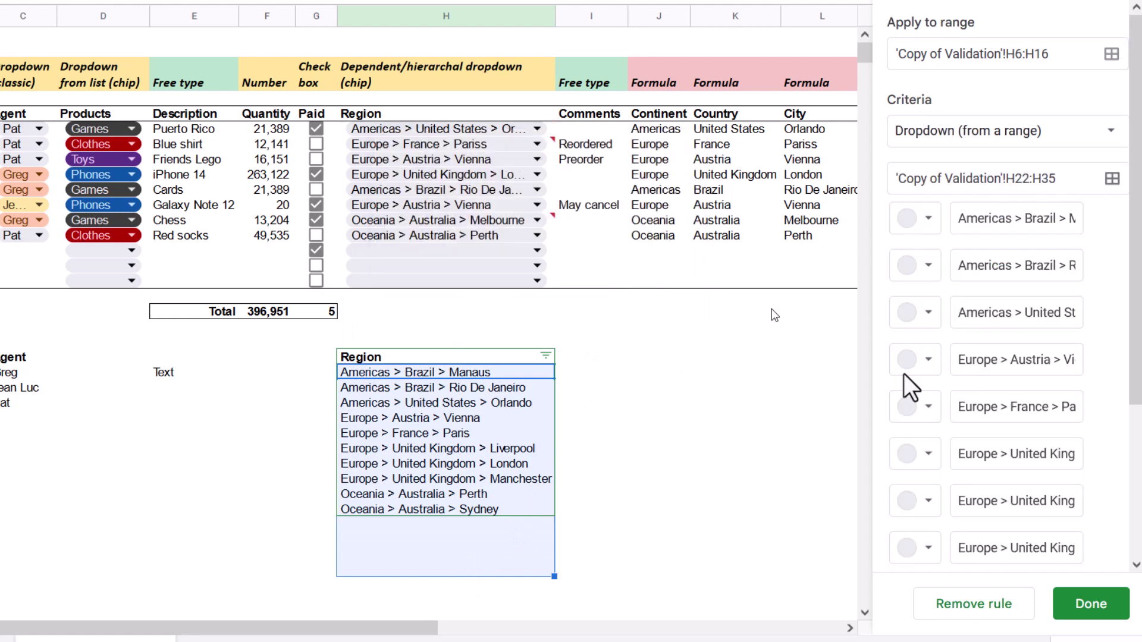
Set the new Region rule's display style to Arrow in its advanced options
scroll(970, 470, "down", 3)
scroll(979, 511, "down", 5)
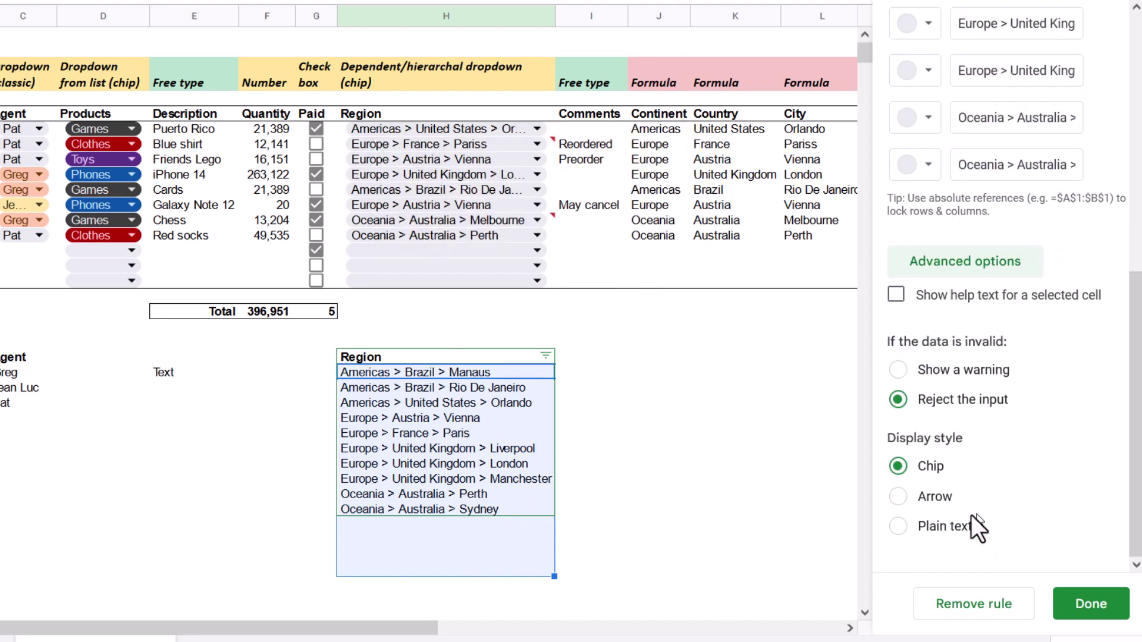
left_click(899, 496)
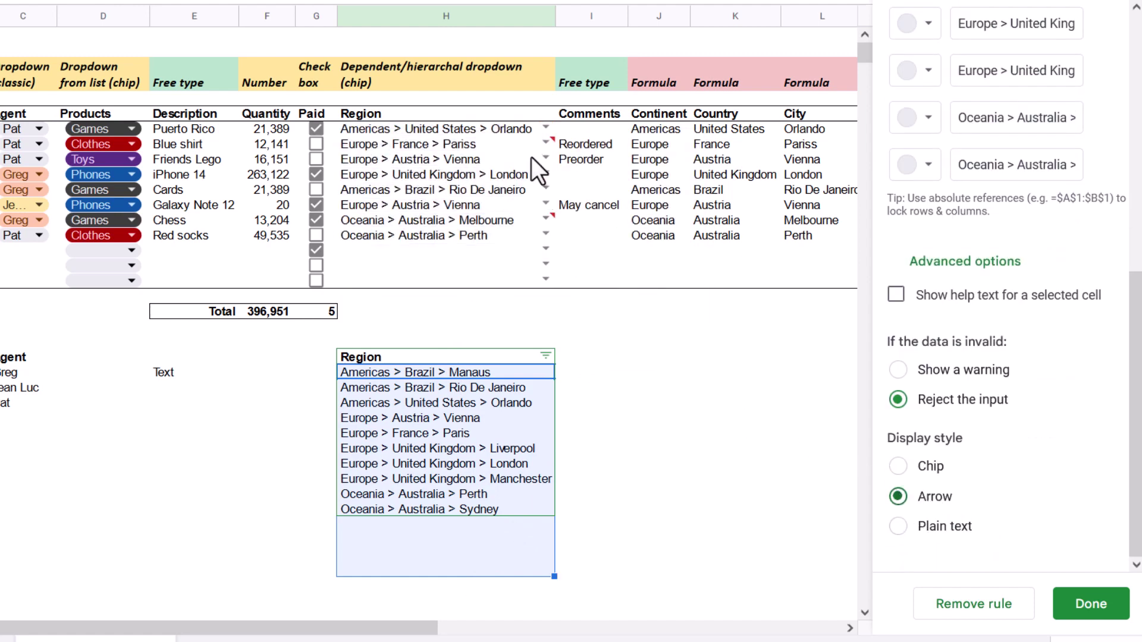
Replace the invalid Pariss entry in H7 with the dropdown option Europe > France > Paris
mouse_move(516, 144)
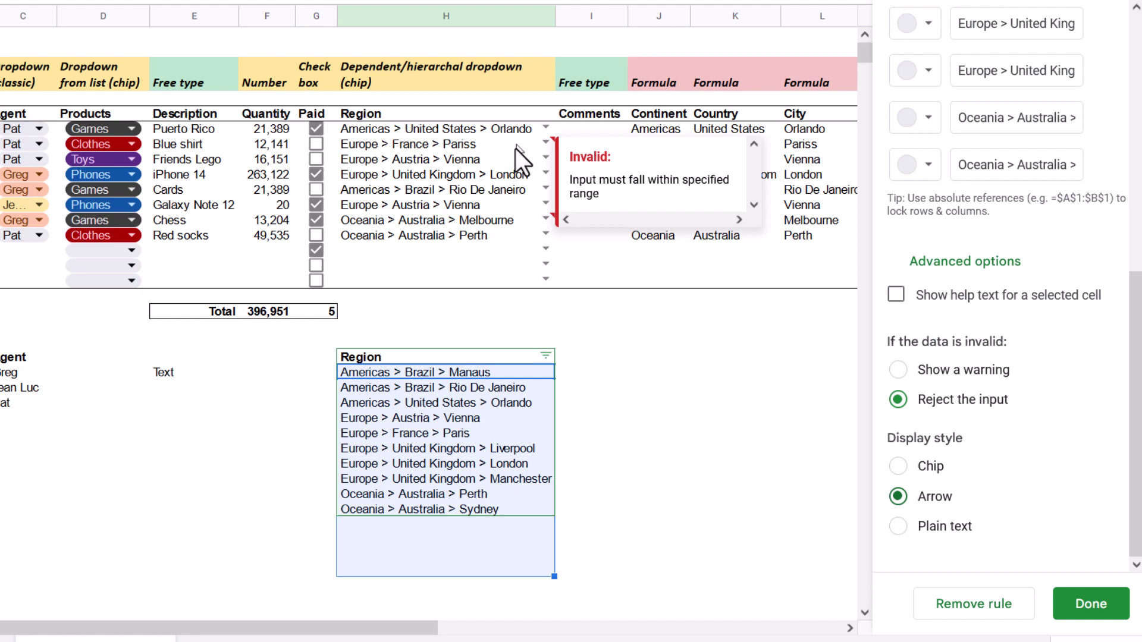
left_click(515, 148)
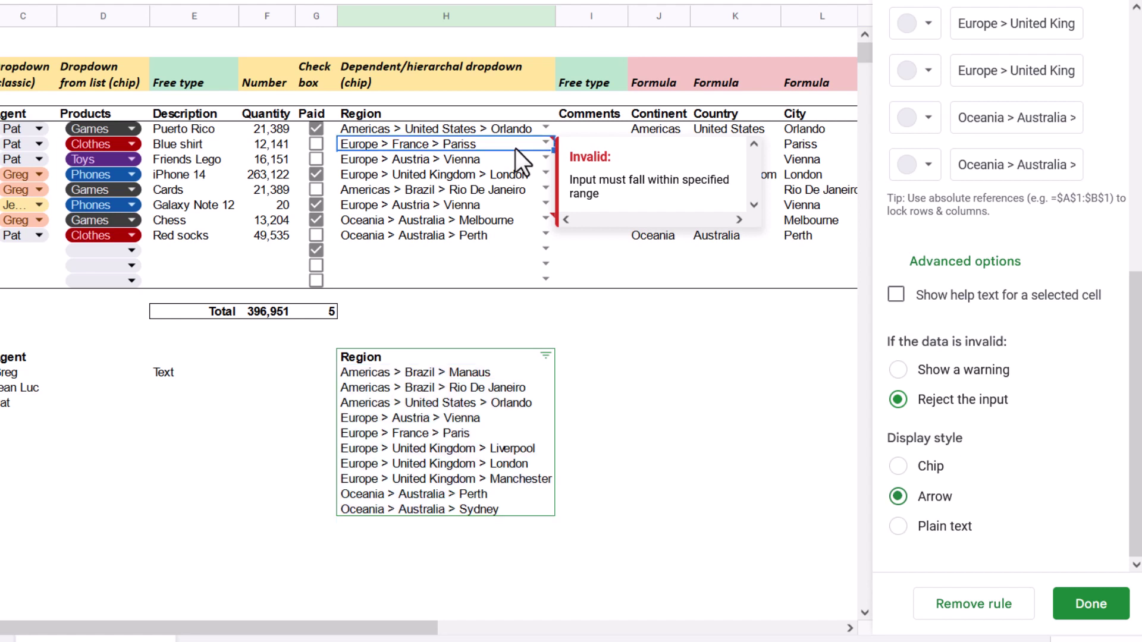
type("paris")
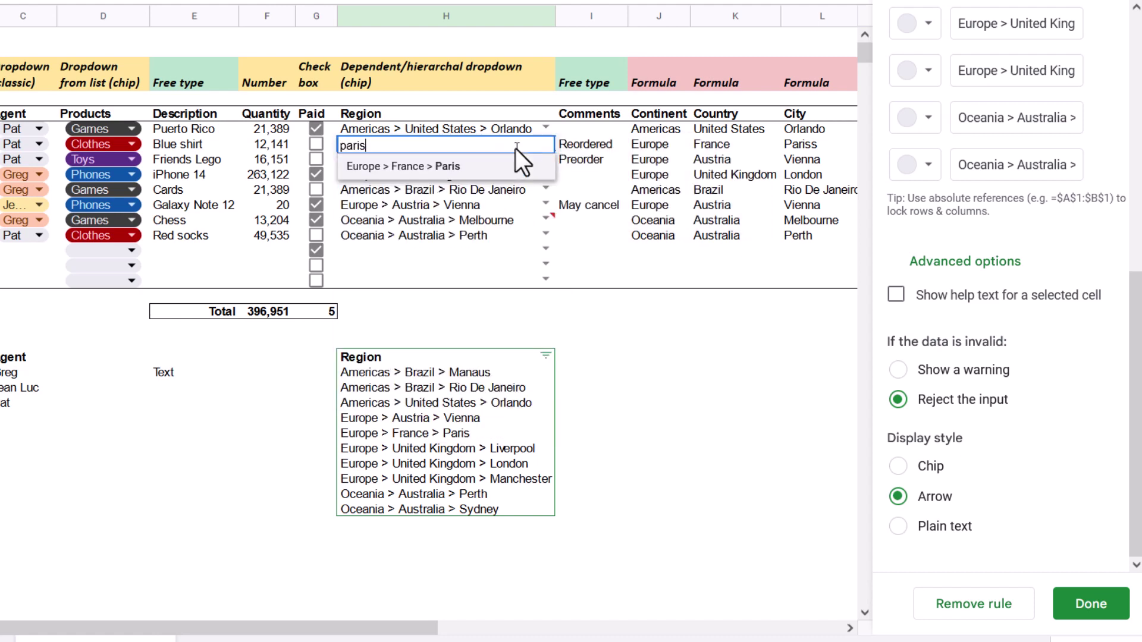
key("Return")
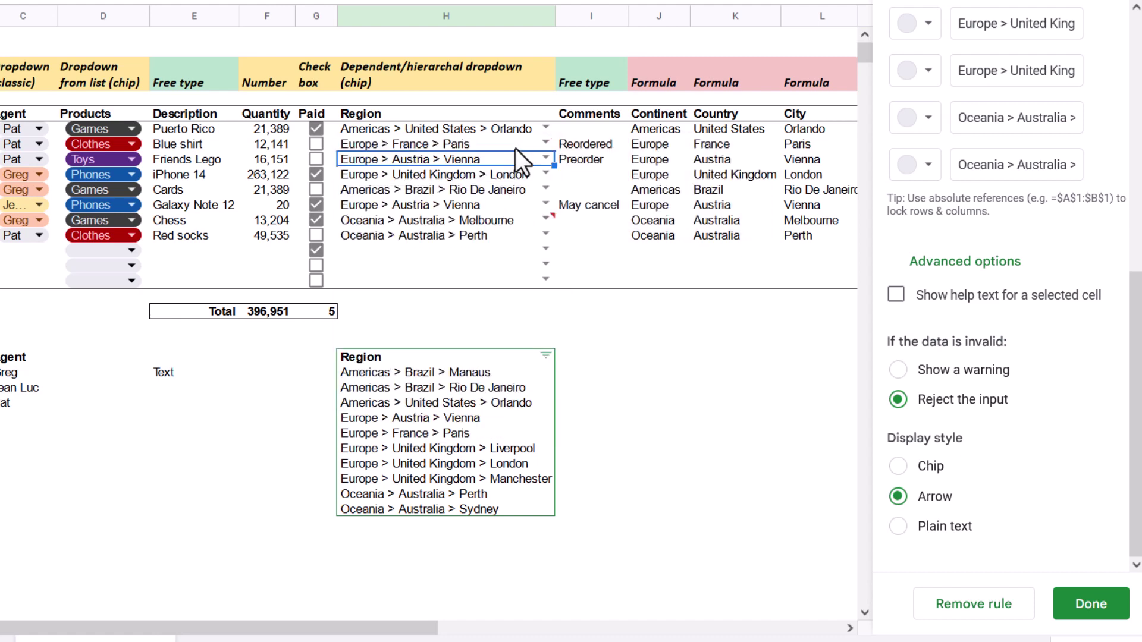
Filter the options in H12 by "aust" and replace the Melbourne entry with Oceania > Australia > Sydney
left_click(488, 218)
type("aust")
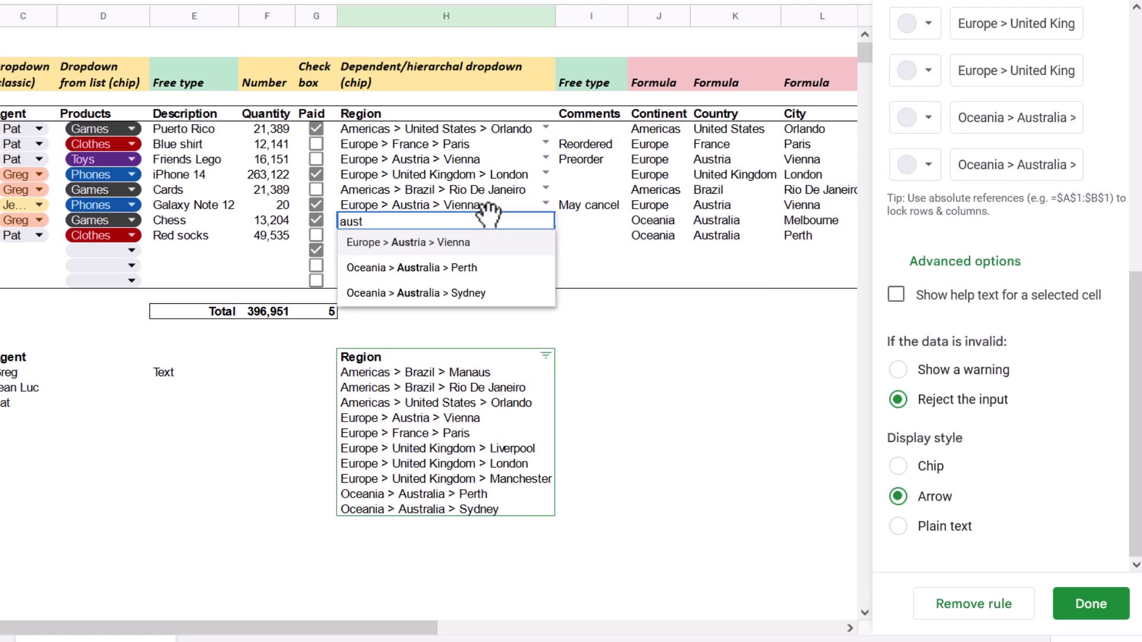
key("Up")
key("Down")
key("Up")
key("Up")
key("Return")
Add Europe > Germany > Frankfurt below the Region source list and sort the list alphabetically from A to Z
left_click(473, 523)
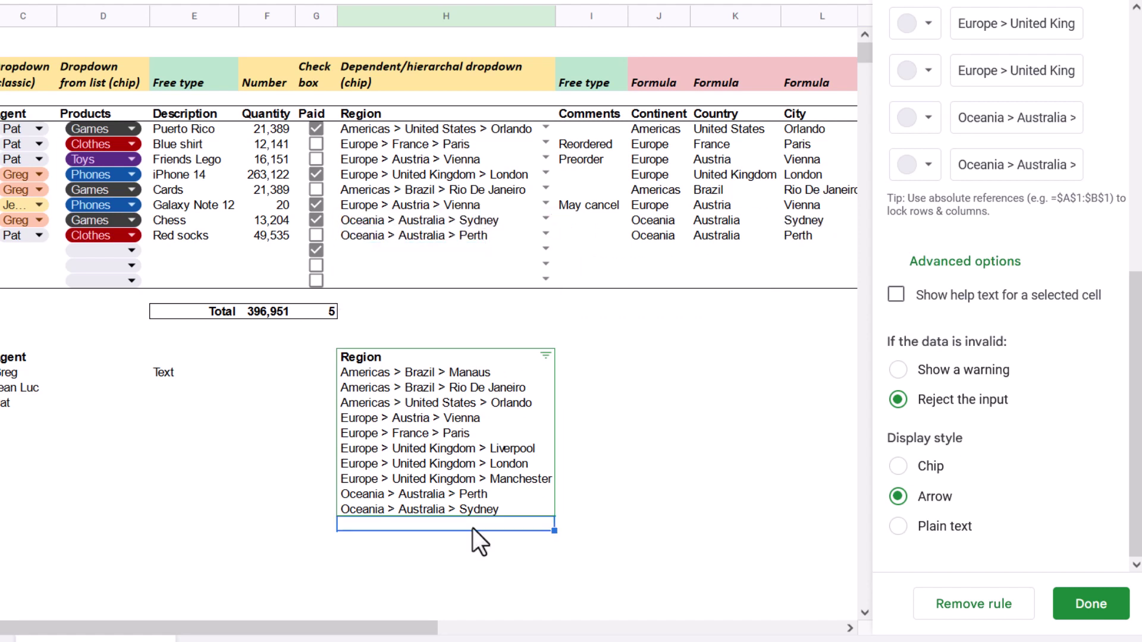
type("Europe ")
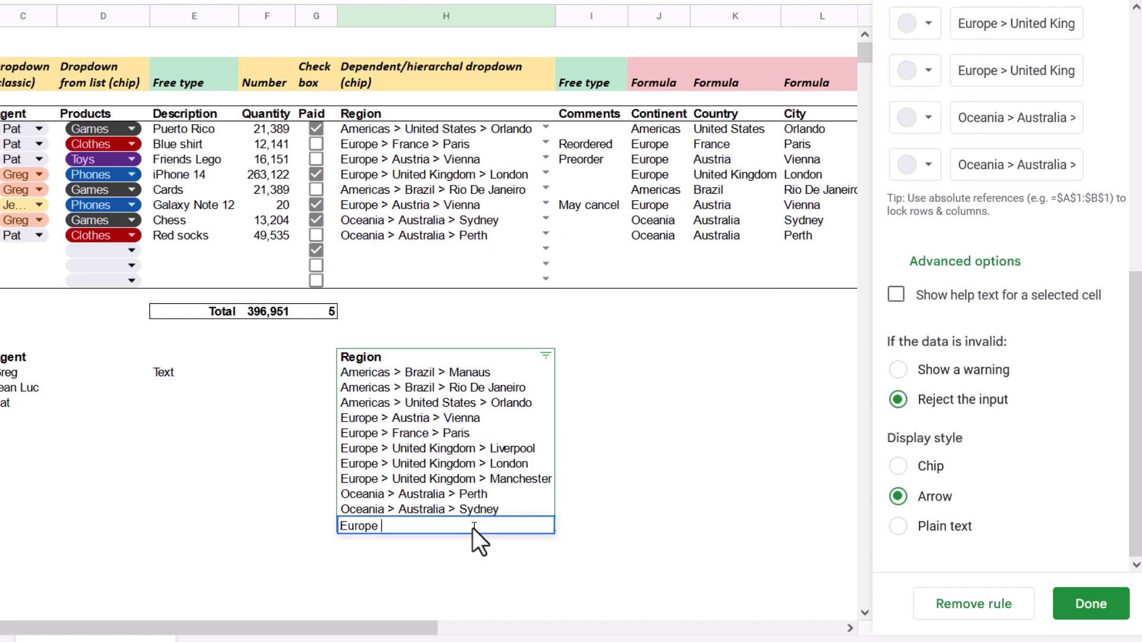
type("> Germany > Frankfurt")
key("Return")
key("Up")
key("Up")
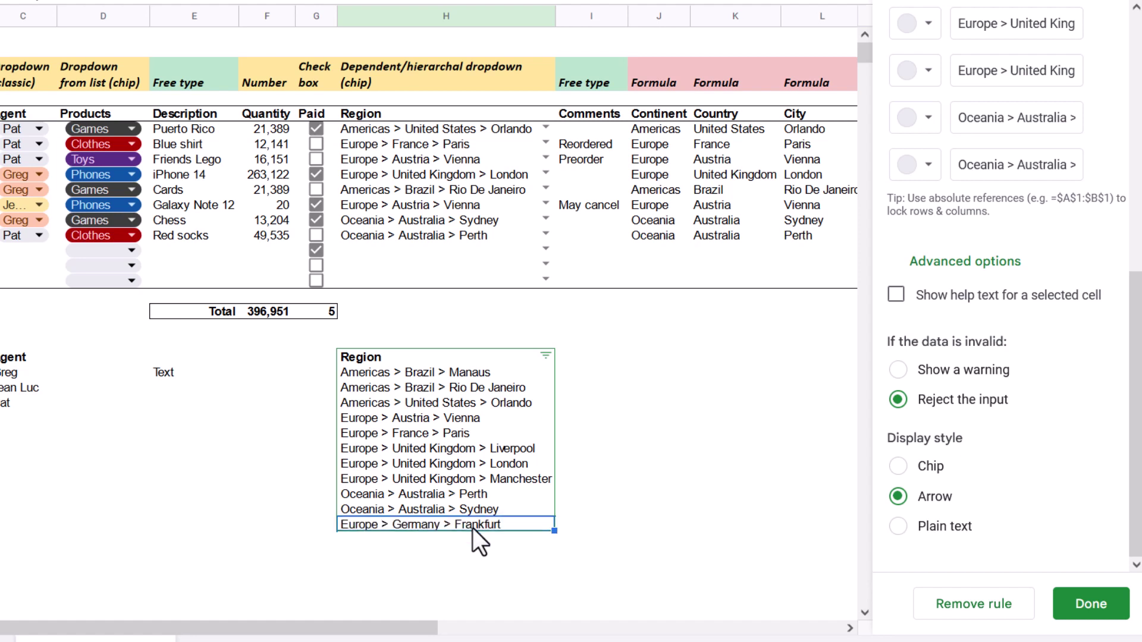
left_click(545, 355)
left_click(353, 67)
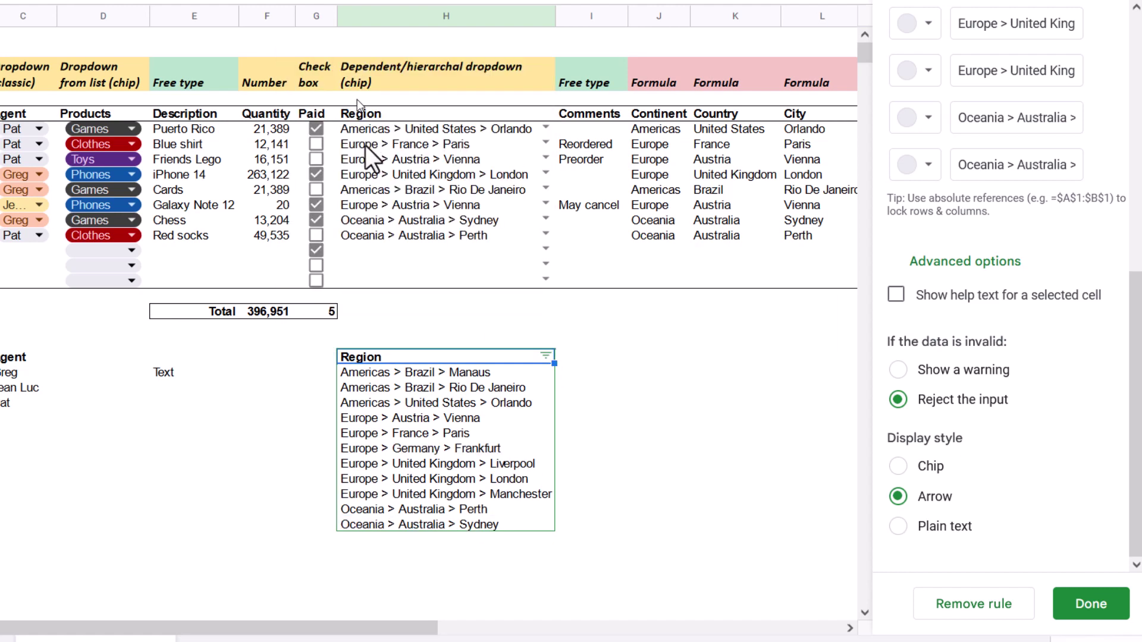
Search the Region dropdown options in the empty cell H14 for "fr"
left_click(401, 249)
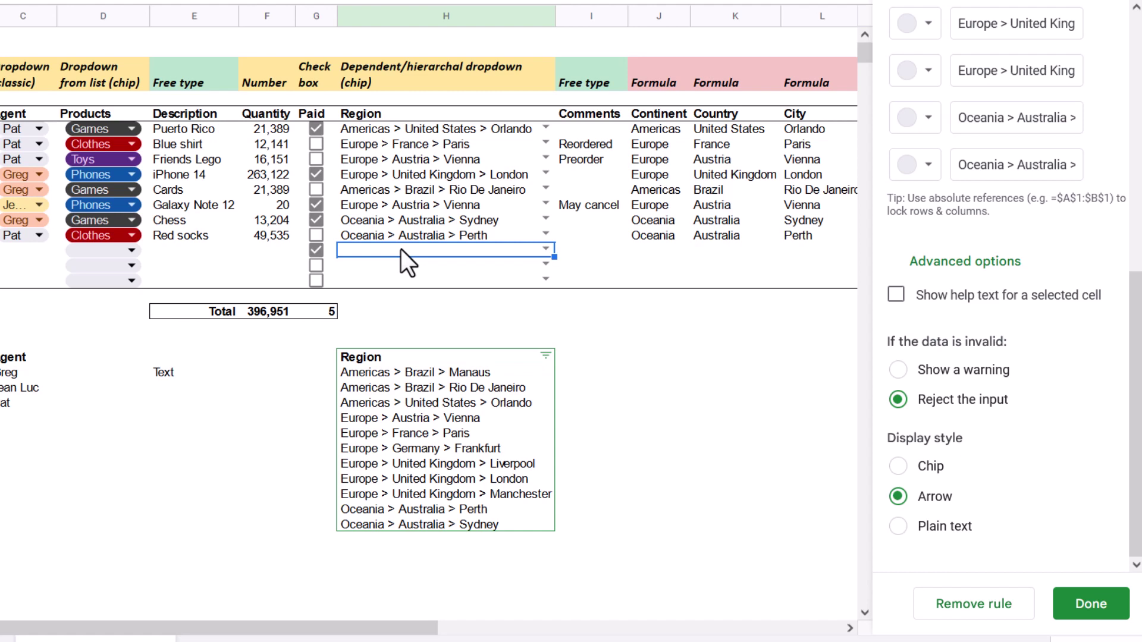
type("fr")
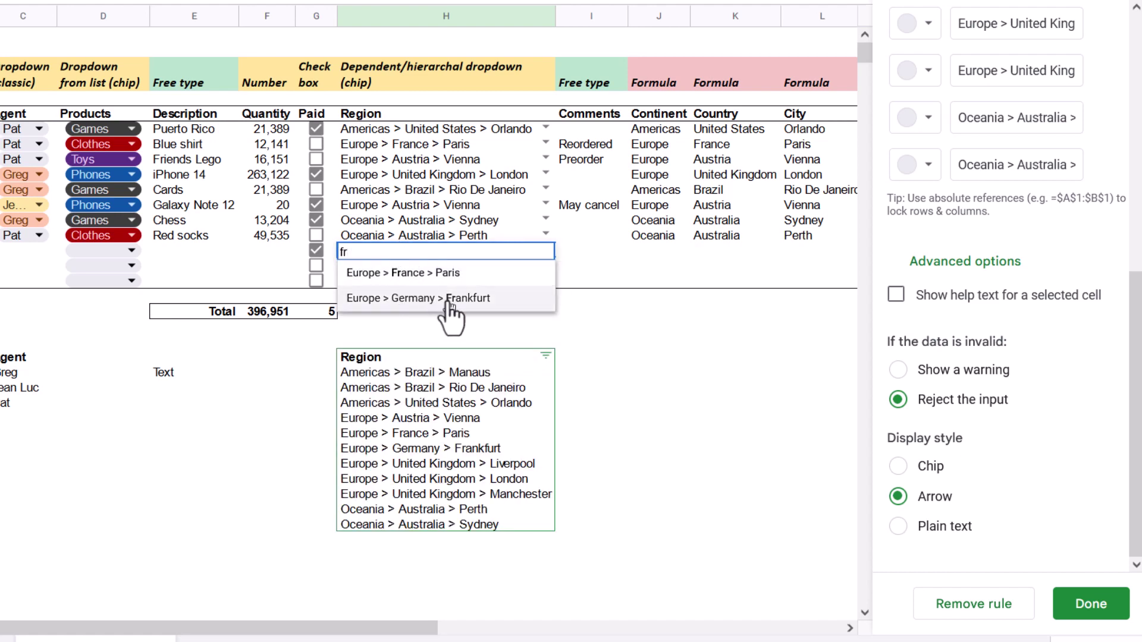
Enter the formula =SPLIT(H6," > ") in cell N6 beside the table to separate the first Region value
left_click(656, 136)
key("Right")
key("Right")
key("Right")
key("Right")
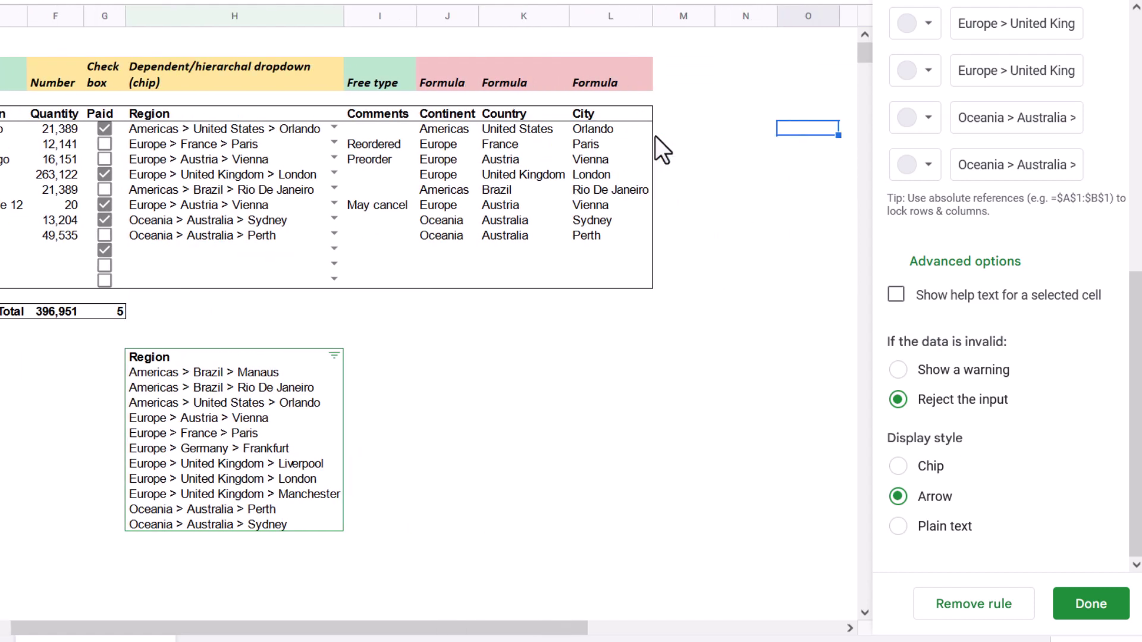
type("=")
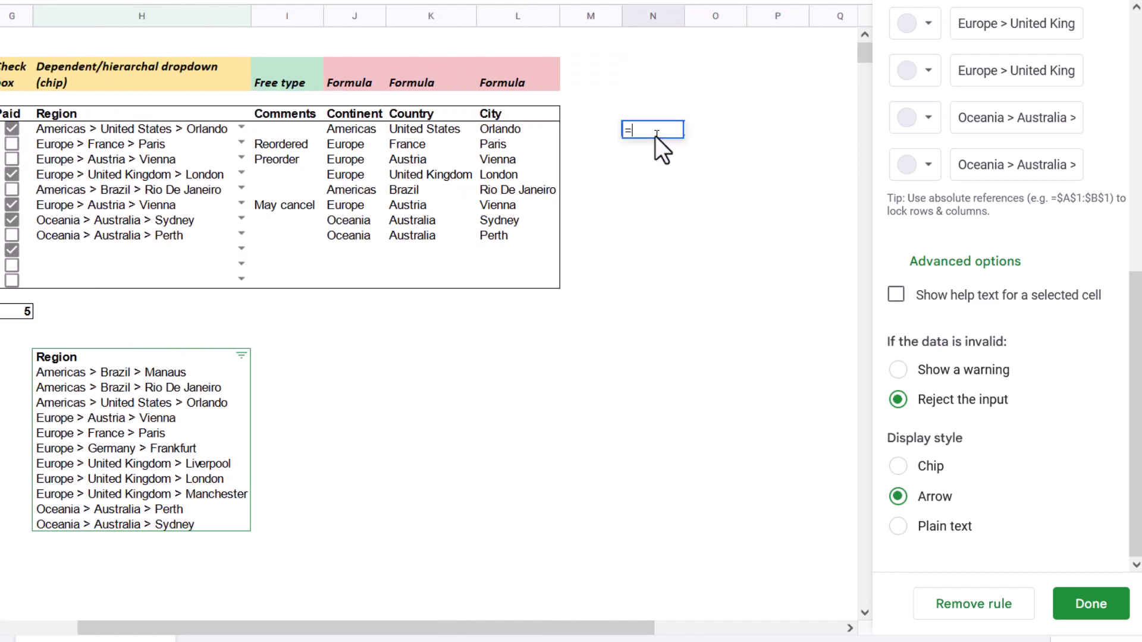
type("spl")
key("Tab")
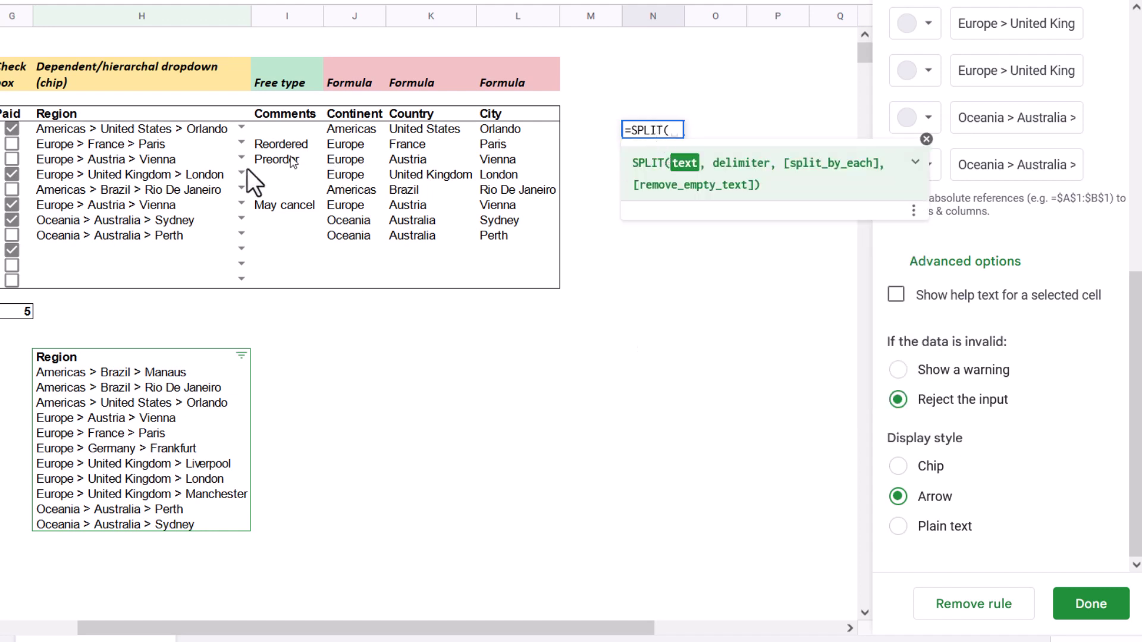
left_click(192, 135)
type(",")
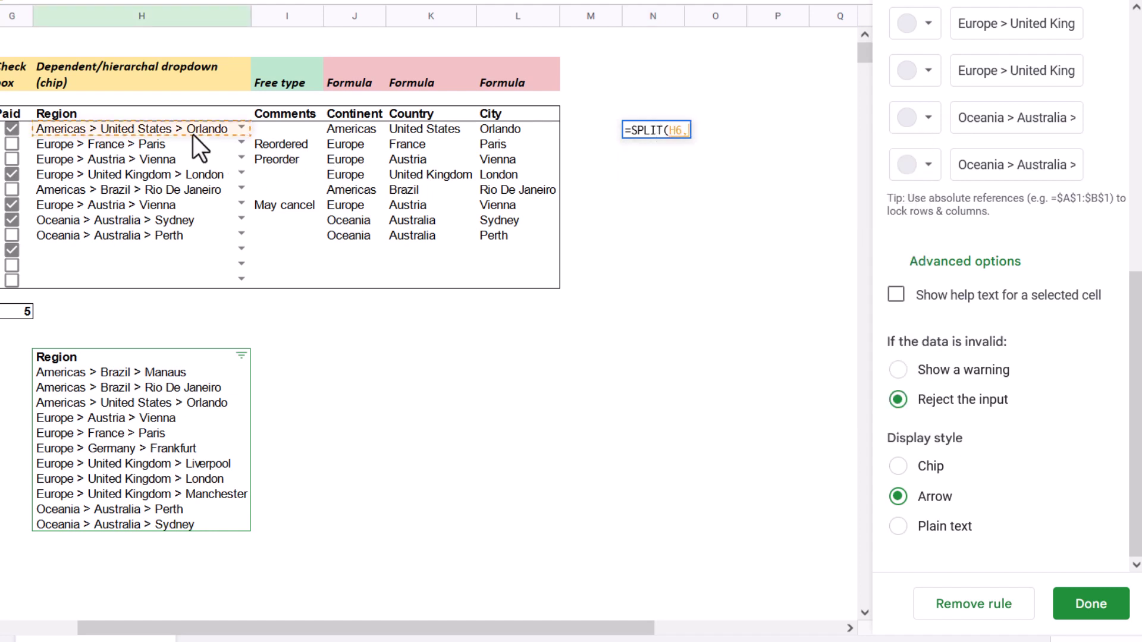
type("\"")
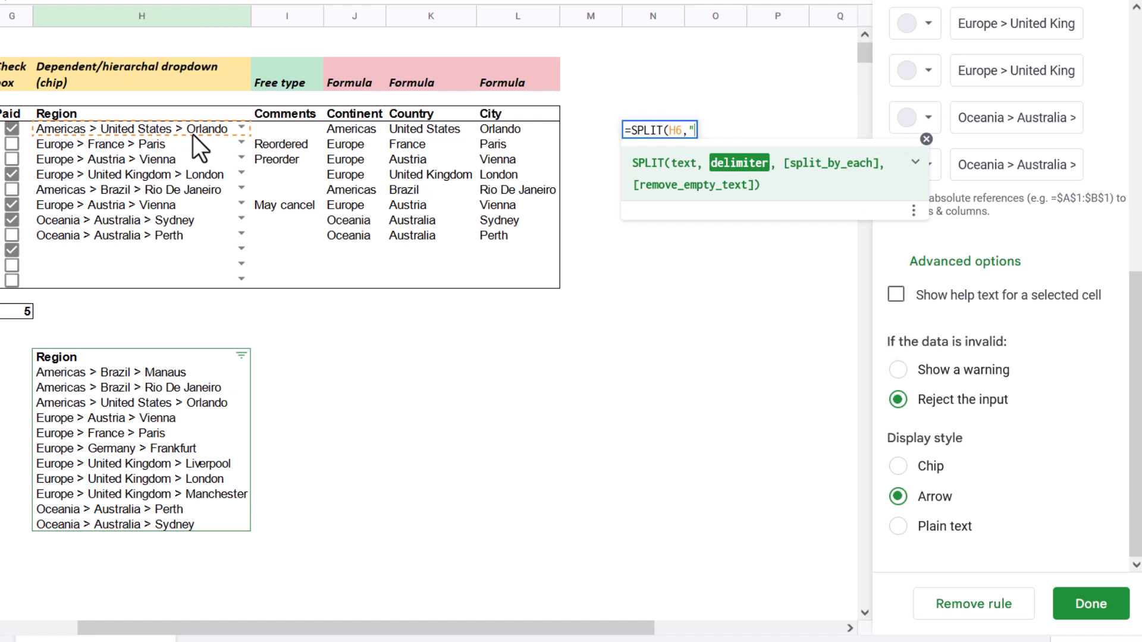
type(" > \"")
type(")")
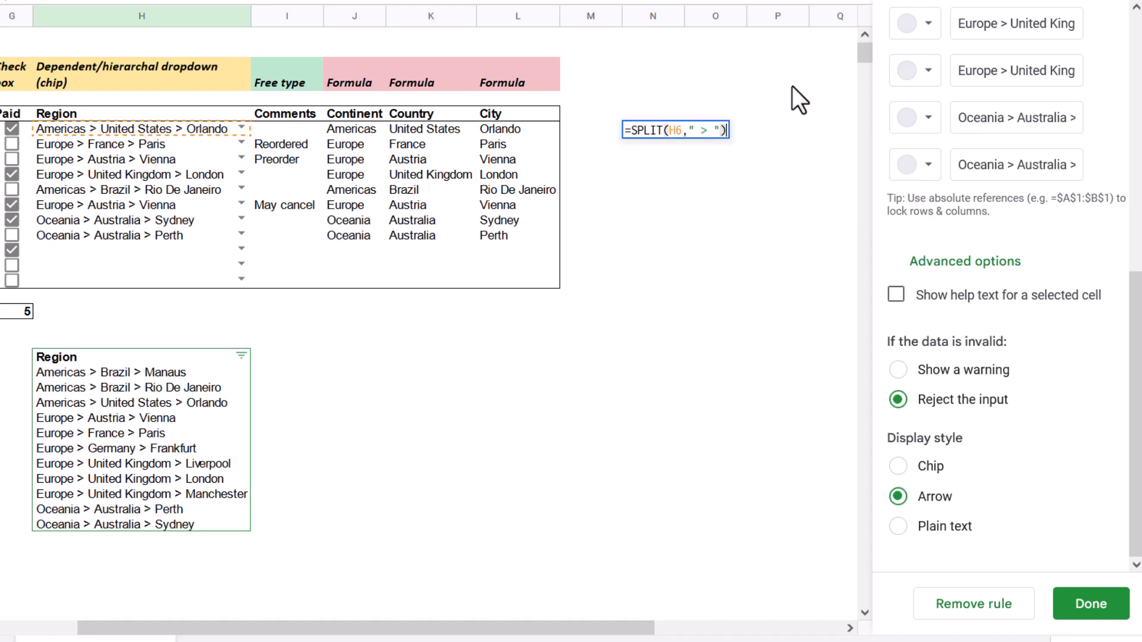
key("Return")
key("Up")
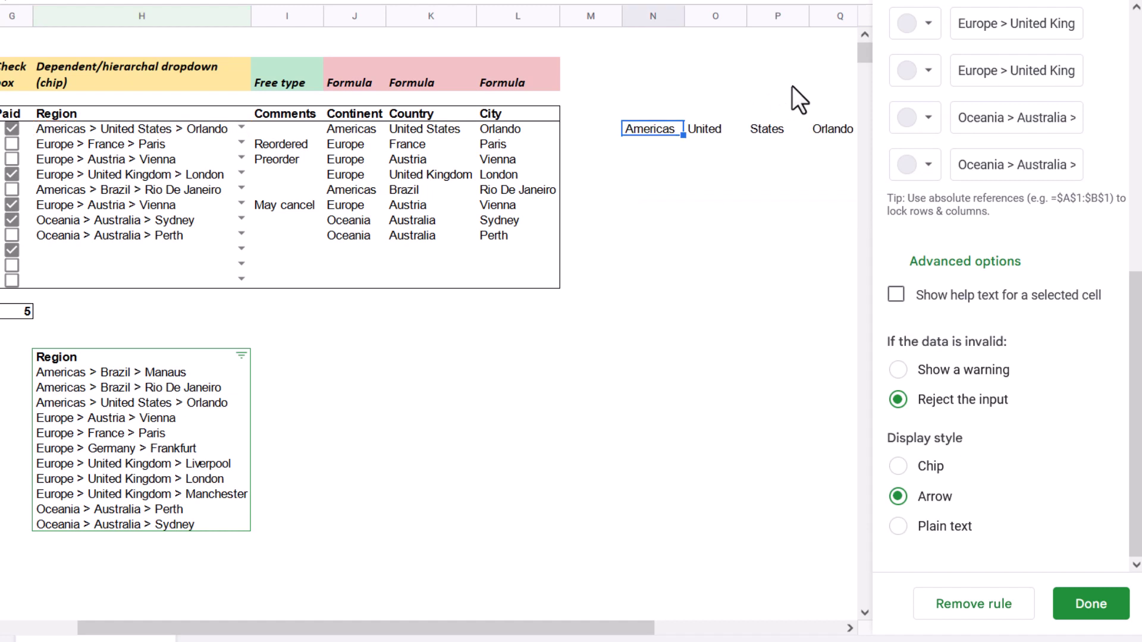
Add FALSE as the split-by-each argument of the SPLIT formula in N6 so the country name stays whole
left_click(723, 128)
left_click(759, 128)
left_click(645, 132)
type(",")
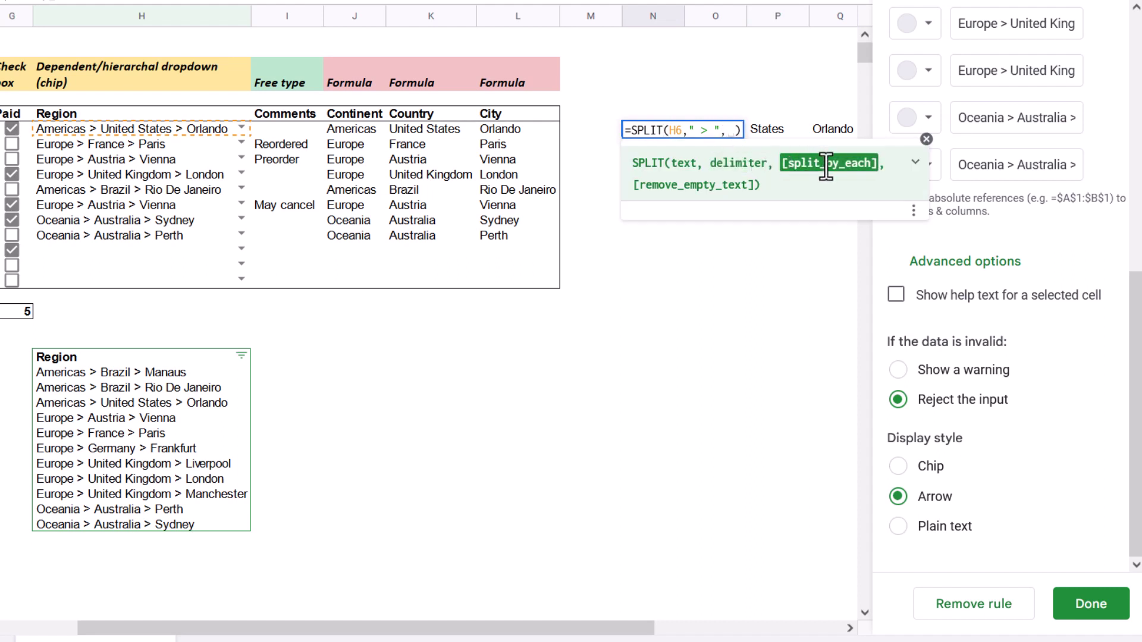
type("FALSE")
double_click(698, 130)
left_click(708, 131)
left_click(734, 130)
key("Return")
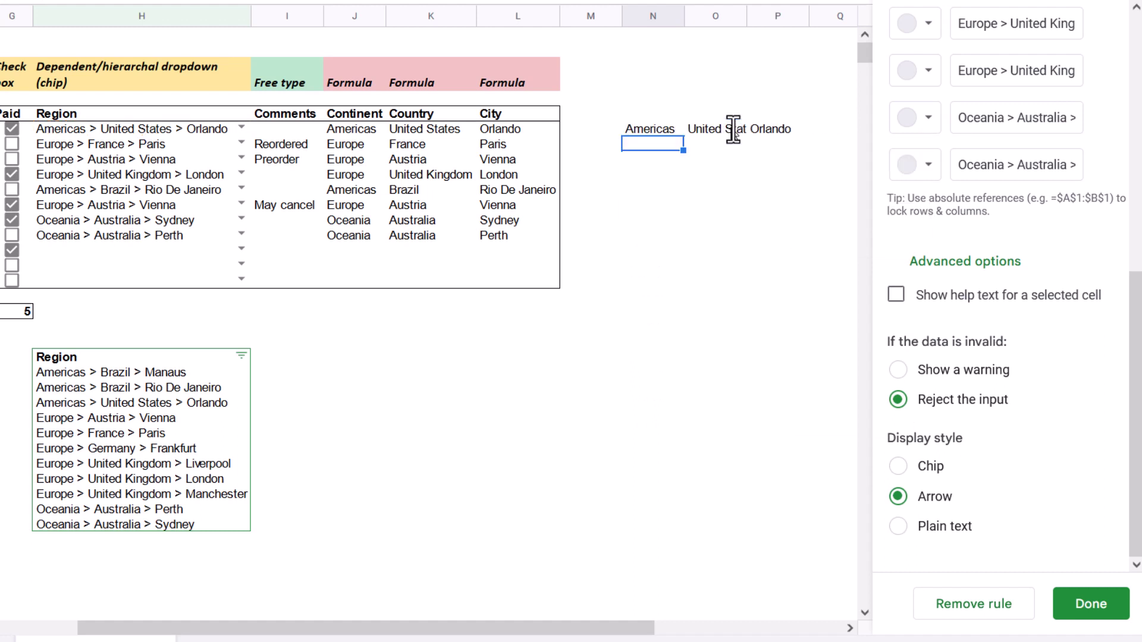
Fill the SPLIT formula from N6 down to N17 and inspect the error beside an empty Region row
left_click(730, 127)
left_click(666, 129)
left_click_drag(683, 137, 673, 303)
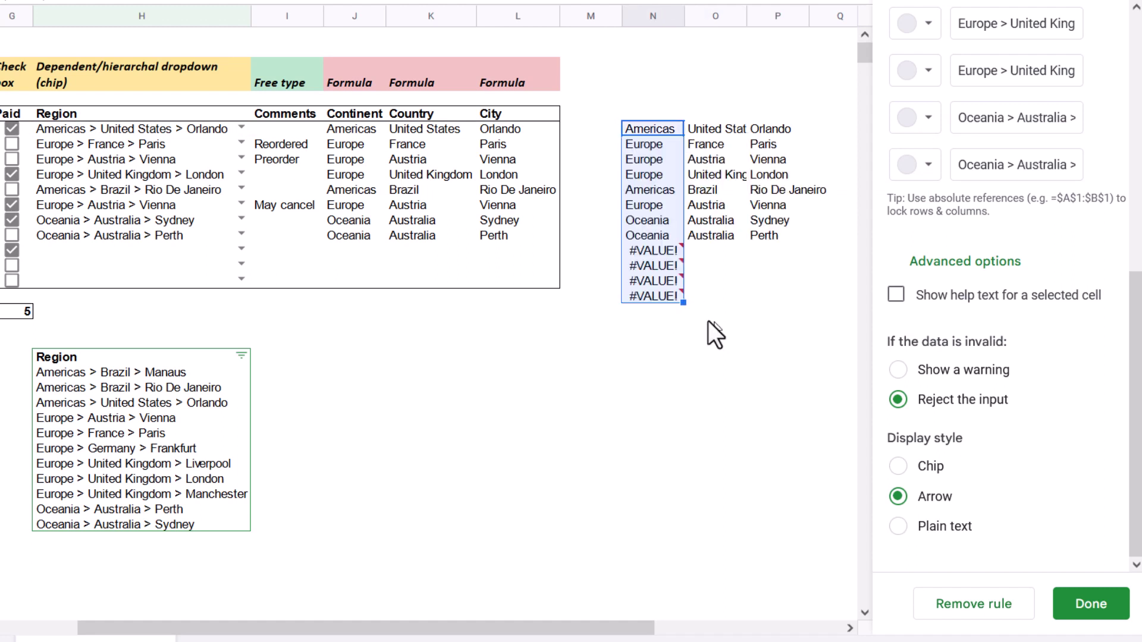
left_click(654, 281)
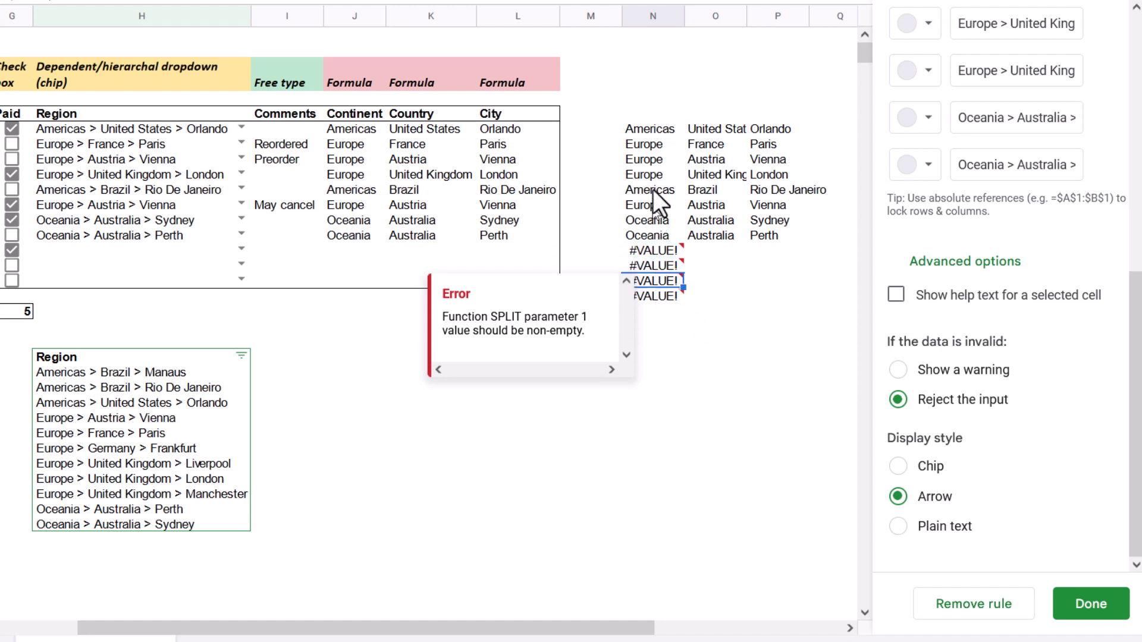
Change the N6 formula to =if(isblank(H6),"", SPLIT(H6," > ",FALSE)) and fill it down to N19
left_click(658, 132)
double_click(658, 132)
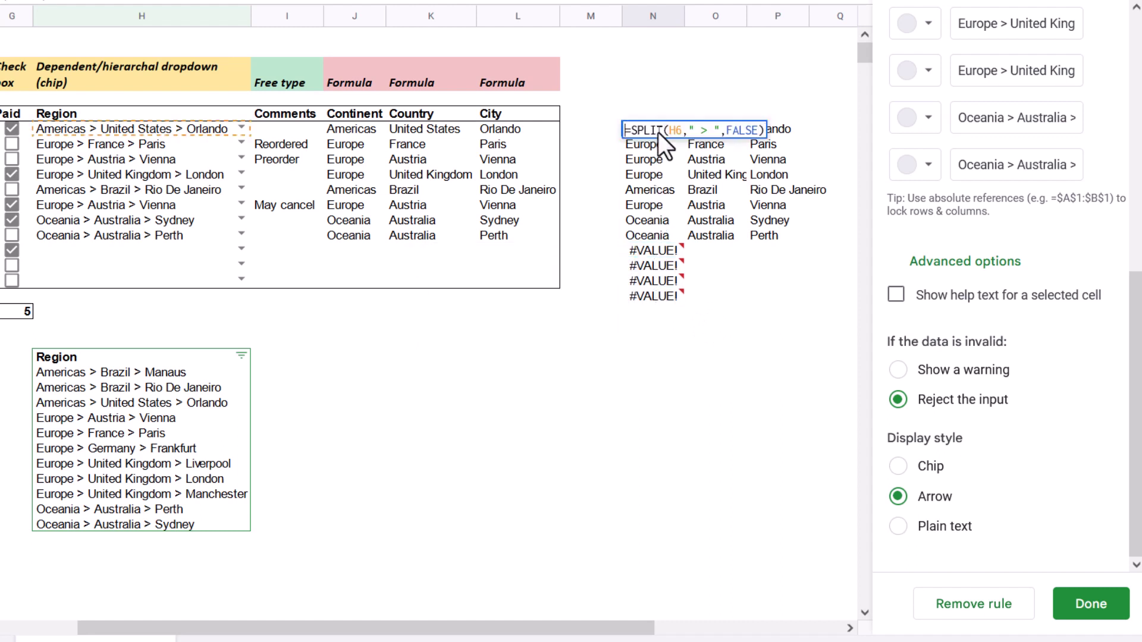
key("Home")
key("Right")
type("if(")
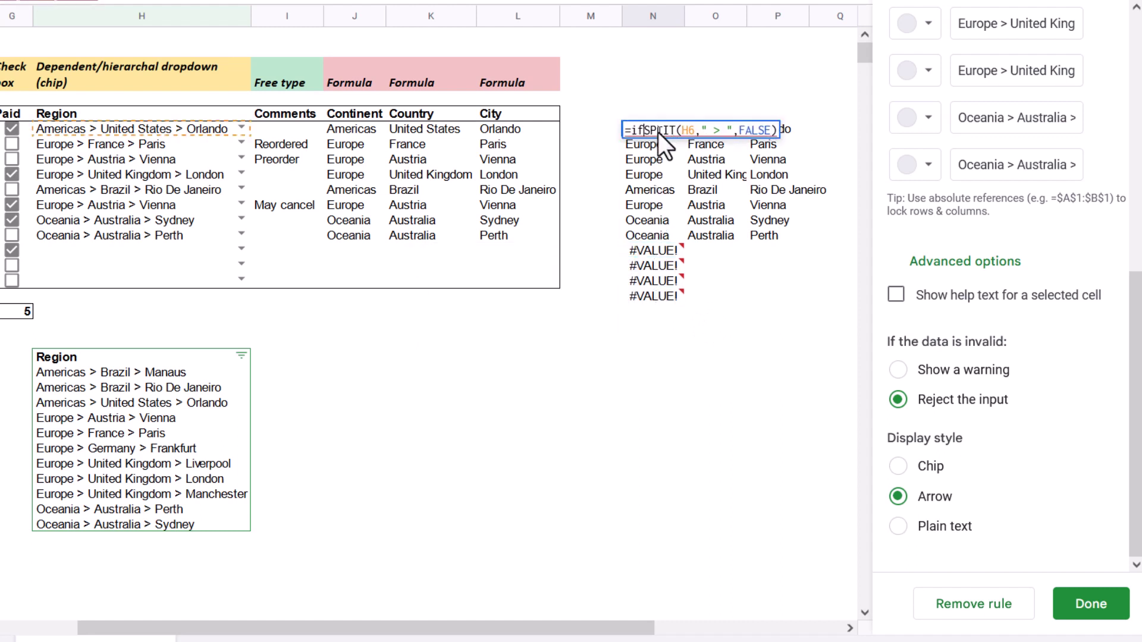
type("isblank")
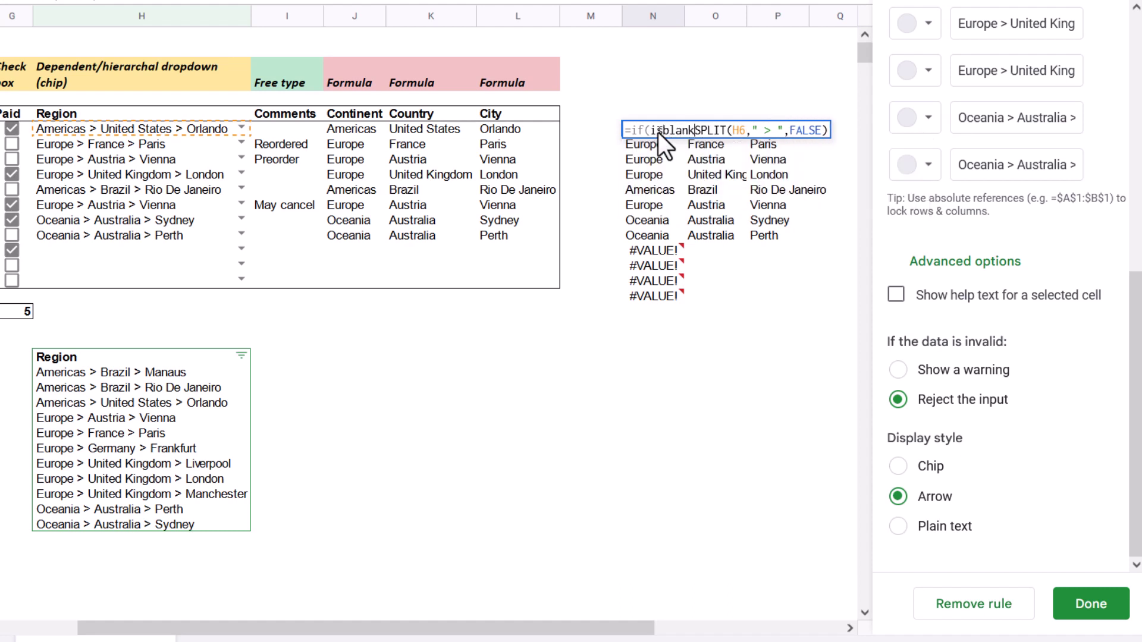
type("(")
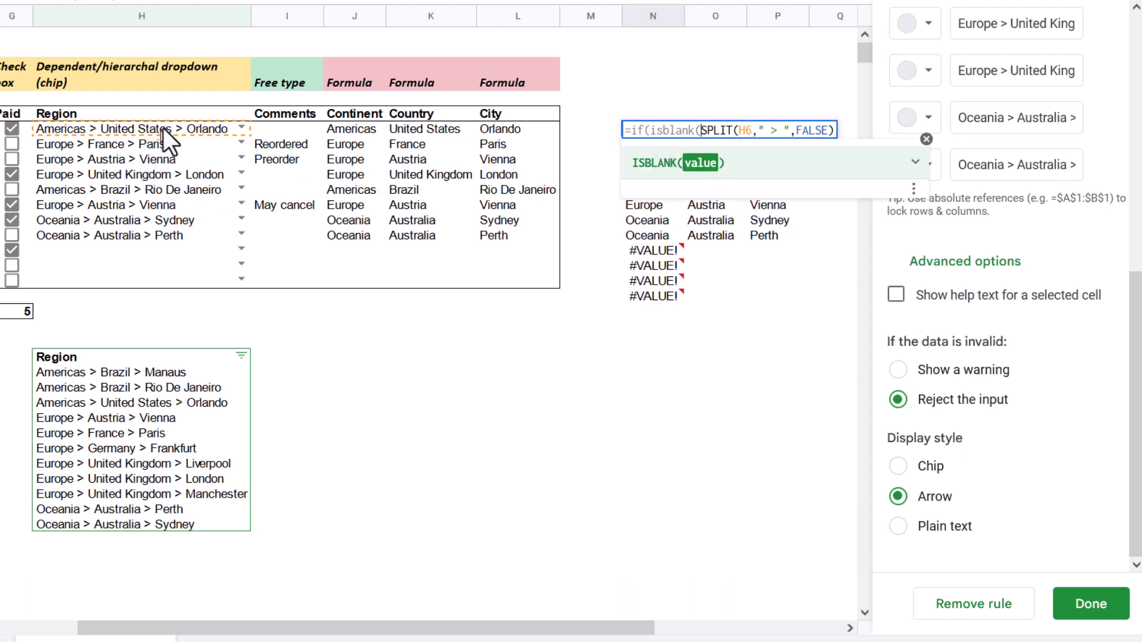
type("H6), ")
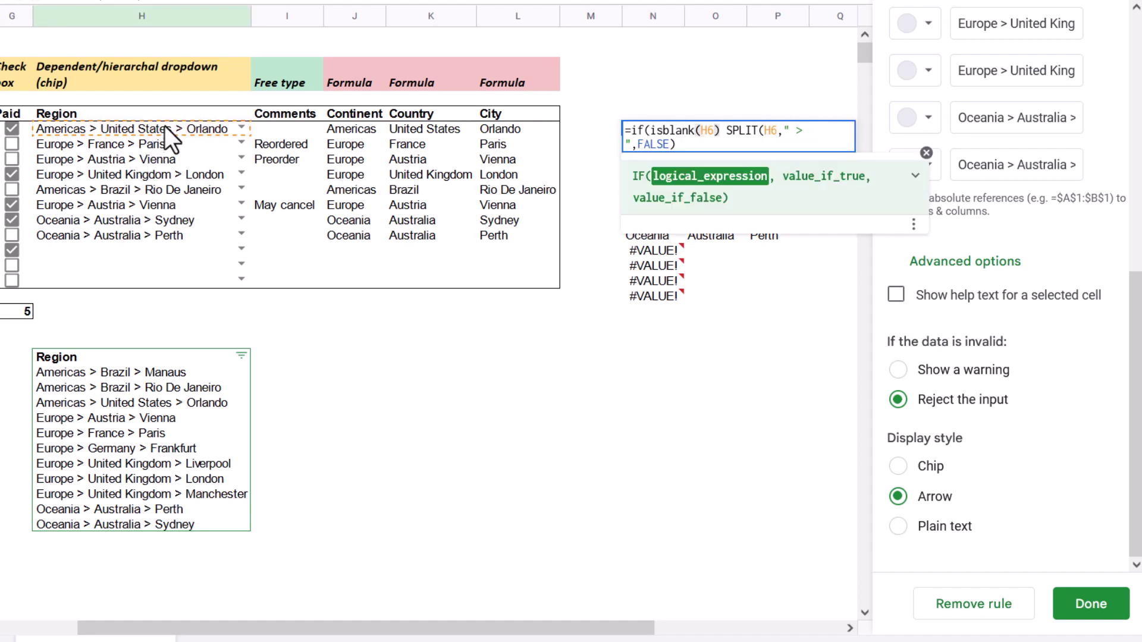
type("\"\"")
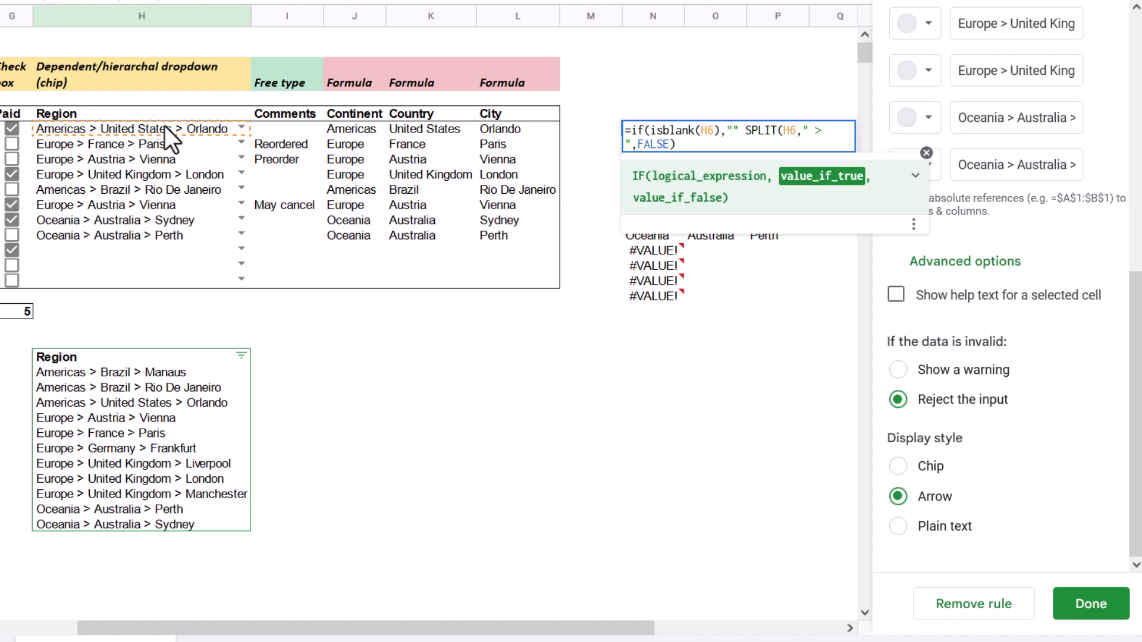
type(",")
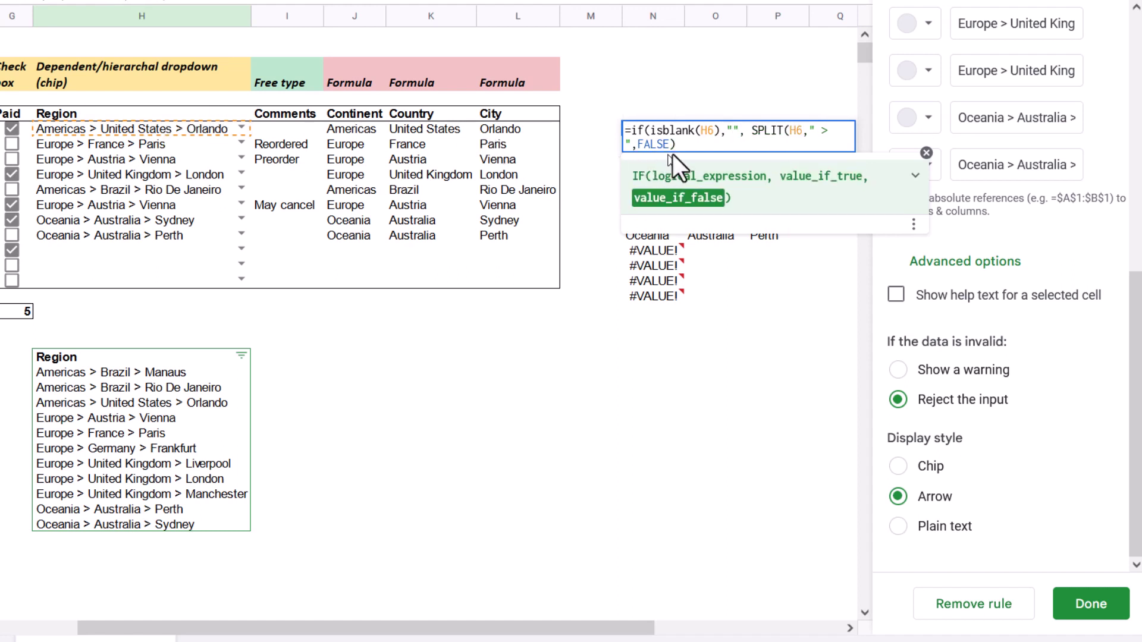
type(")")
key("Return")
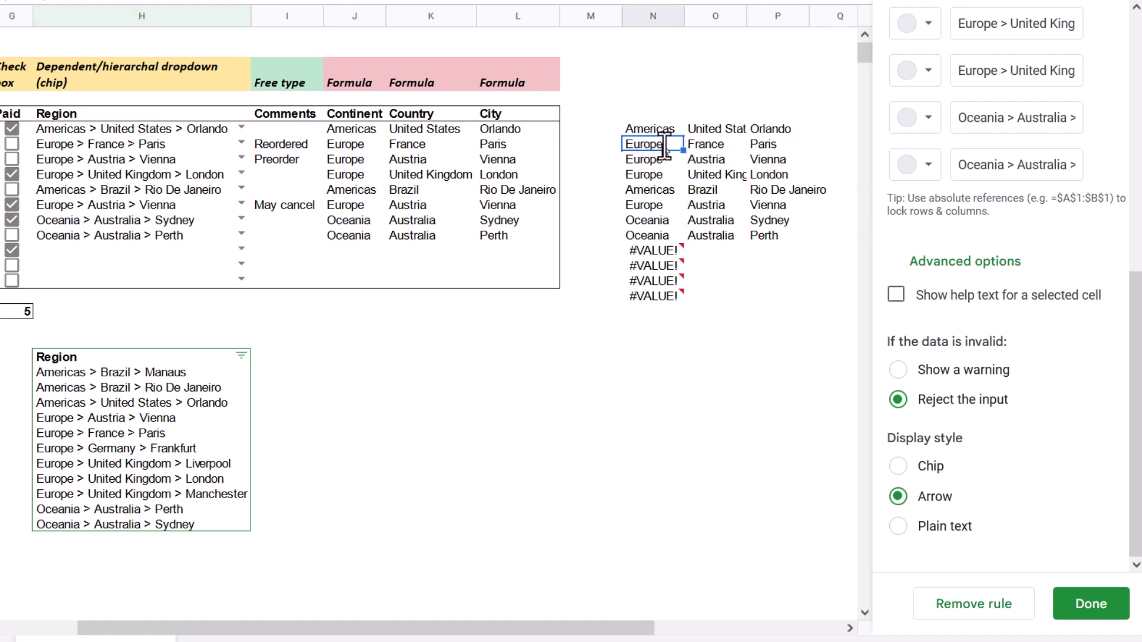
key("Up")
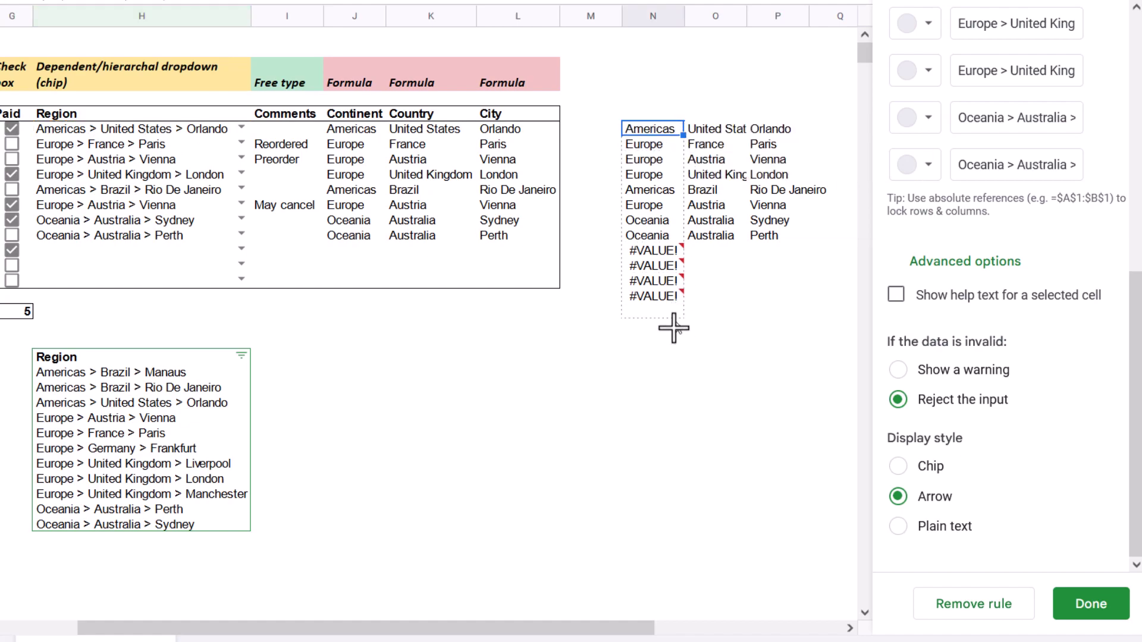
left_click_drag(674, 328, 688, 327)
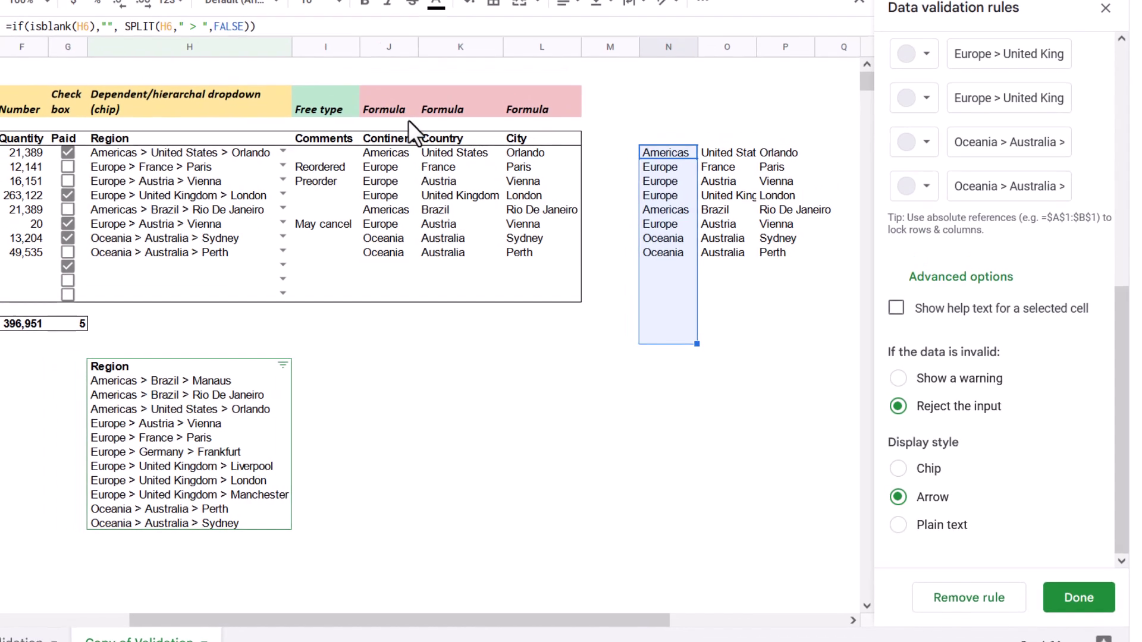
Look over the column type labels in row 3 and the first record's fields across the table
left_click(408, 120)
key("Right")
key("Right")
key("Right")
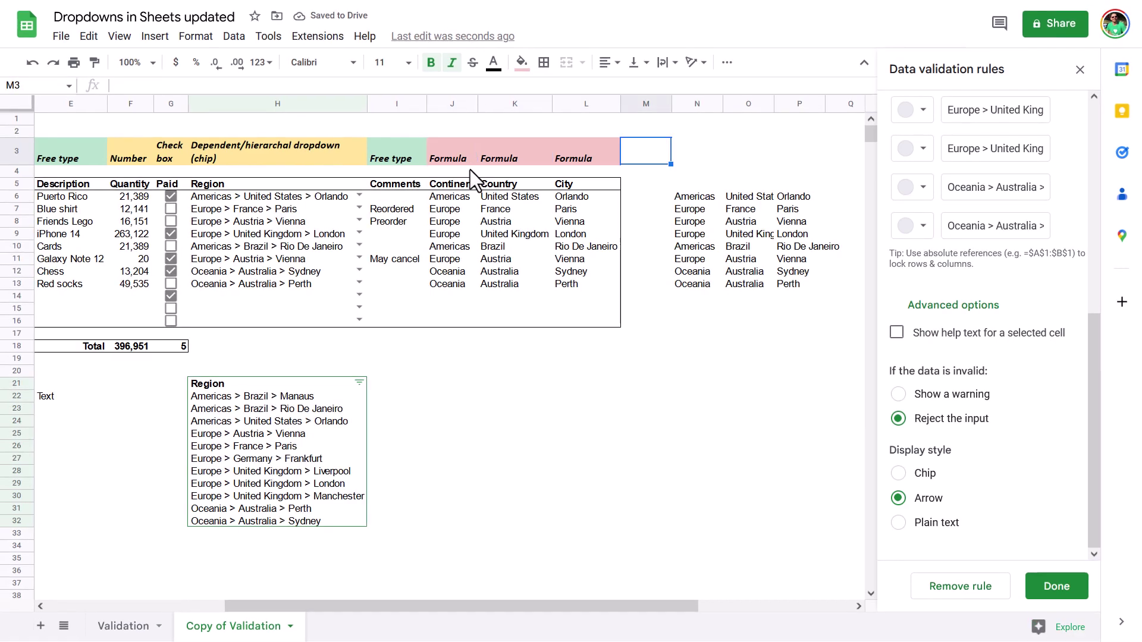
key("Left")
key("Left")
key("Left")
key("Left")
key("Left")
key("Left")
key("Left")
key("Left")
key("Left")
key("Left")
key("Left")
key("Left")
key("Down")
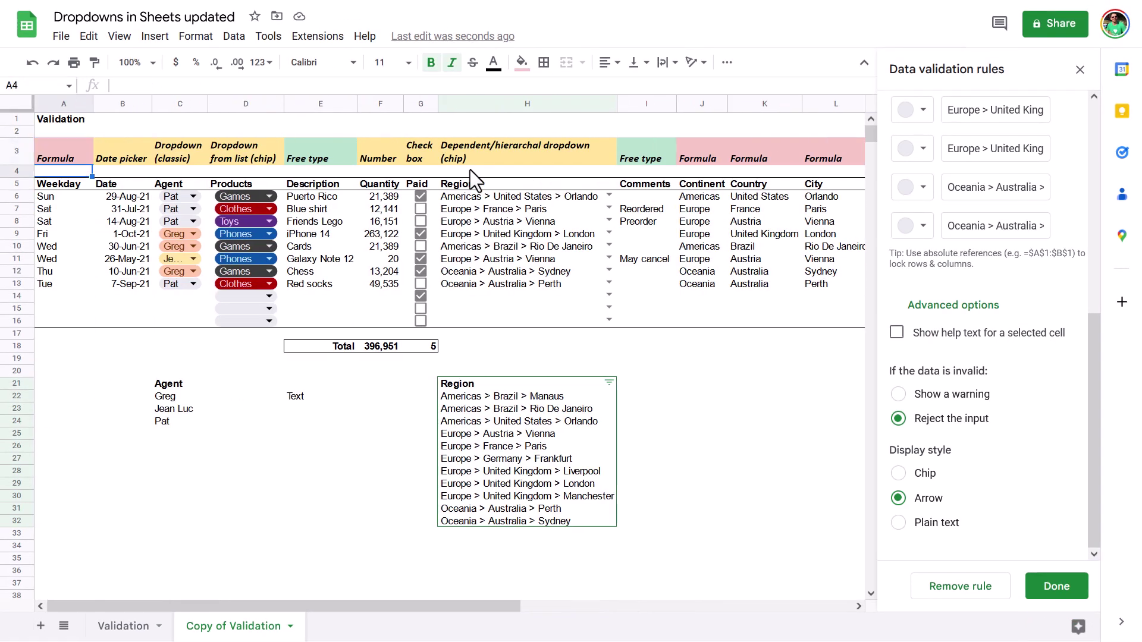
key("Down")
key("Right")
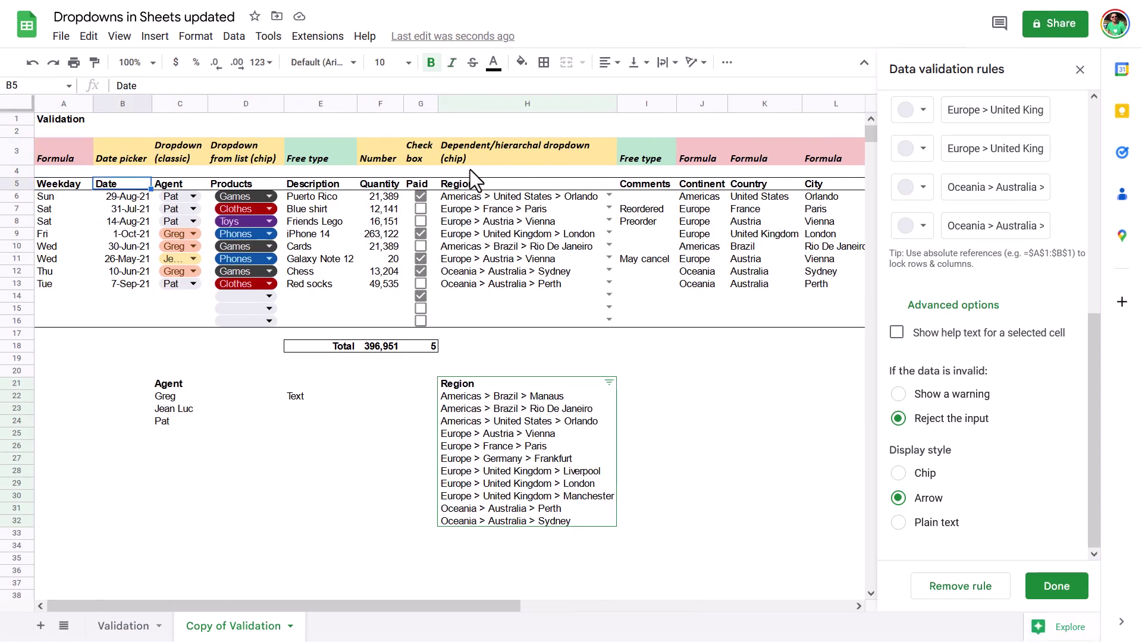
key("Down")
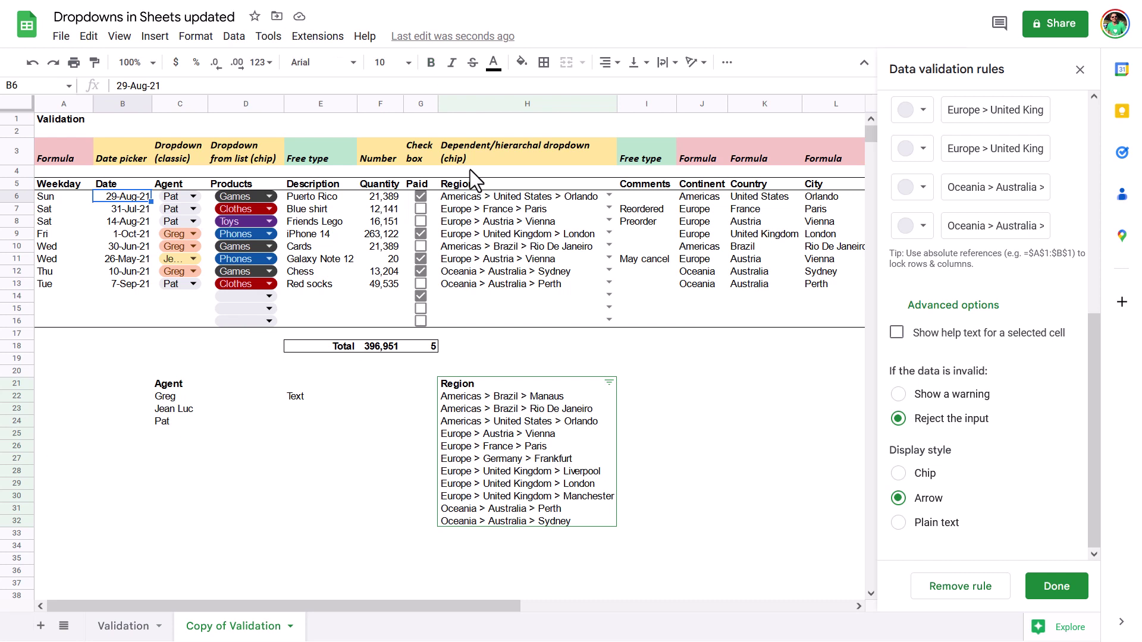
key("Right")
key("Right")
key("Right")
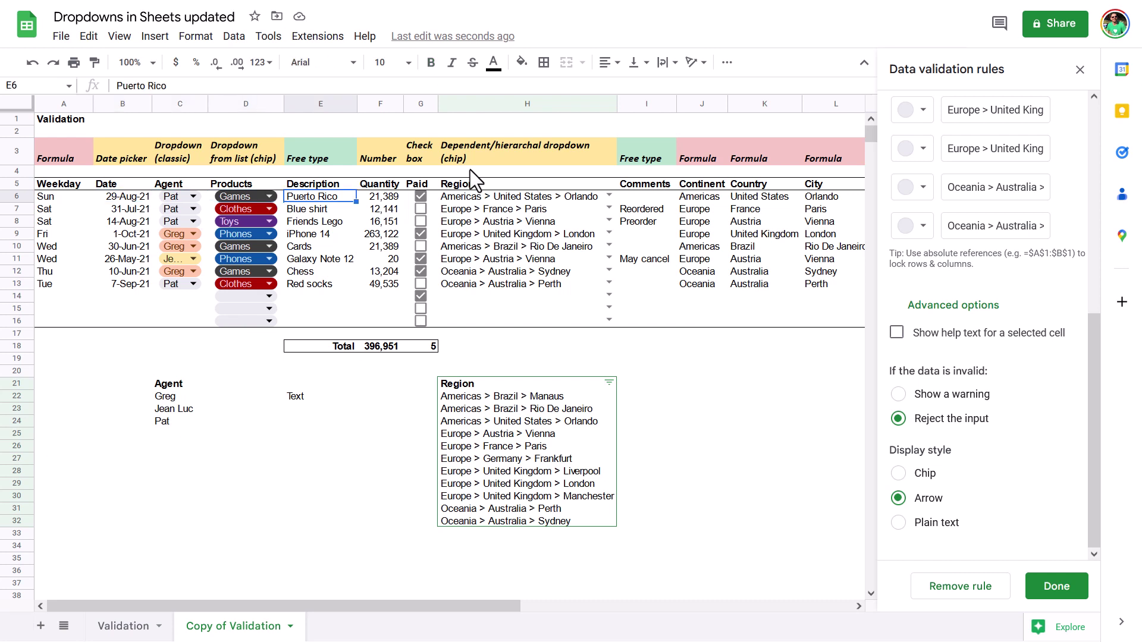
Inspect the Weekday formulas in A11 and A7, and select the column type labels in A3:L3
left_click(74, 260)
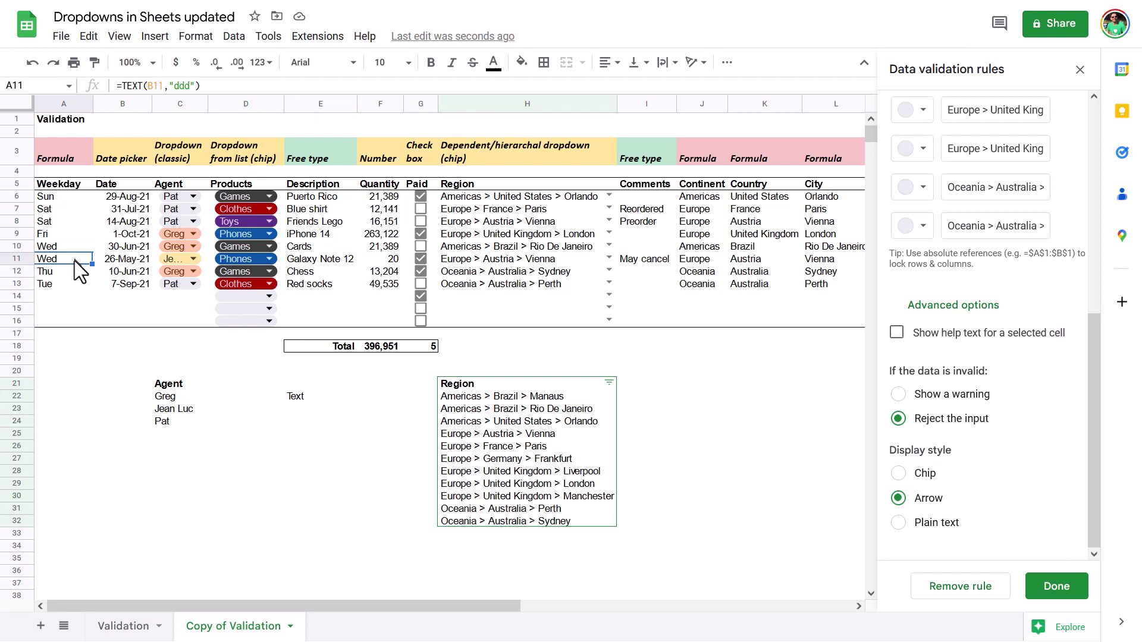
left_click(83, 209)
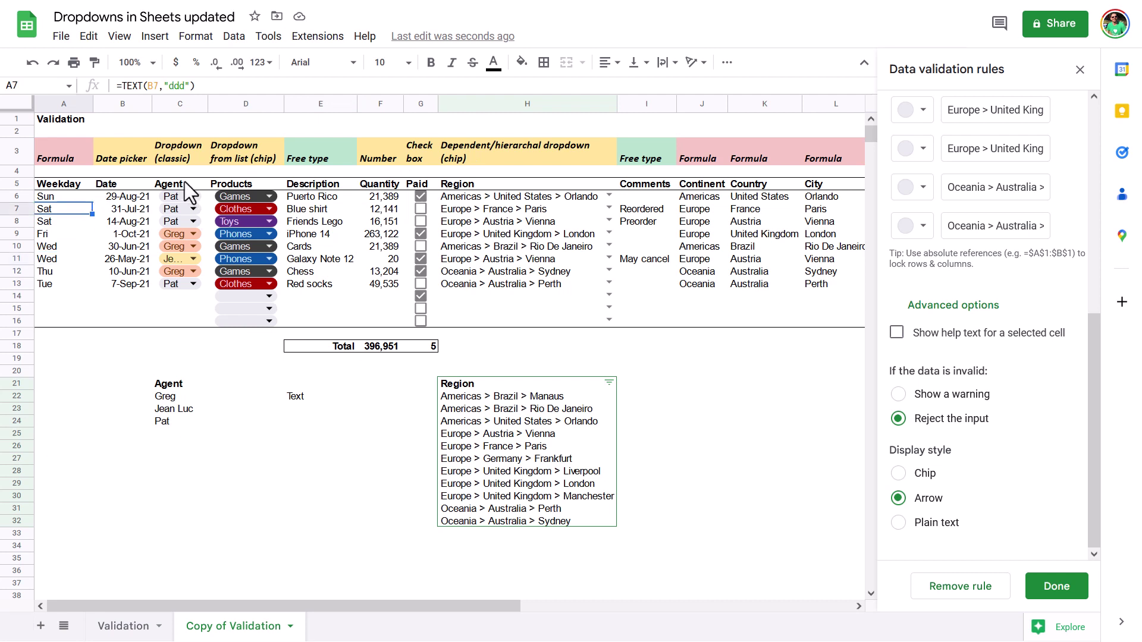
left_click(77, 155)
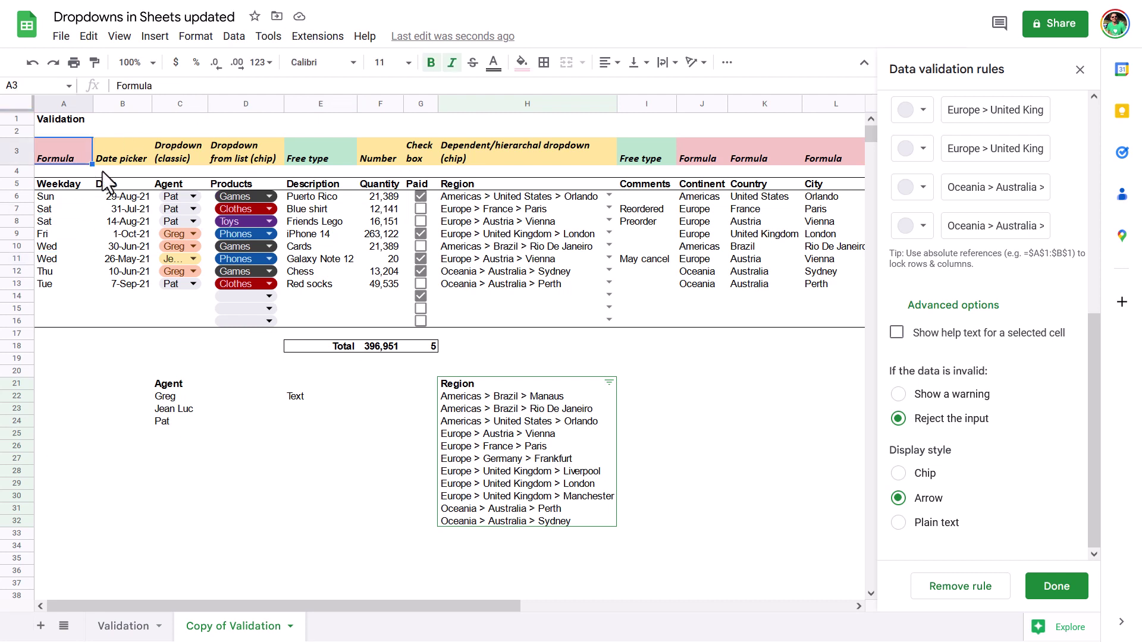
key("ctrl+shift+Right")
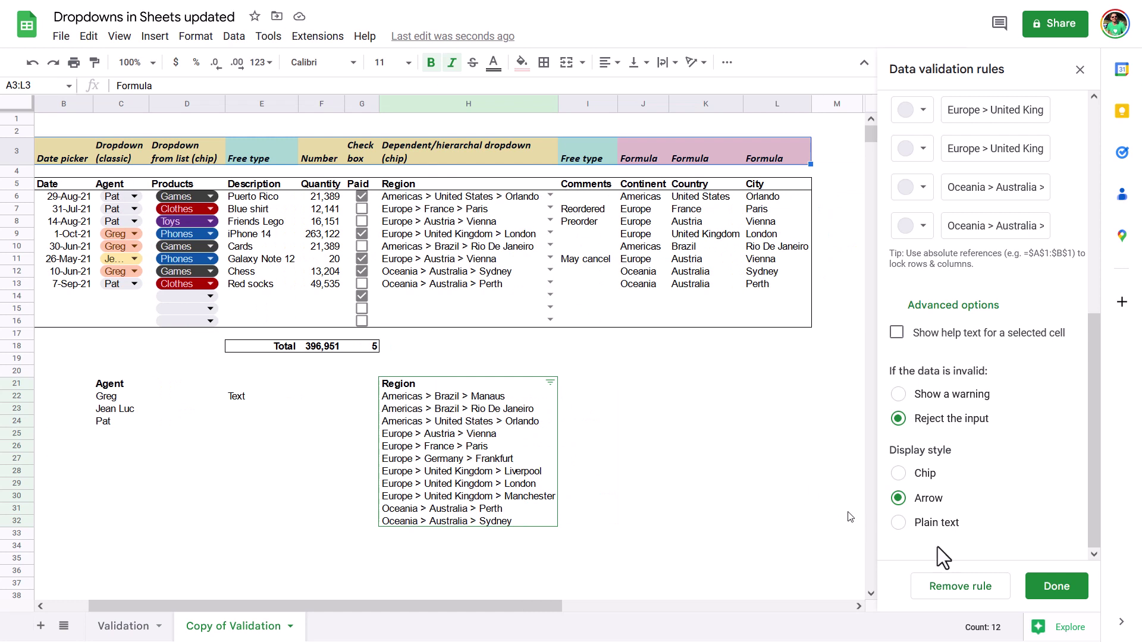
Finish the Region rule and extend the Agent dropdown rule to apply to C6:C16
left_click(1064, 587)
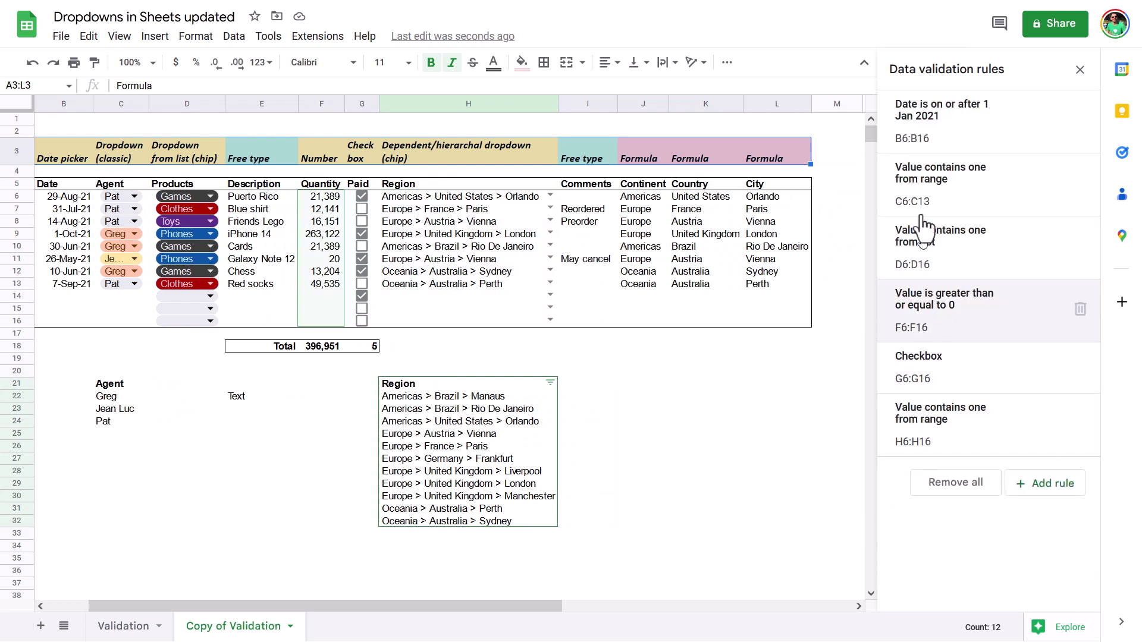
left_click(975, 192)
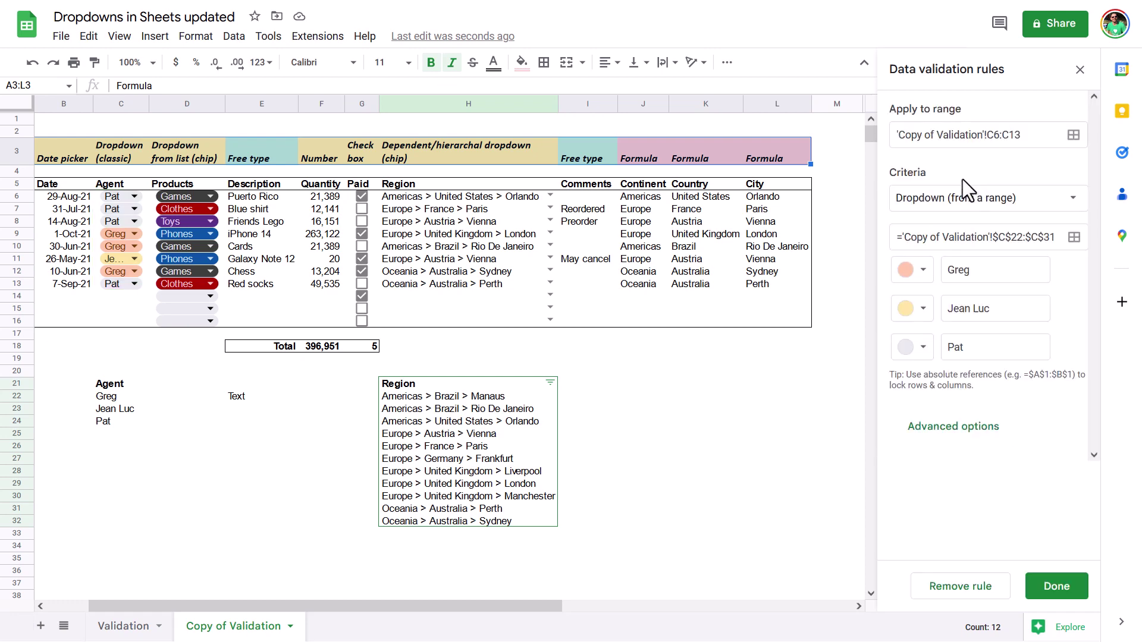
left_click(1074, 134)
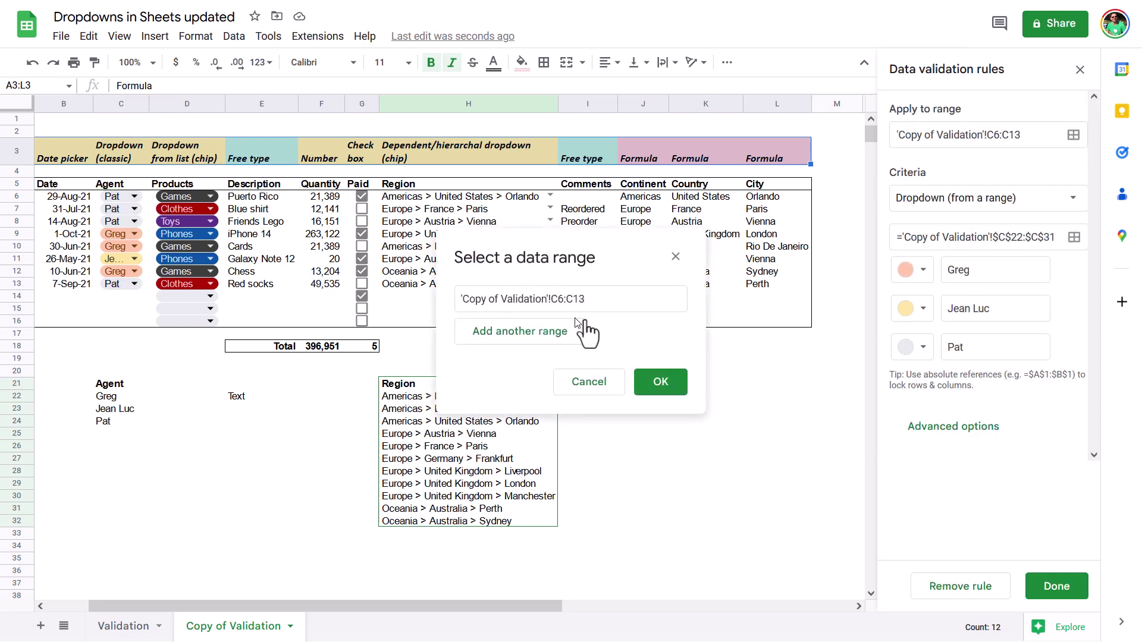
left_click(594, 299)
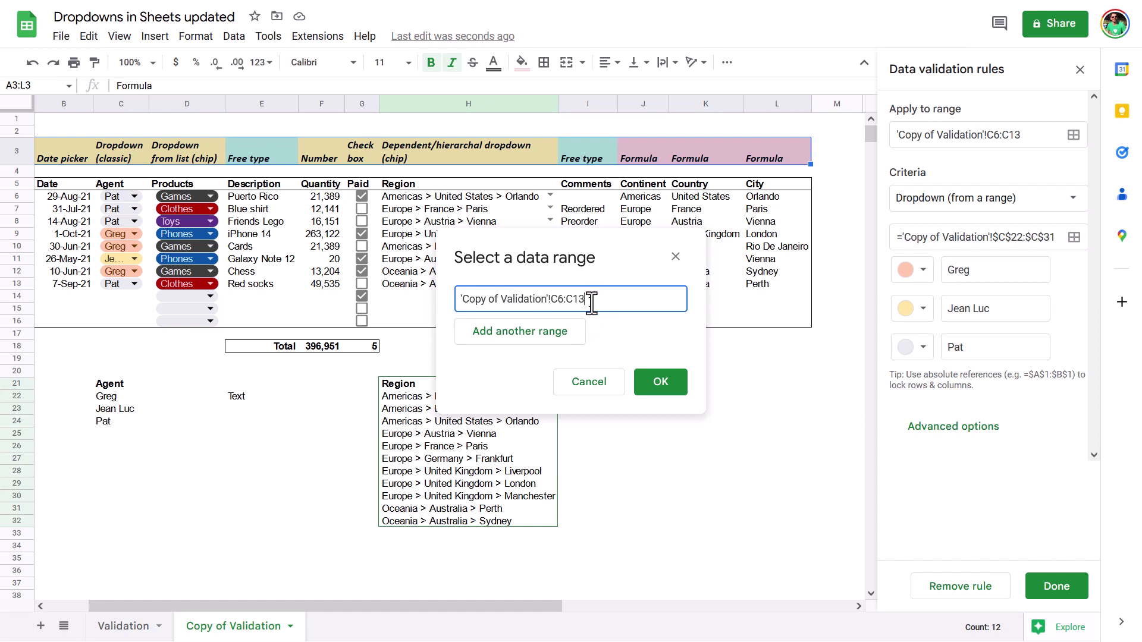
key("BackSpace")
type("6")
key("ctrl+a")
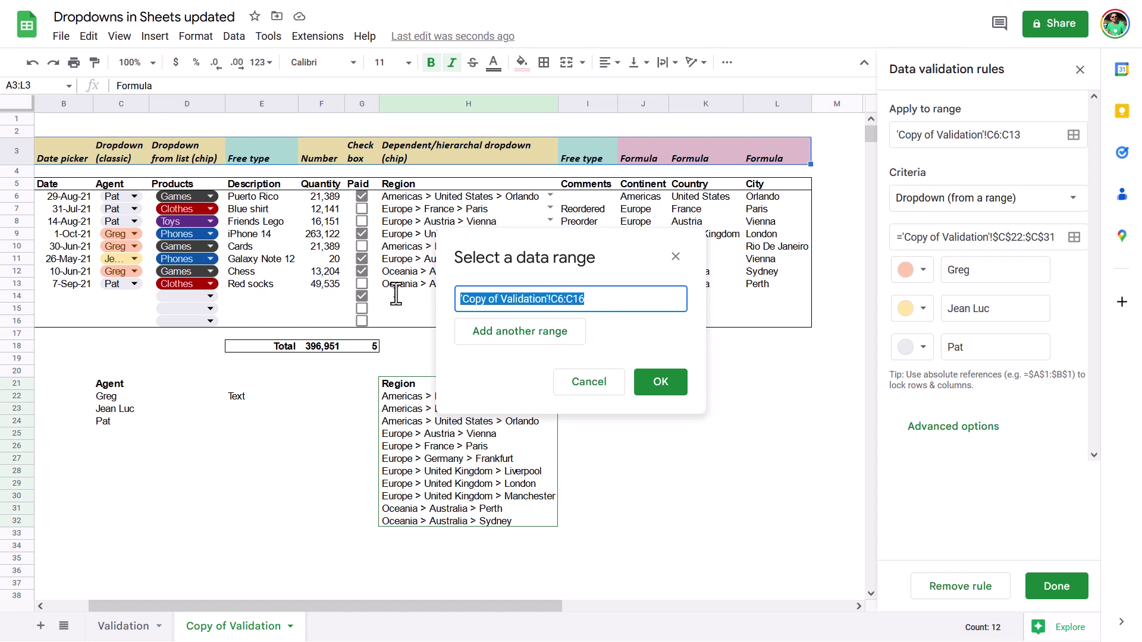
key("BackSpace")
left_click(146, 200)
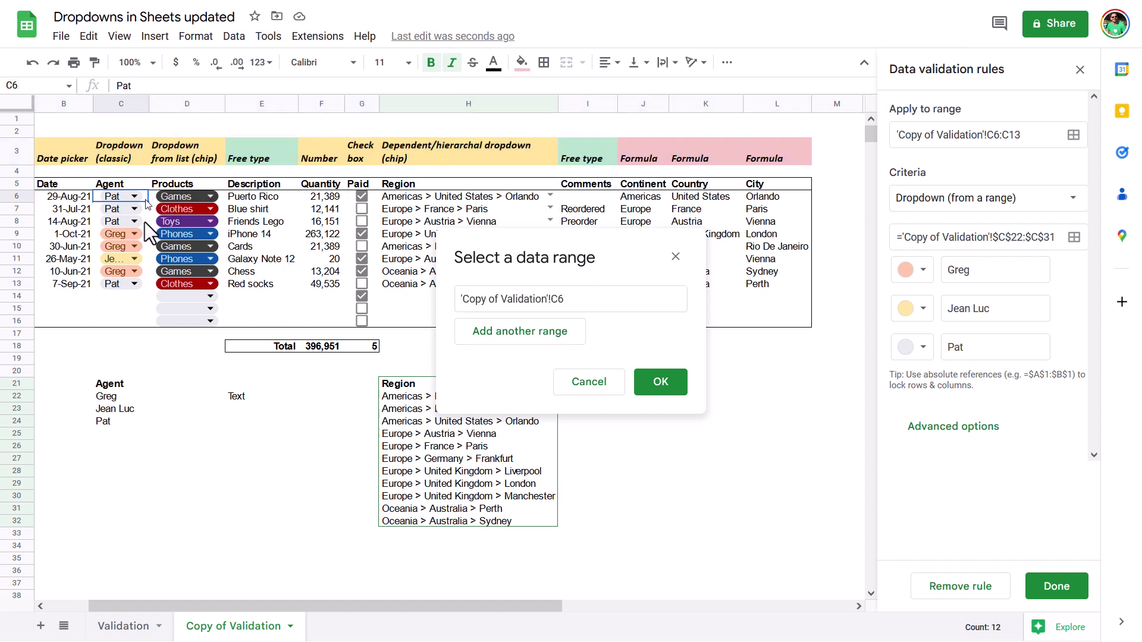
left_click_drag(145, 224, 146, 323)
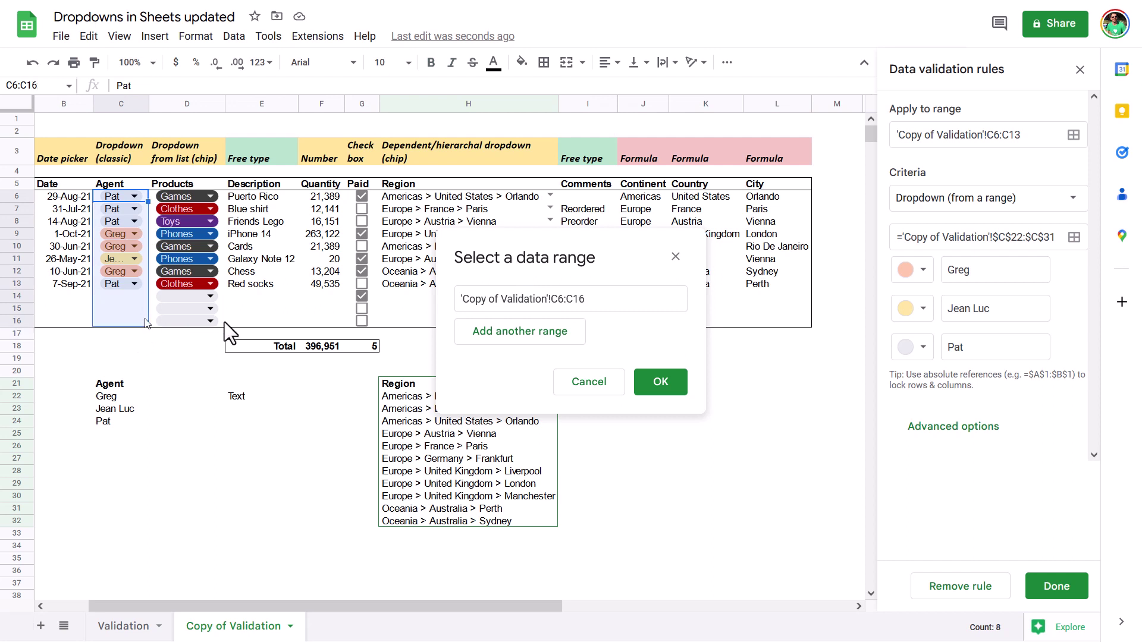
left_click(648, 385)
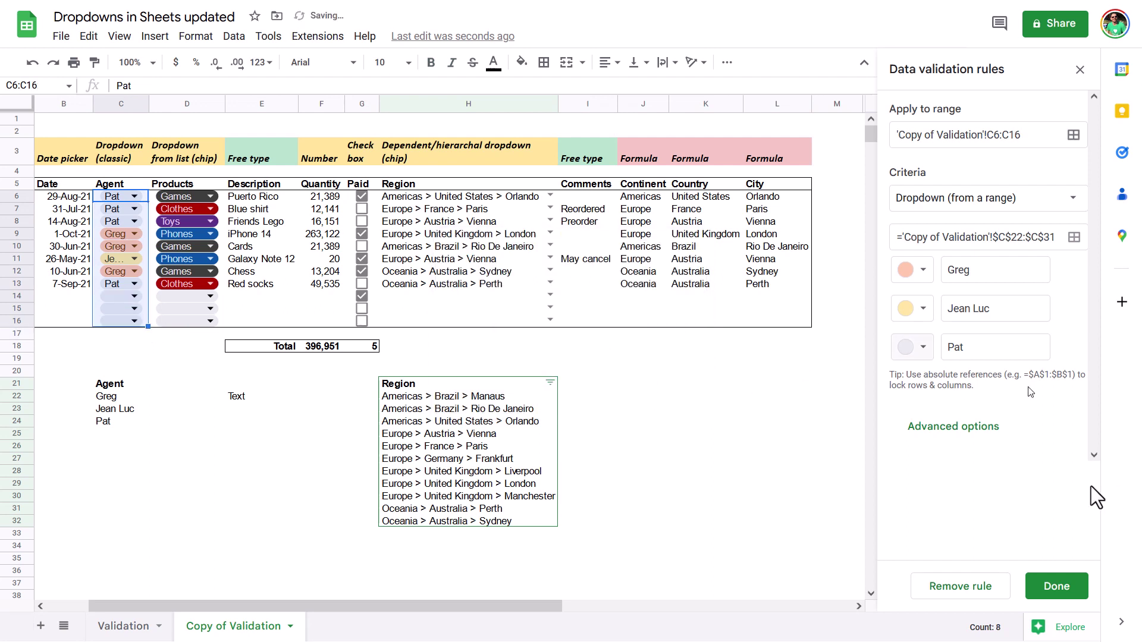
left_click(1055, 586)
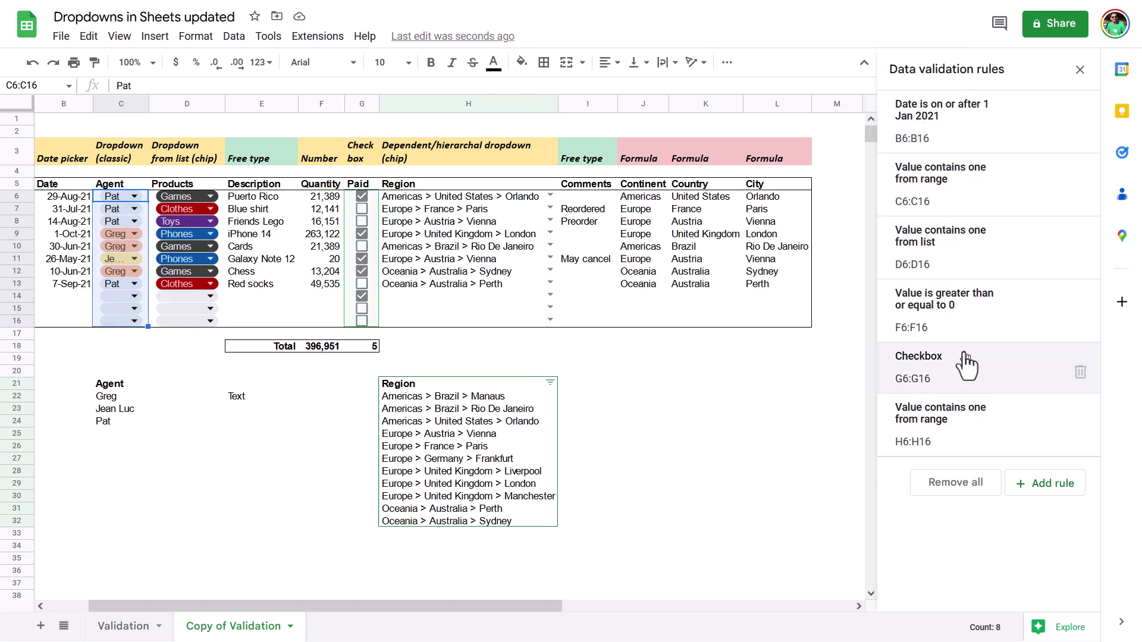
Enter two new agent names in cells A23 and A24, outside the table
left_click(147, 474)
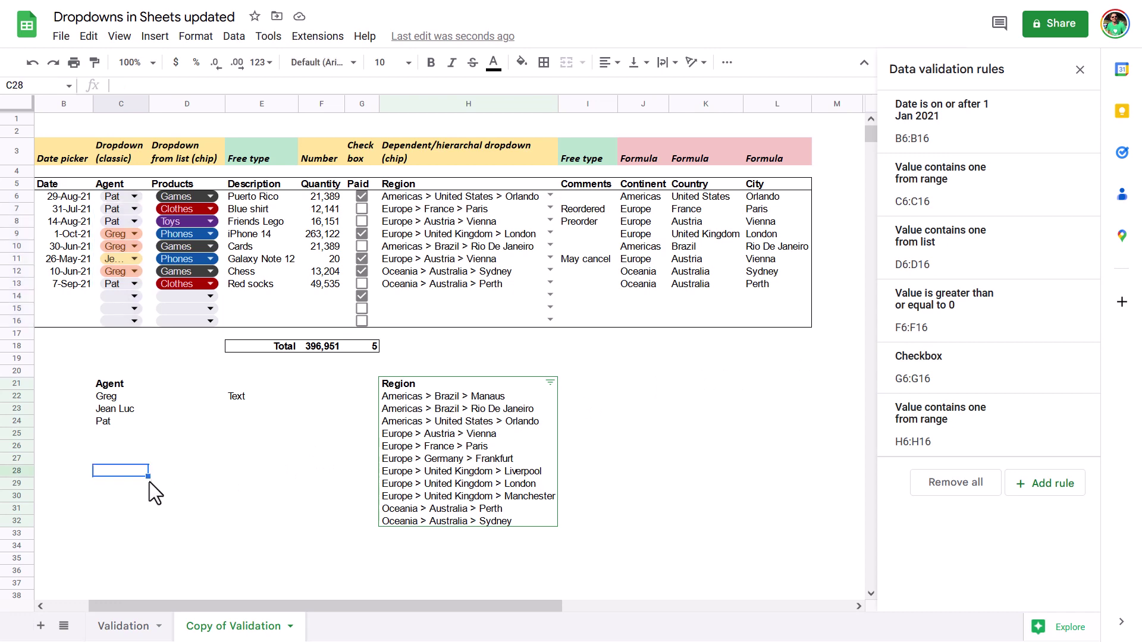
type("Ma")
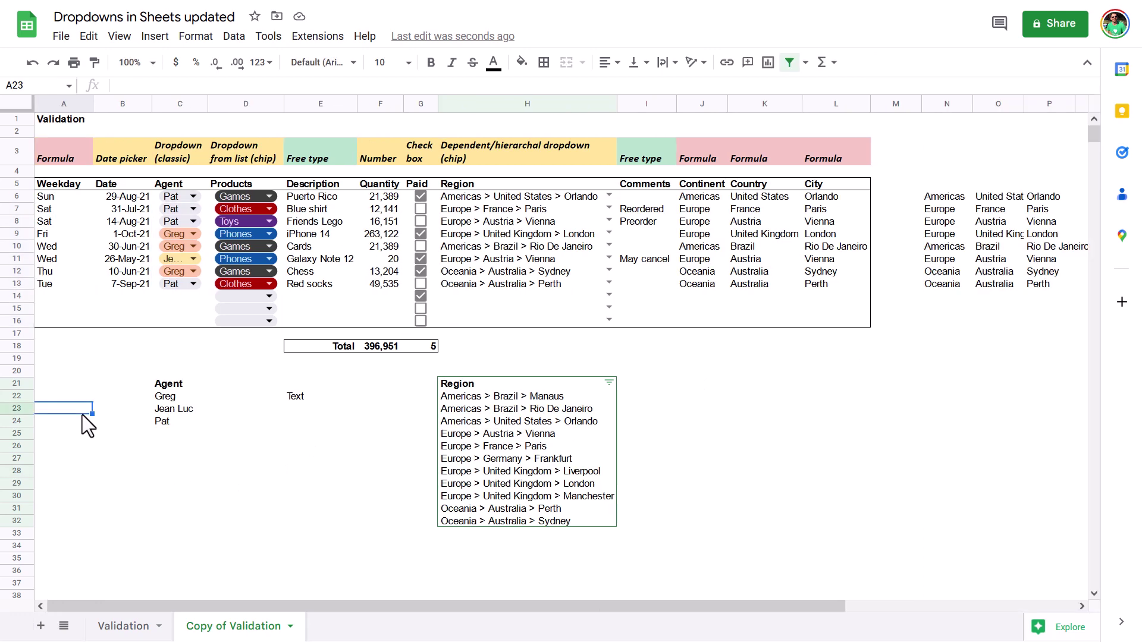
type("Mark")
key("Return")
type("Linda")
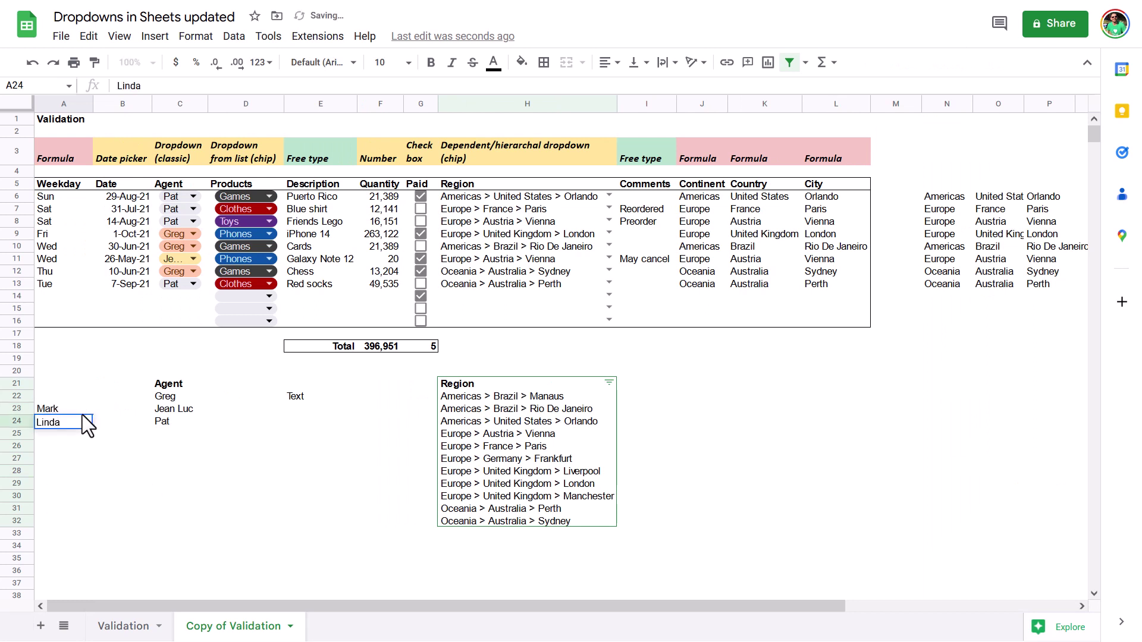
Copy the two names in A23:A24 and paste them over the Agent dropdown cells C8:C9
left_click_drag(87, 424, 82, 415)
key("ctrl+c")
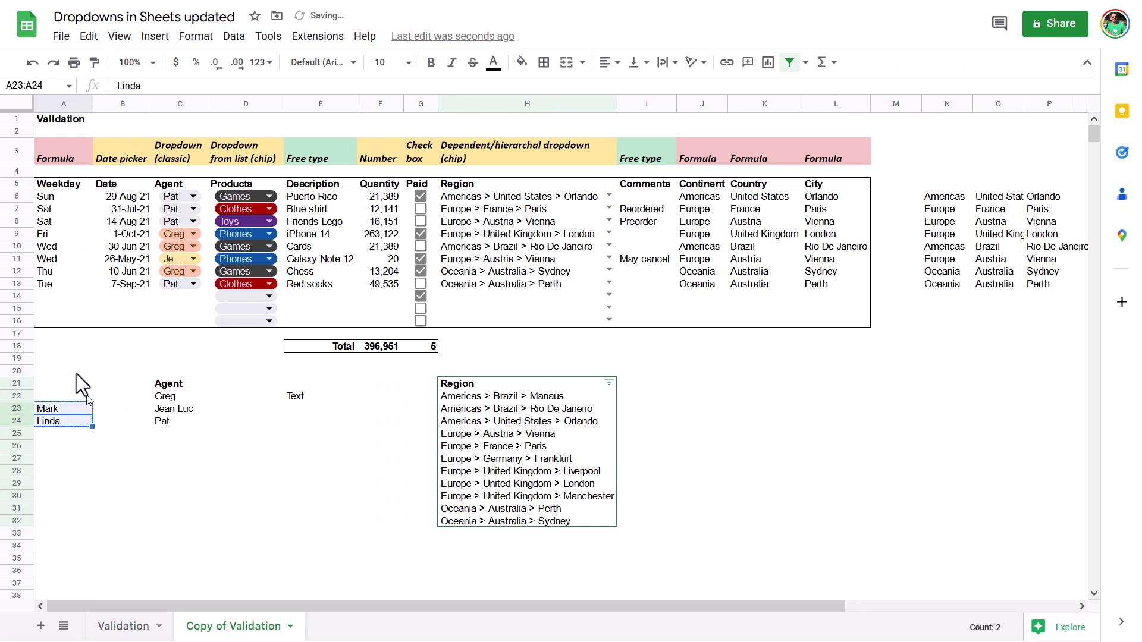
left_click(149, 227)
left_click(154, 224)
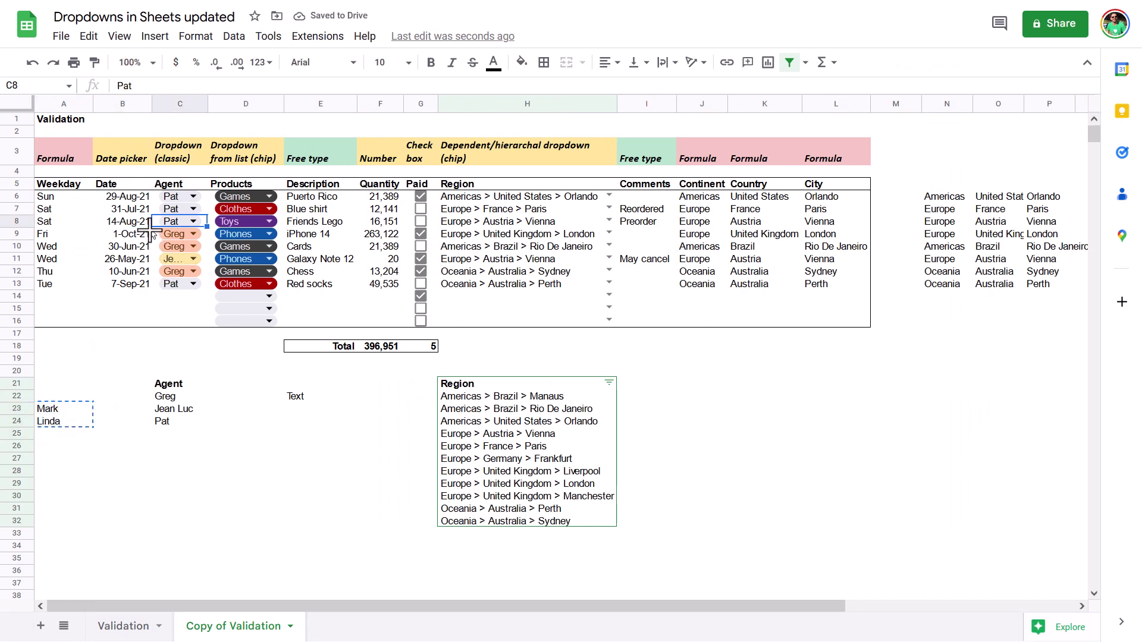
key("ctrl+v")
key("Down")
key("Down")
key("Down")
key("Down")
key("Down")
key("Down")
key("Down")
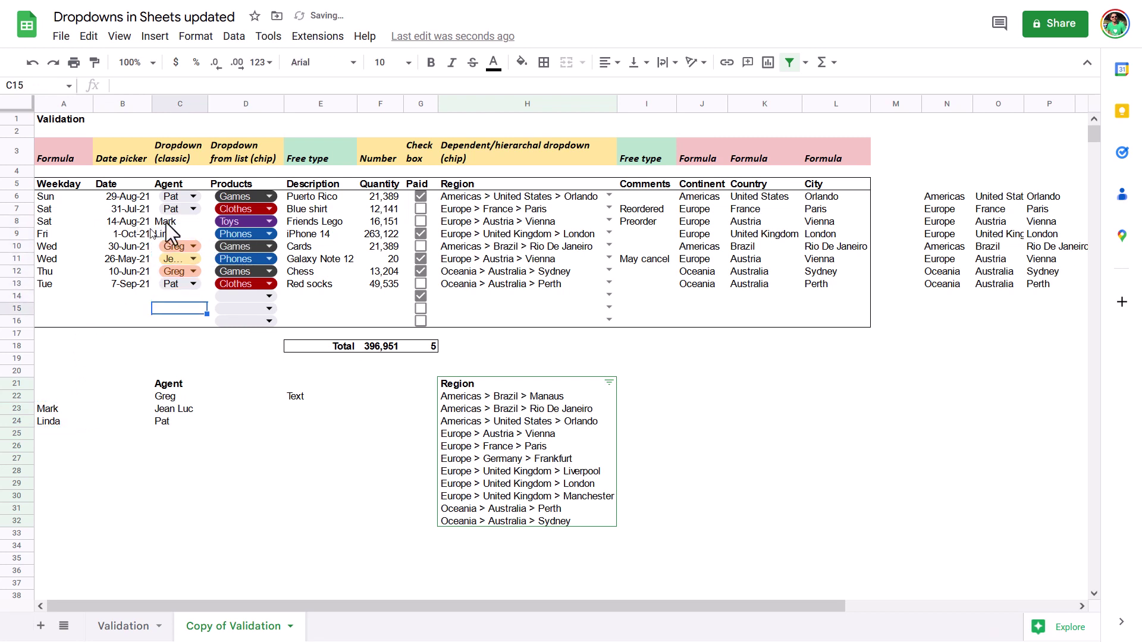
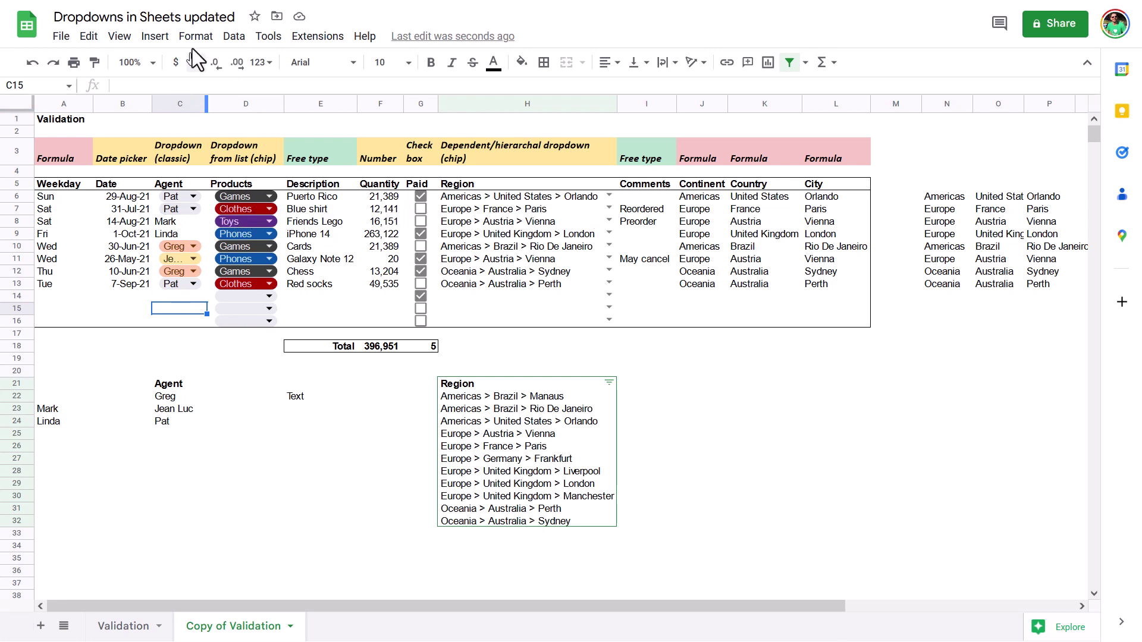
Reapply the Agent dropdown rule to the single range C6:C16, replacing its split ranges, and close the validation rules
left_click(239, 41)
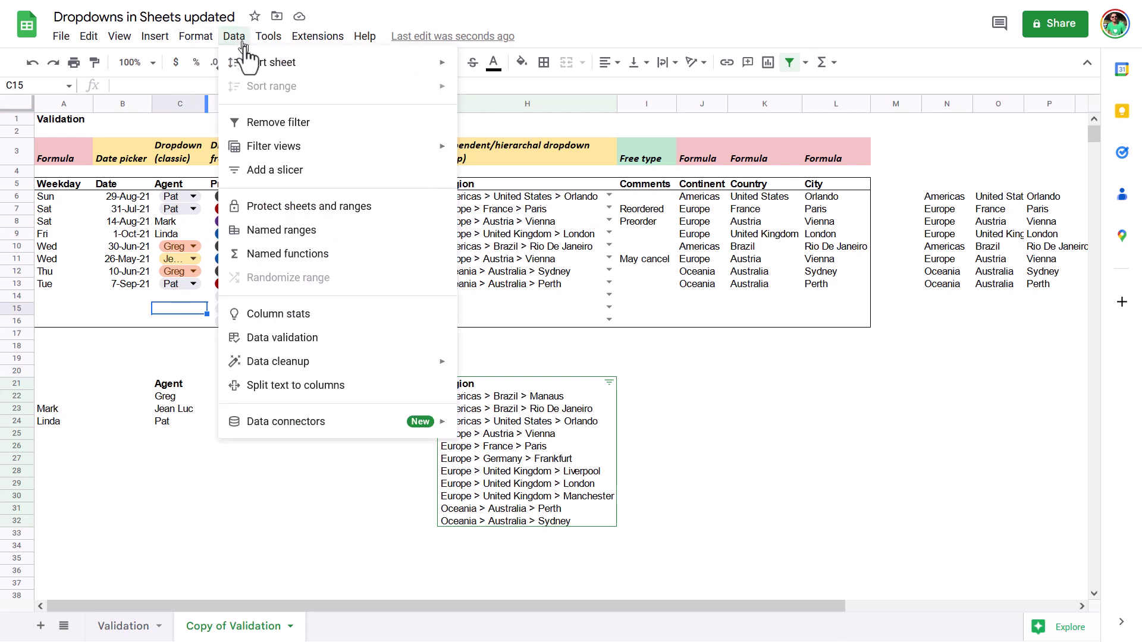
left_click(291, 338)
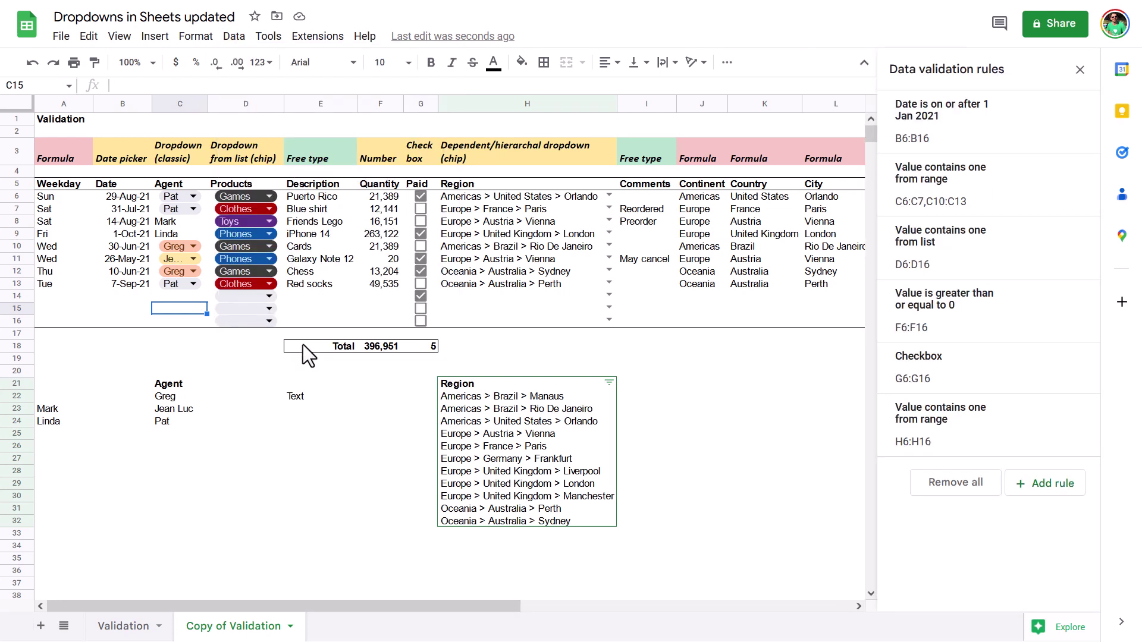
left_click(931, 205)
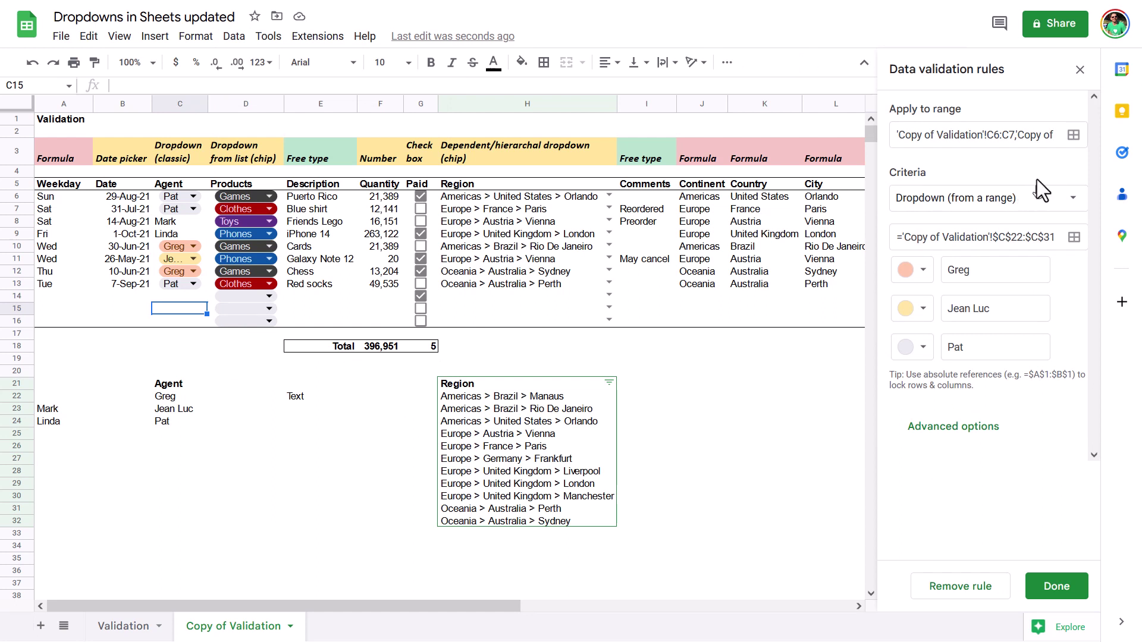
left_click(1074, 141)
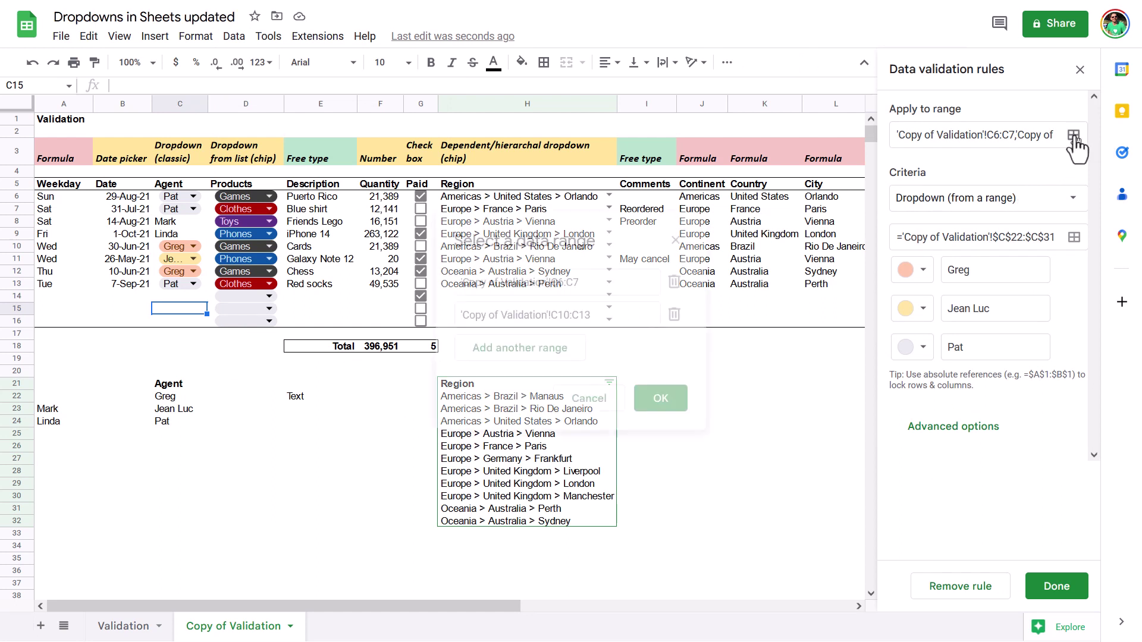
left_click(674, 314)
left_click_drag(664, 282, 460, 287)
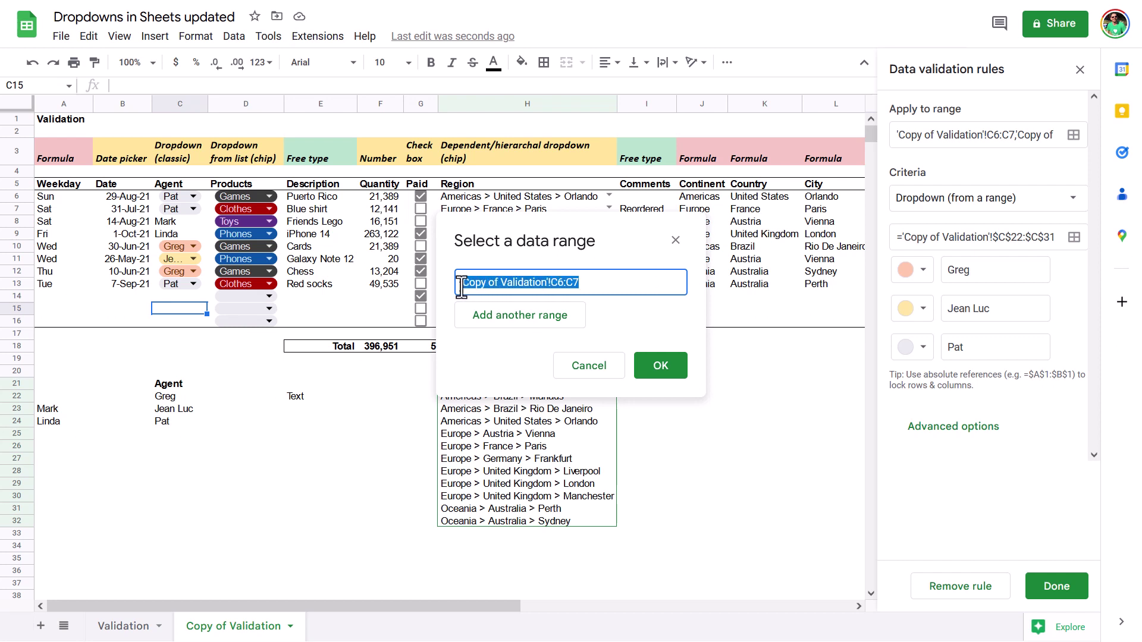
key("BackSpace")
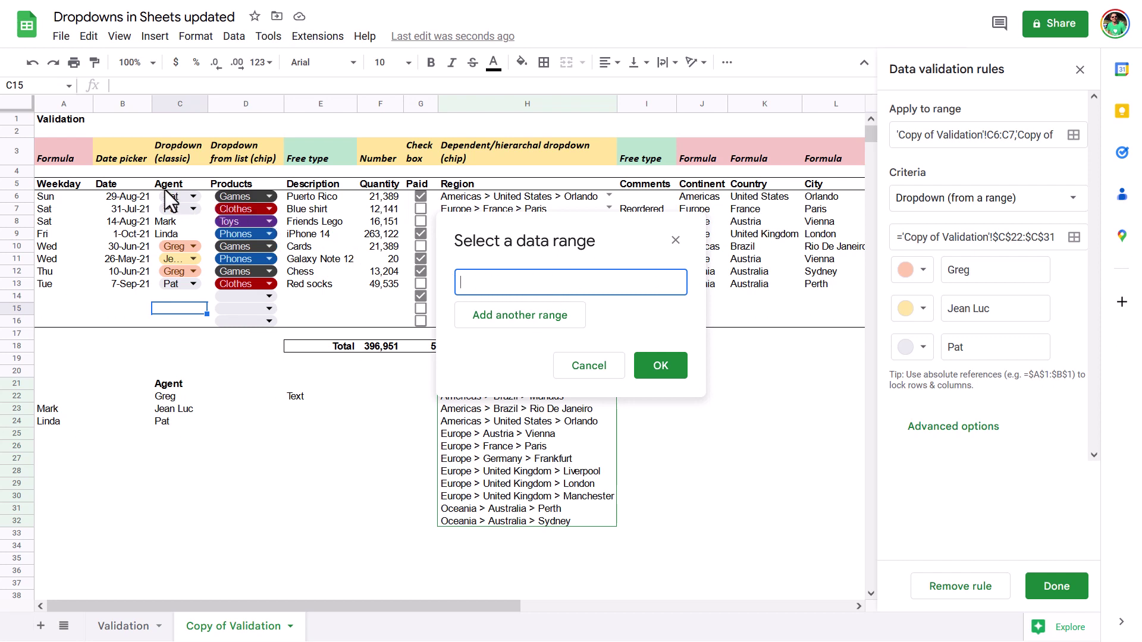
left_click_drag(156, 199, 170, 319)
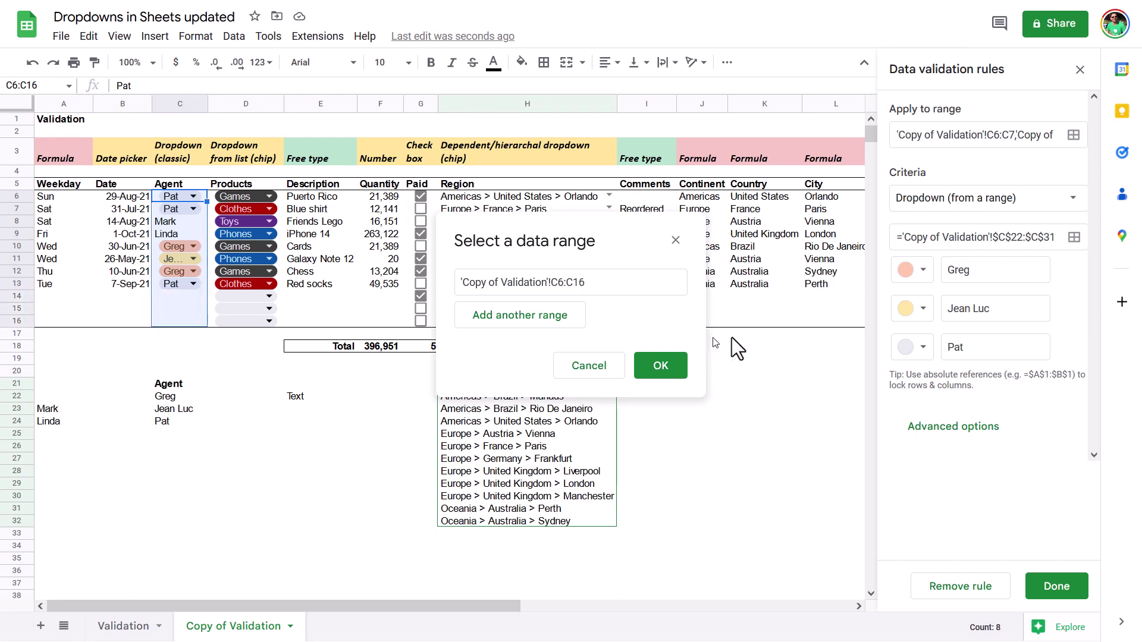
left_click(662, 365)
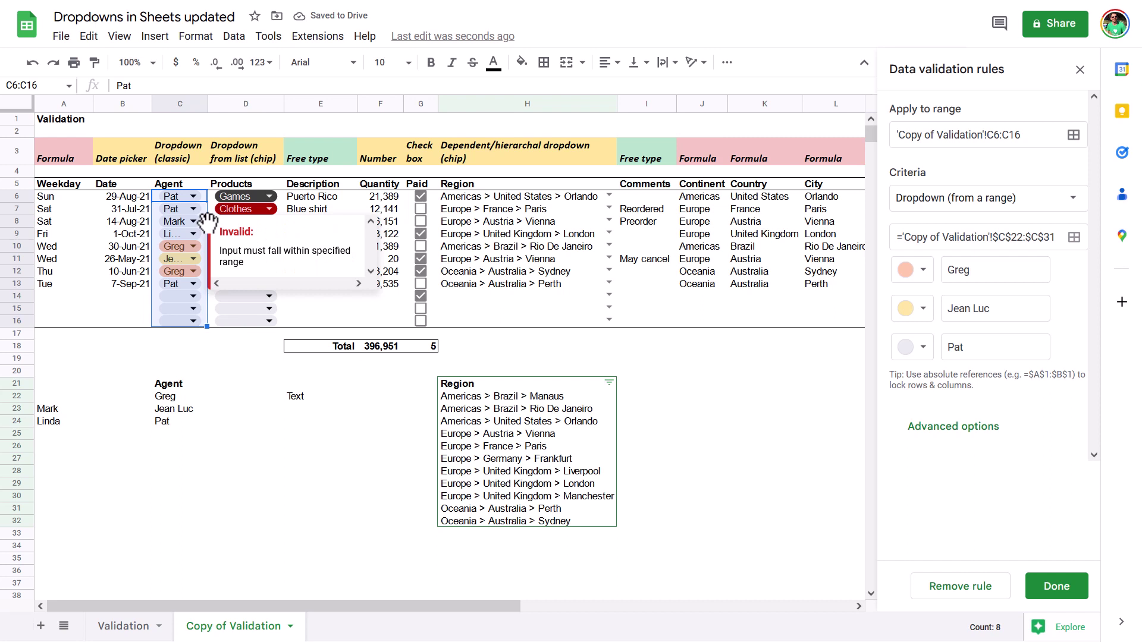
left_click(330, 483)
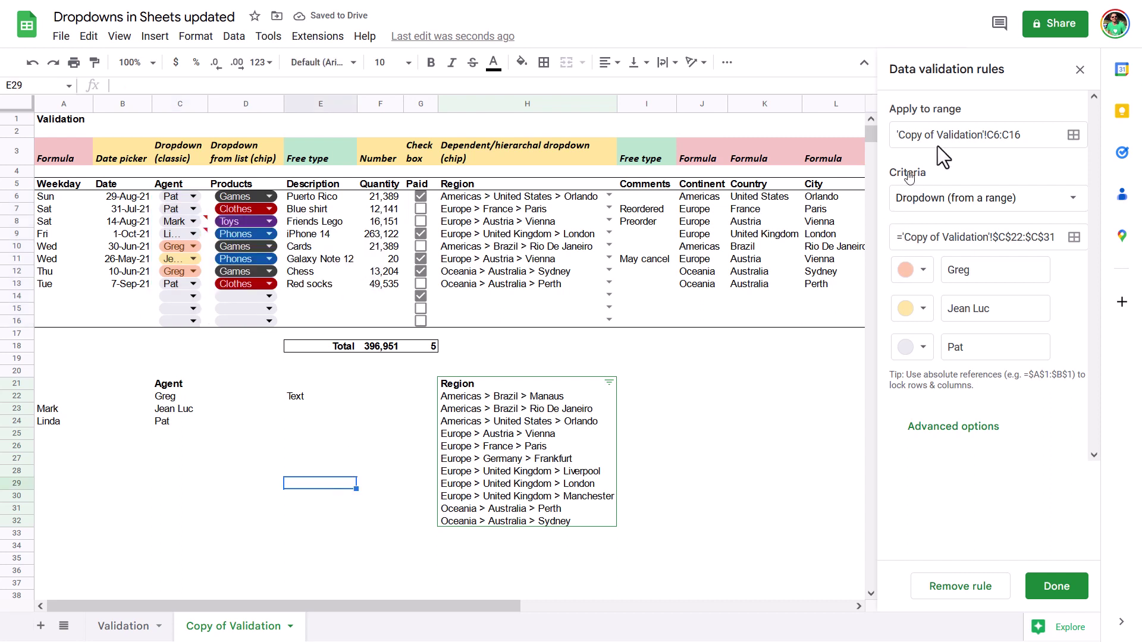
left_click(1080, 69)
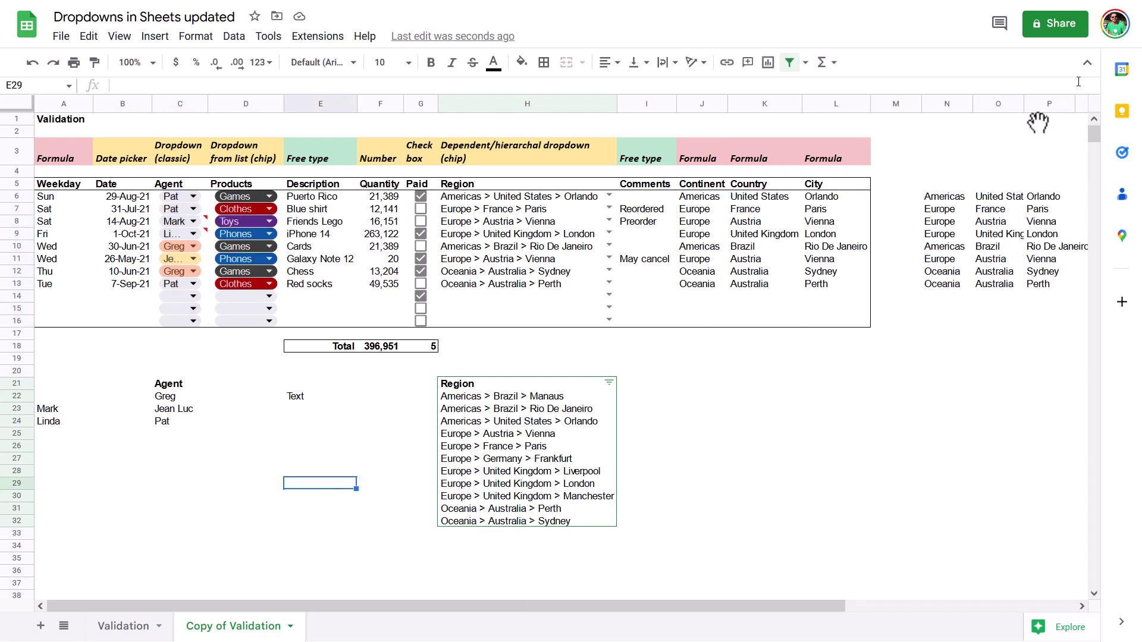
Try changing the column type label in K3 to Free type and the one in G3 to Formula
left_click(703, 152)
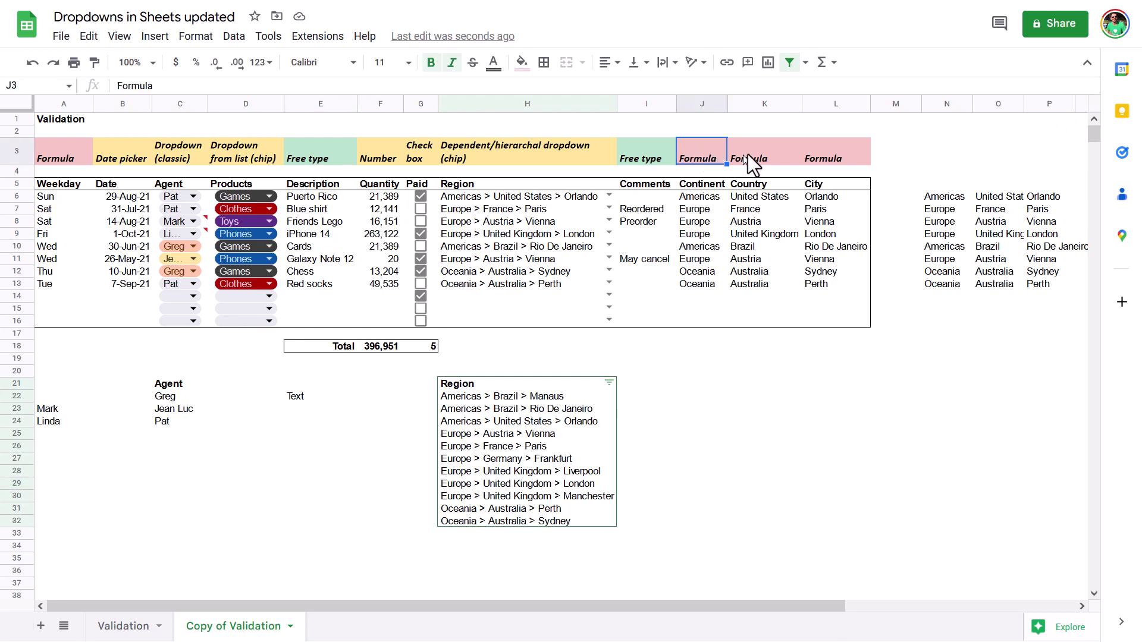
left_click(737, 153)
type("Free type")
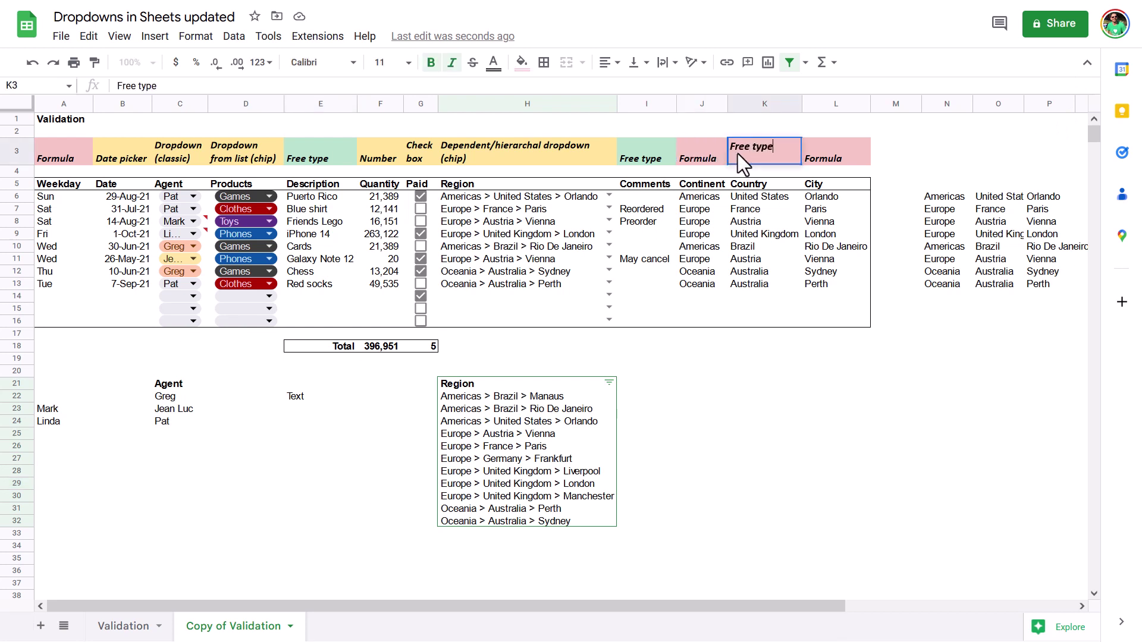
key("Return")
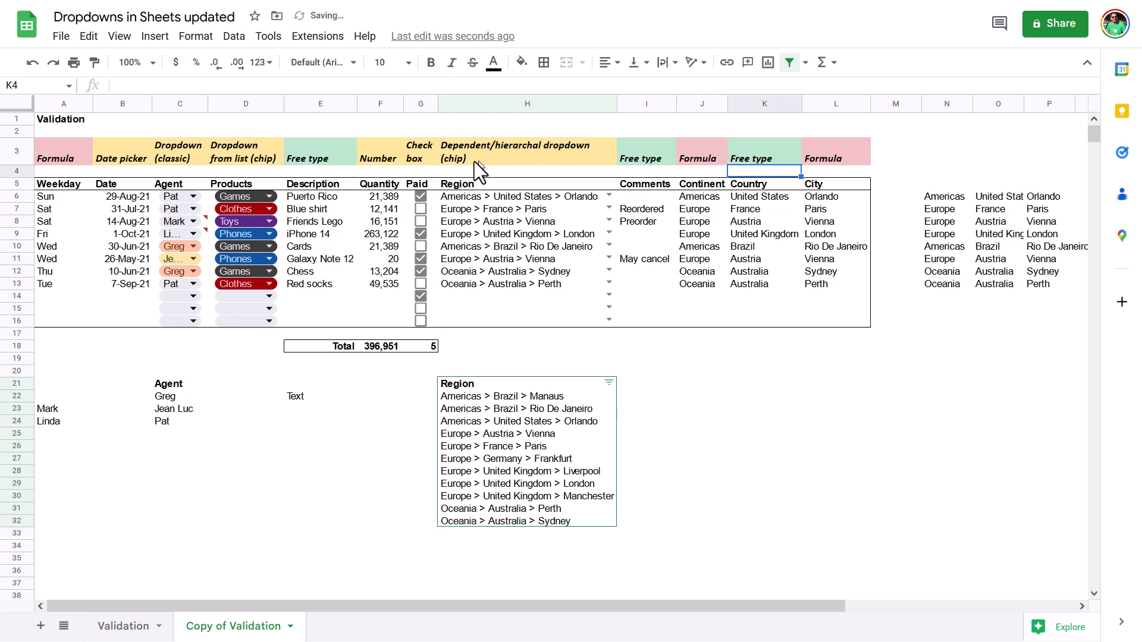
left_click(414, 160)
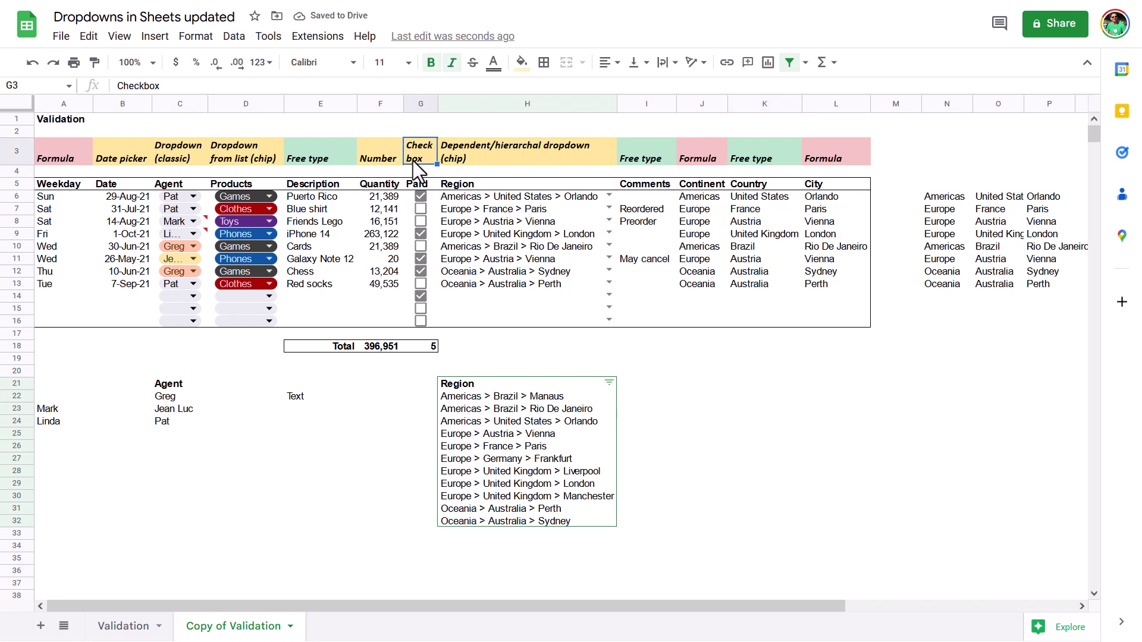
type("Formual")
key("Return")
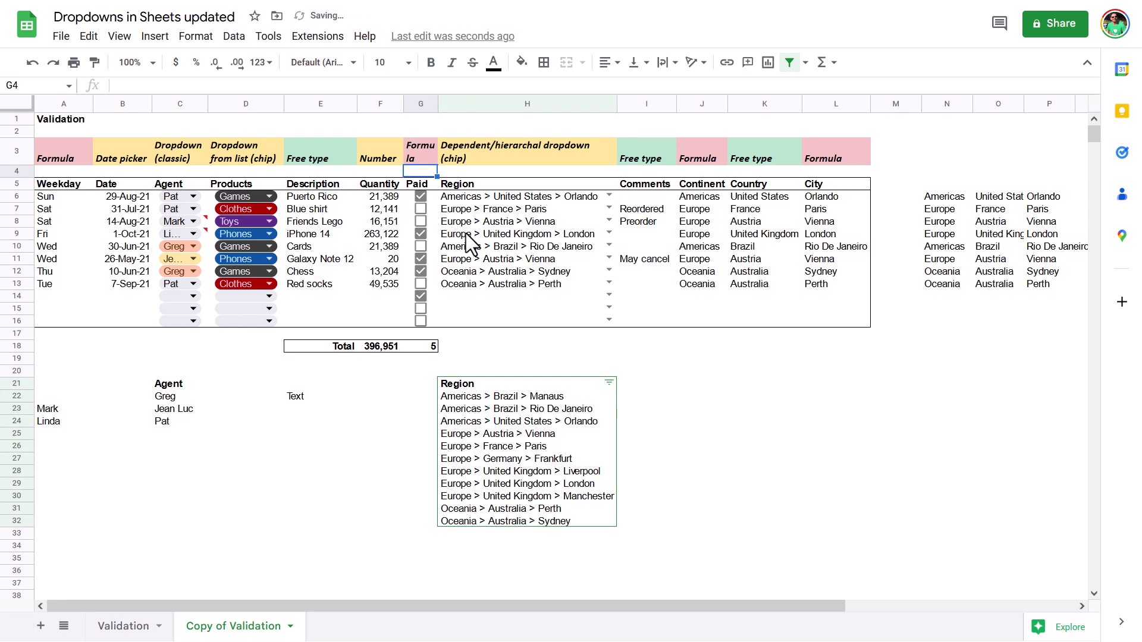
Undo the last two label changes in G3 and K3
key("ctrl+z")
key("ctrl+z")
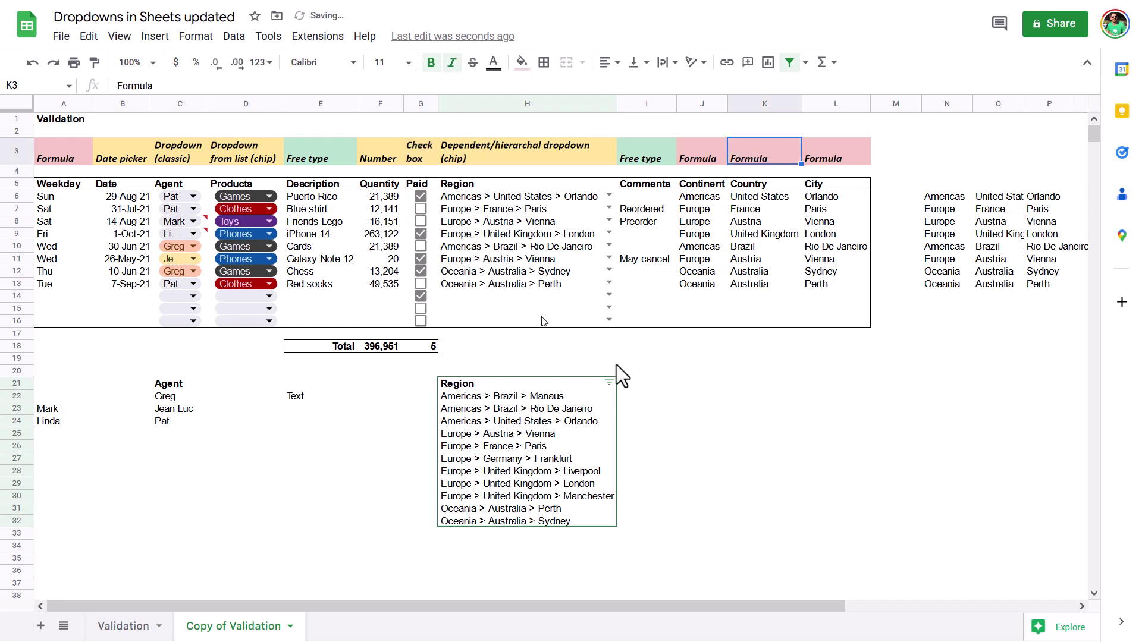
left_click(702, 397)
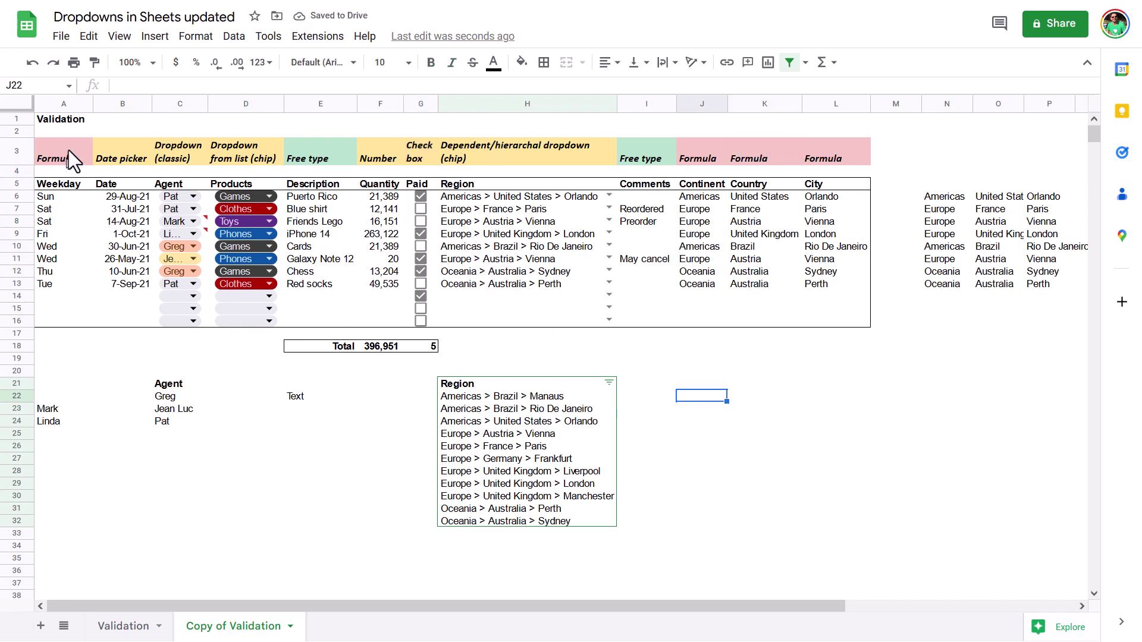
Review the conditional formatting rules applied to the column type labels in row 3
left_click_drag(69, 152, 426, 155)
left_click(424, 155)
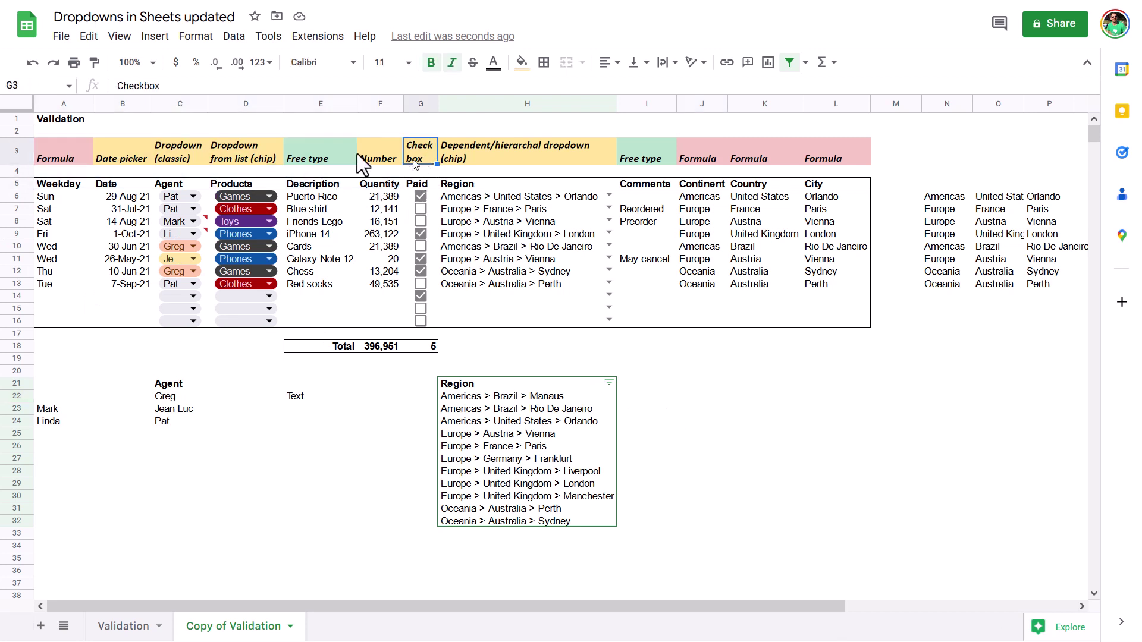
left_click(72, 150)
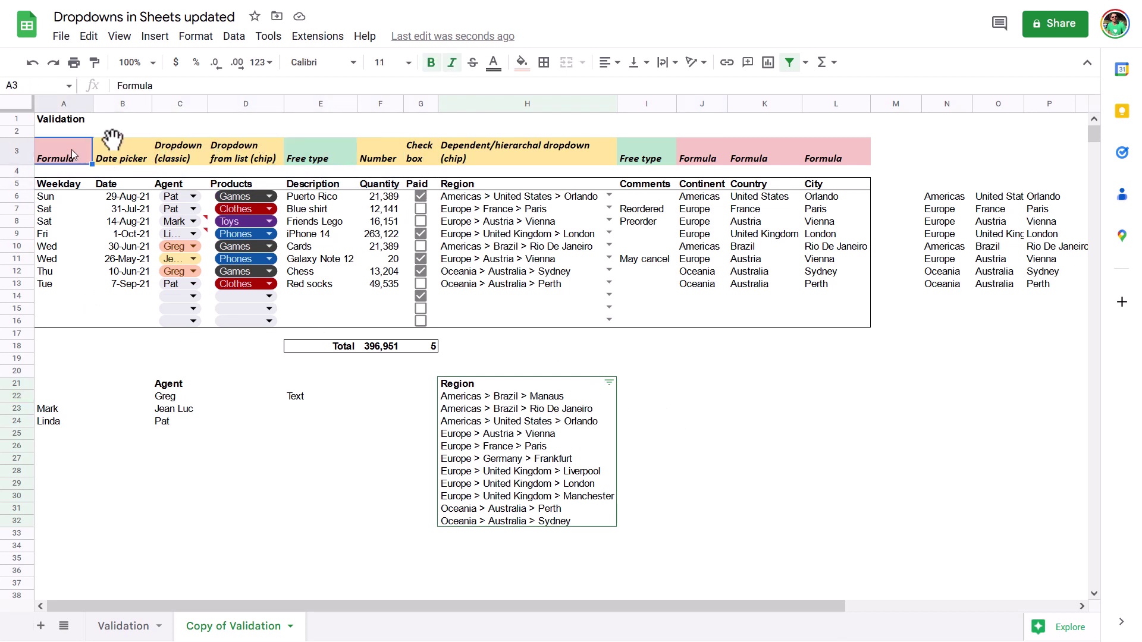
left_click(196, 37)
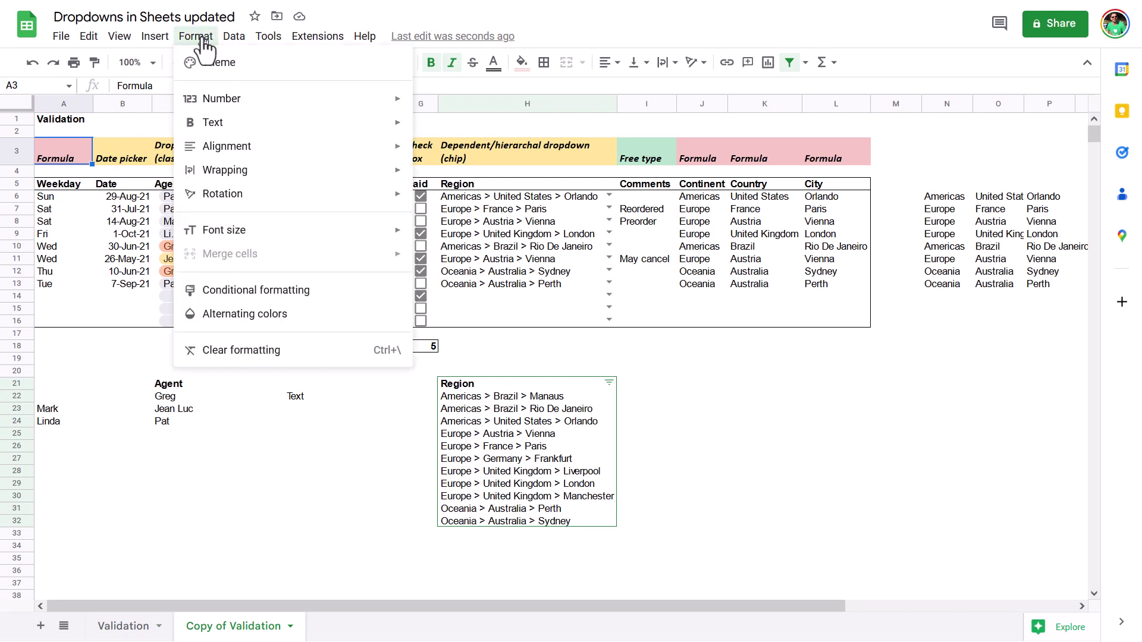
left_click(275, 298)
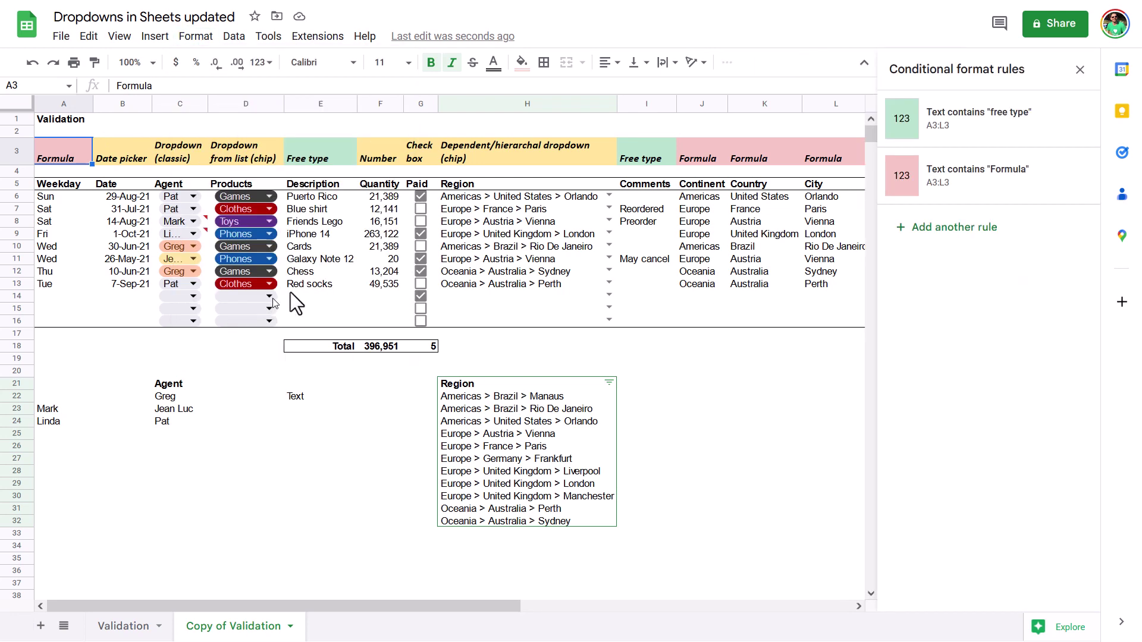
Add a conditional format rule on A3:L3 that fills cells whose text contains "Dropdown" with light magenta
left_click(952, 136)
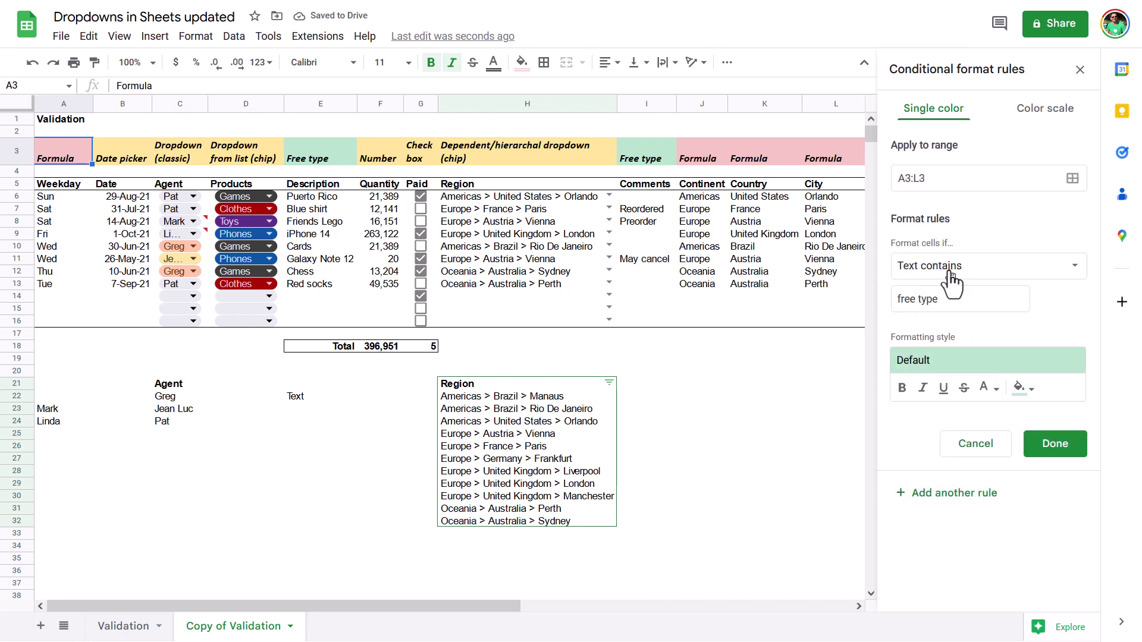
left_click_drag(951, 298, 826, 300)
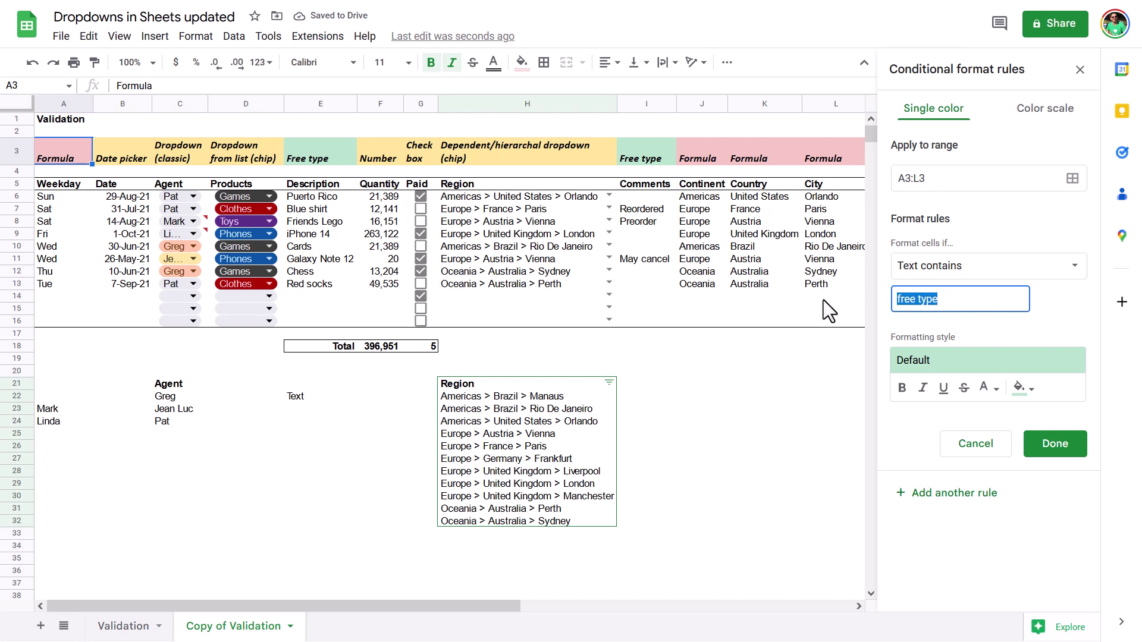
type("Dropdown")
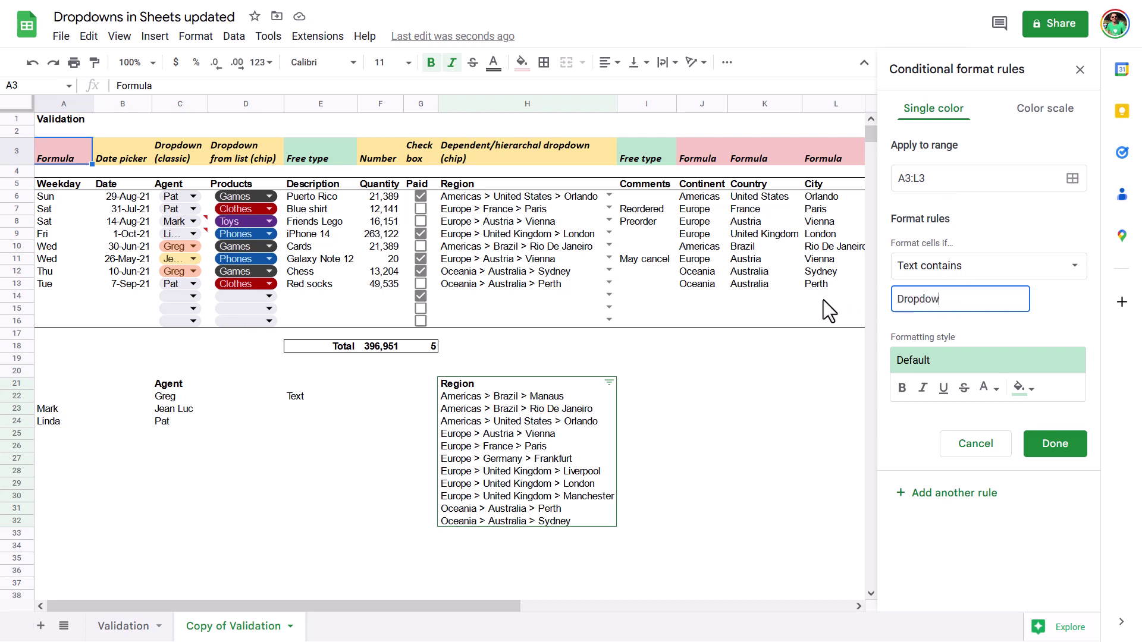
left_click(988, 370)
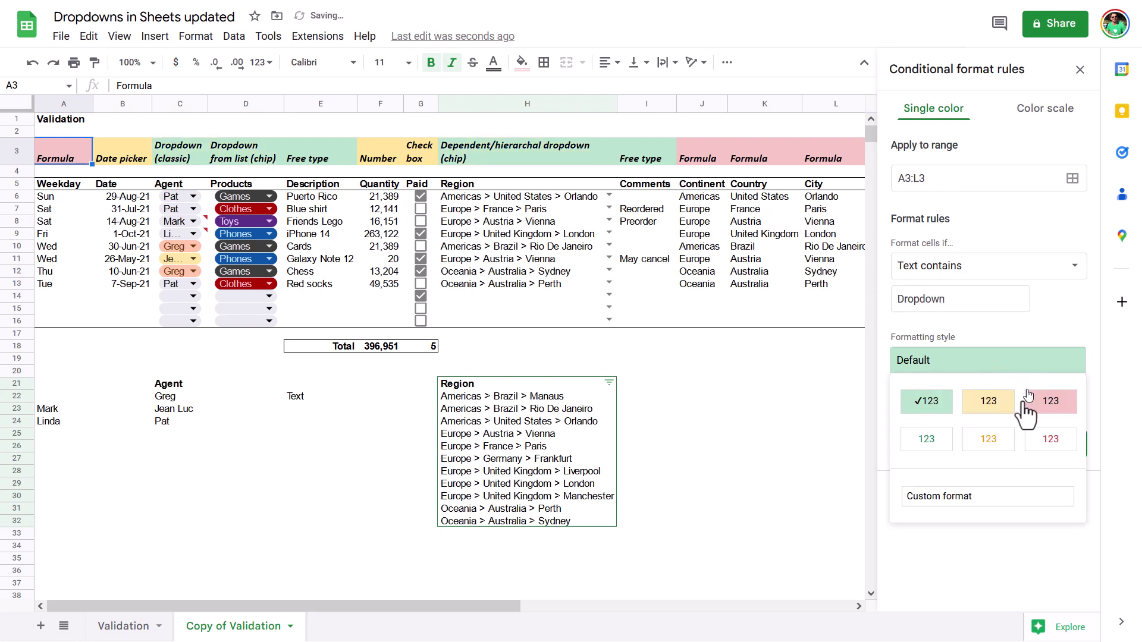
left_click(979, 498)
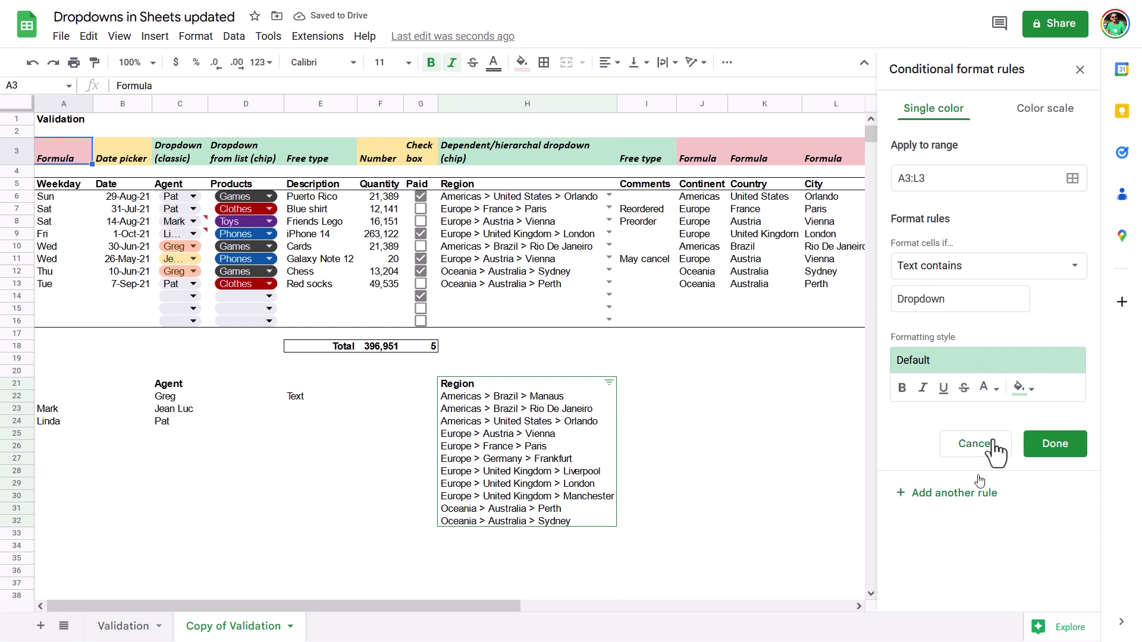
left_click(1021, 388)
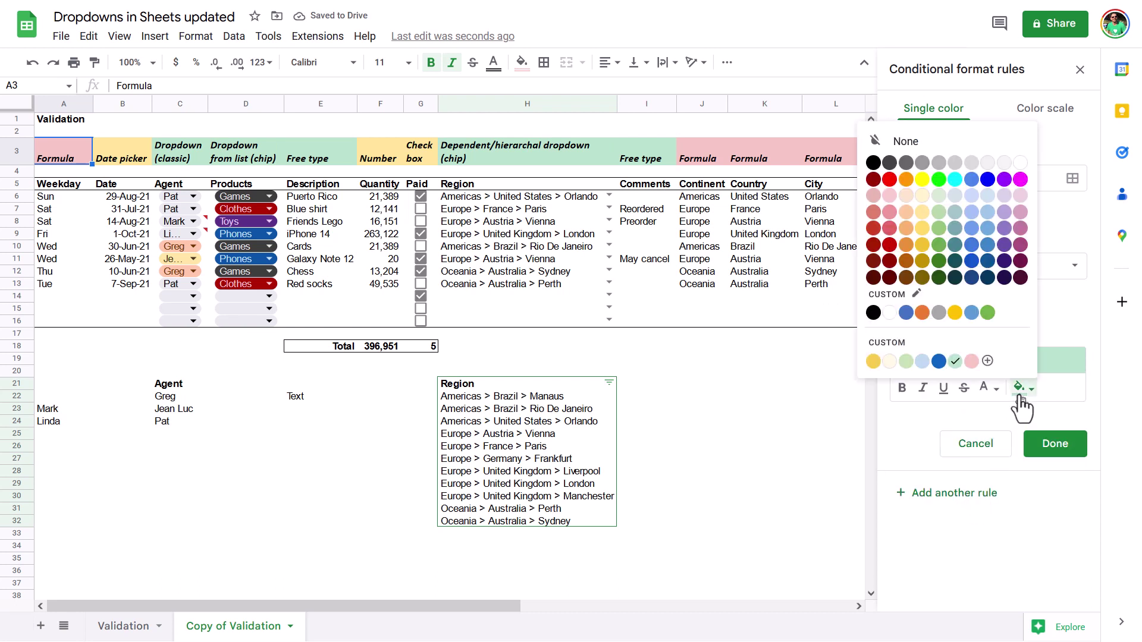
left_click(1020, 212)
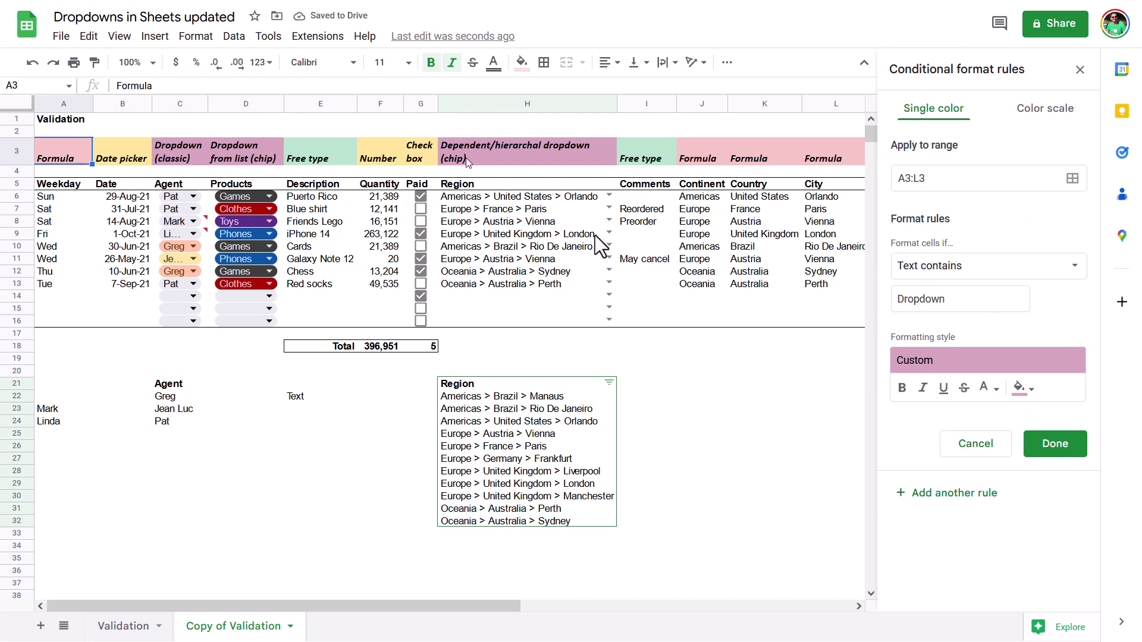
left_click(1055, 443)
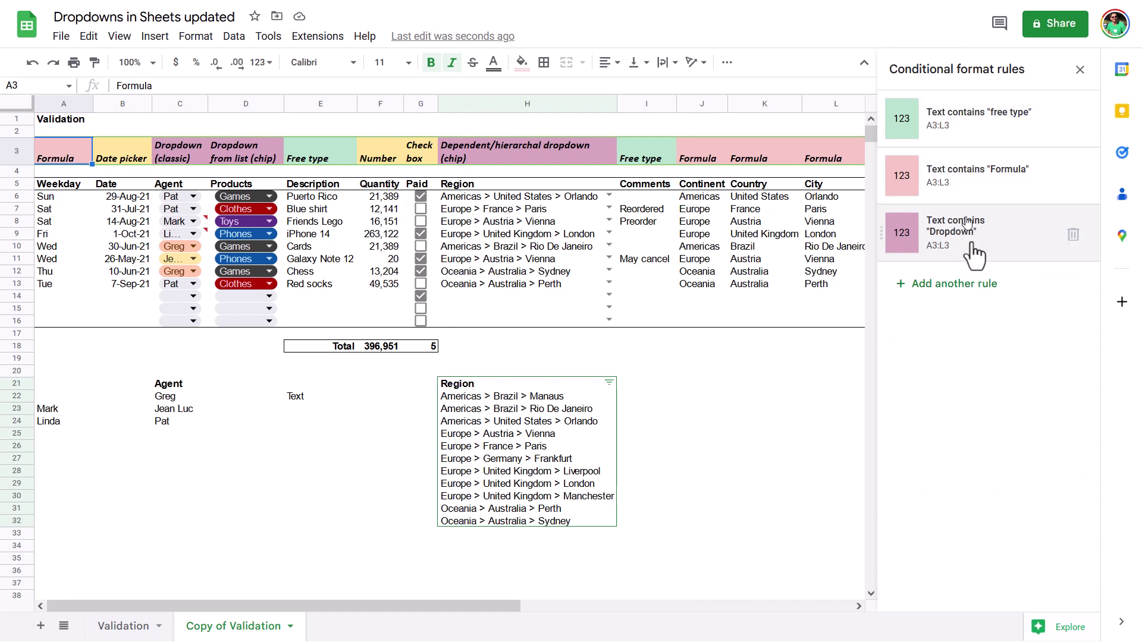
Review the condition types available for the "Dropdown" conditional format rule, then close the rules without changing it
left_click(976, 244)
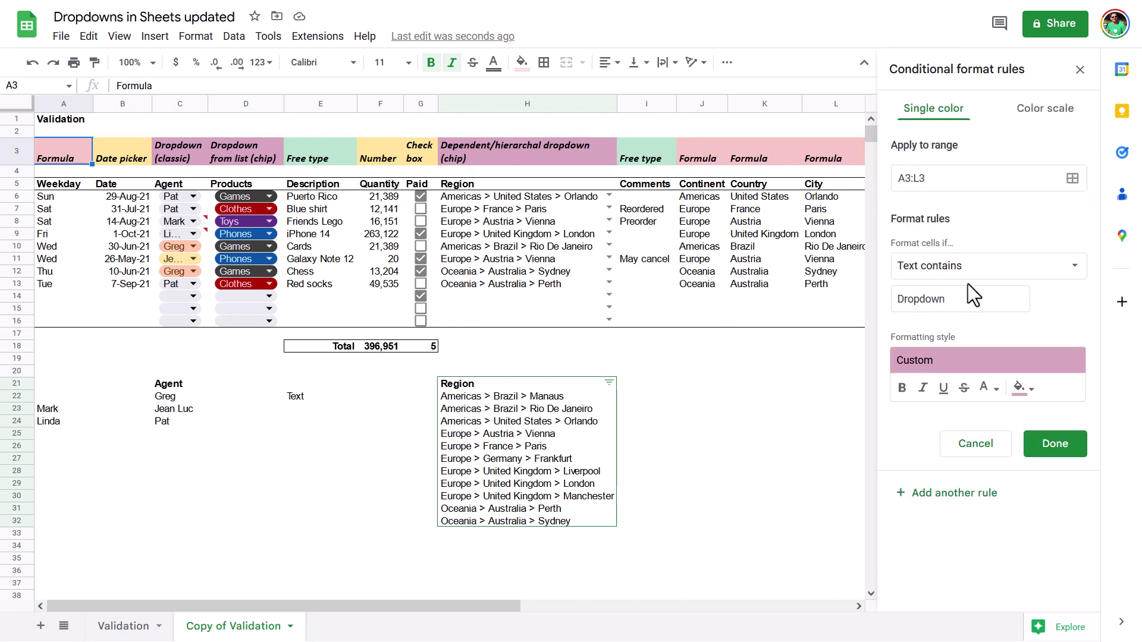
left_click(969, 267)
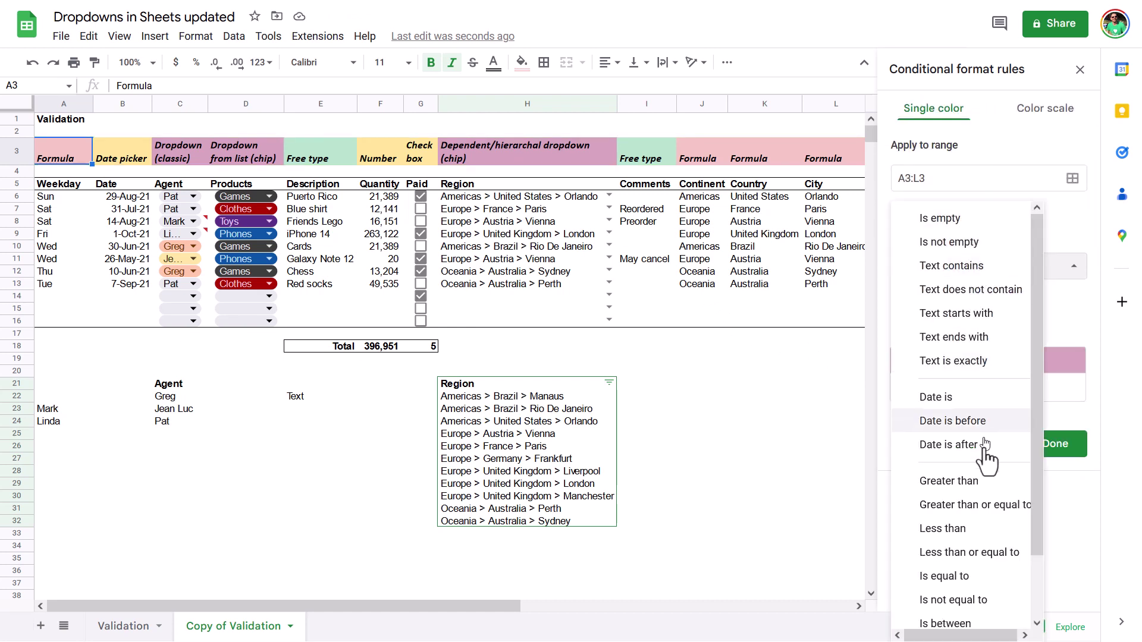
scroll(984, 494, "down", 2)
scroll(982, 503, "up", 2)
left_click(808, 383)
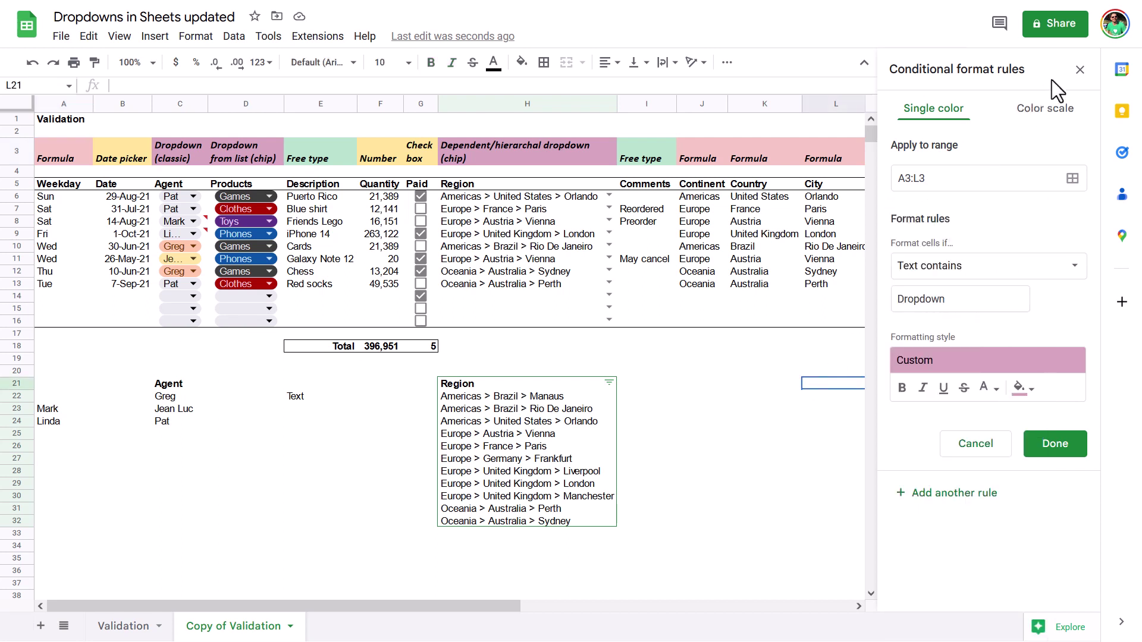
left_click(1080, 70)
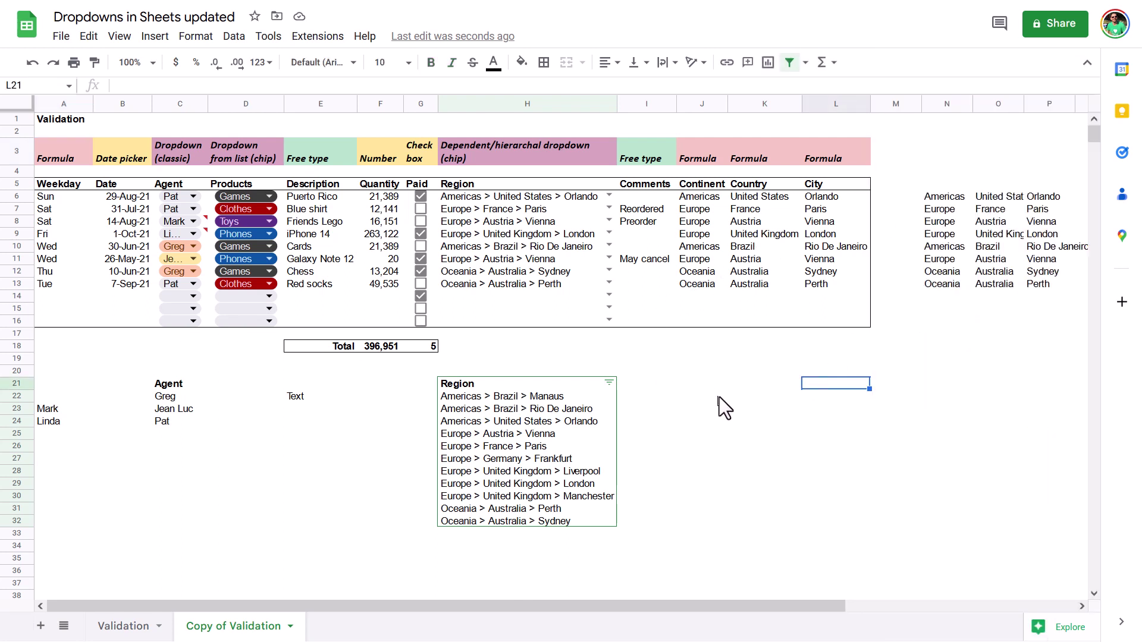
Add a new dropdown data validation rule to the empty range K22:K30
left_click_drag(732, 396, 738, 497)
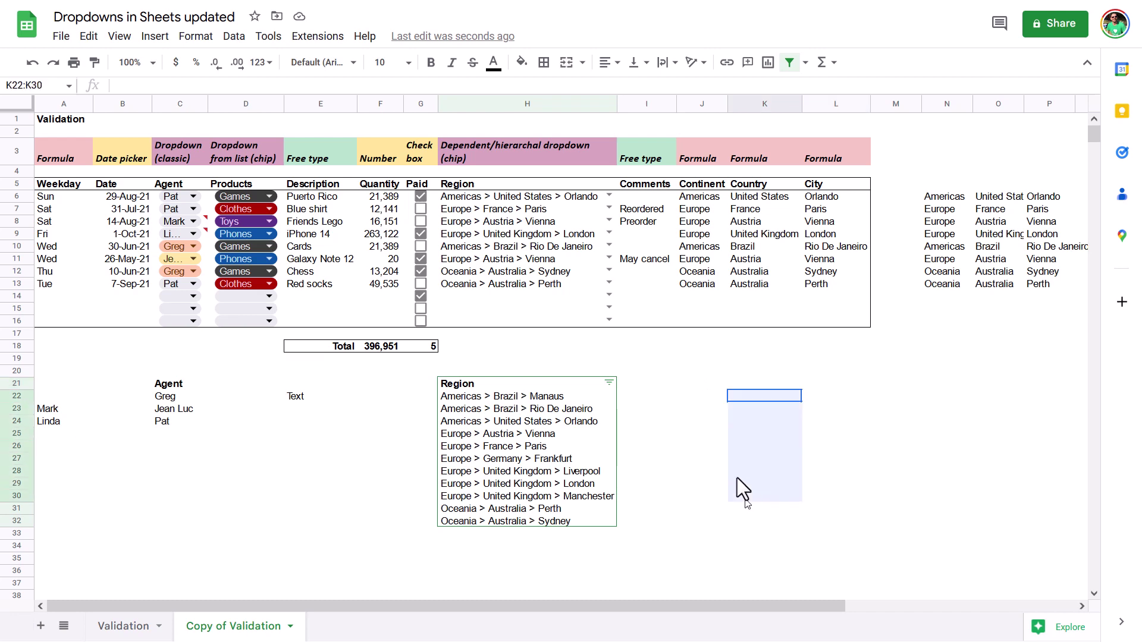
left_click(234, 40)
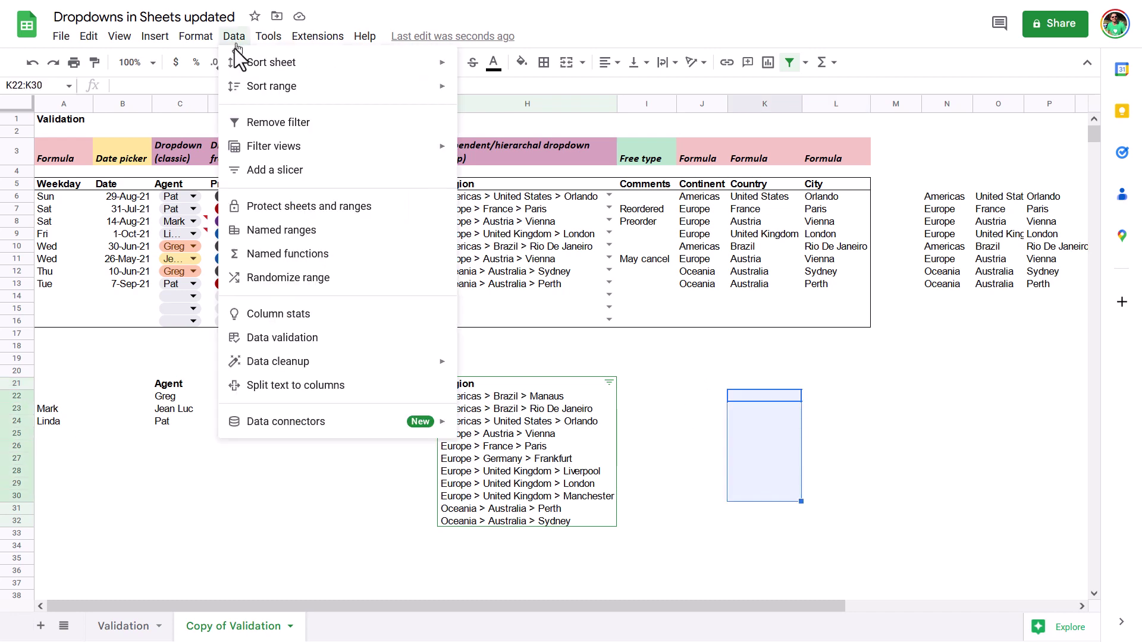
left_click(329, 343)
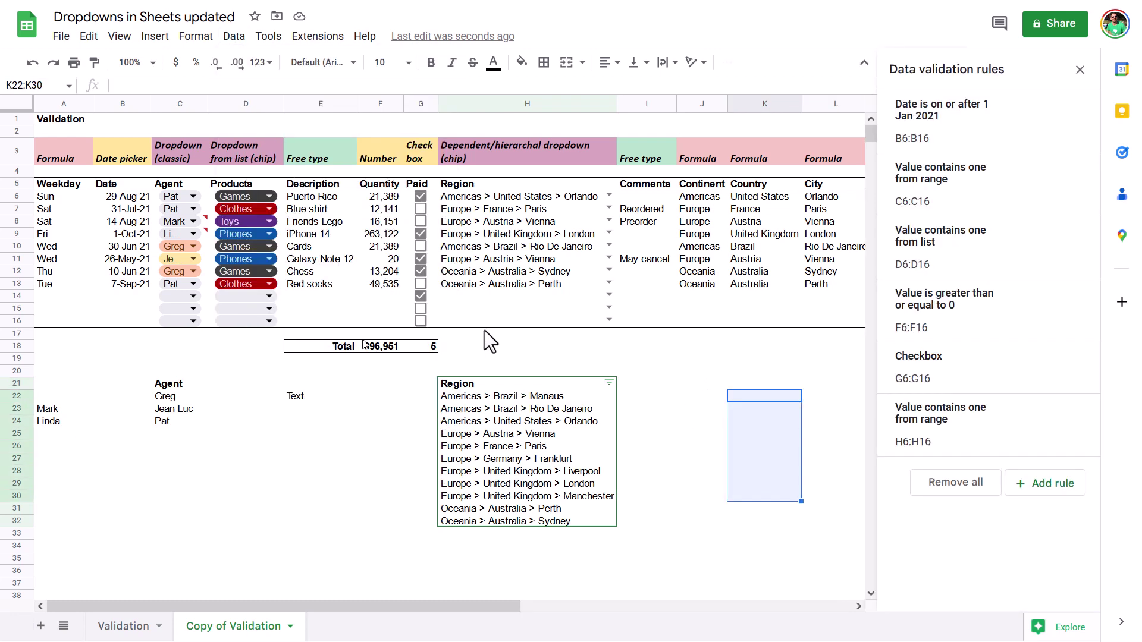
left_click(1043, 496)
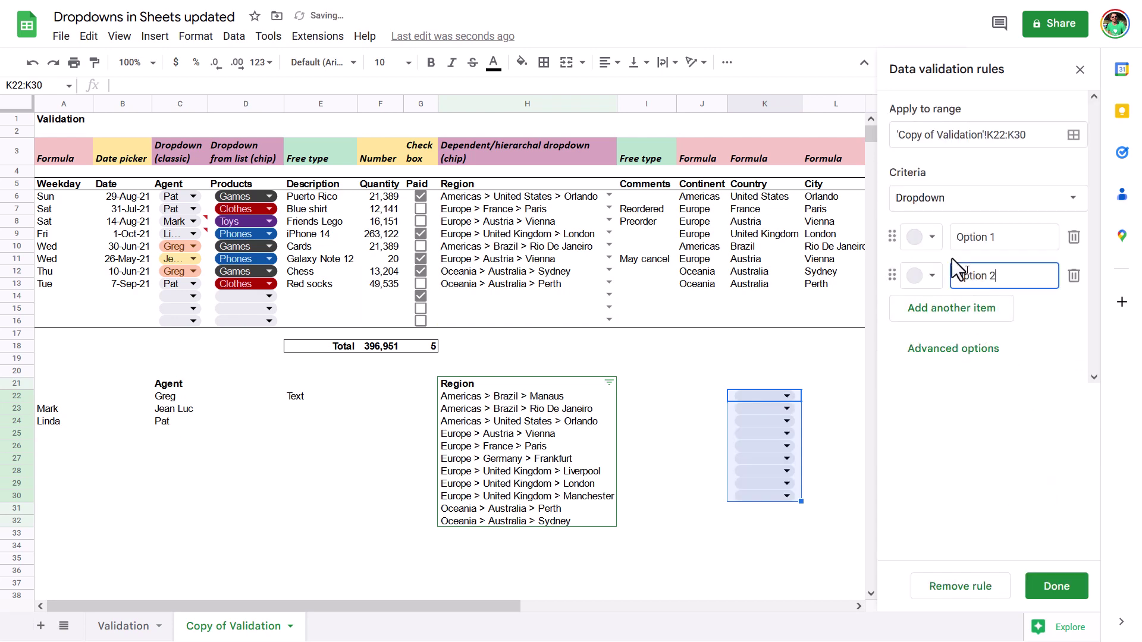
Look through the validation criteria types for K22:K30 and set the criteria to None
left_click(949, 209)
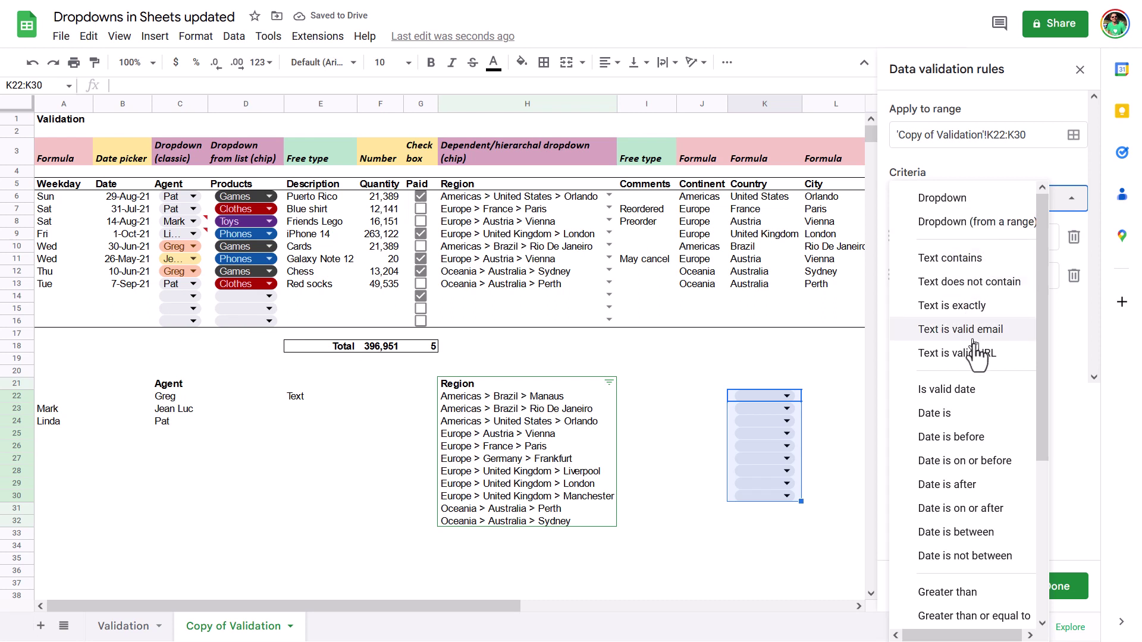
scroll(982, 447, "down", 4)
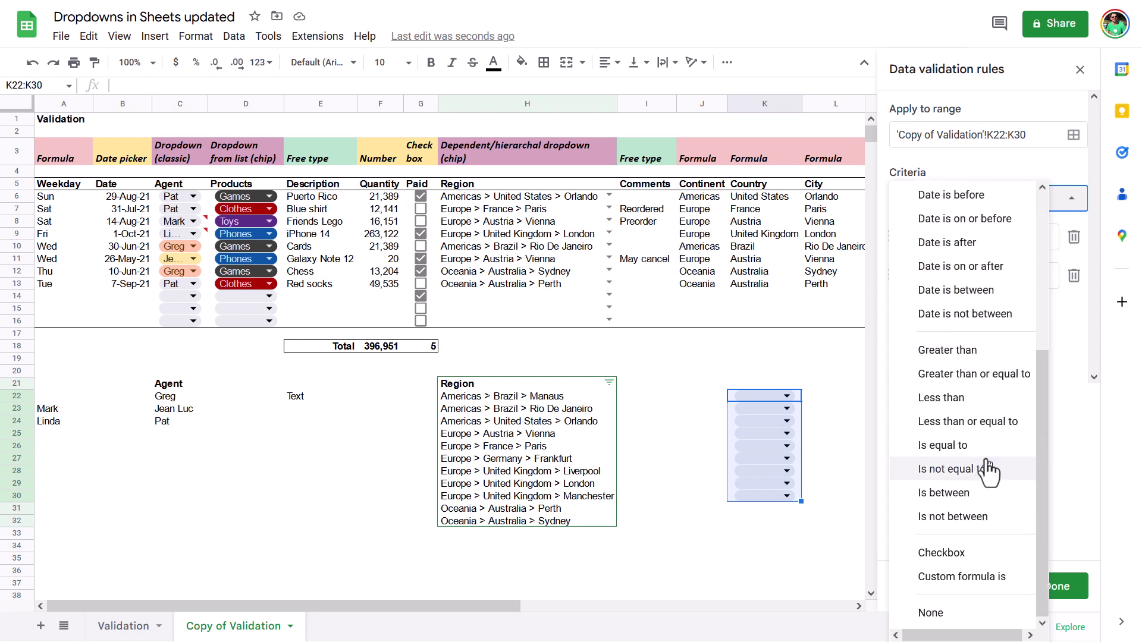
scroll(985, 470, "up", 4)
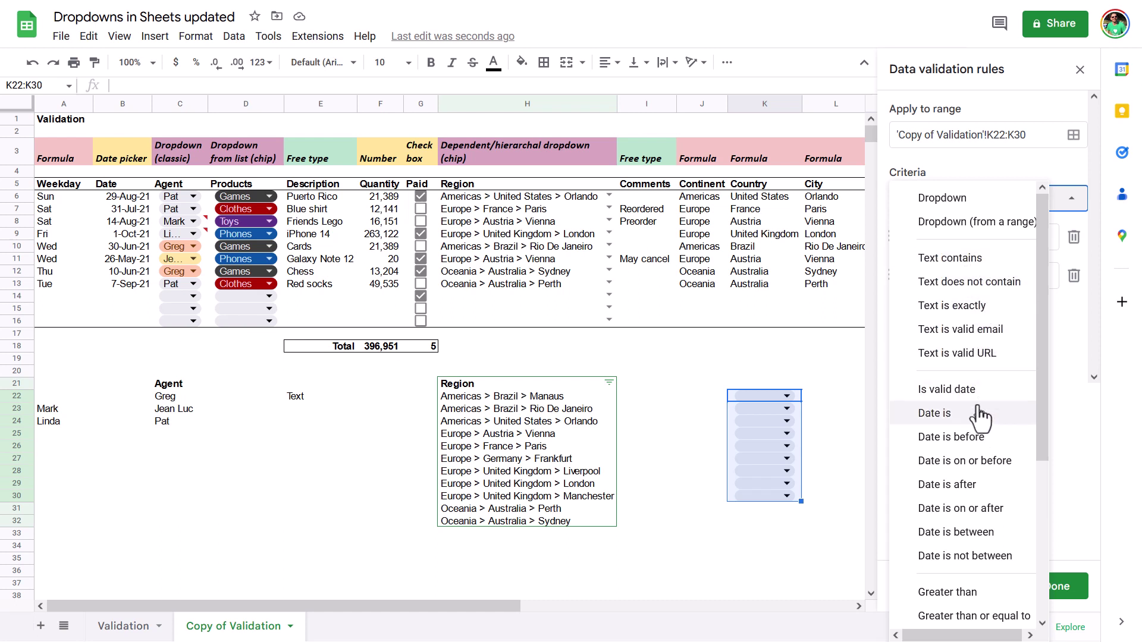
scroll(1016, 531, "down", 2)
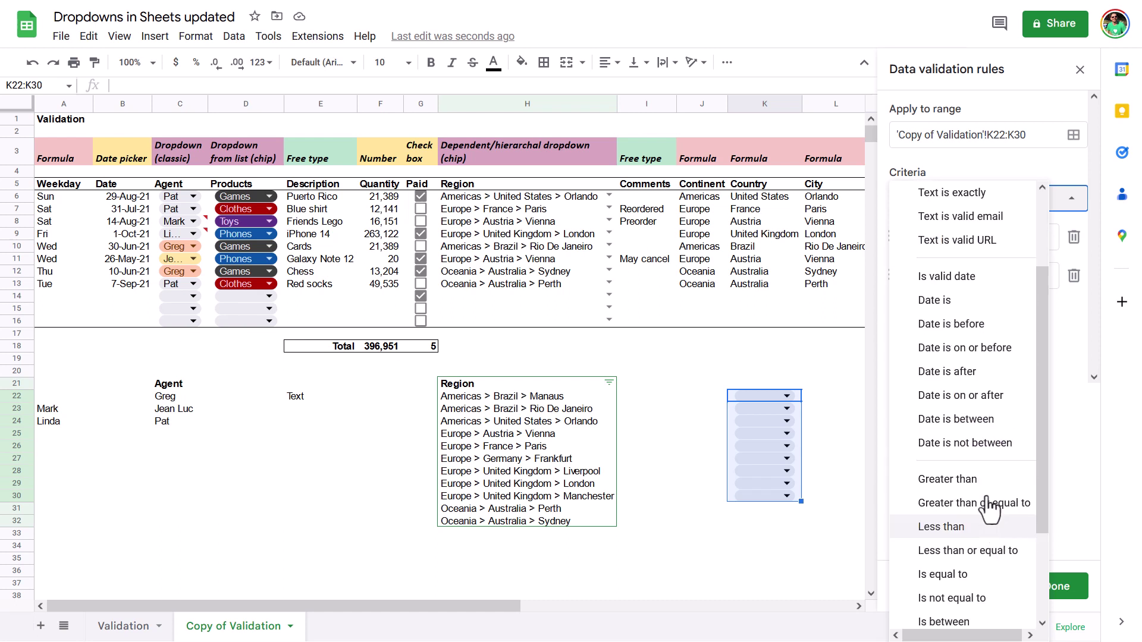
scroll(985, 489, "down", 2)
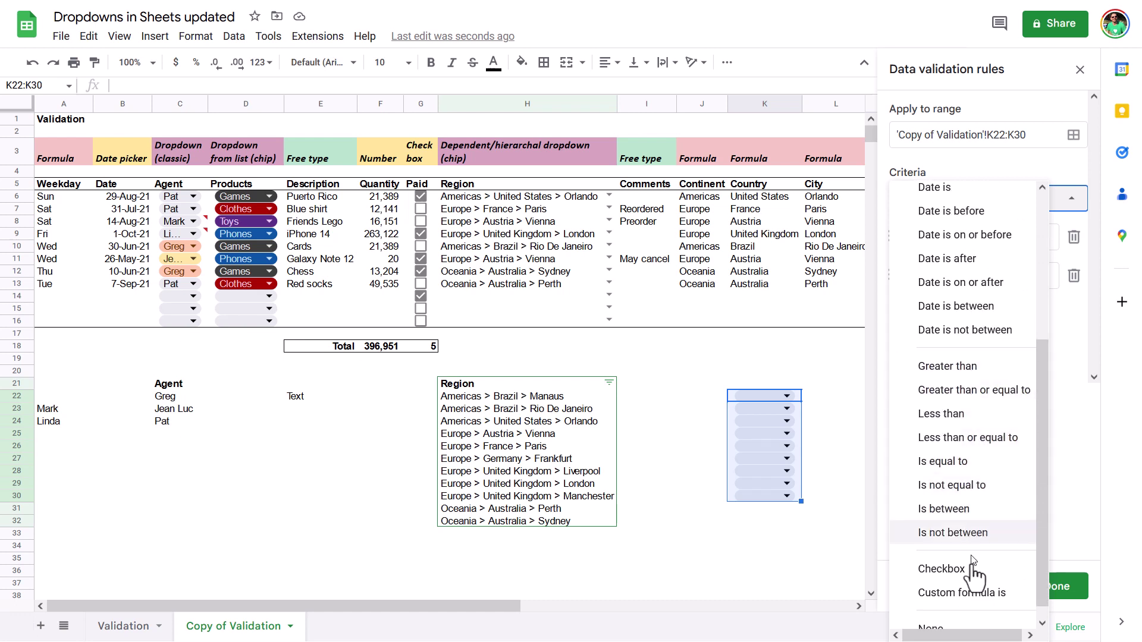
scroll(981, 586, "down", 1)
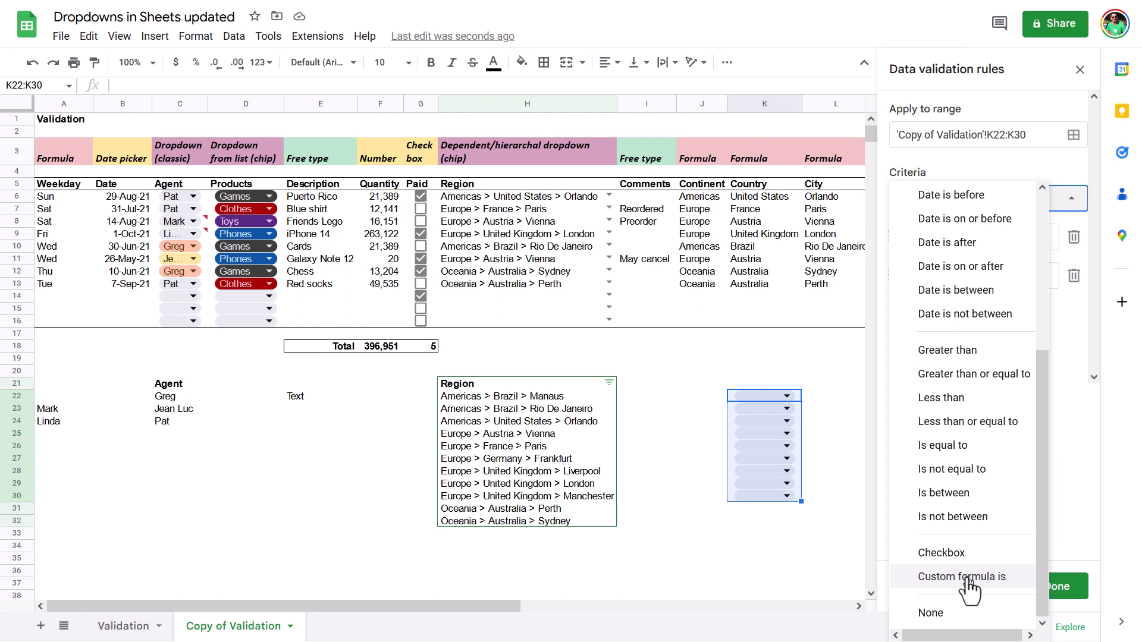
left_click(946, 614)
Examine the Dropdown and Smart chips options offered for the cells K22:K30
right_click(752, 416)
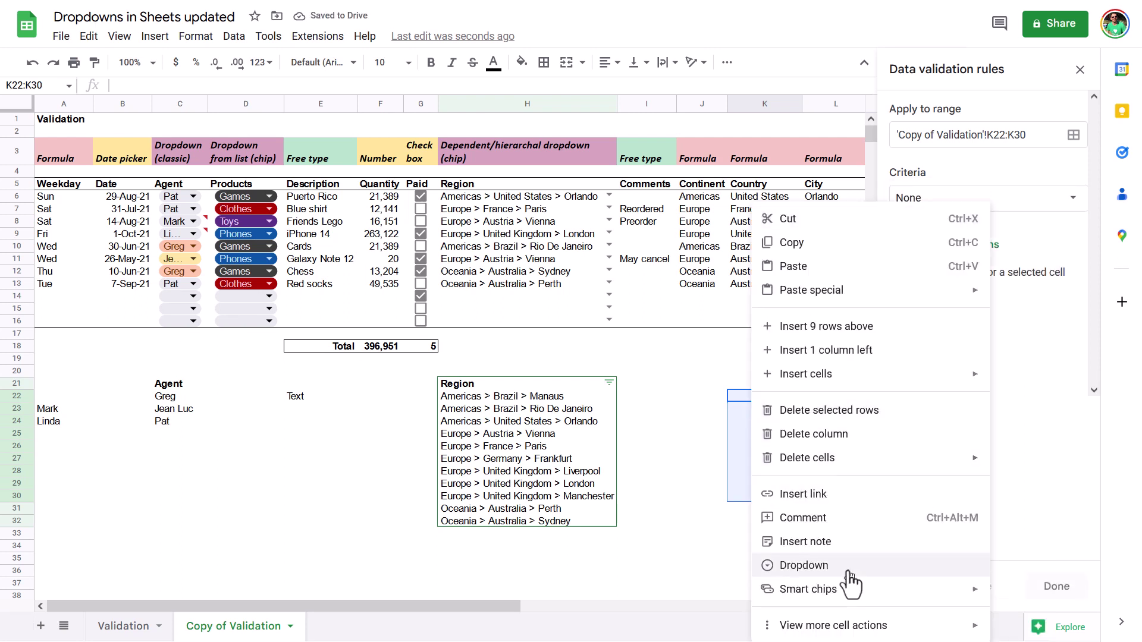
mouse_move(864, 593)
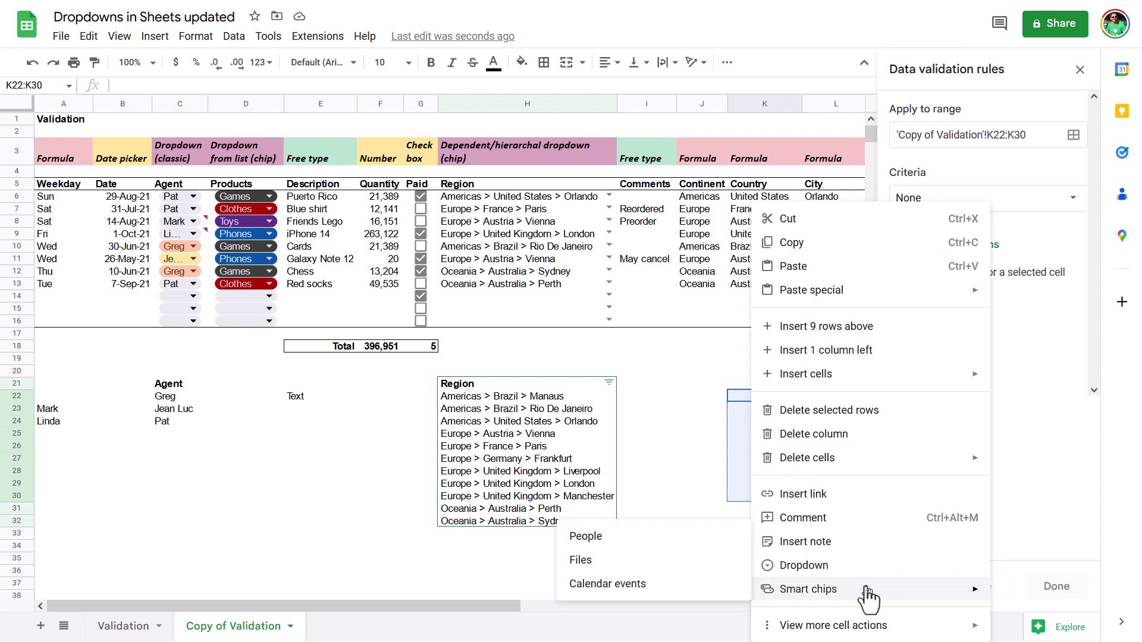
left_click(659, 406)
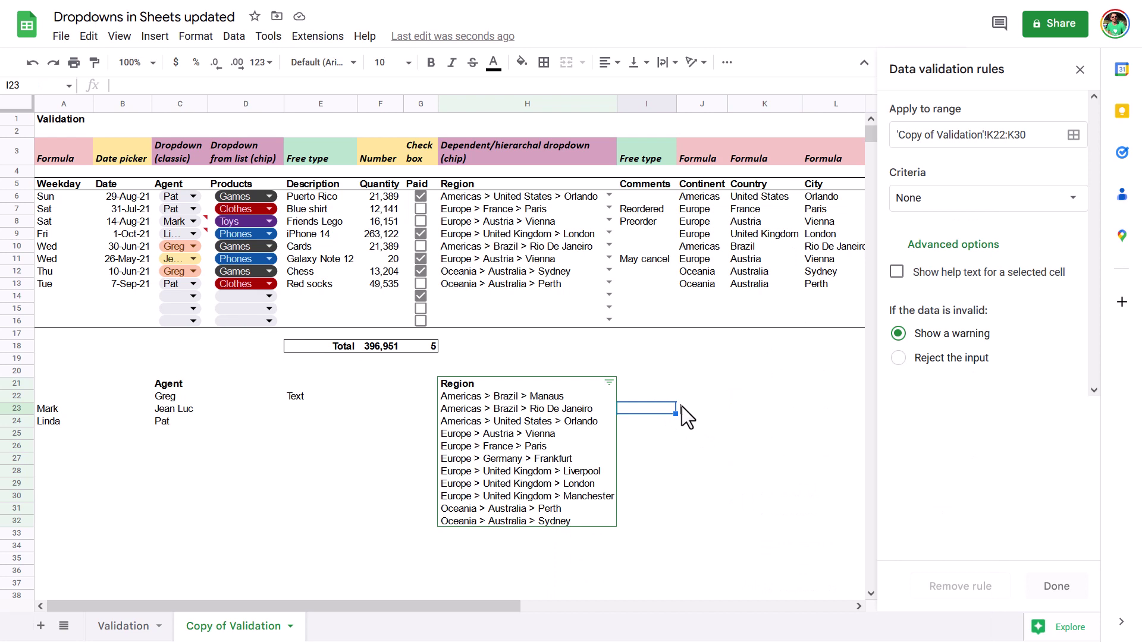
left_click_drag(711, 397, 718, 510)
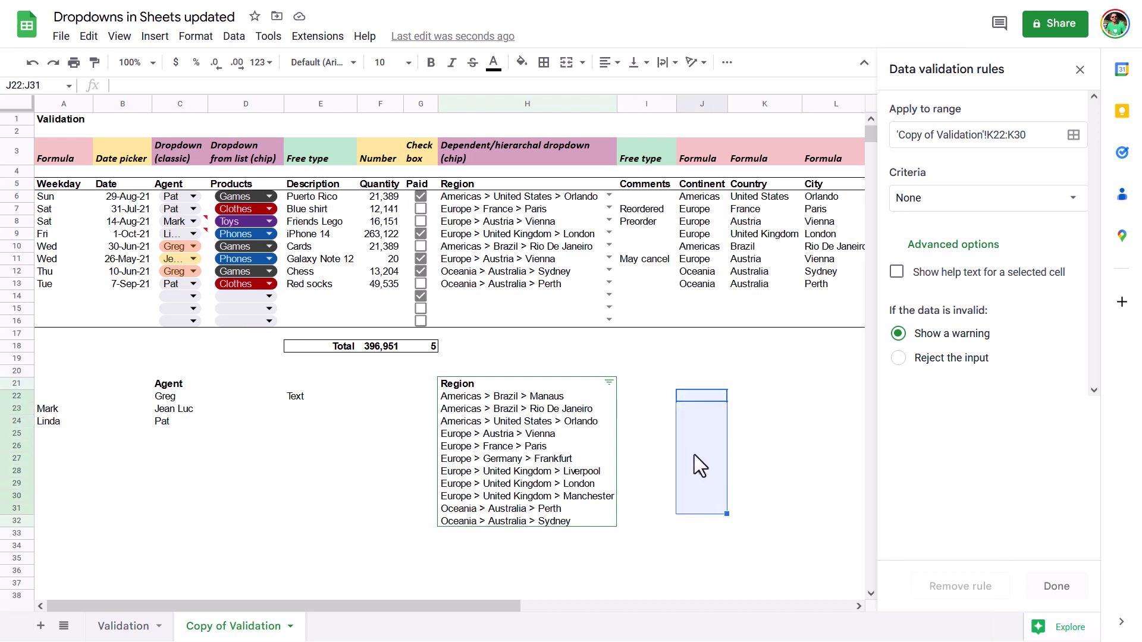
left_click(691, 373)
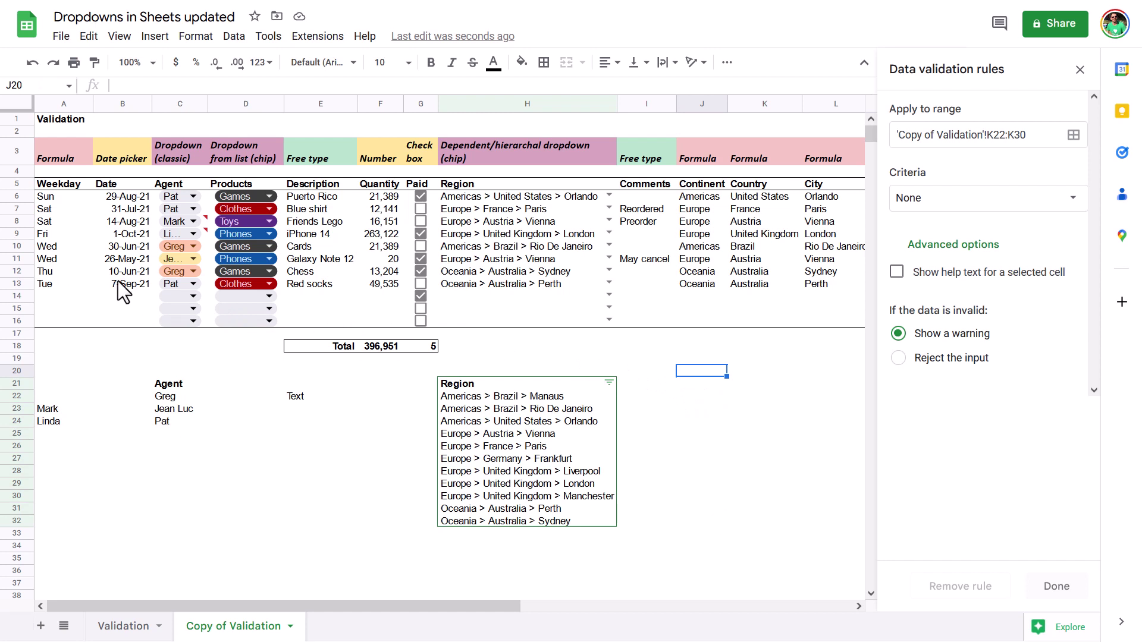
Copy B13:F13 and paste only its data validation into row 35 starting at A35
left_click_drag(119, 284, 384, 283)
right_click(383, 282)
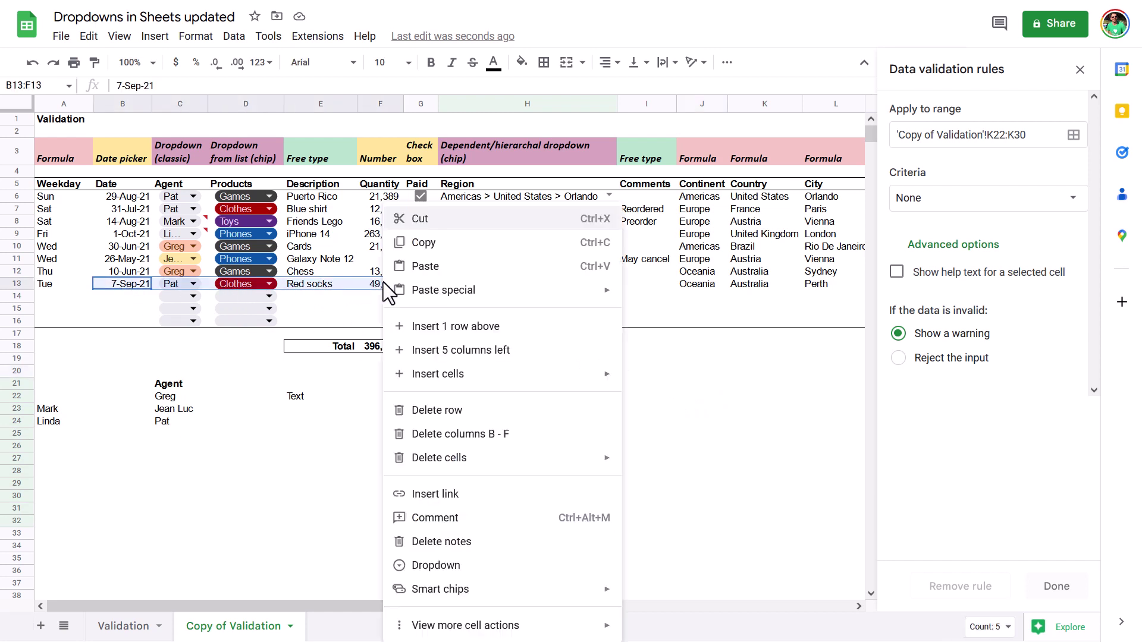
left_click(438, 244)
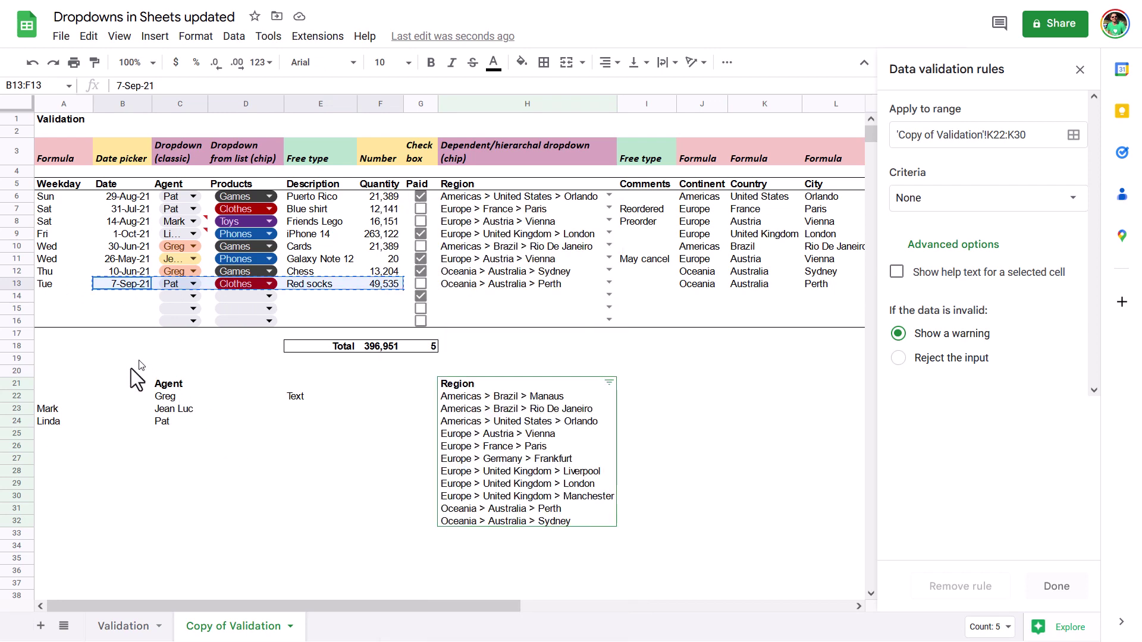
left_click_drag(54, 559, 255, 559)
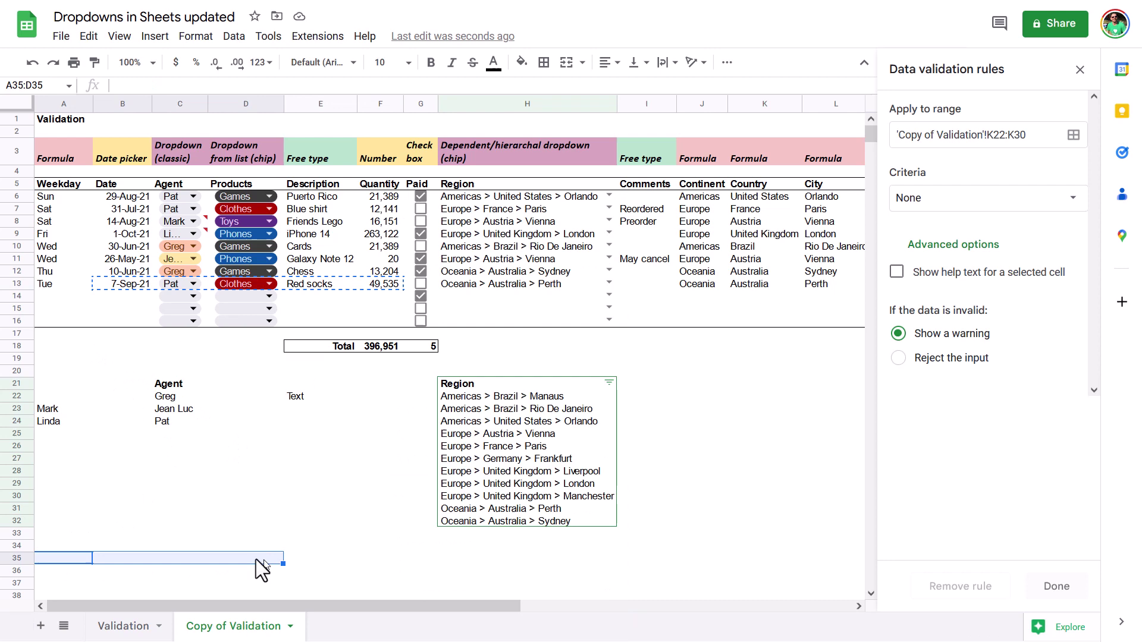
right_click(53, 561)
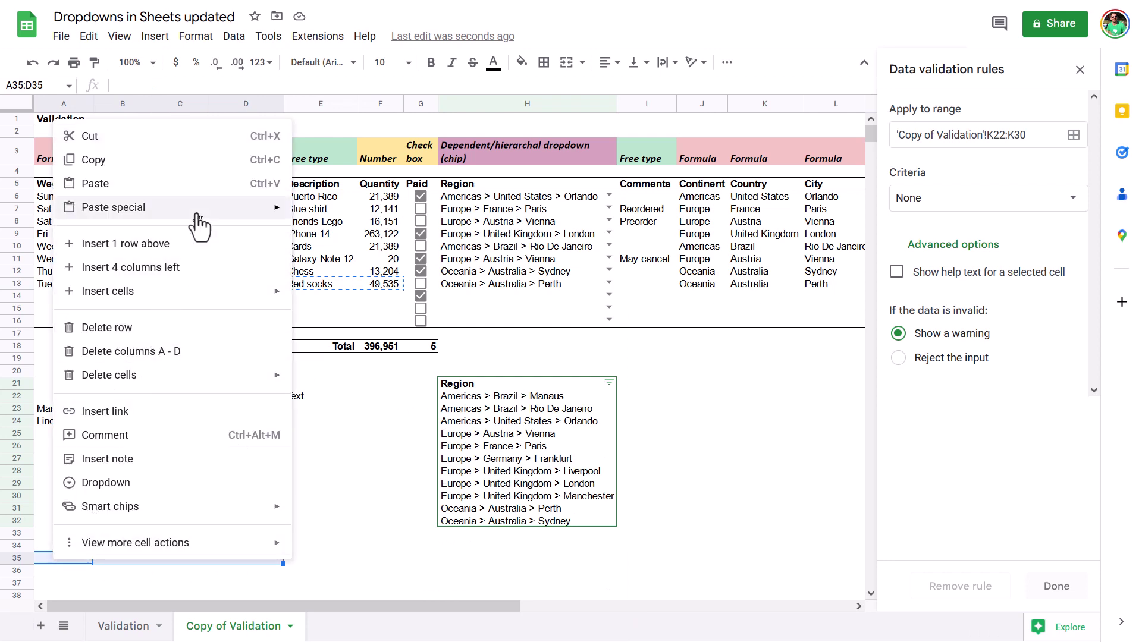
mouse_move(228, 210)
left_click(384, 310)
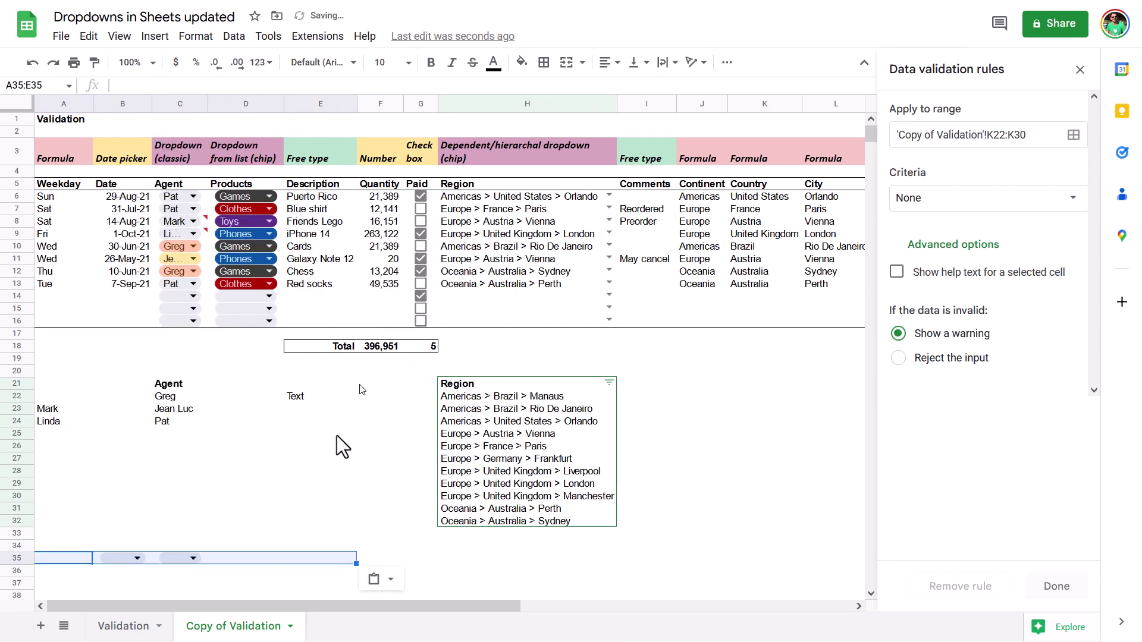
Test the pasted number validation by entering "jyyu" in E35
left_click(306, 557)
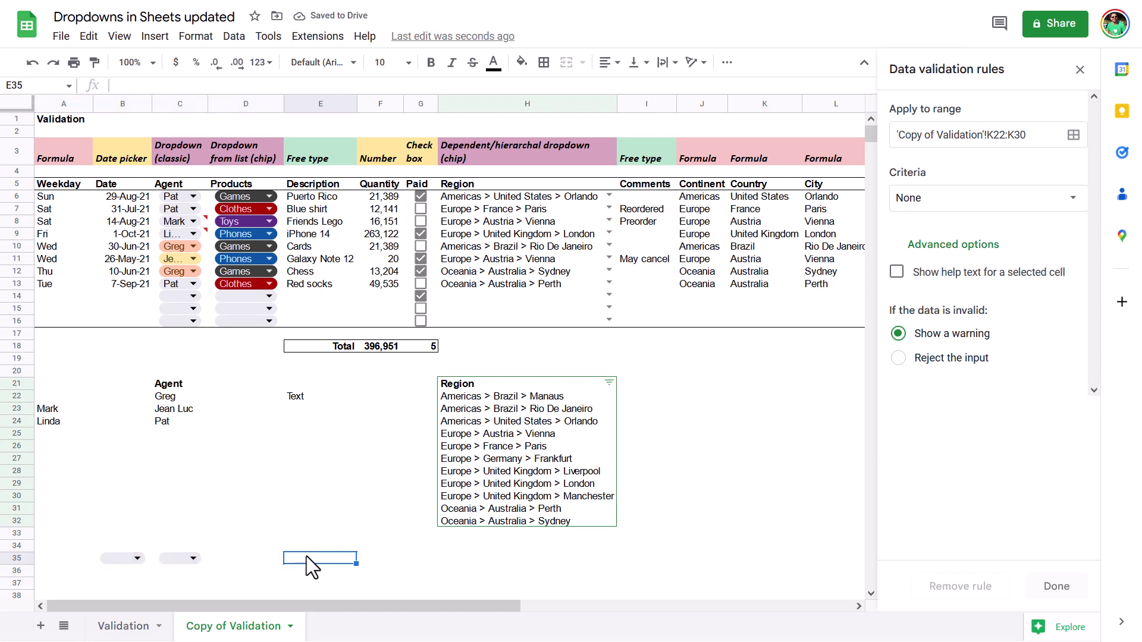
type("jyyu")
key("Return")
left_click(306, 557)
Check the choices offered by the pasted product dropdown in C35 without selecting one
left_click(191, 559)
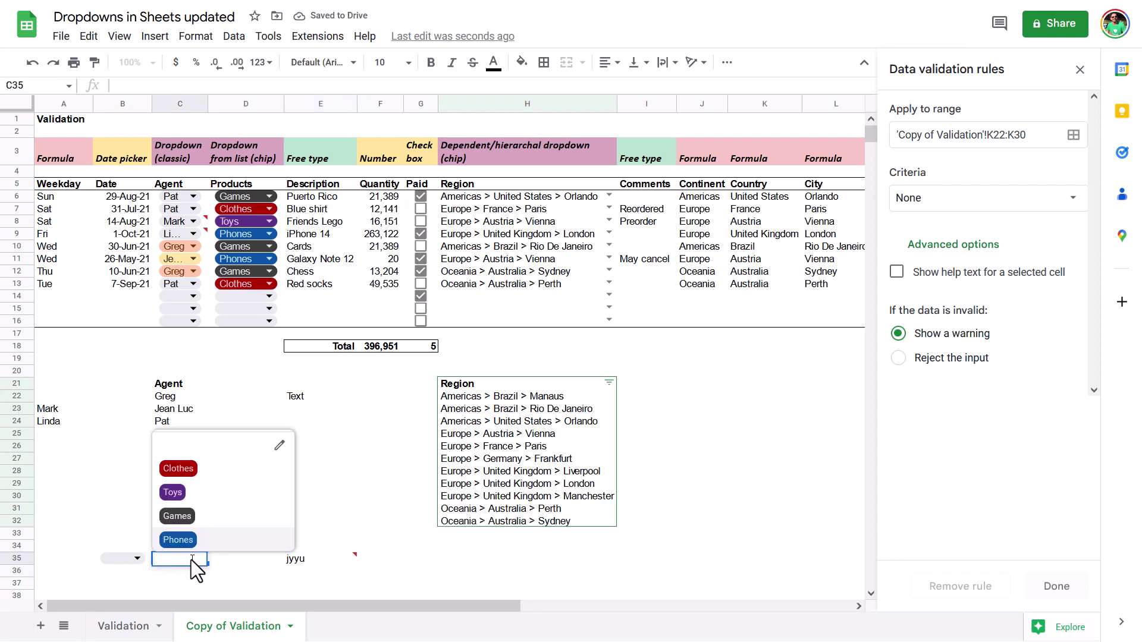
key("Escape")
left_click(117, 525)
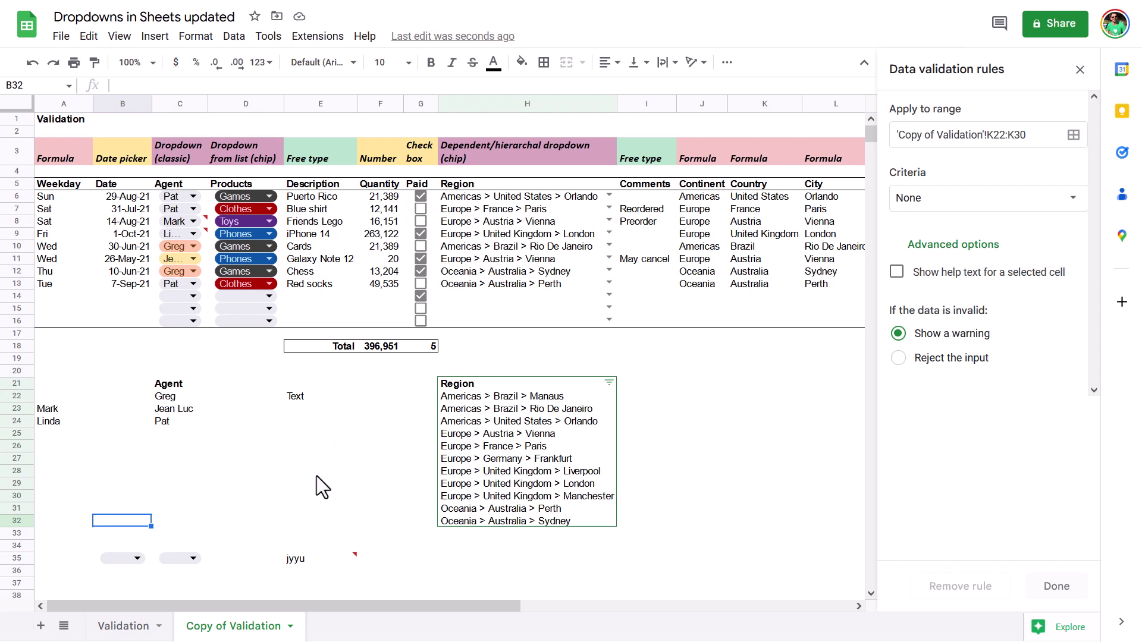
left_click(324, 462)
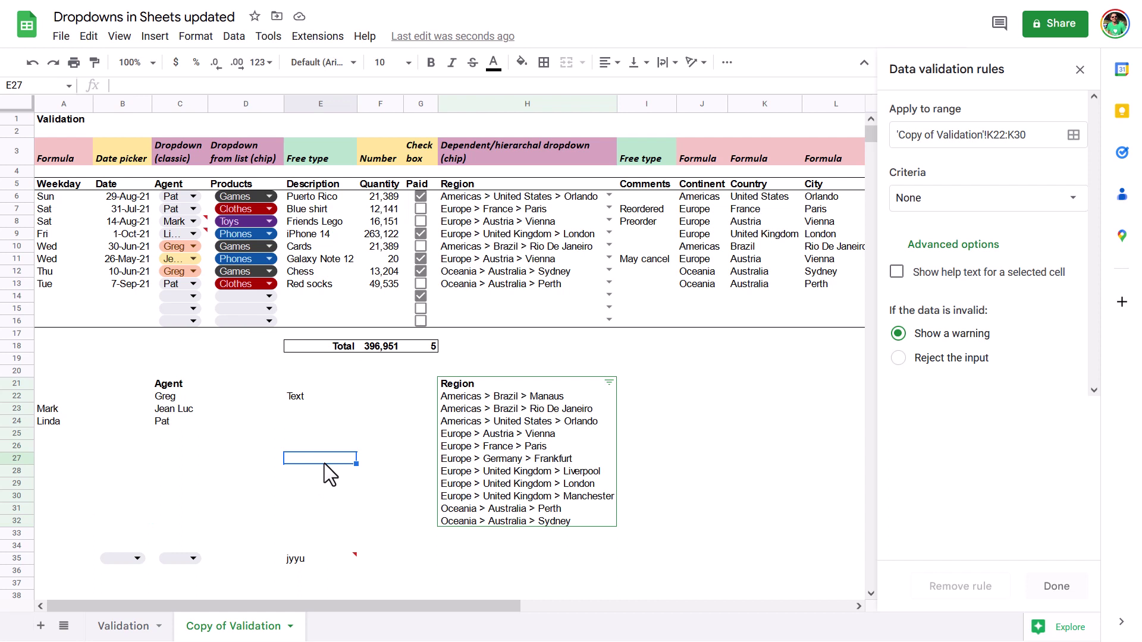